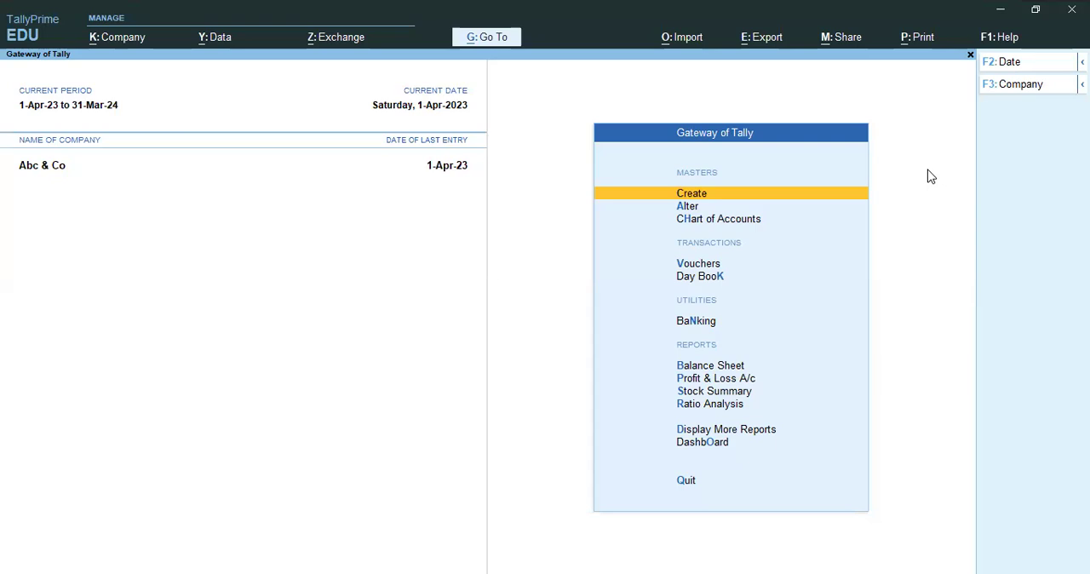
Open voucher entry and look through the Contra, Payment, Receipt, Journal, Sales and Purchase types, ending on a new Journal voucher.
key(v)
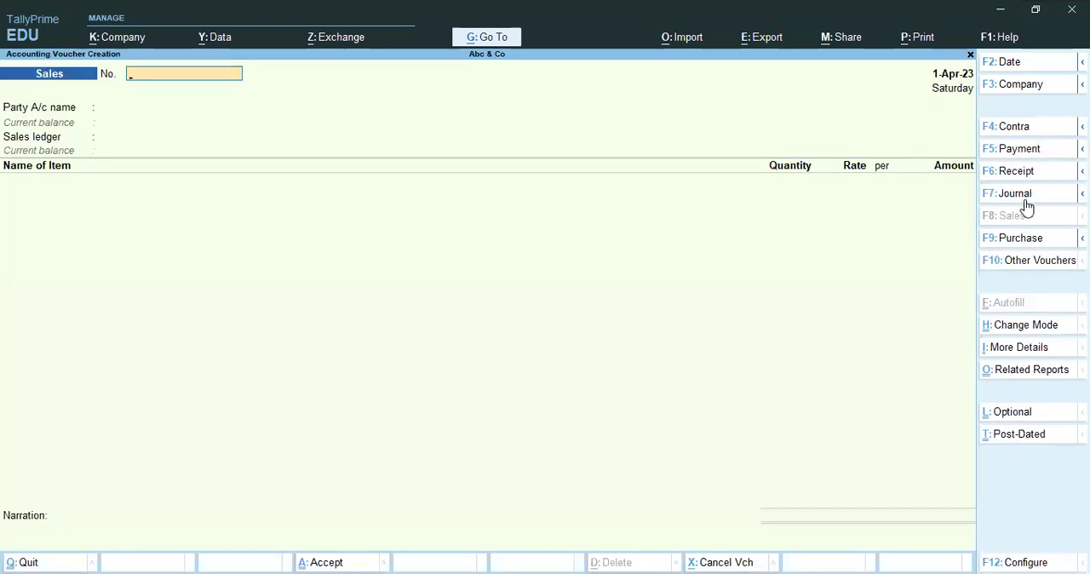
click(1026, 132)
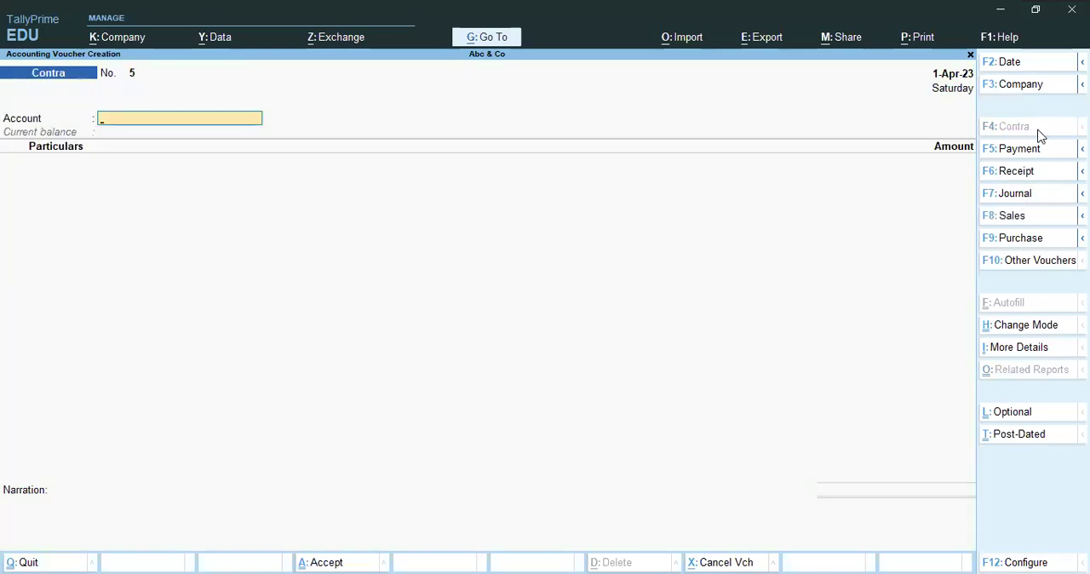
click(1042, 151)
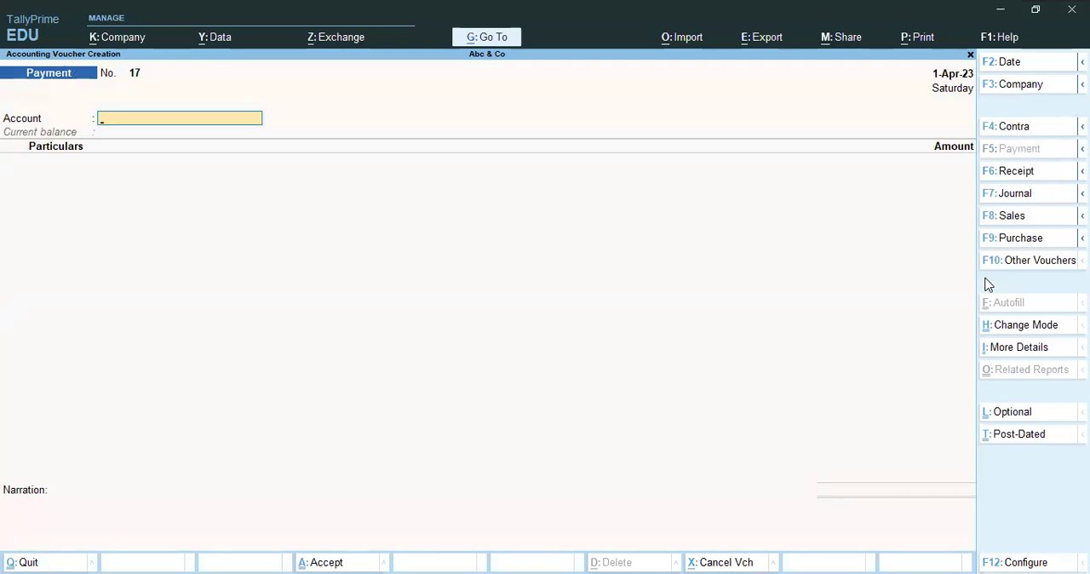
click(1034, 174)
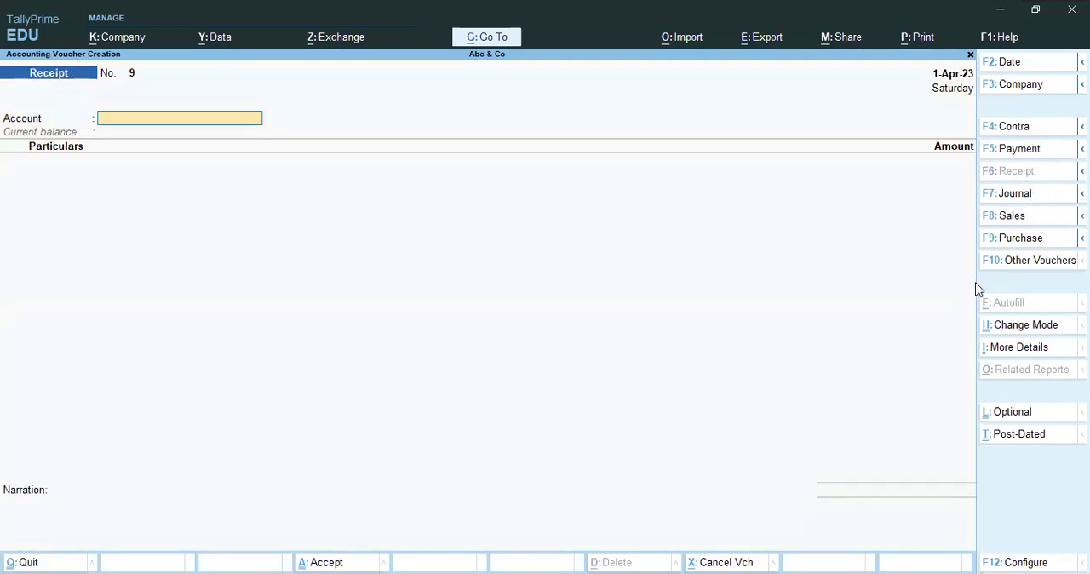
click(1019, 197)
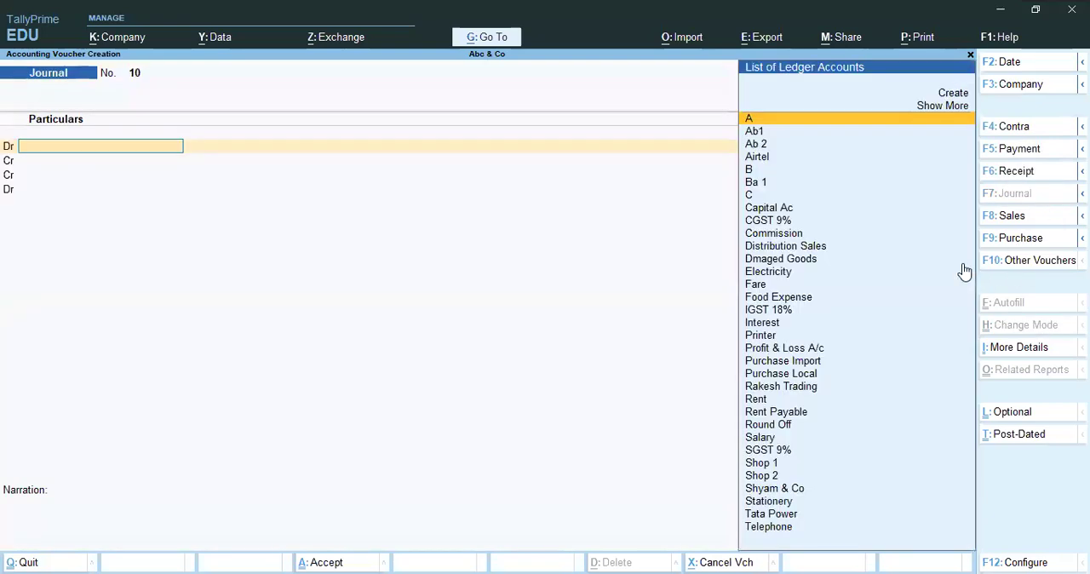
click(1012, 217)
click(1029, 239)
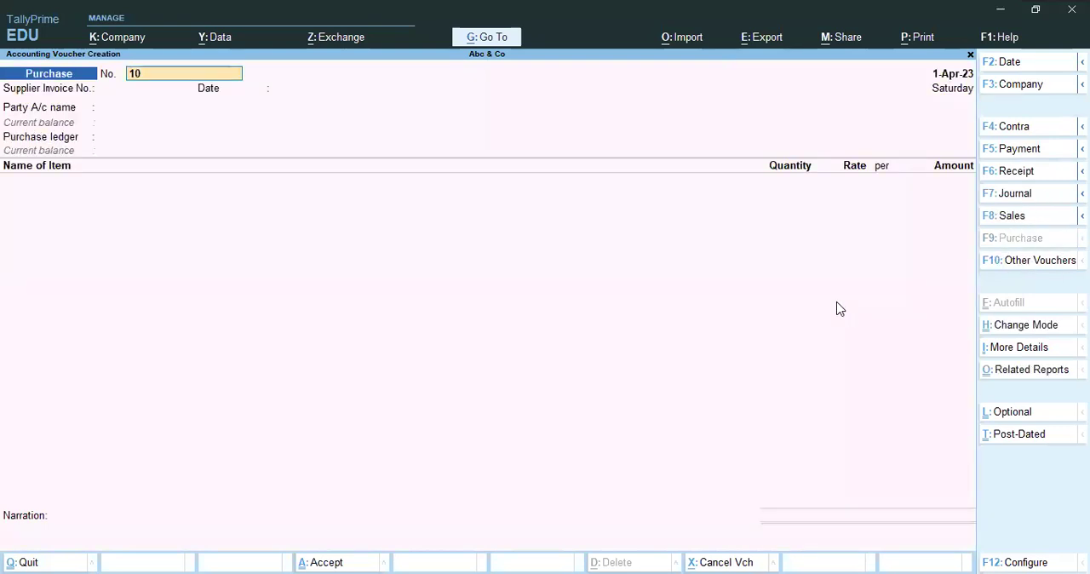
click(1019, 197)
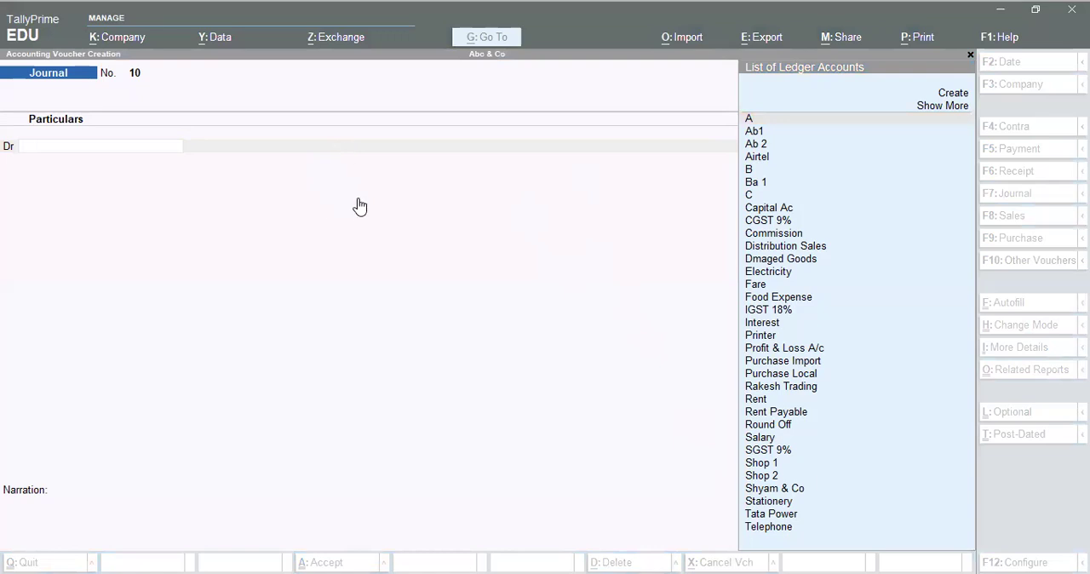
click(447, 247)
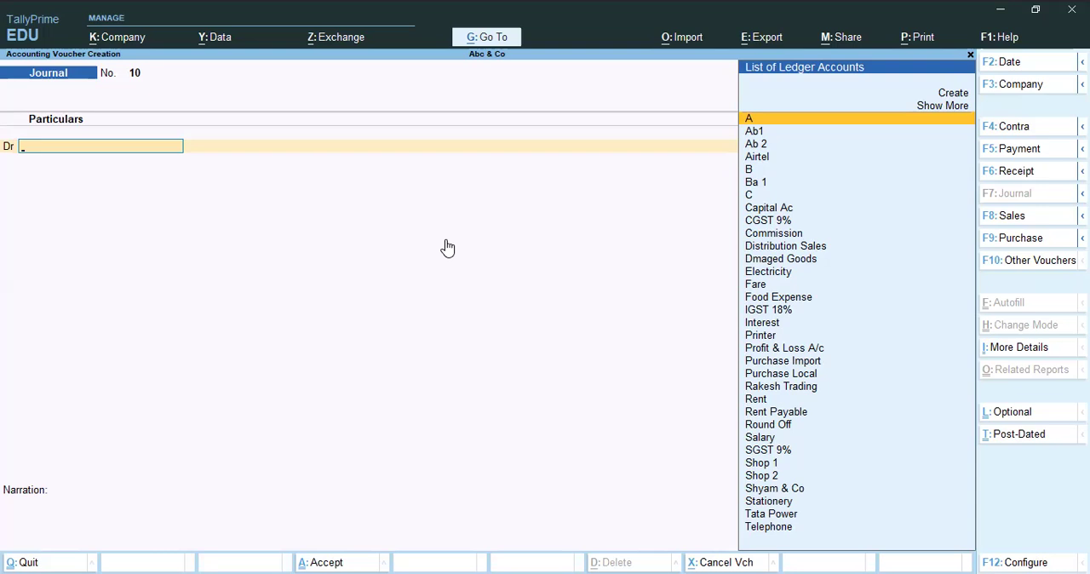
text(S)
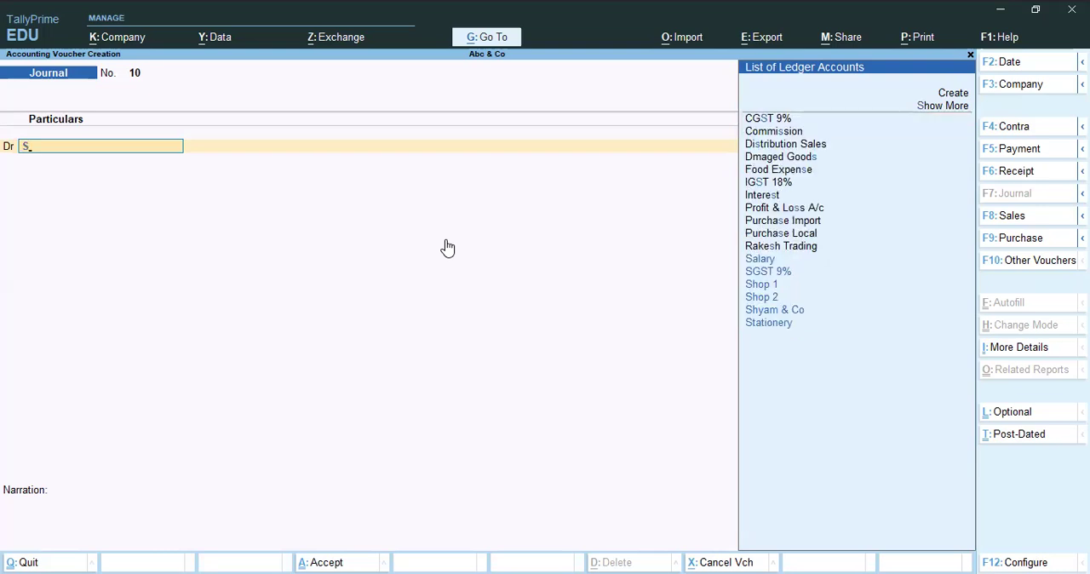
key(BackSpace)
text(Ab)
key(BackSpace)
key(BackSpace)
text(Ab)
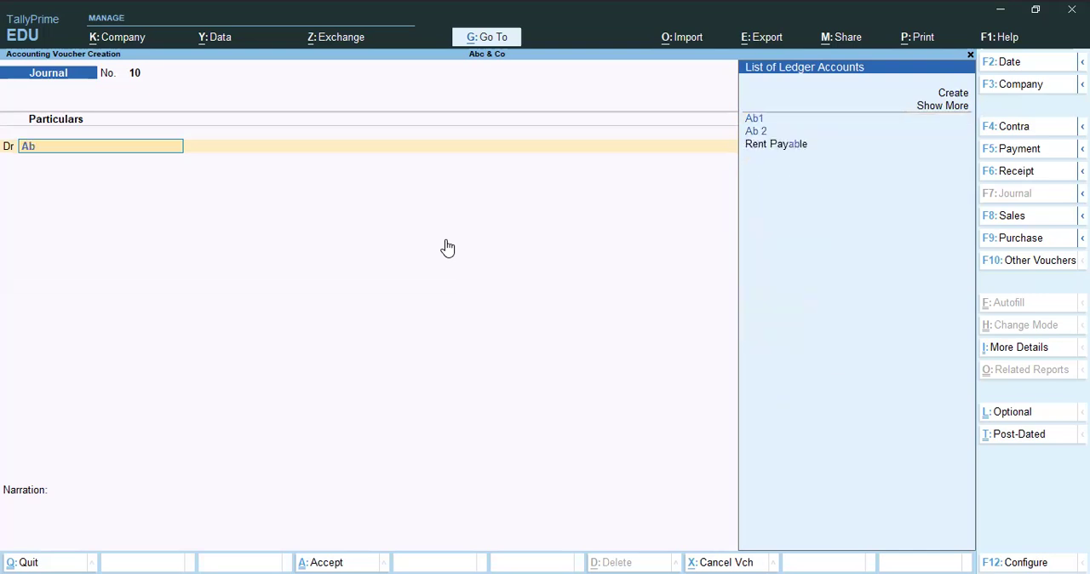
key(BackSpace)
key(BackSpace)
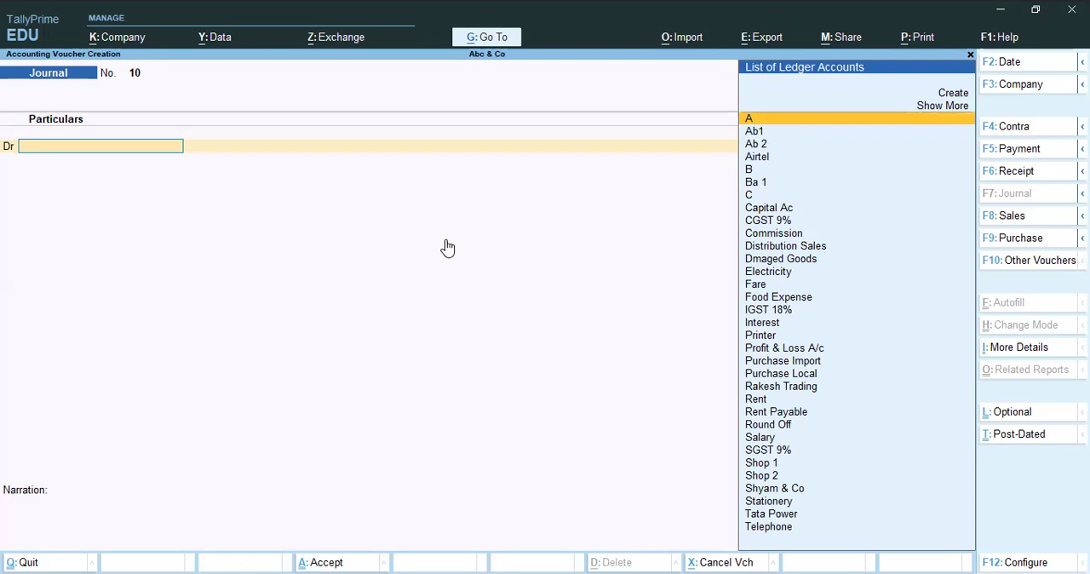
Debit the Salary ledger with 25000 in the journal voucher and choose ledger A for the credit line.
text(Sala)
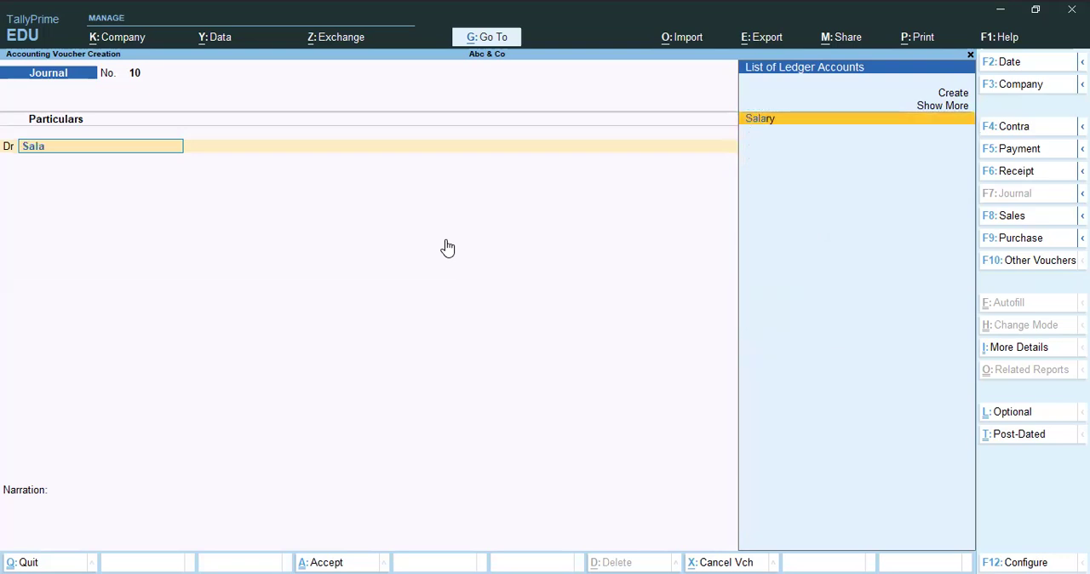
key(Return)
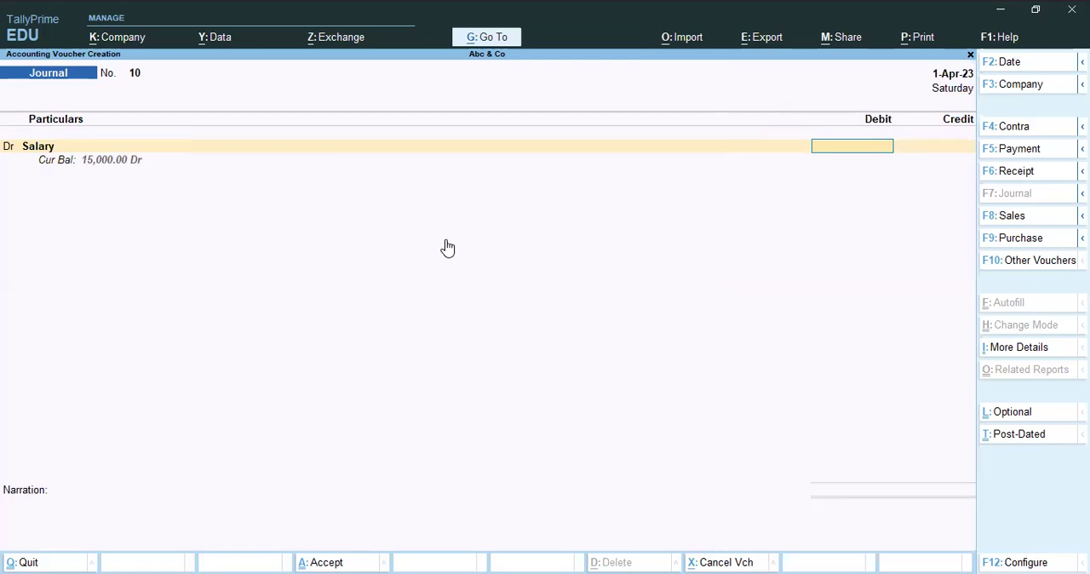
text(25000)
key(Return)
key(Return)
text(A)
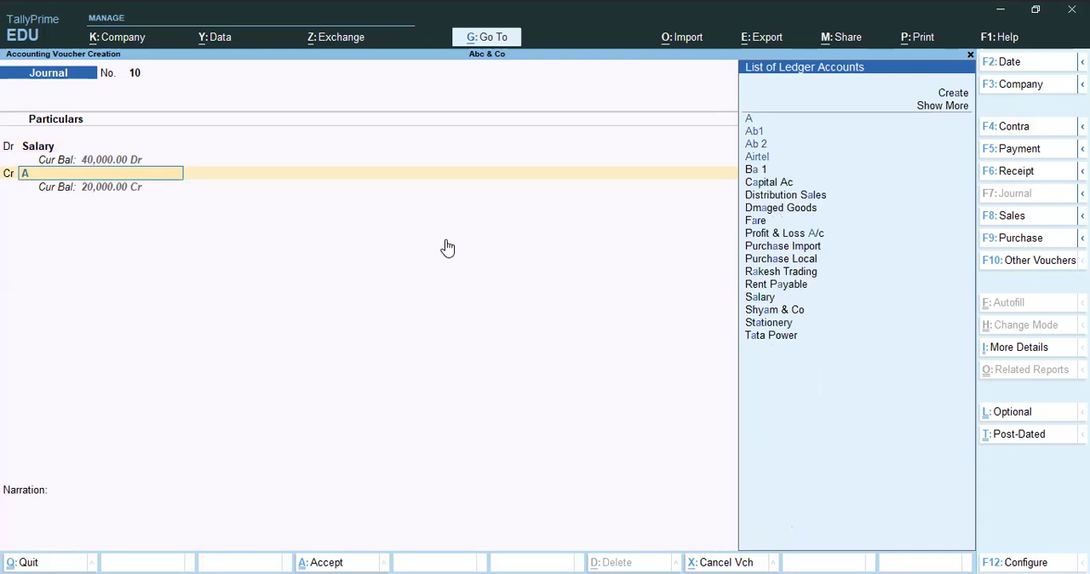
key(Return)
key(BackSpace)
Open ledger A's master from the credit line to examine its group, and quit back to the voucher without changes.
key(ctrl+Return)
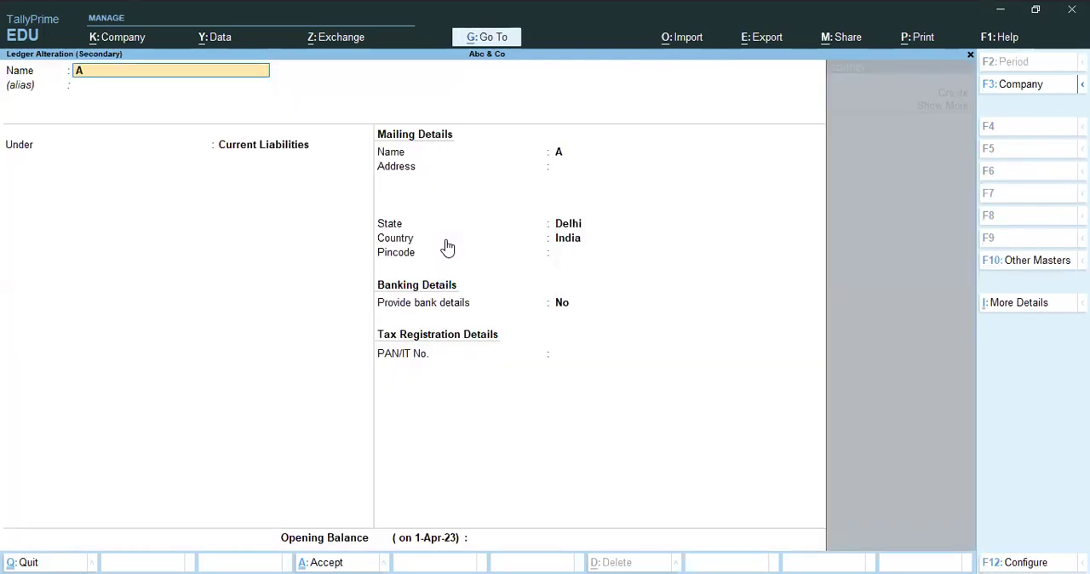
key(Escape)
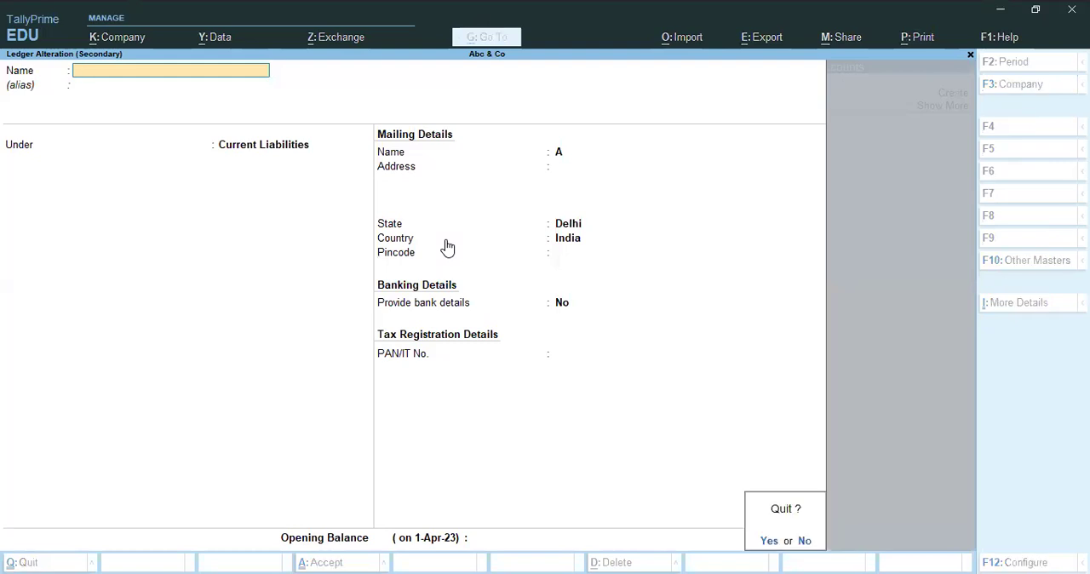
key(y)
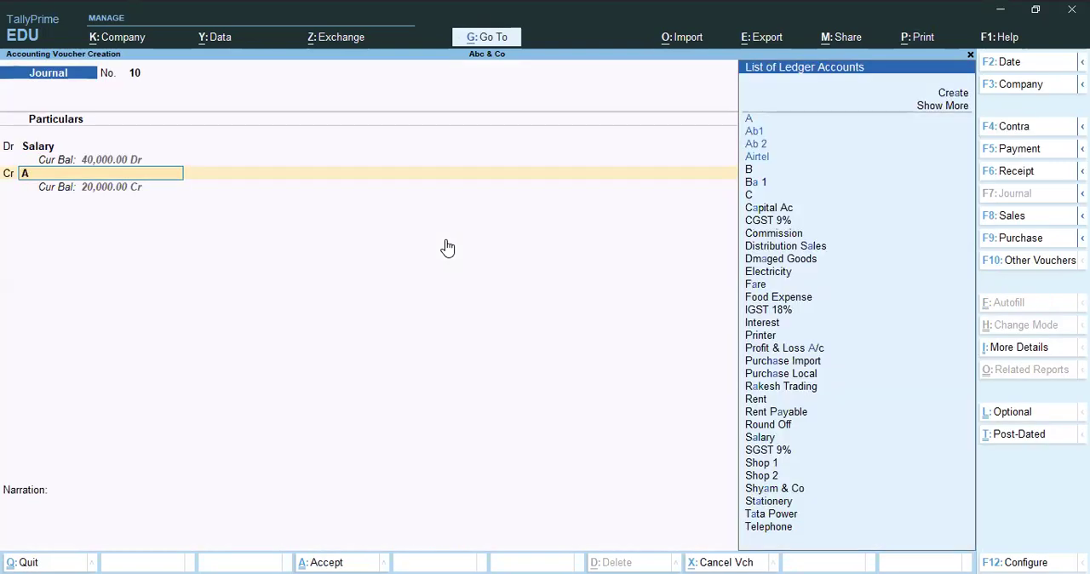
key(ctrl+Return)
key(Escape)
key(y)
Credit ledger A with 15000 and ledger C with the remaining 10000 in the salary voucher.
key(Return)
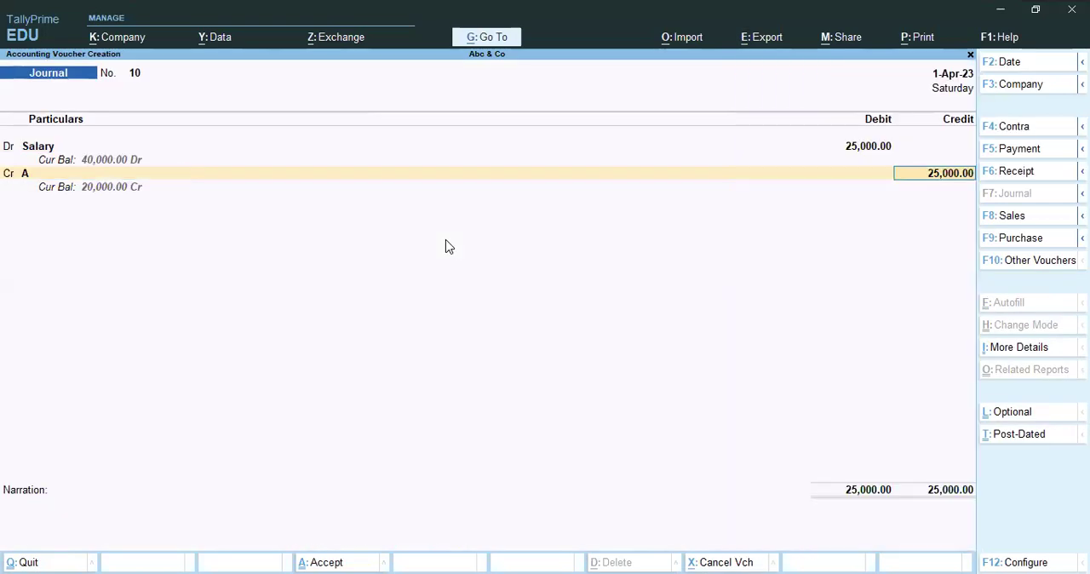
key(BackSpace)
text(15000)
key(Return)
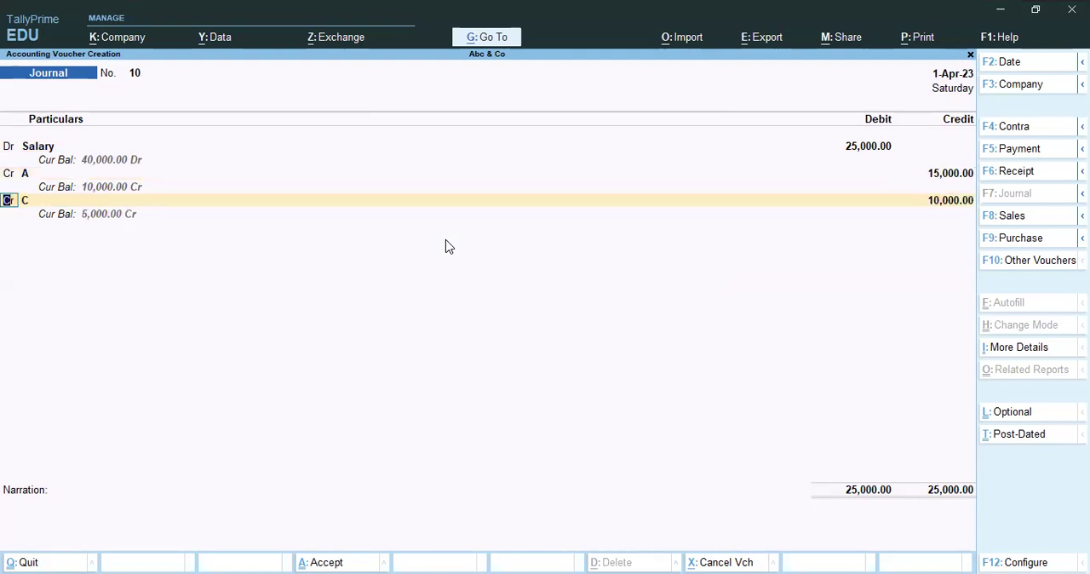
Open ledger C's master from its credit line to examine its details, and return to the salary voucher.
key(Return)
key(ctrl+Return)
key(Escape)
key(Return)
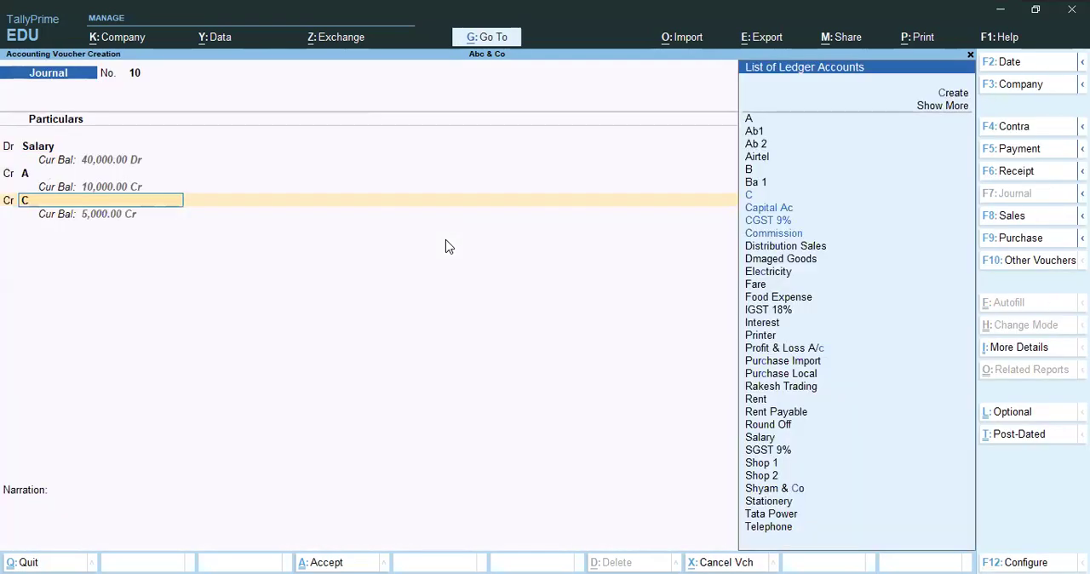
key(Return)
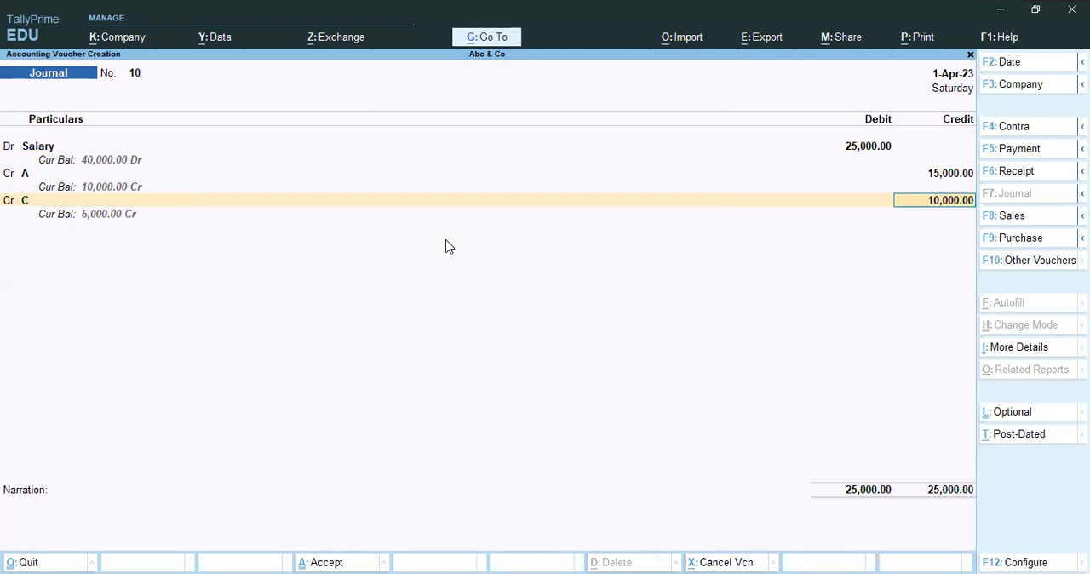
Enter the narration "Being salary booked" and save the salary journal voucher.
key(Return)
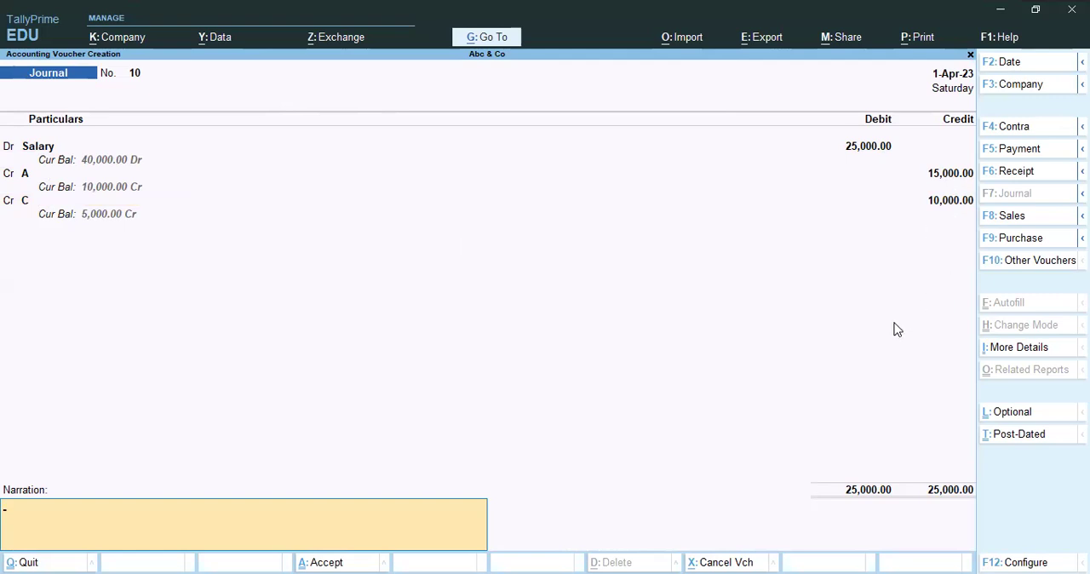
text(Being salary booked)
key(Return)
key(Return)
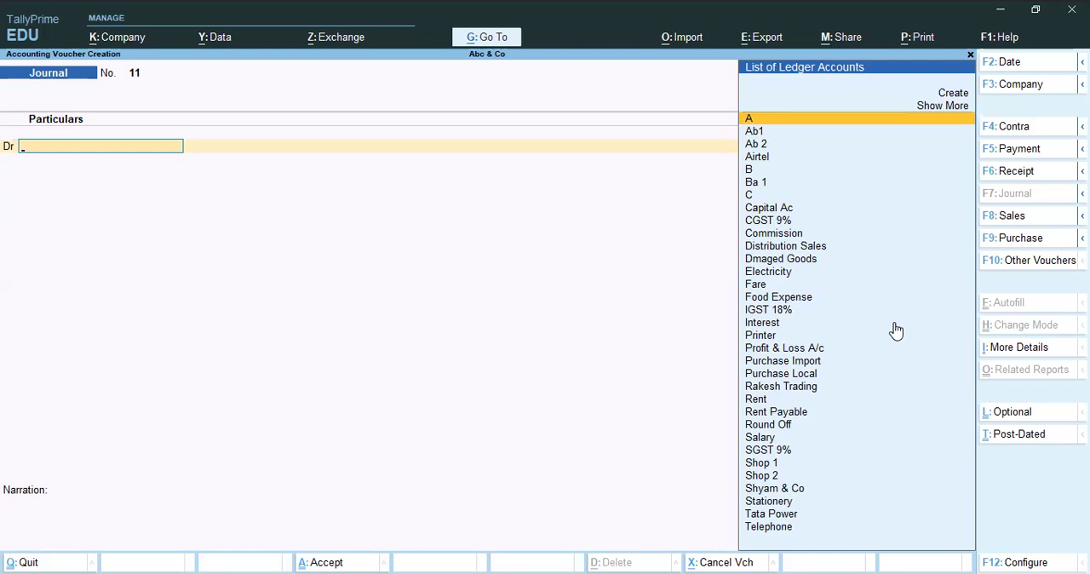
In a new journal voucher, debit Electricity with 4500 and credit Tata Power with the same amount.
key(ctrl)
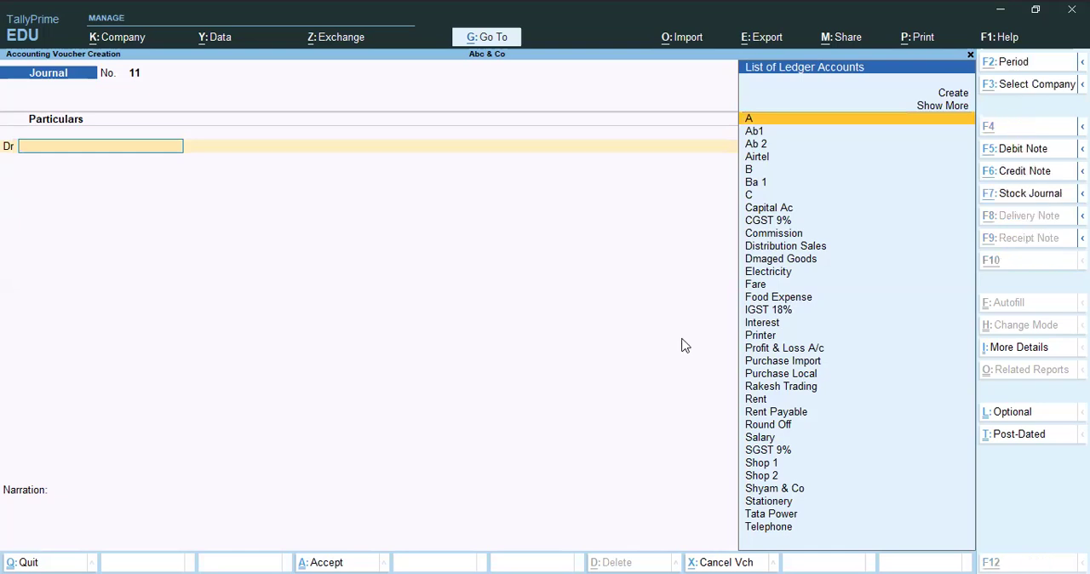
text(Ele)
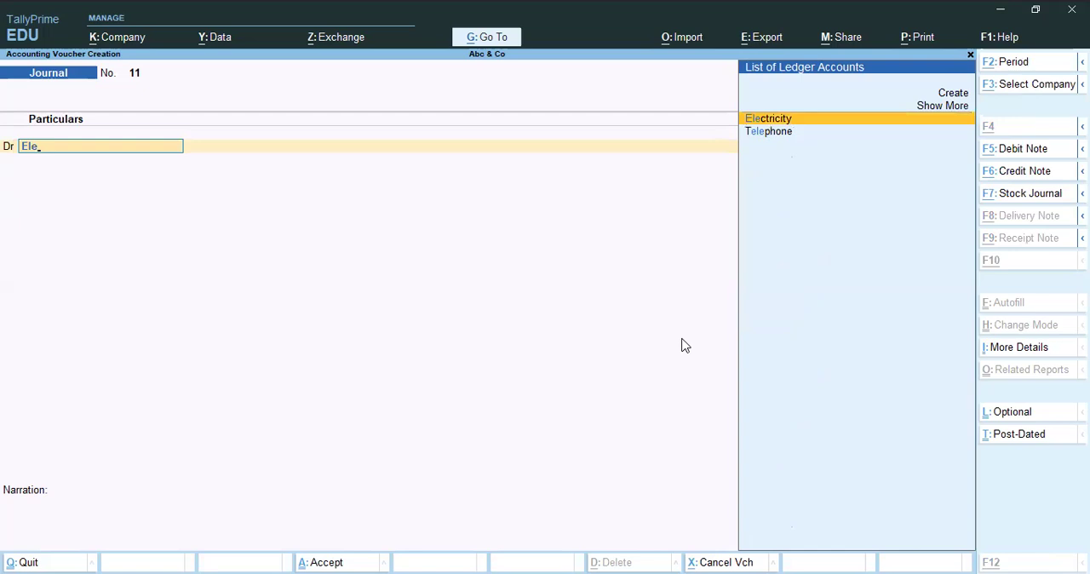
key(Return)
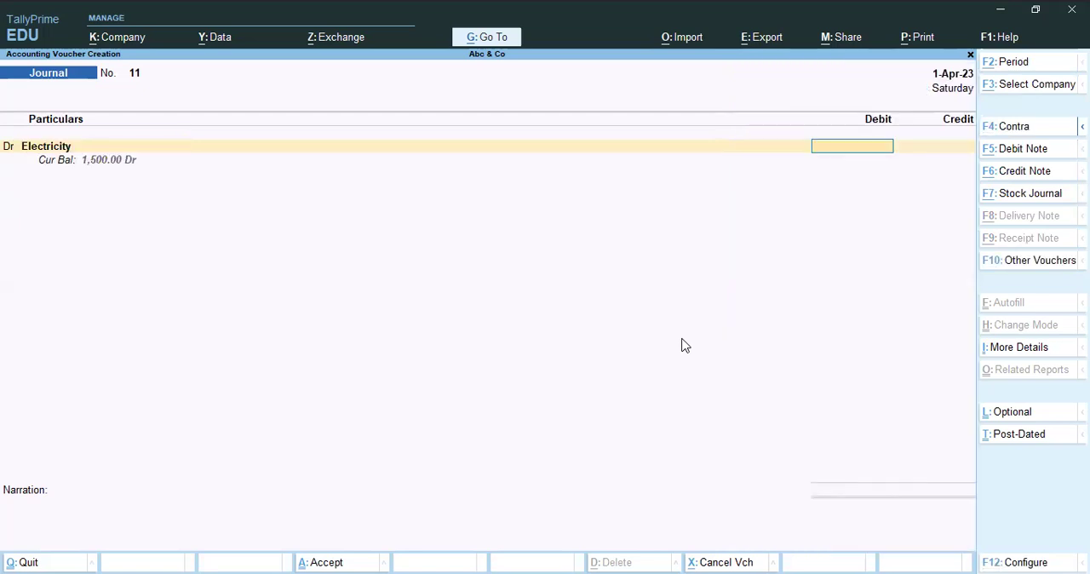
text(4500)
key(Return)
key(Return)
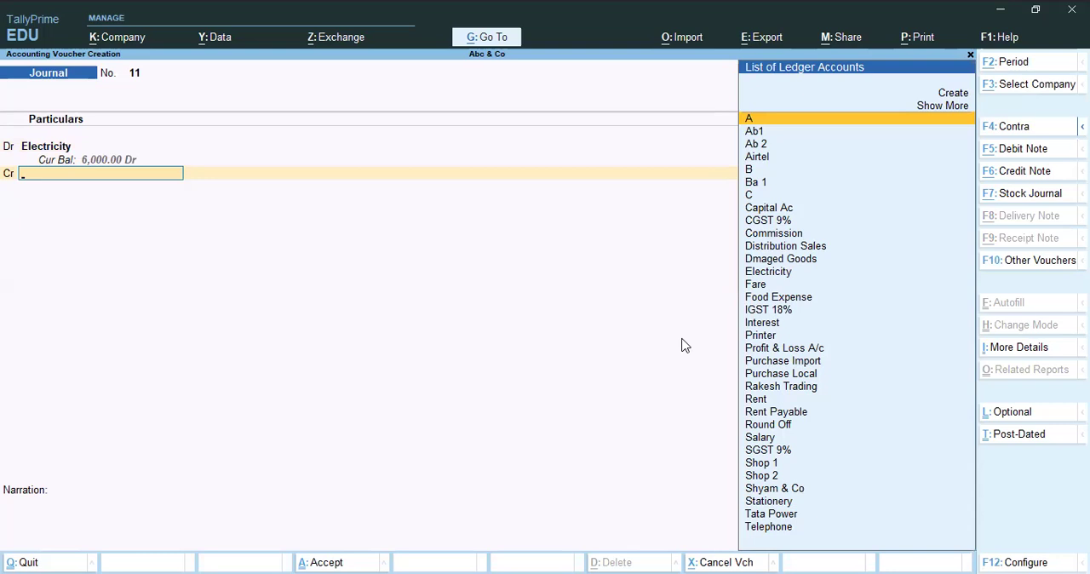
text(Tata)
key(Return)
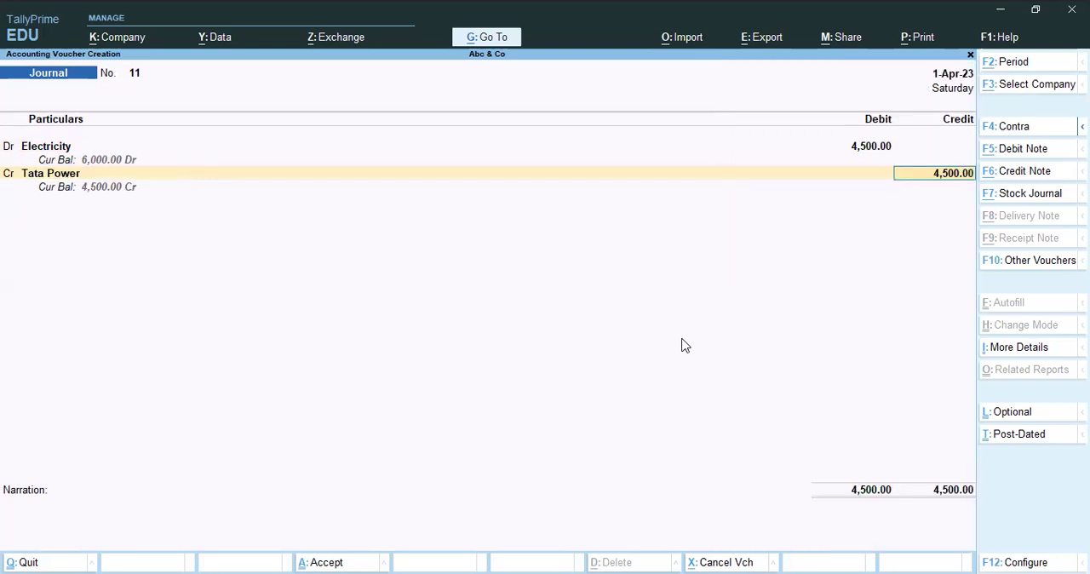
Record Tata Power's 4500 bill as New Ref 11 with 30 days' credit and save the voucher without a narration.
key(Return)
key(Up)
key(Return)
key(Return)
key(Return)
key(Return)
key(Return)
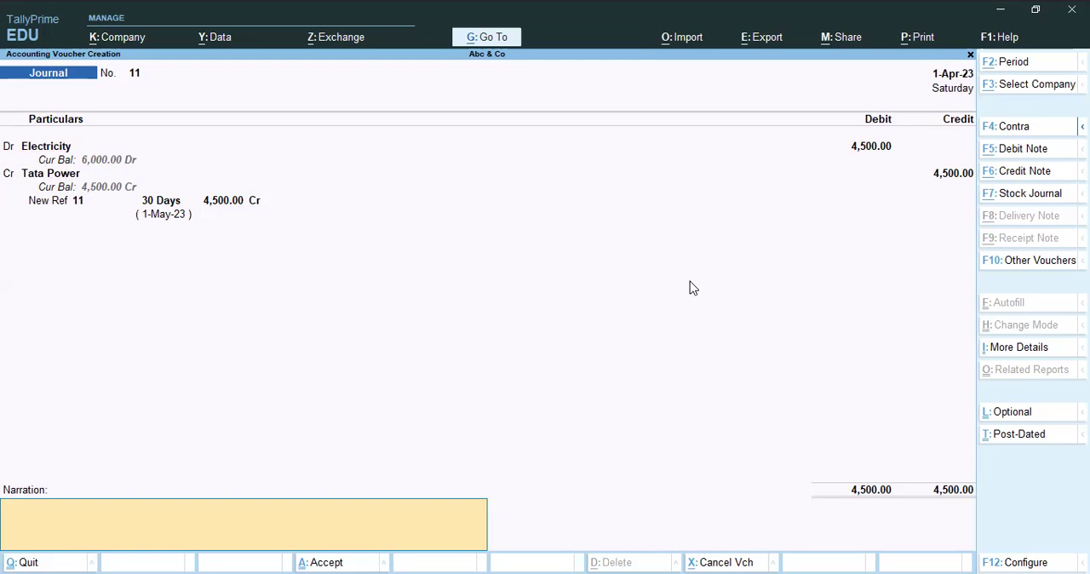
key(Return)
key(Return)
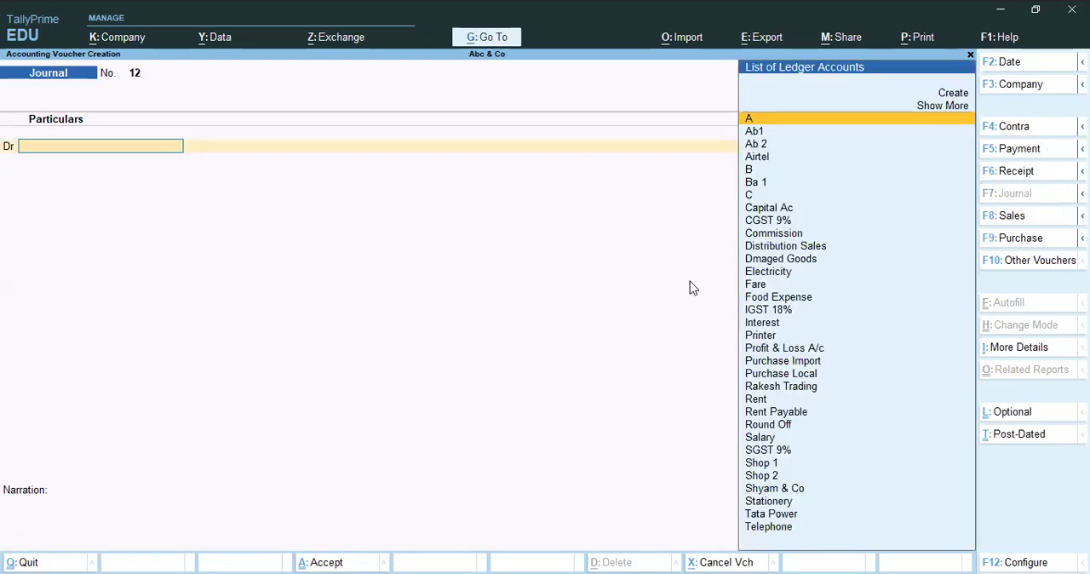
In a new journal voucher, debit Telephone with 1500 and credit Airtel with the same amount.
key(alt)
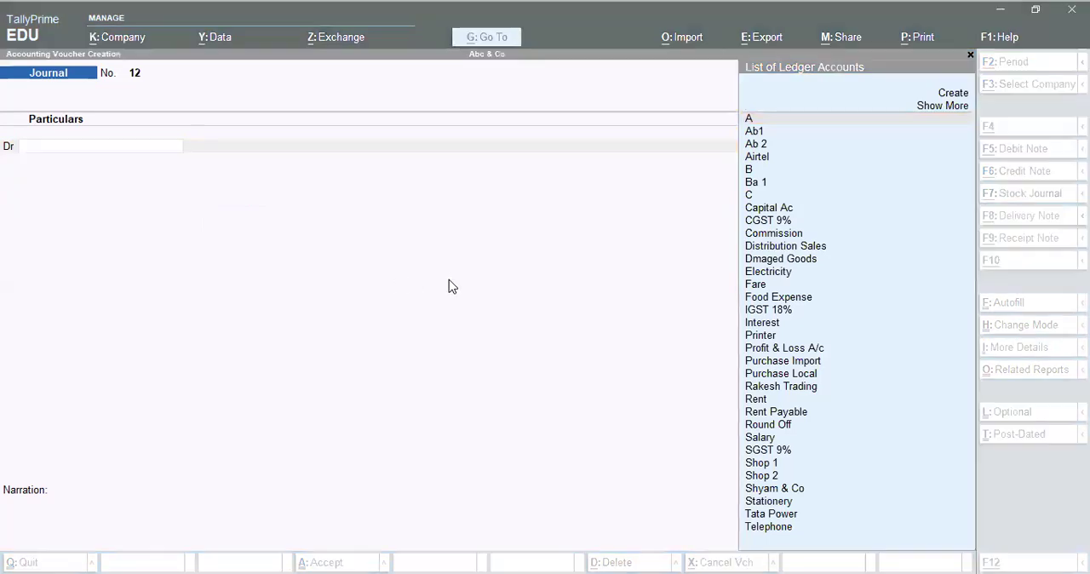
text(Tele)
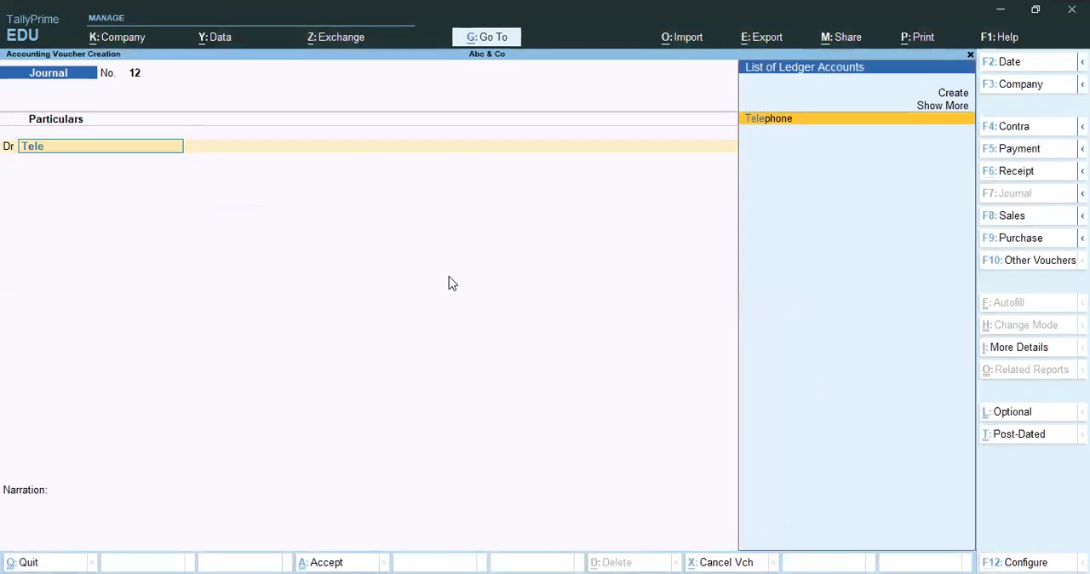
key(Return)
text(1500)
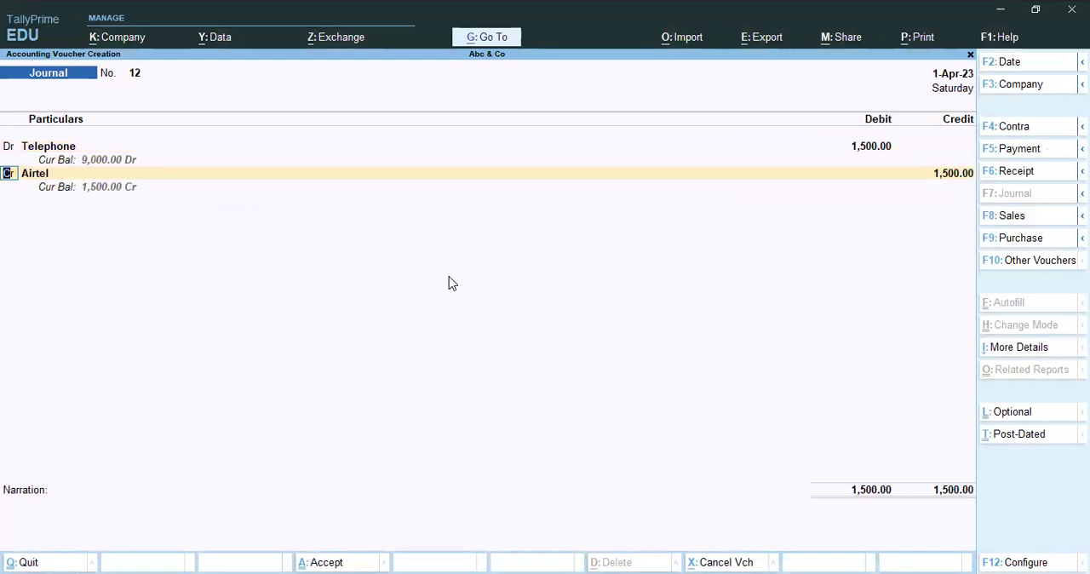
key(Return)
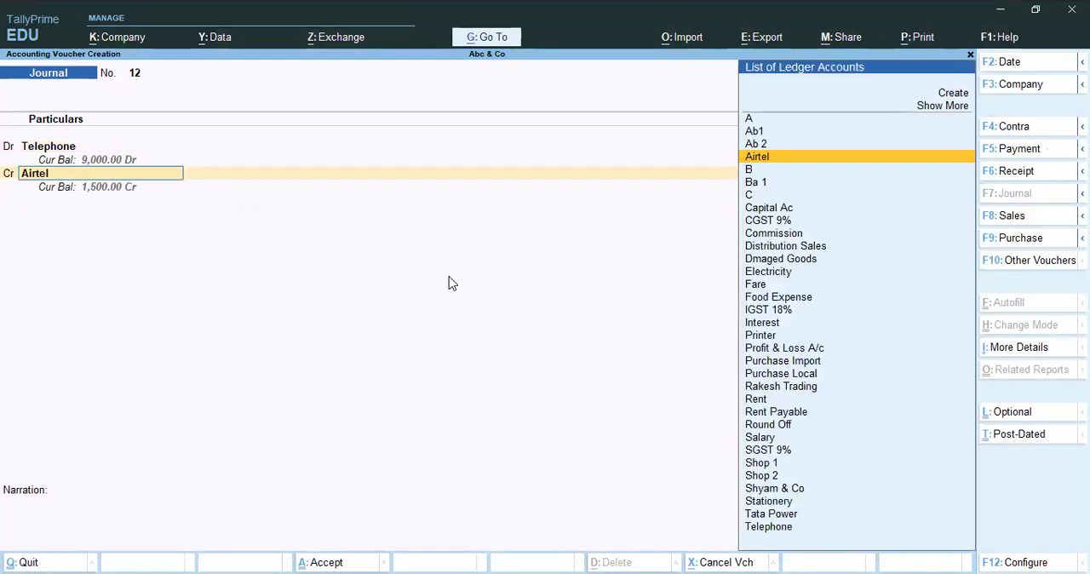
key(Return)
key(Return)
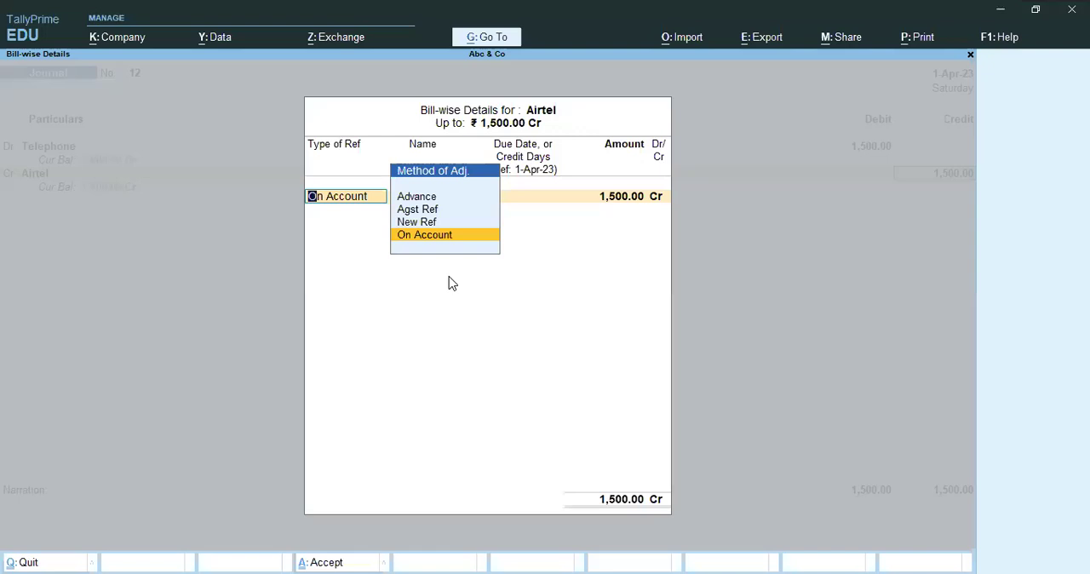
Record Airtel's 1500 bill as New Ref 12 with 30 days' credit and save the telephone voucher without a narration.
key(Up)
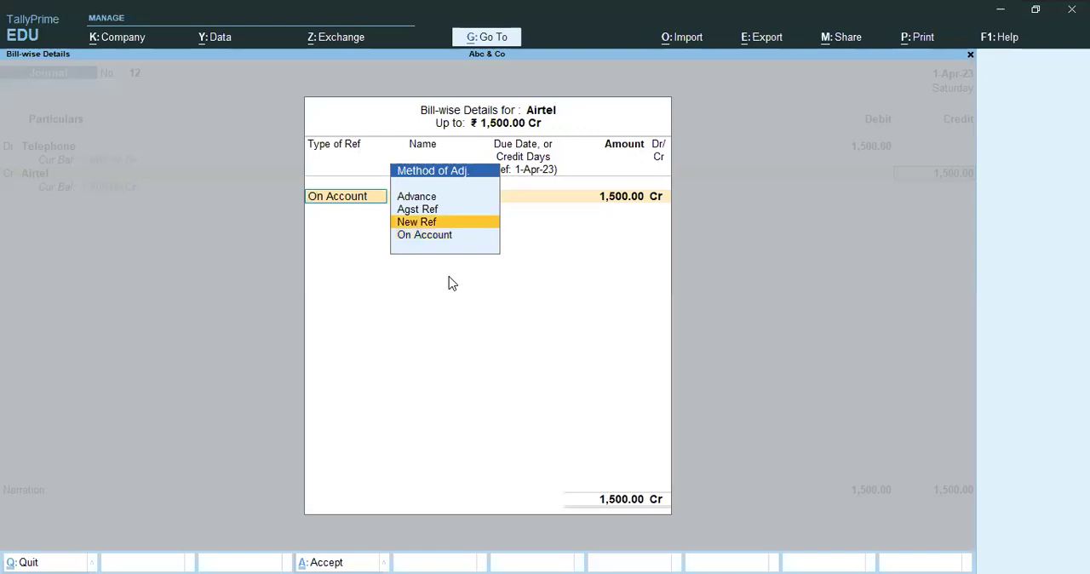
key(Return)
key(Return)
key(Return)
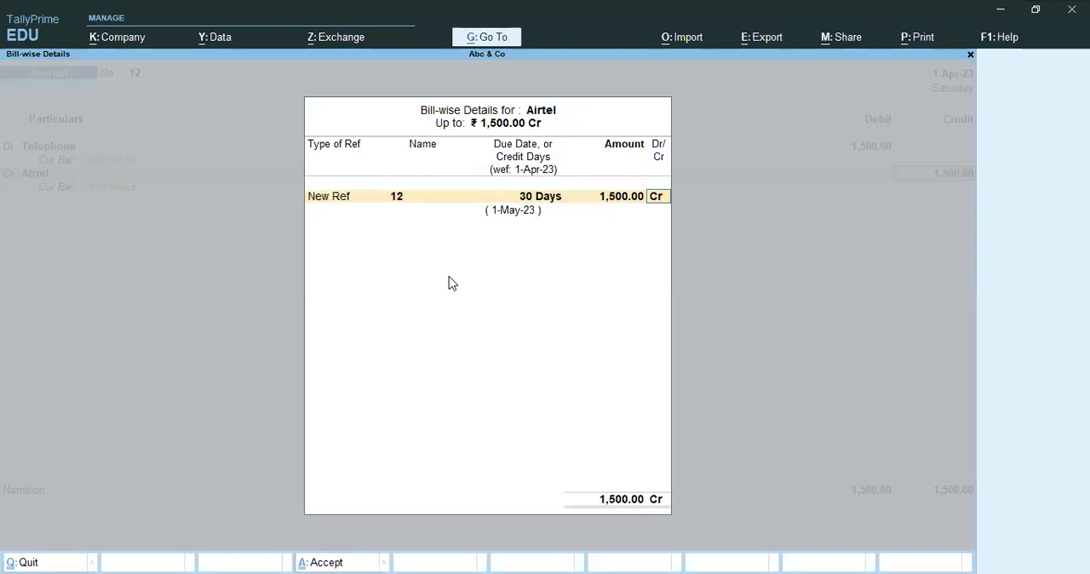
key(Return)
key(Return)
key(Return)
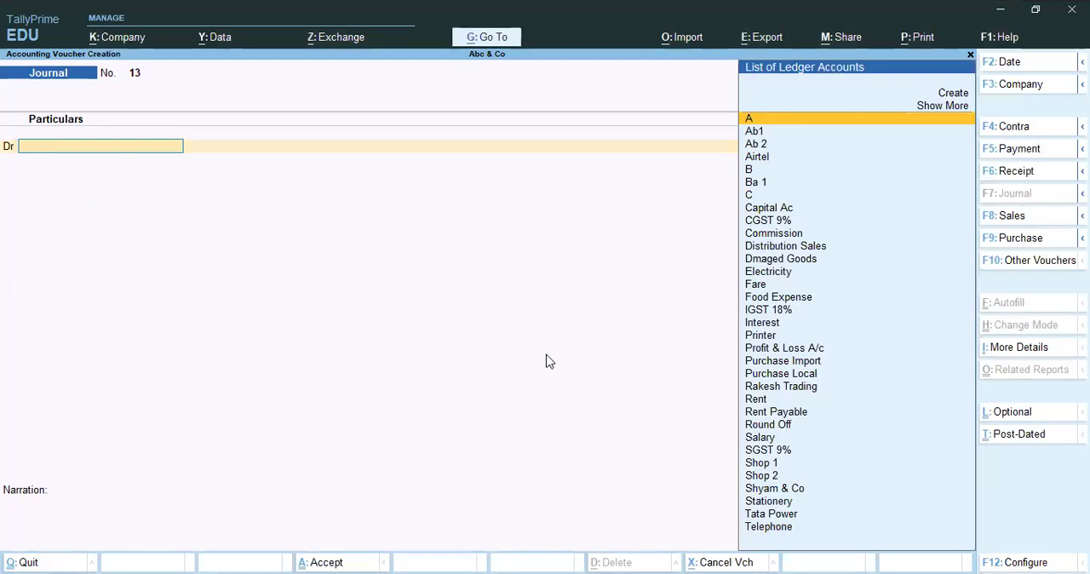
In a new journal voucher, debit Rent with 9000 and credit Rent Payable with the same amount.
text(Ren)
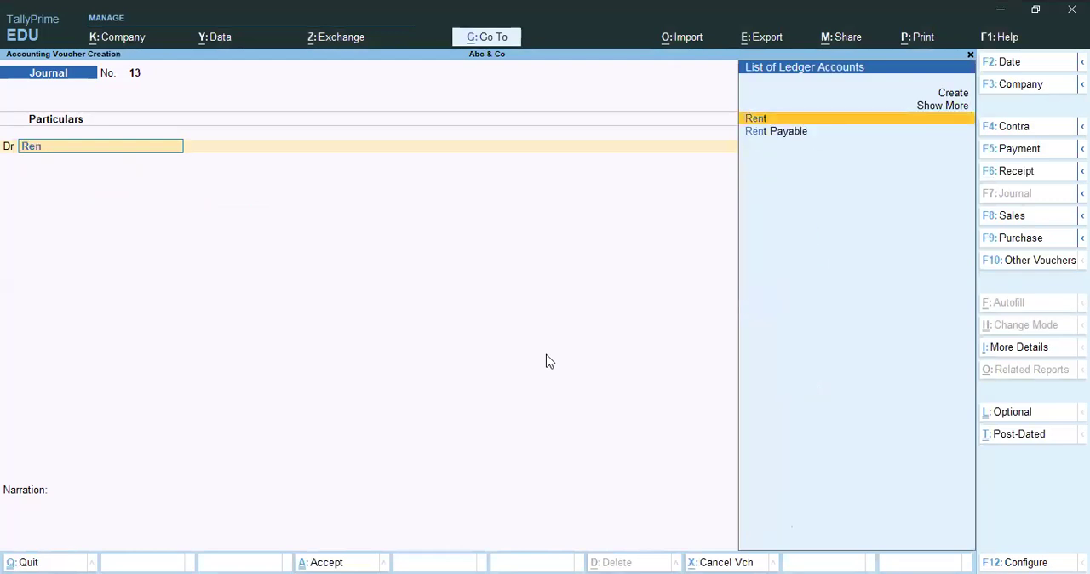
key(Return)
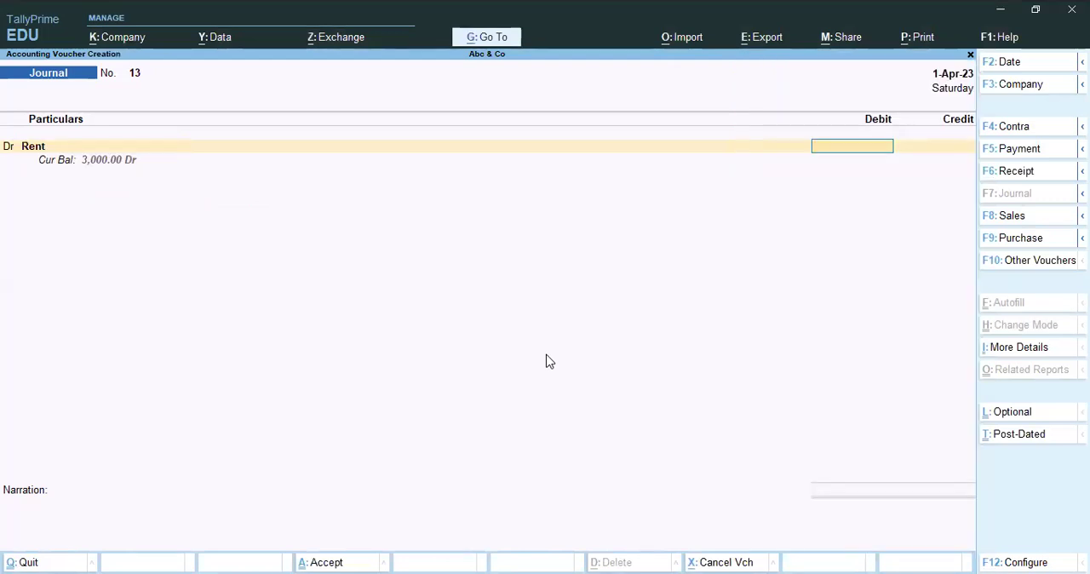
text(9000)
key(Return)
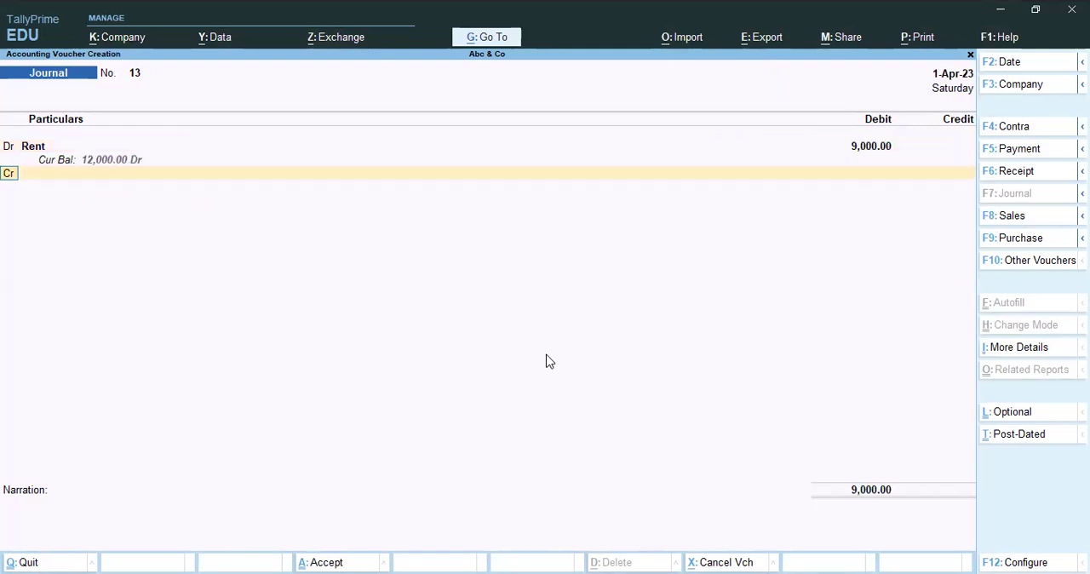
key(Return)
text(Ren)
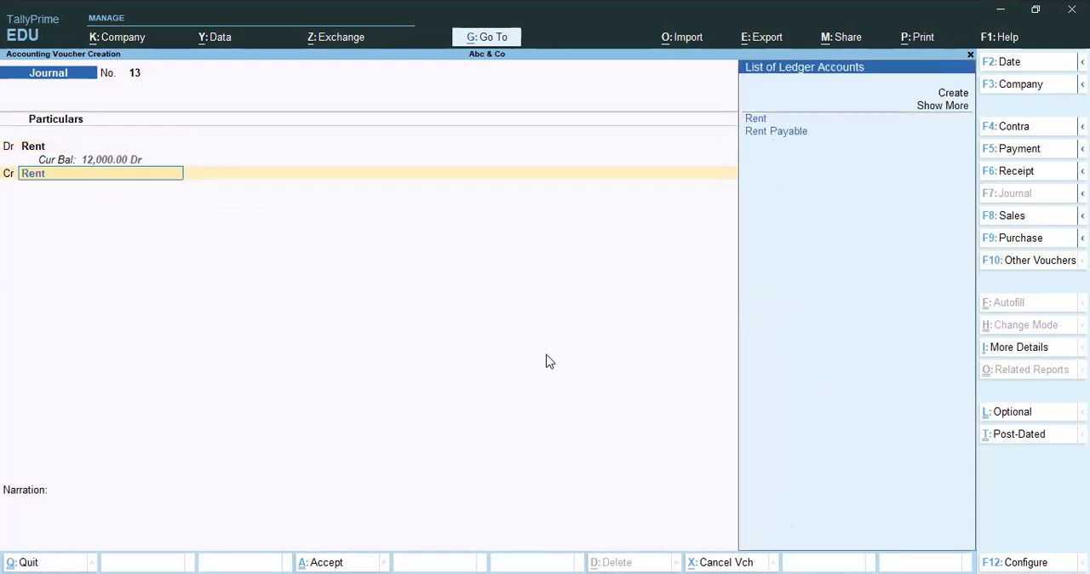
text(t)
key(Down)
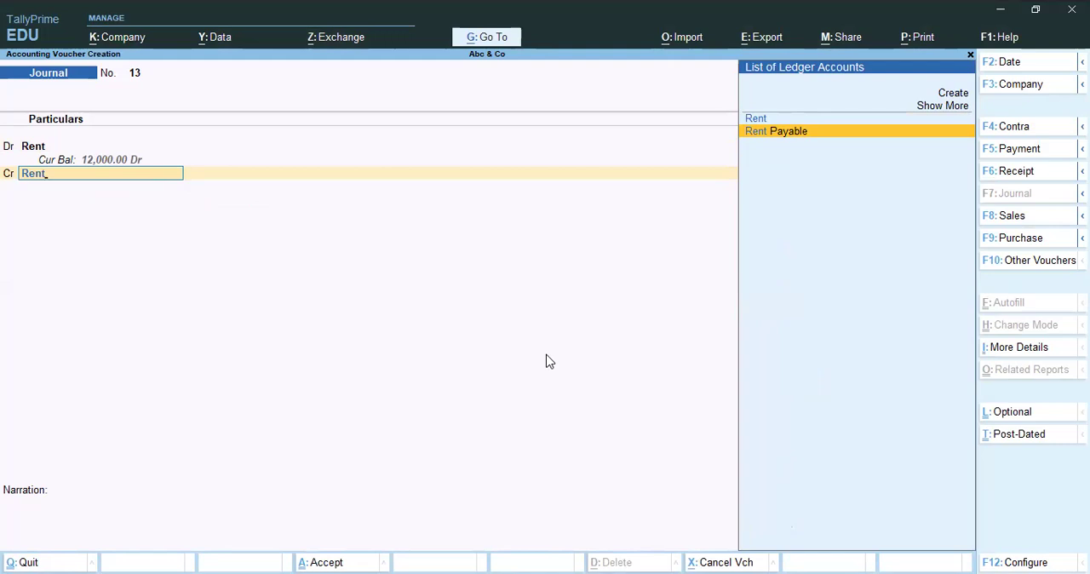
key(Up)
key(Down)
key(Return)
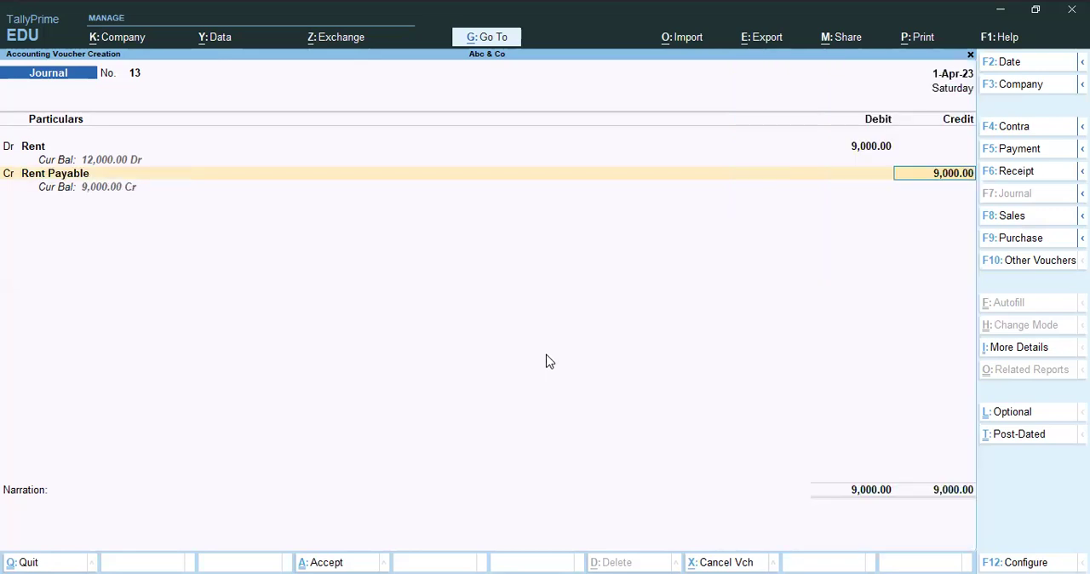
Open the Rent Payable ledger from the credit line to review its group and credit settings, and return to the voucher.
key(BackSpace)
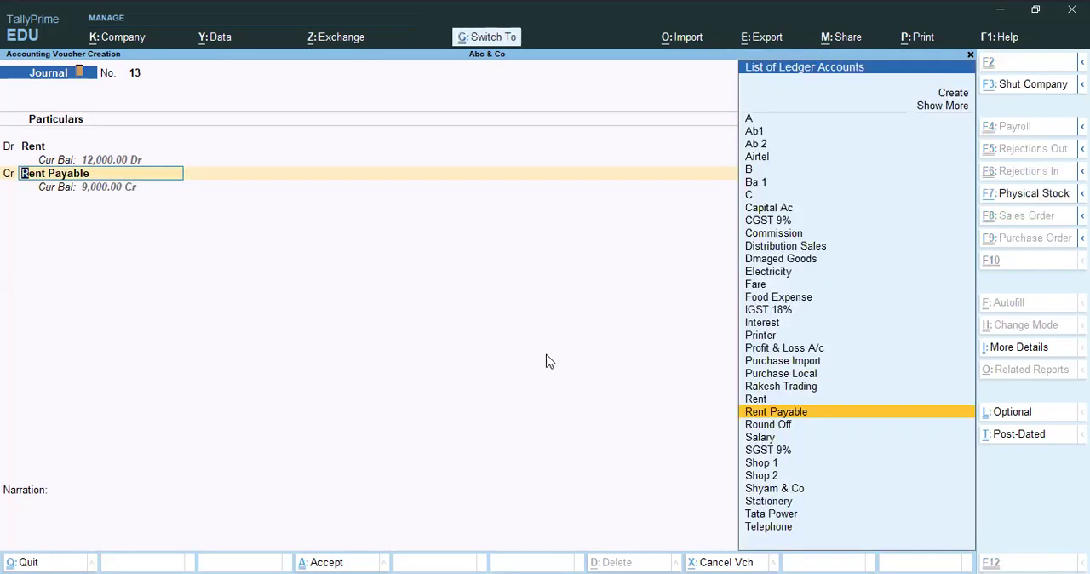
key(ctrl+Return)
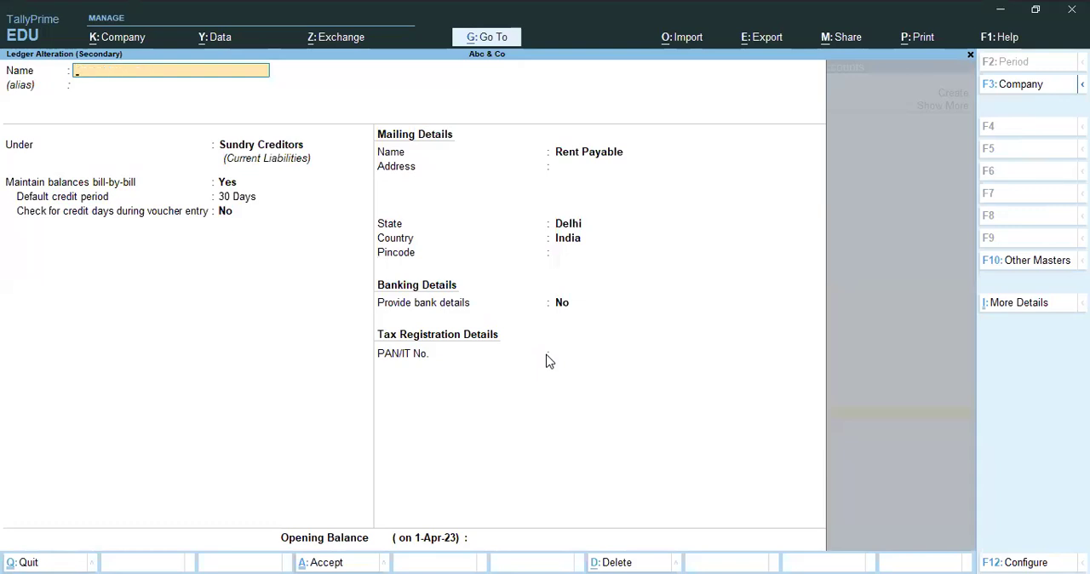
key(ctrl+a)
Record Rent Payable's 9000 bill as New Ref 13 with 30 days' credit and save the voucher without a narration.
key(Return)
key(Return)
key(Up)
key(Return)
key(Return)
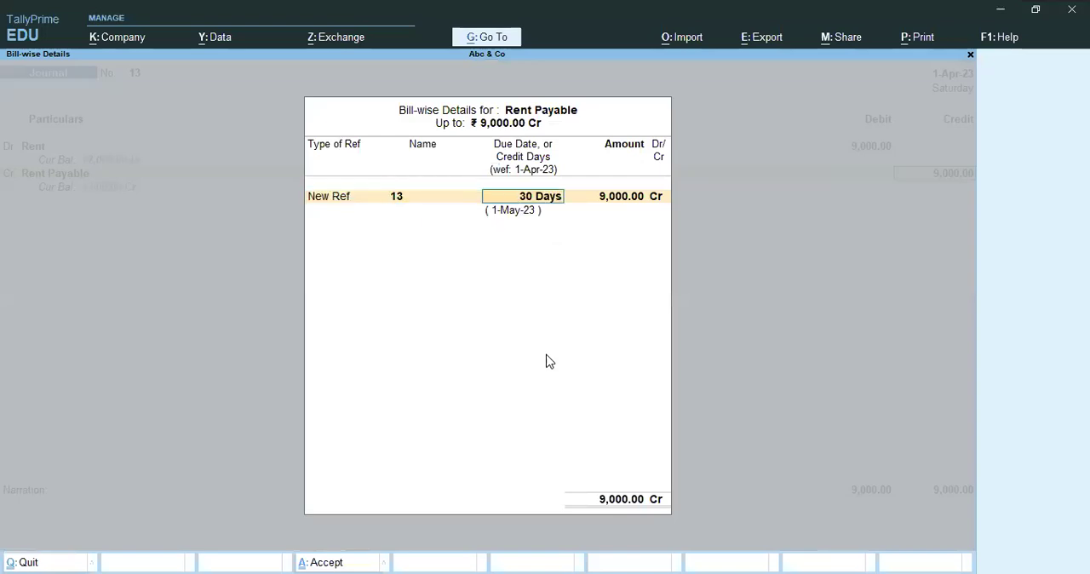
key(Return)
key(Return)
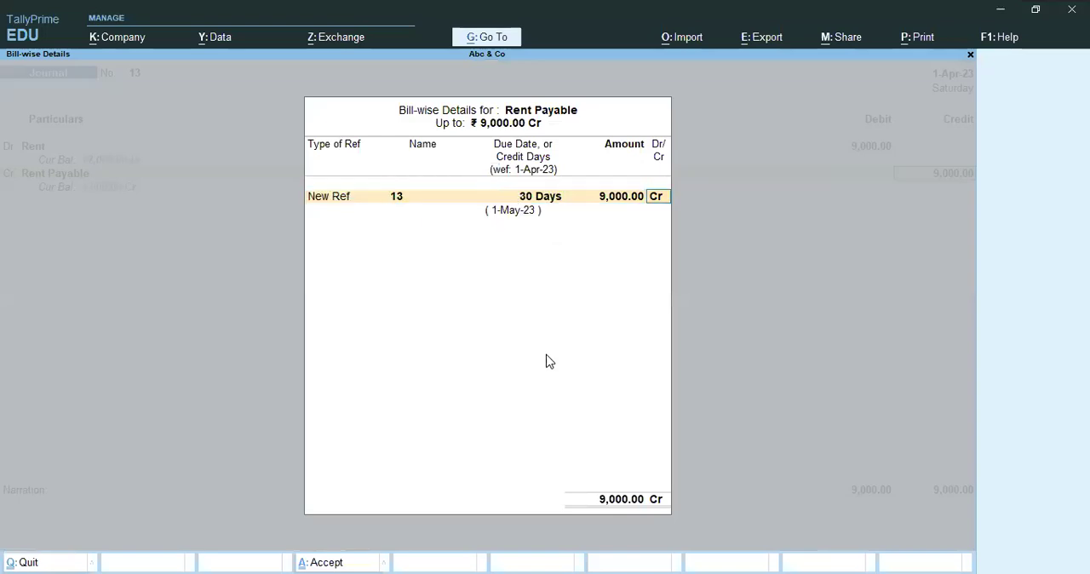
key(Return)
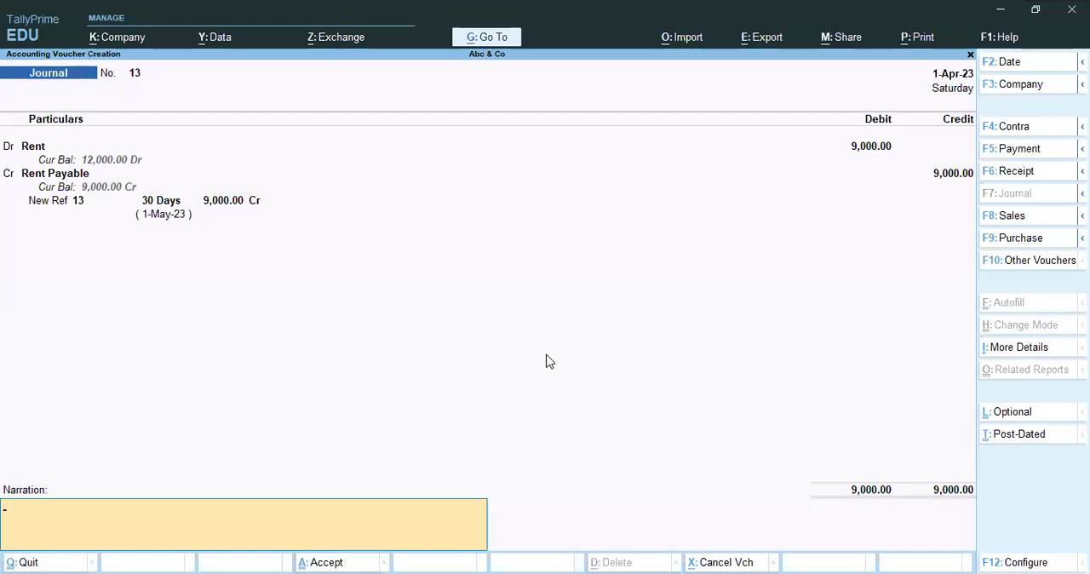
key(Return)
key(Return)
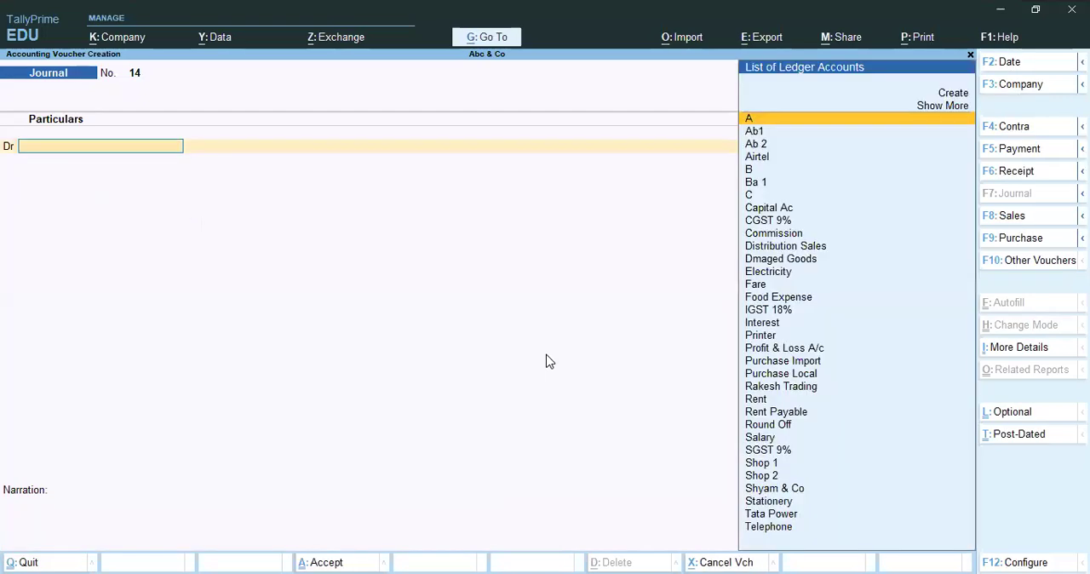
In a new journal voucher, choose Printer as the ledger to debit.
key(alt)
text(Ir)
key(BackSpace)
key(BackSpace)
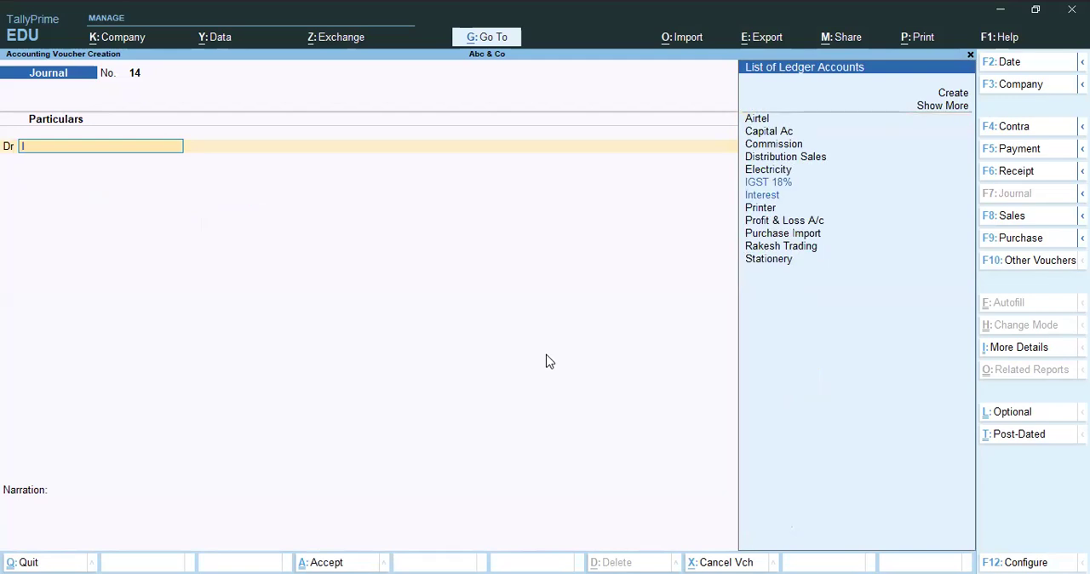
text(Prin)
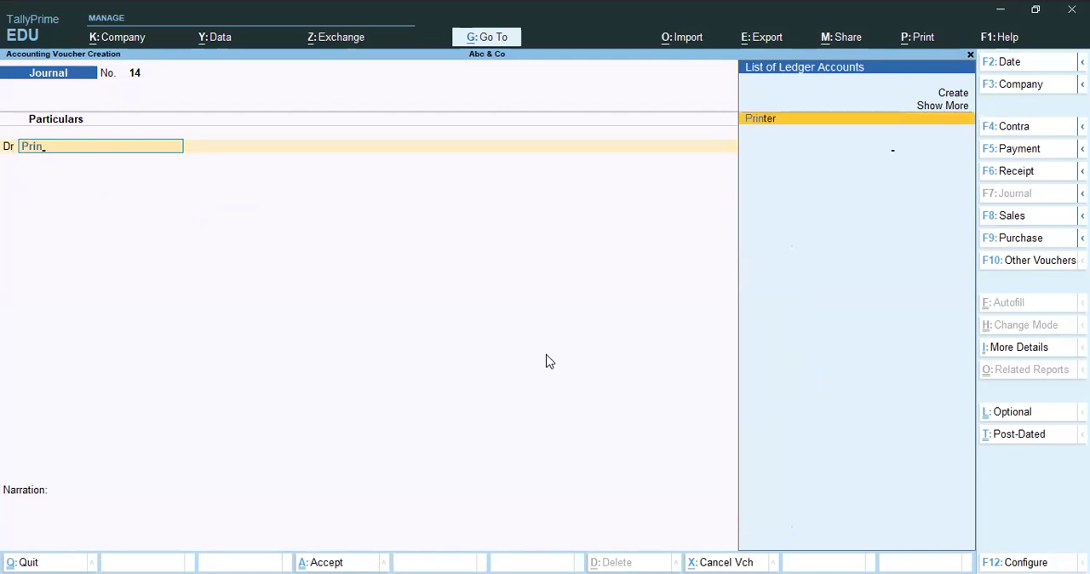
key(Return)
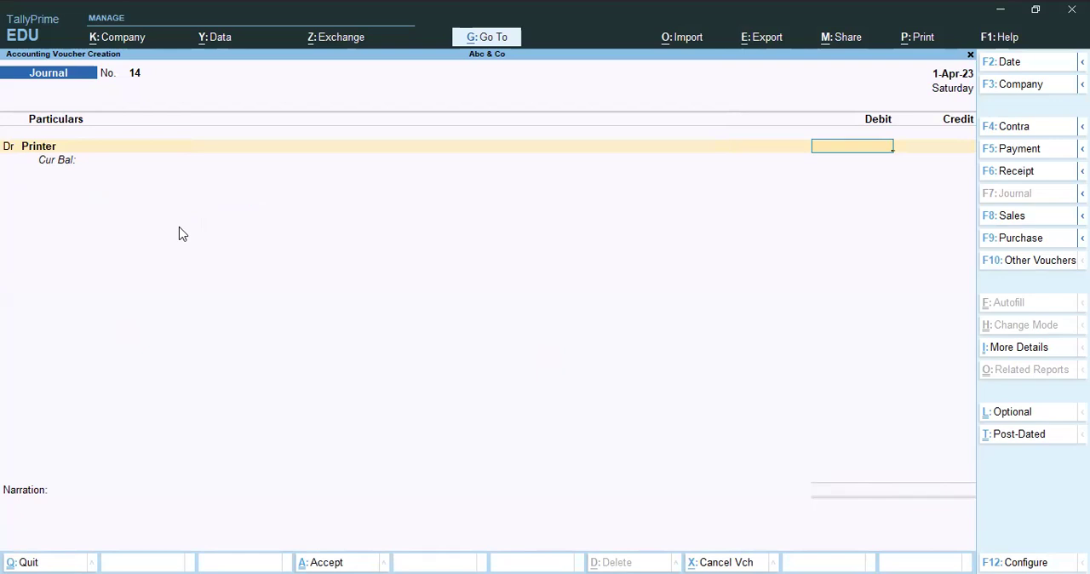
Open the Printer ledger from the debit line to review which group it belongs to, and return to the voucher.
key(BackSpace)
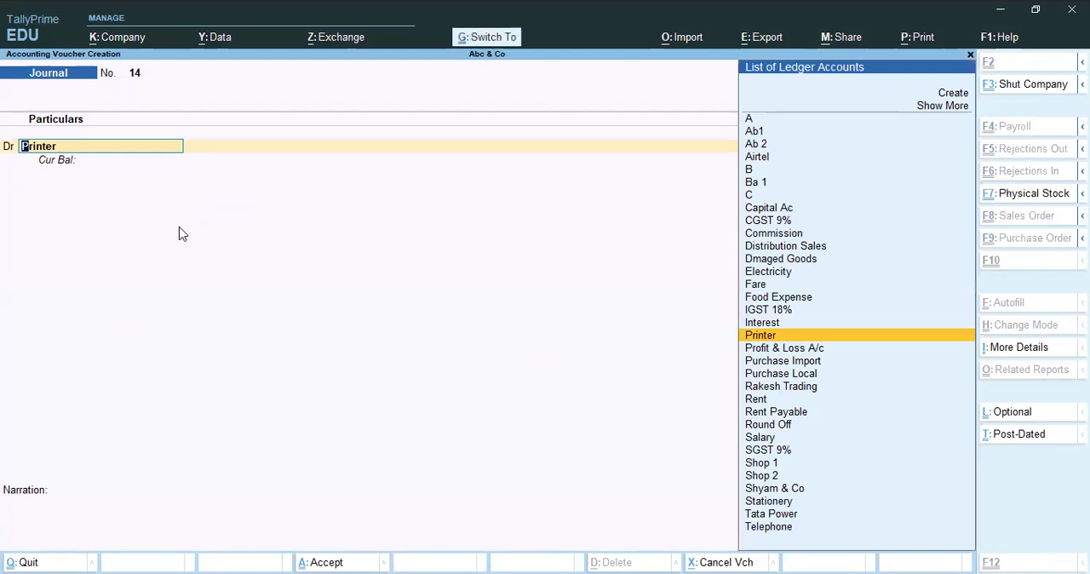
key(ctrl+Return)
key(Escape)
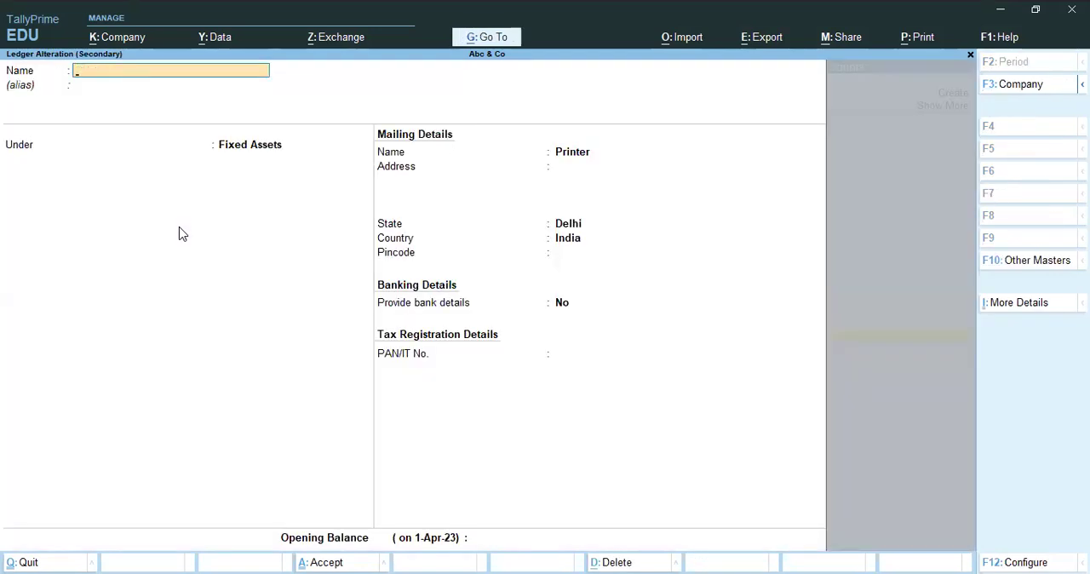
key(Escape)
Debit Printer with 6500.
key(Return)
key(Return)
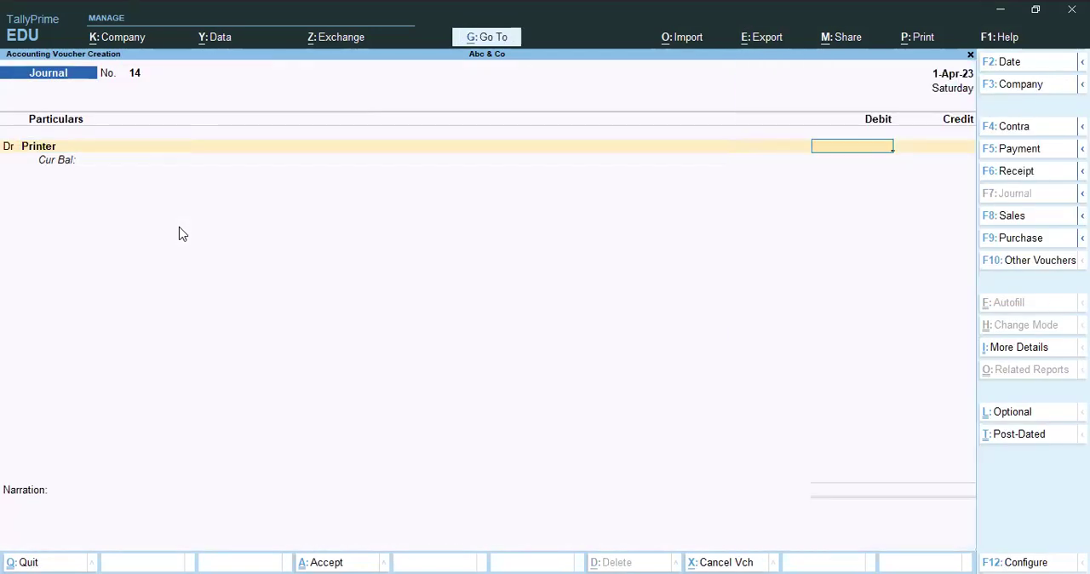
text(6500)
Create the ledger Ab Printers from the credit line, under Sundry Creditors with bill-by-bill balances and a 30-day default credit period.
key(Return)
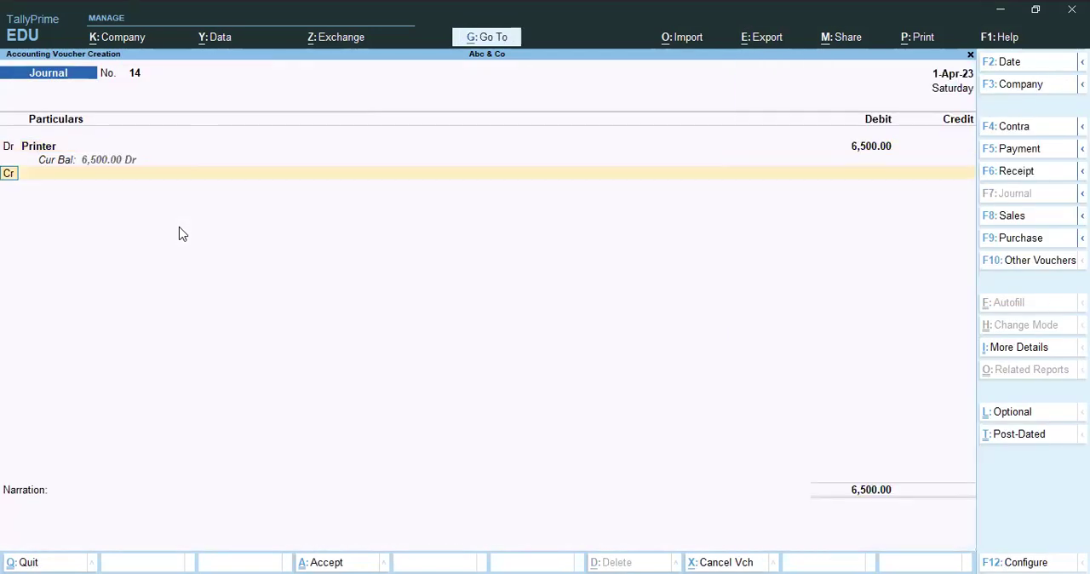
key(Return)
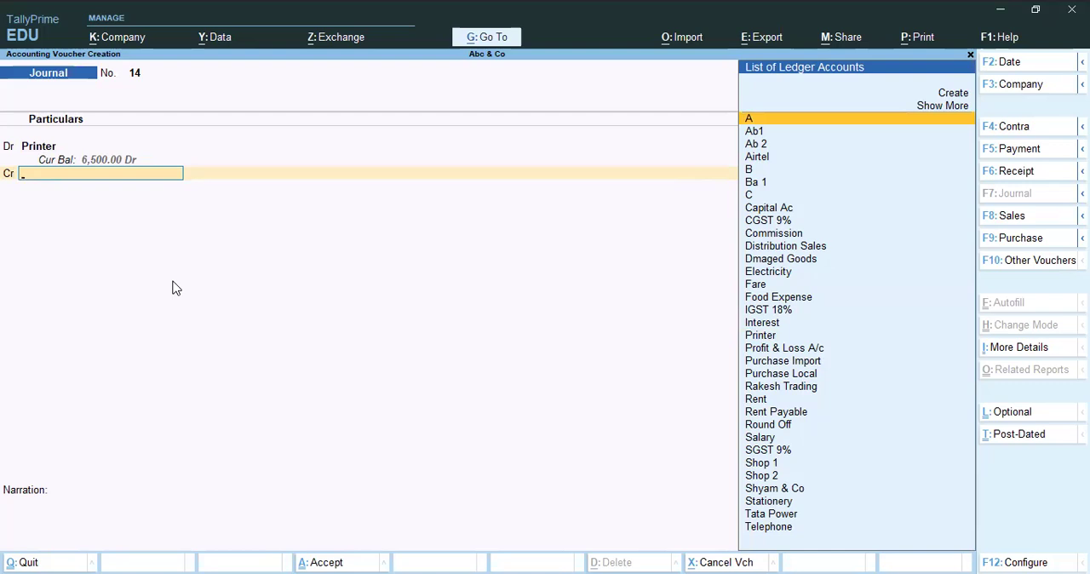
key(alt+c)
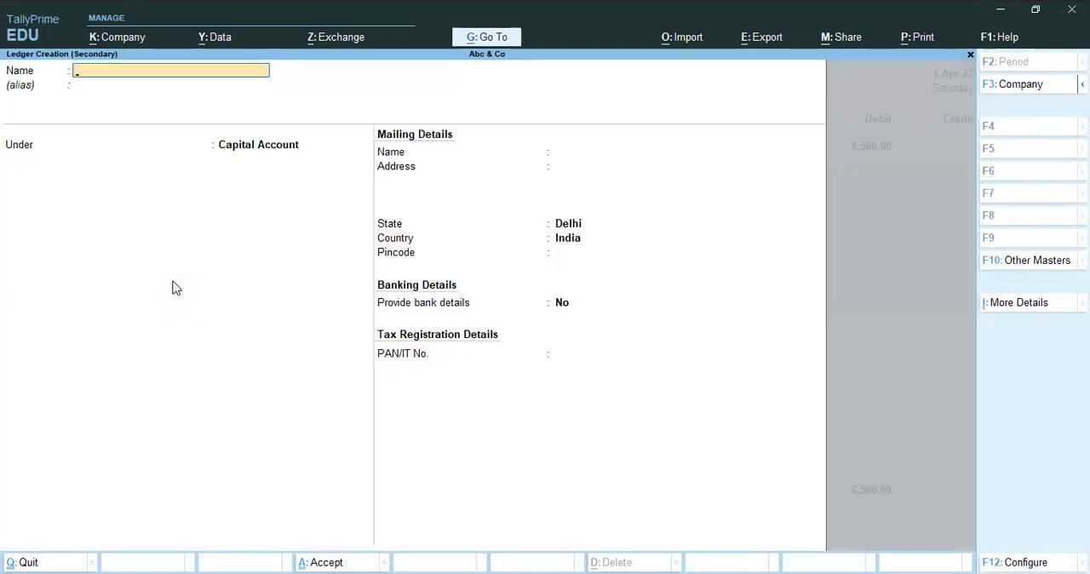
text(Ab Printers)
key(Return)
key(Return)
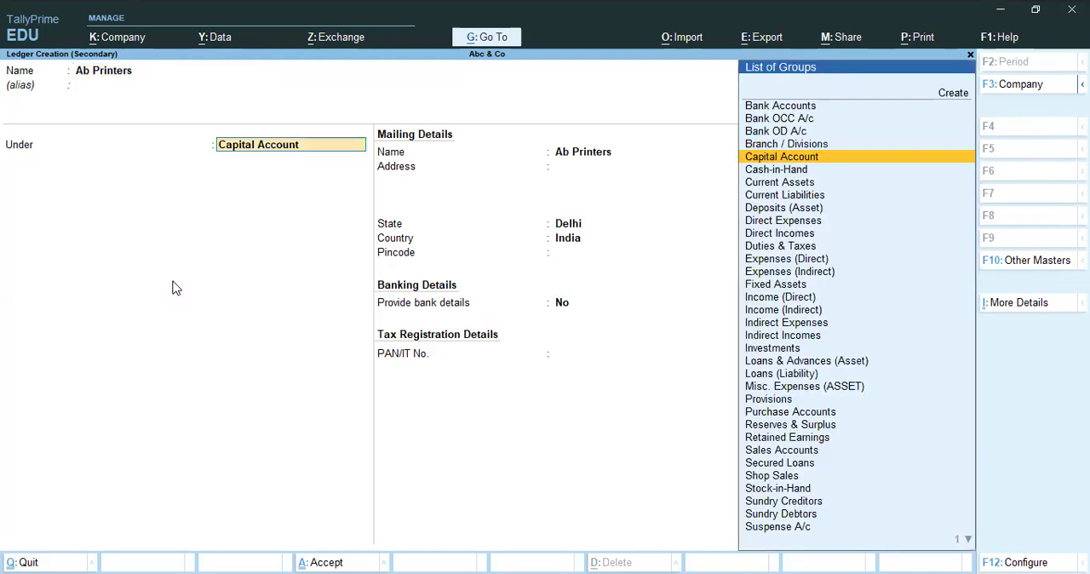
text(Sund)
key(Return)
key(Return)
text(30)
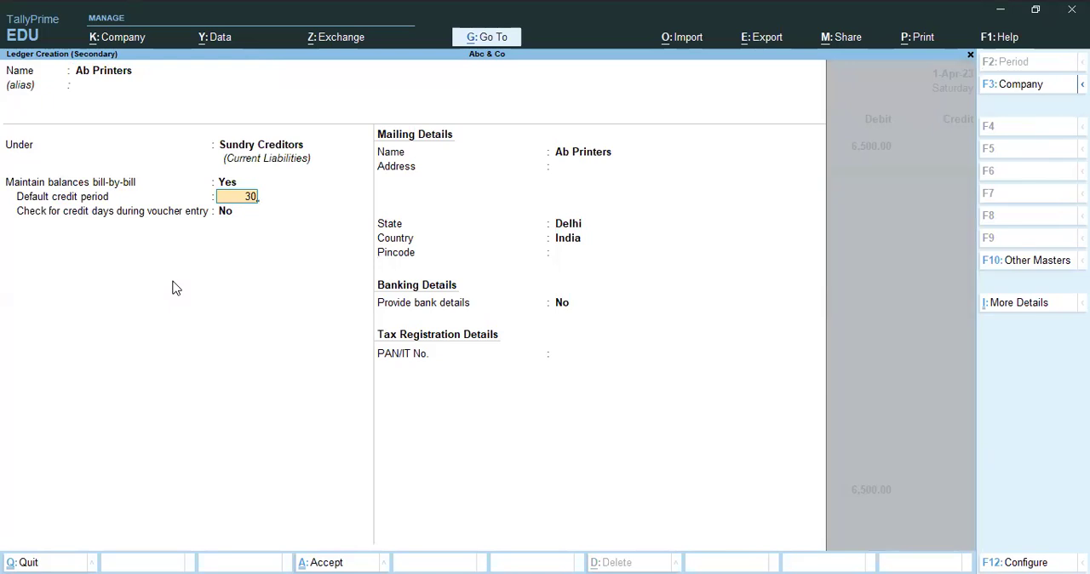
key(Return)
key(Return)
key(Return)
key(Return)
key(Return)
key(Return)
key(Return)
key(Return)
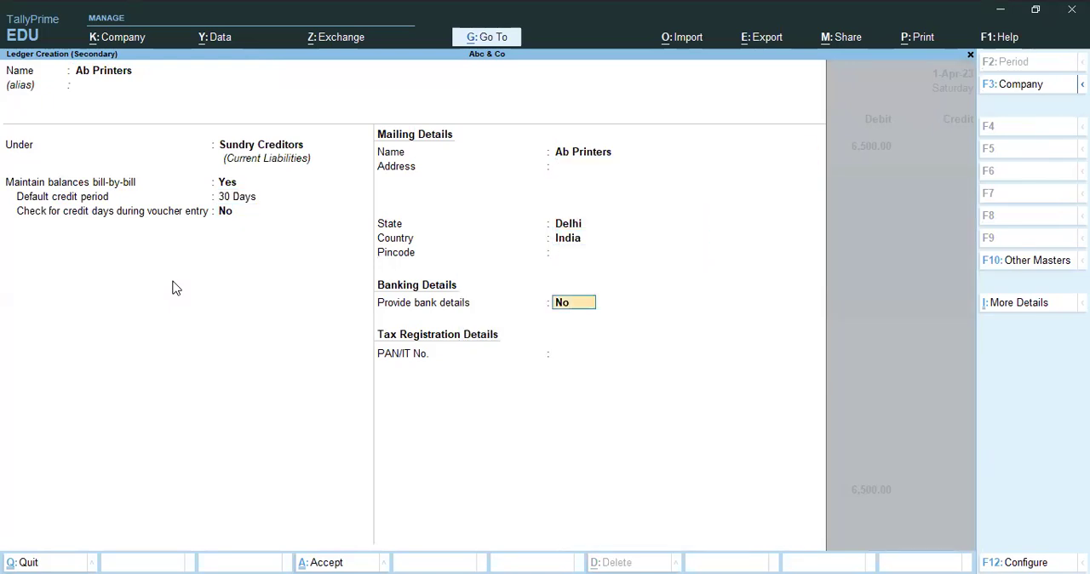
key(Return)
Credit the new Ab Printers ledger with the voucher's 6500.
key(Return)
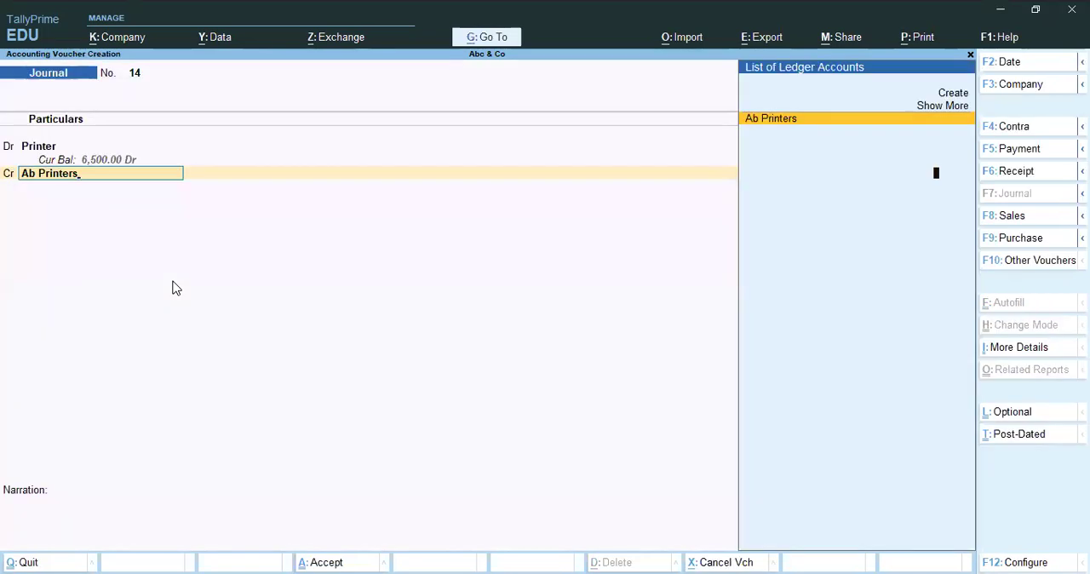
key(Return)
key(BackSpace)
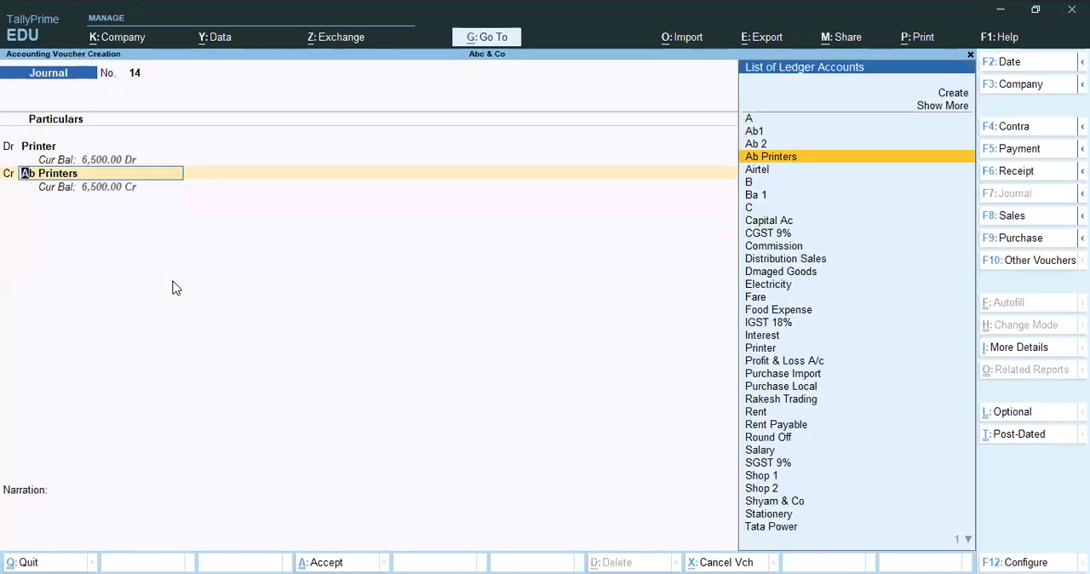
key(Return)
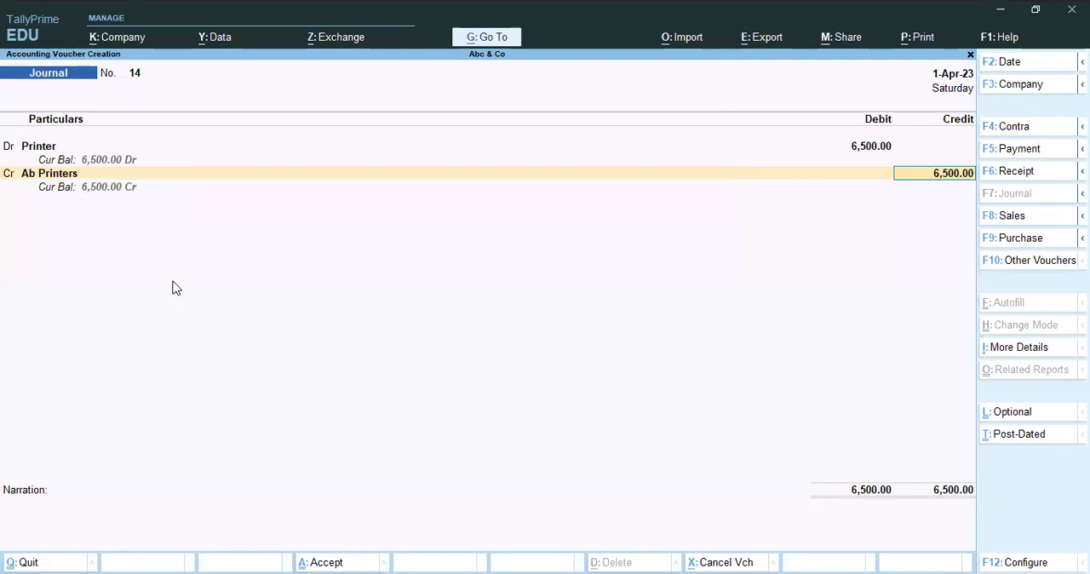
Look up cash and bank ledgers as alternatives for the credit line, and clear the entry.
key(BackSpace)
text(Cas)
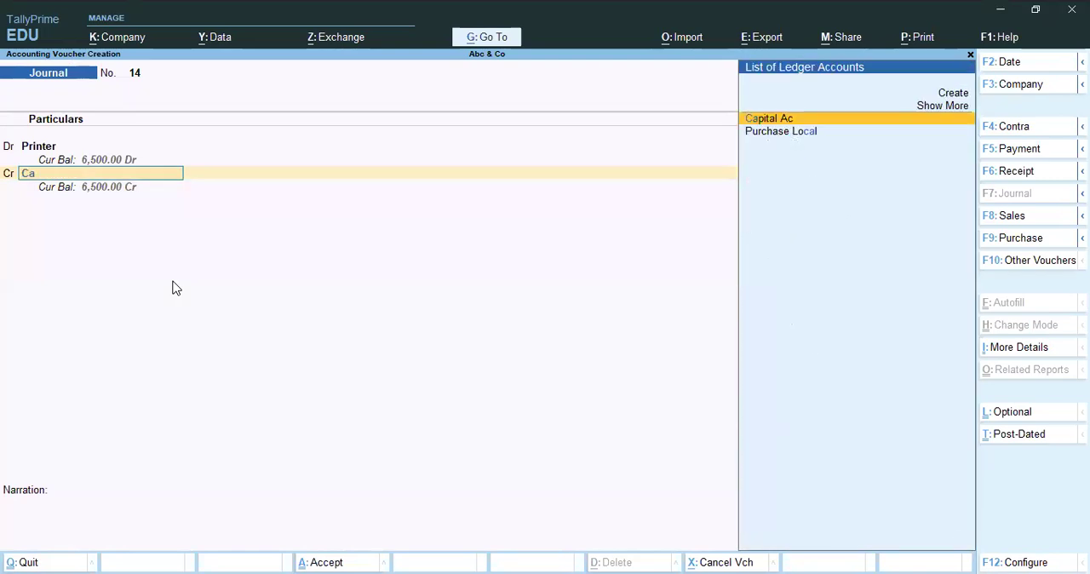
key(BackSpace)
key(BackSpace)
key(BackSpace)
text(Bank)
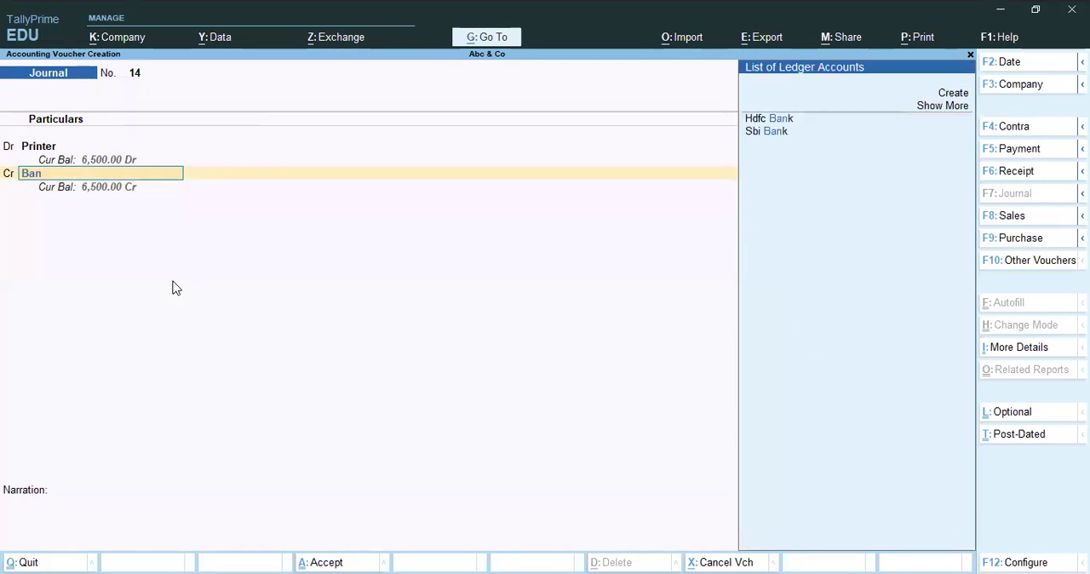
key(BackSpace)
key(BackSpace)
key(BackSpace)
key(BackSpace)
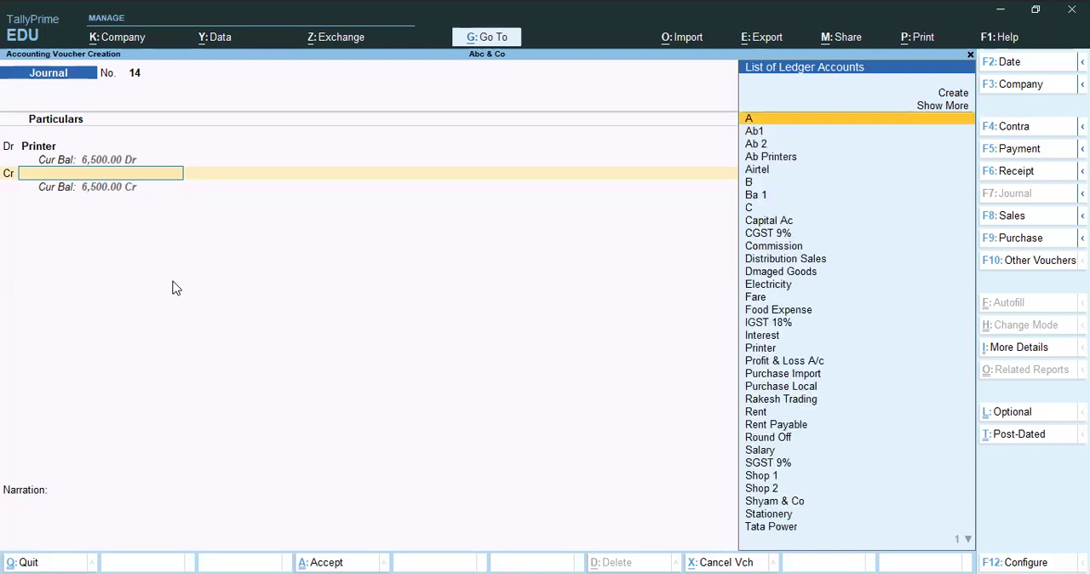
Choose Ab Printers again as the credit ledger and record its 6500 bill as New Ref 14 with 30 days' credit.
text(Ab)
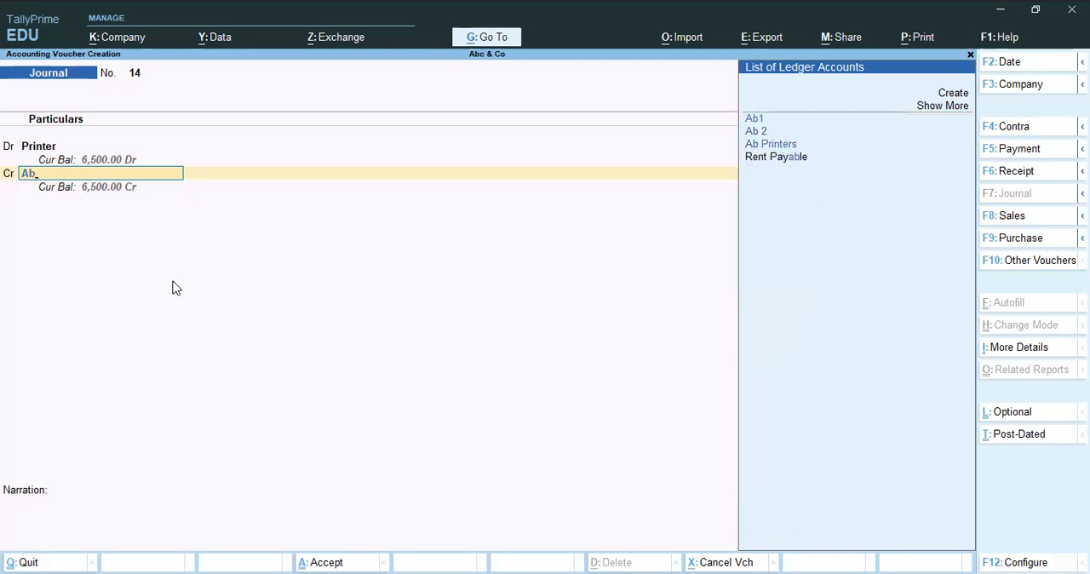
key(Down)
key(Down)
key(Return)
key(Return)
key(Up)
Save the printer purchase journal voucher with a blank narration and leave voucher entry.
key(Return)
key(Return)
key(Return)
key(Return)
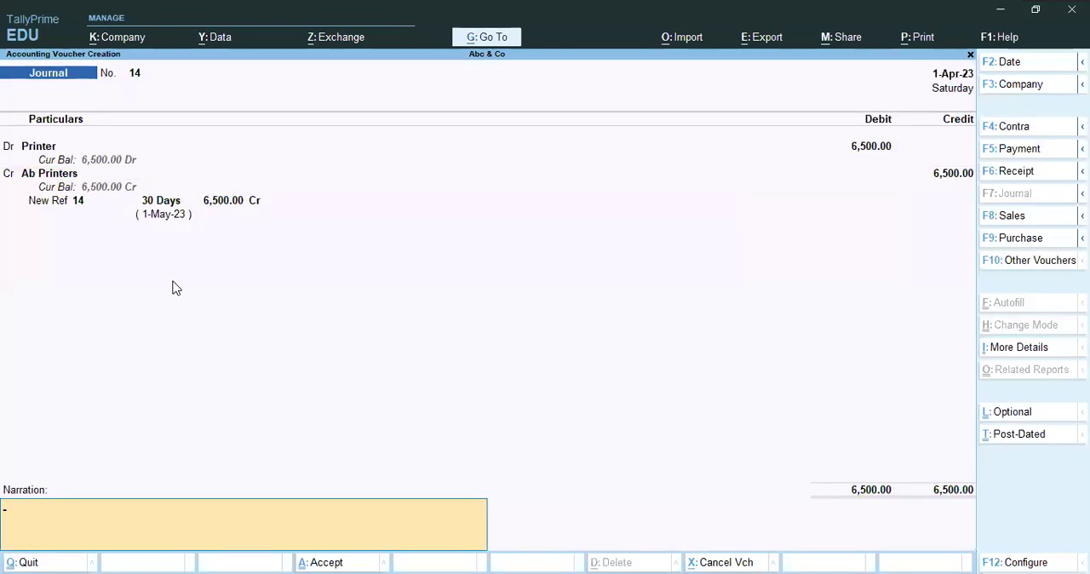
key(Return)
key(y)
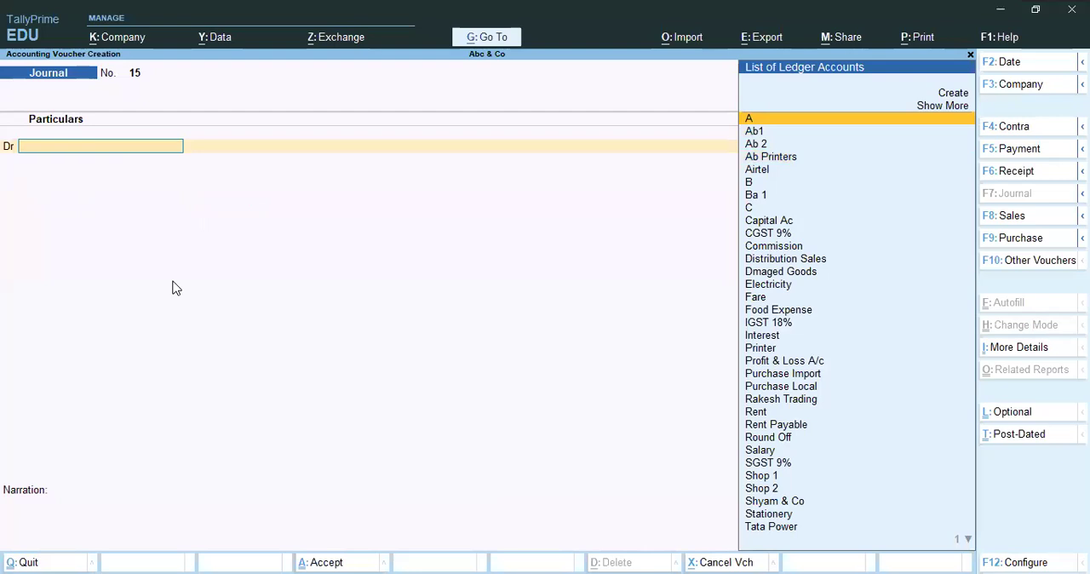
key(Escape)
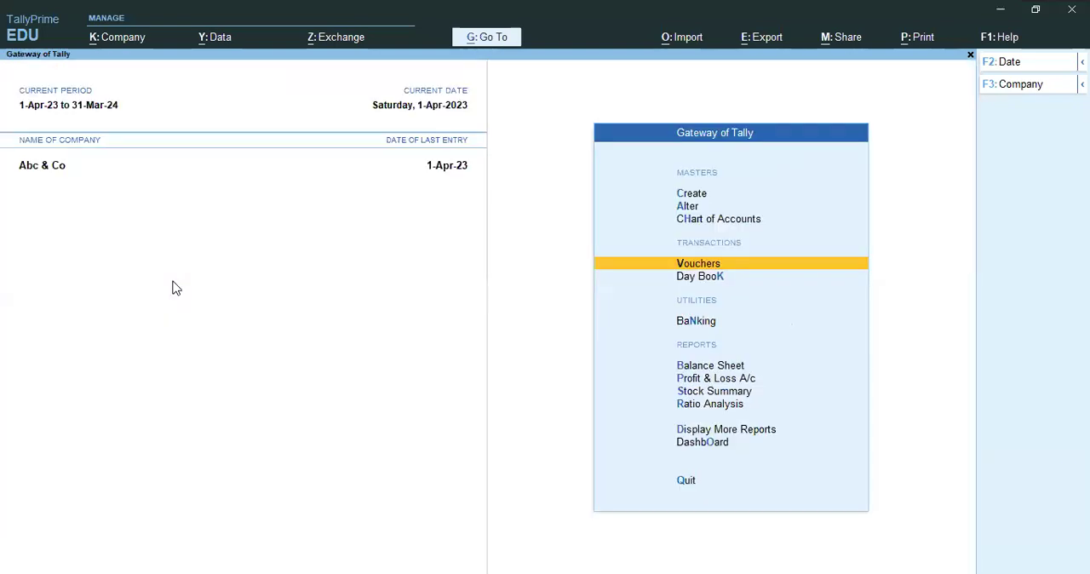
Open the ledger account report for Salary to examine its vouchers.
key(Escape)
key(Escape)
key(d)
key(a)
key(l)
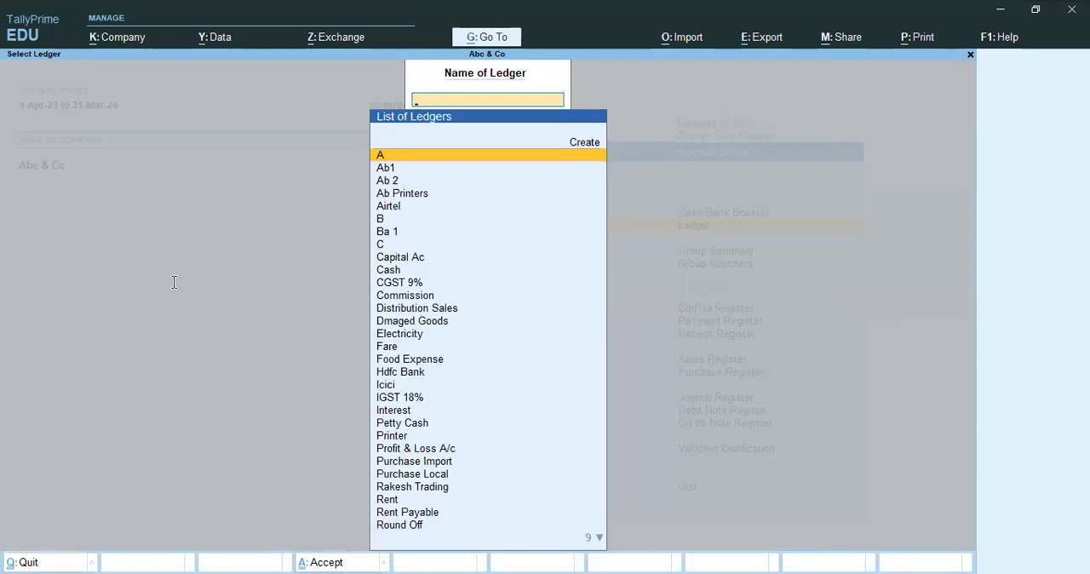
text(s)
key(Return)
key(Down)
key(Up)
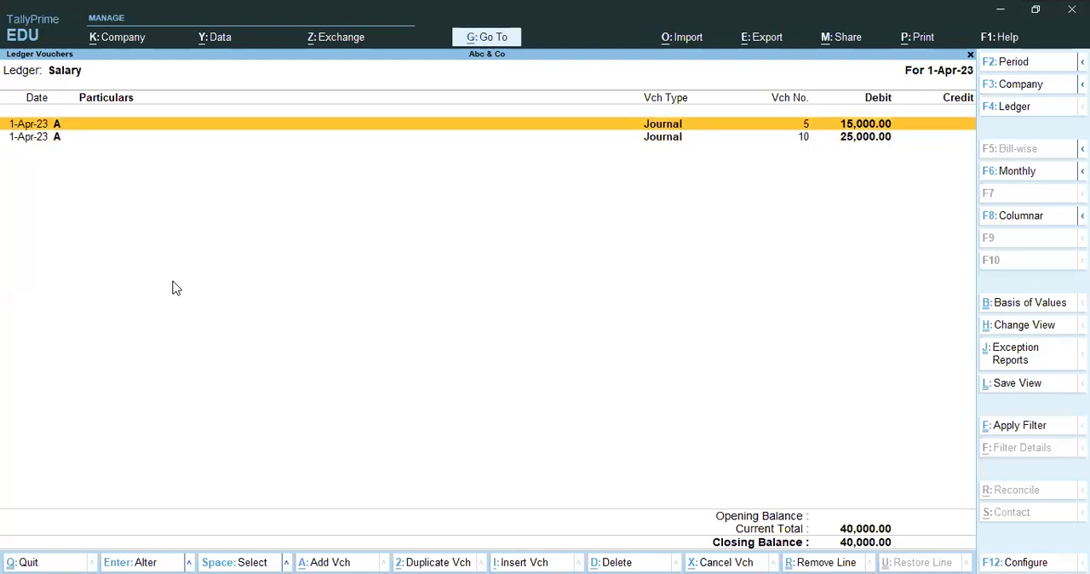
Inspect journal voucher 10 from the Salary ledger and return to the ledger's voucher list.
key(Down)
key(Return)
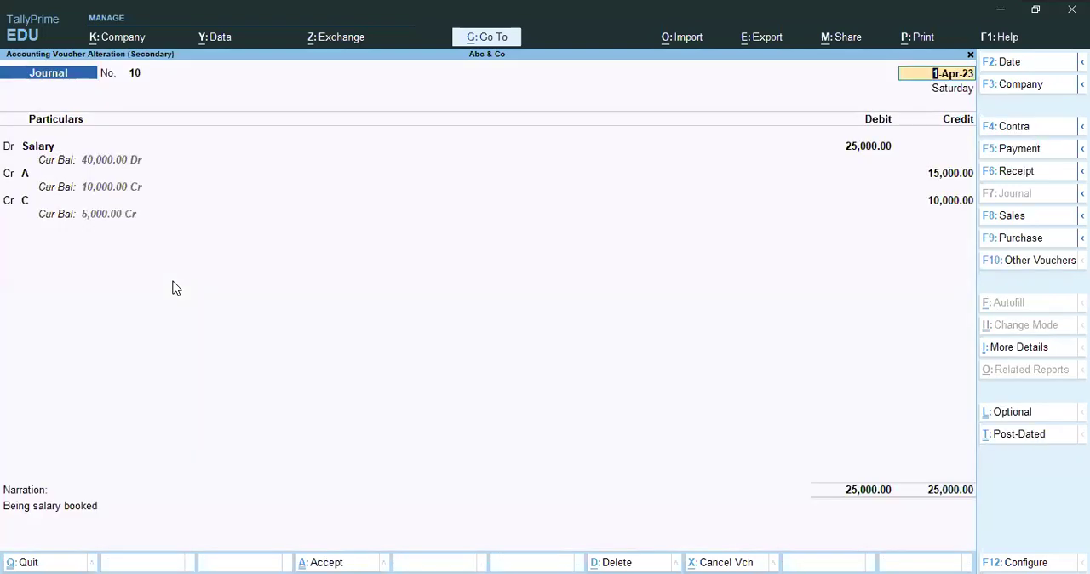
key(Escape)
key(Return)
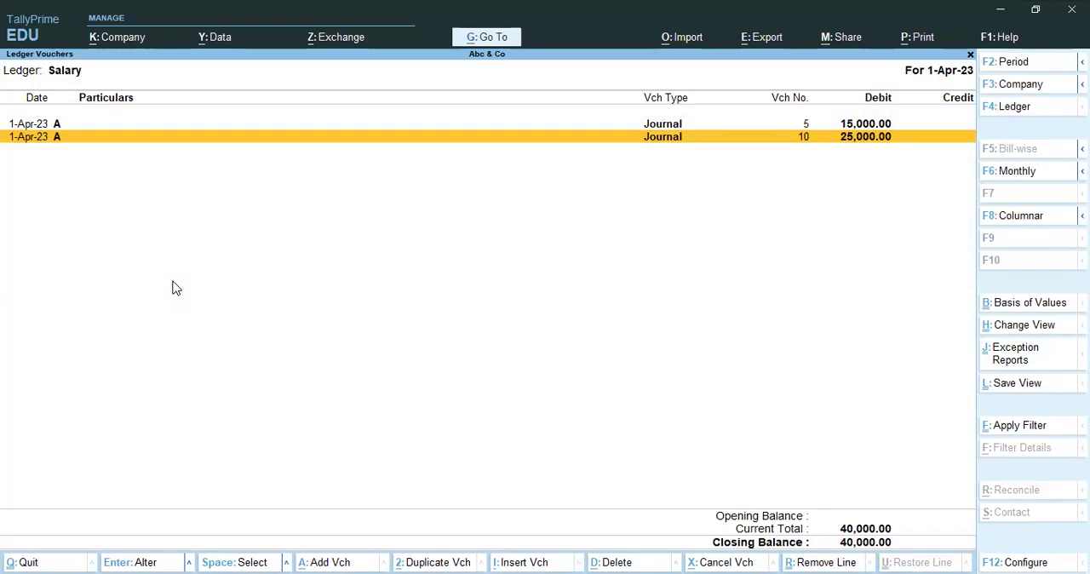
key(Up)
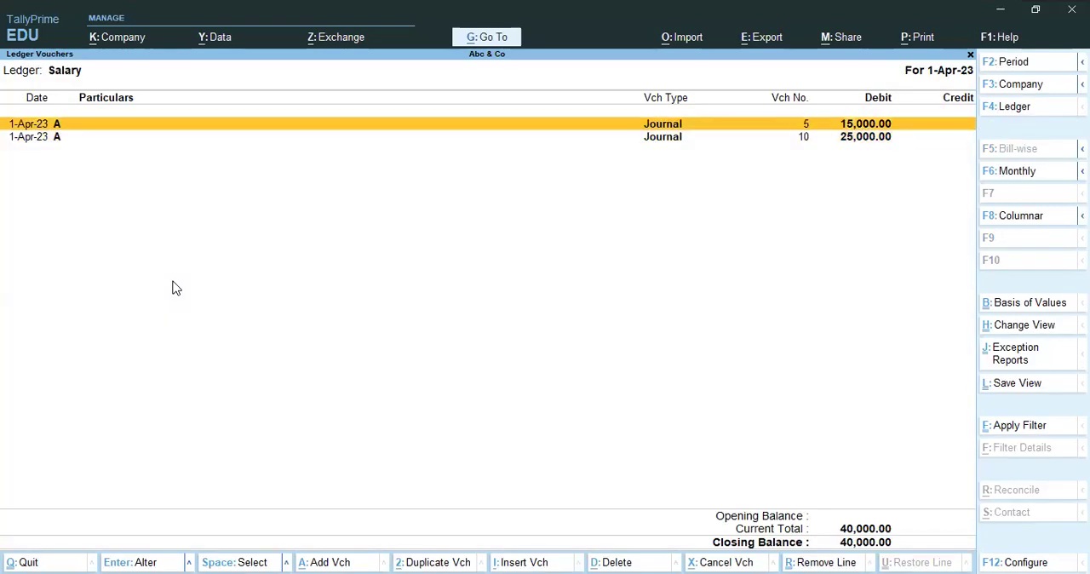
key(Down)
key(Return)
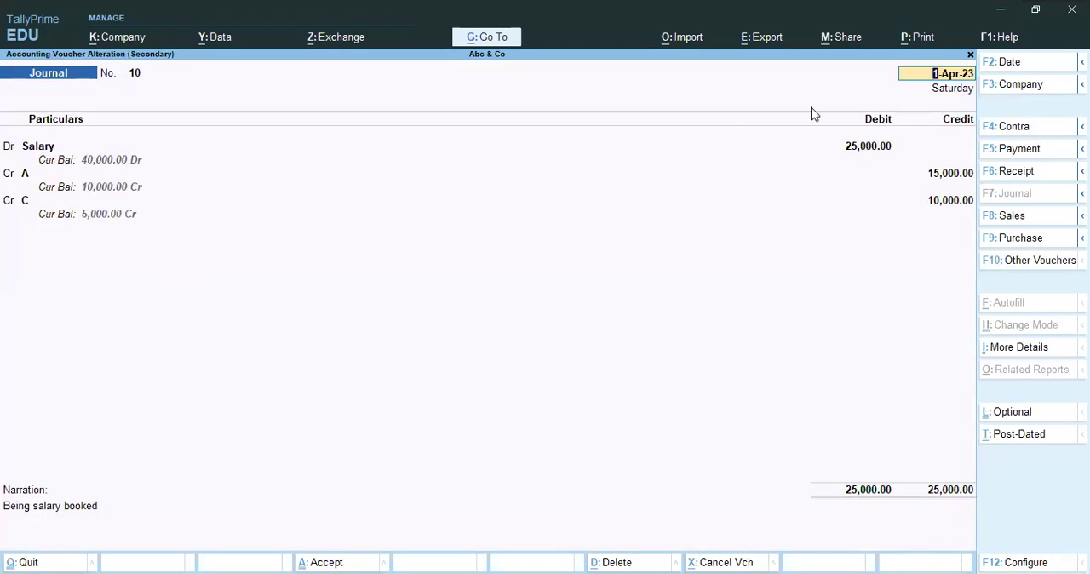
key(Escape)
key(y)
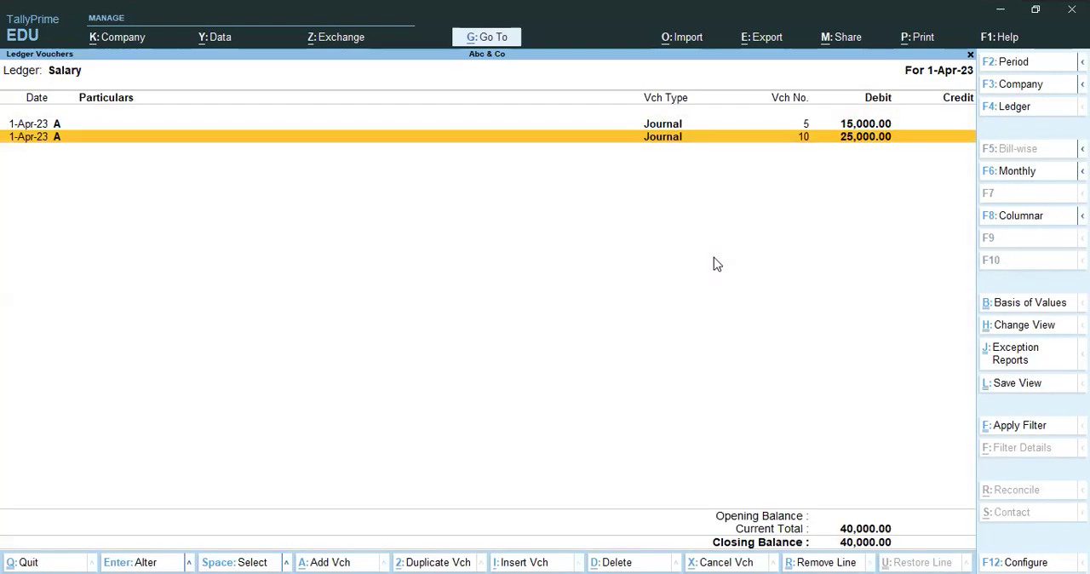
Switch the report to the Electricity ledger and inspect its Tata Power journal entry.
key(F4)
text(Elec)
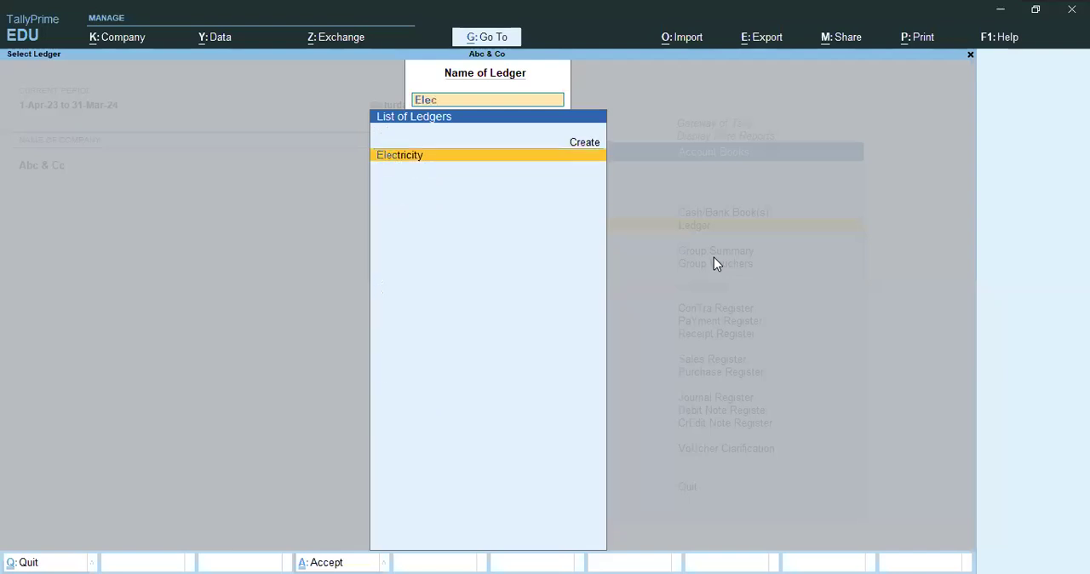
key(Return)
key(Down)
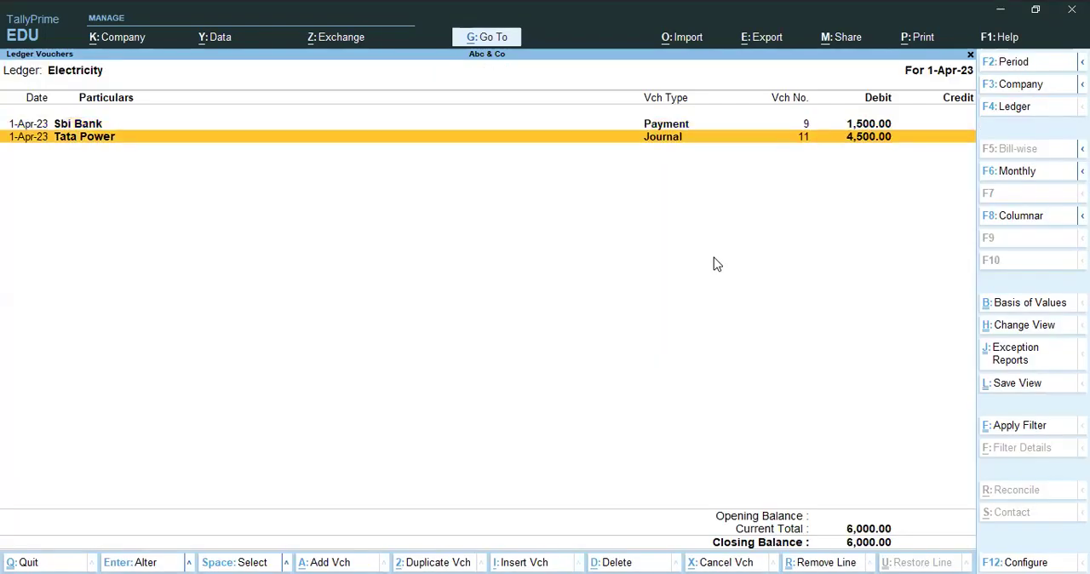
key(Return)
key(Escape)
key(y)
Switch the report to the Telephone ledger and inspect its latest Airtel journal entry, voucher 12.
key(F4)
text(Tele)
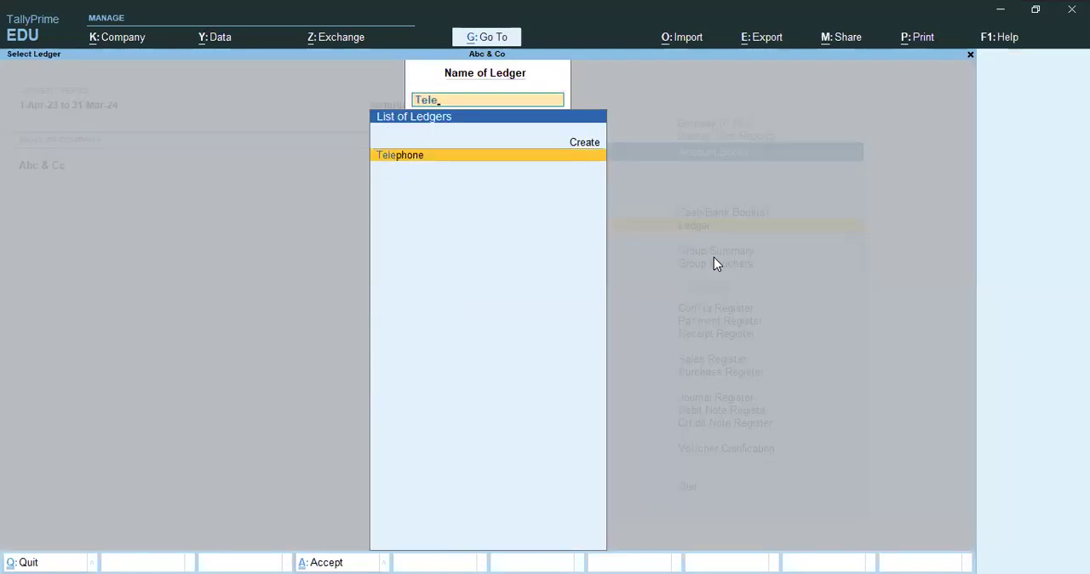
key(Return)
key(Down)
key(Down)
key(Return)
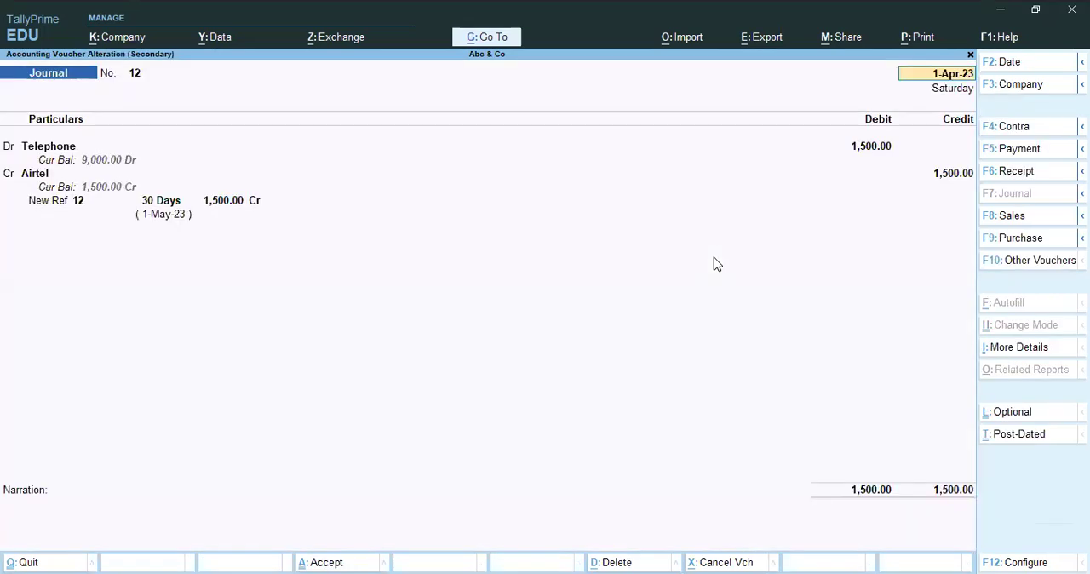
key(Escape)
key(y)
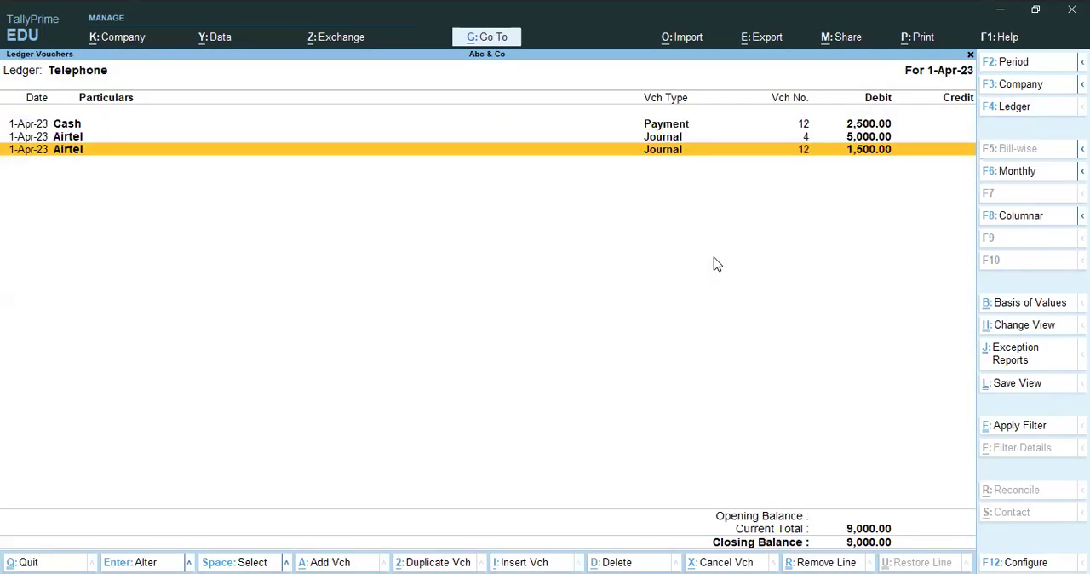
Bring up the Rent ledger's report and inspect its Rent Payable journal entry.
key(Escape)
key(Return)
text(Rent)
key(Down)
key(Up)
key(Return)
key(Return)
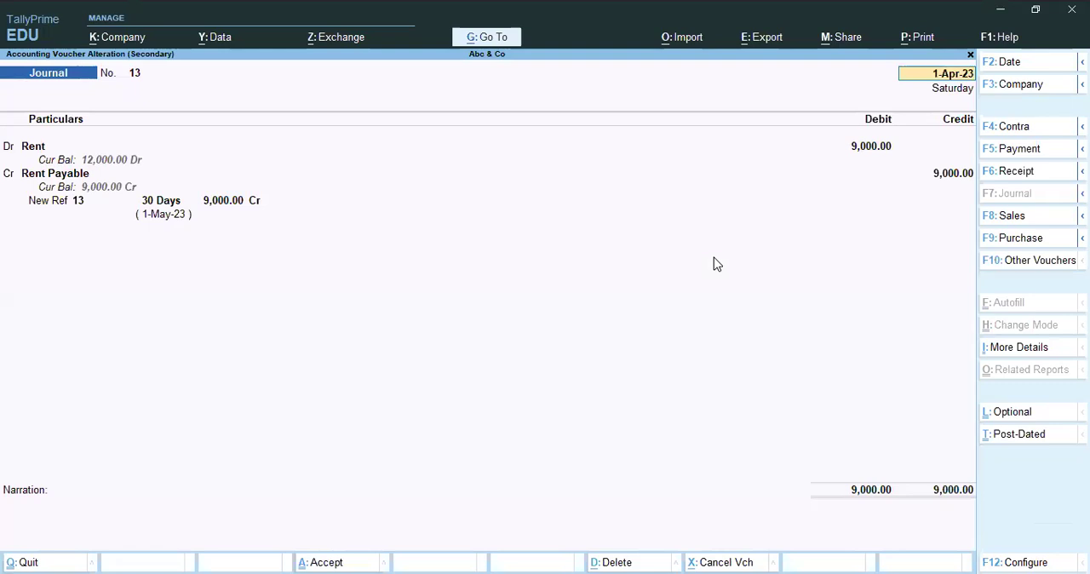
key(Escape)
key(y)
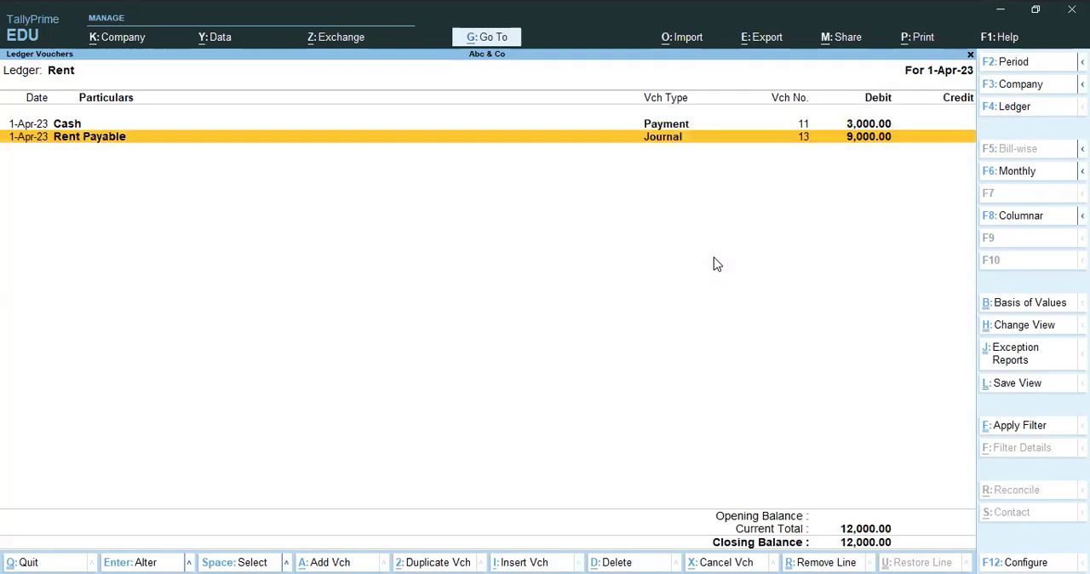
Bring up the Printer ledger's report, inspect its Ab Printers journal entry, and return to the Gateway of Tally.
key(Escape)
key(BackSpace)
text(Prin)
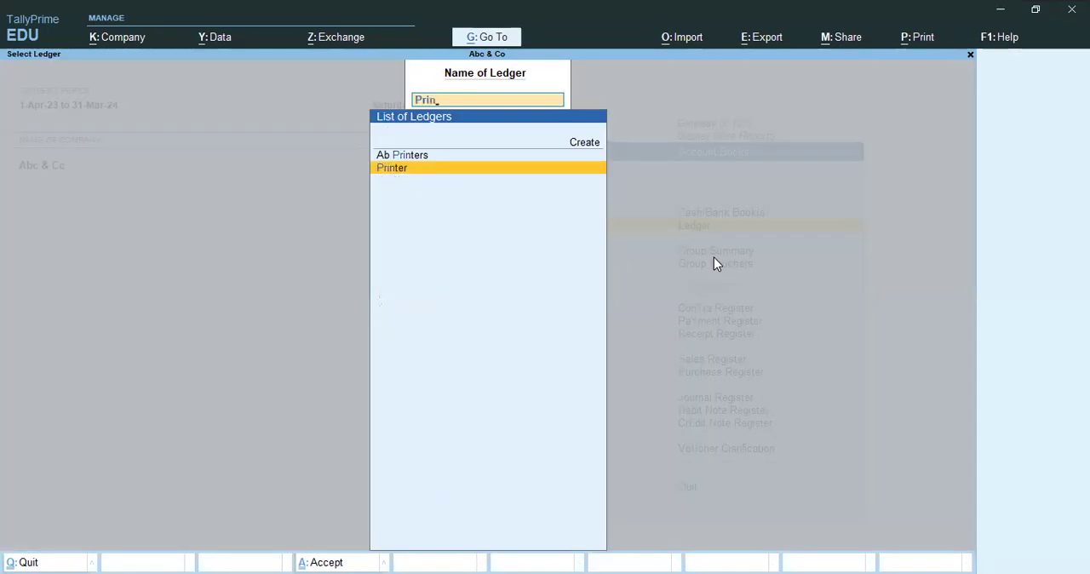
key(Return)
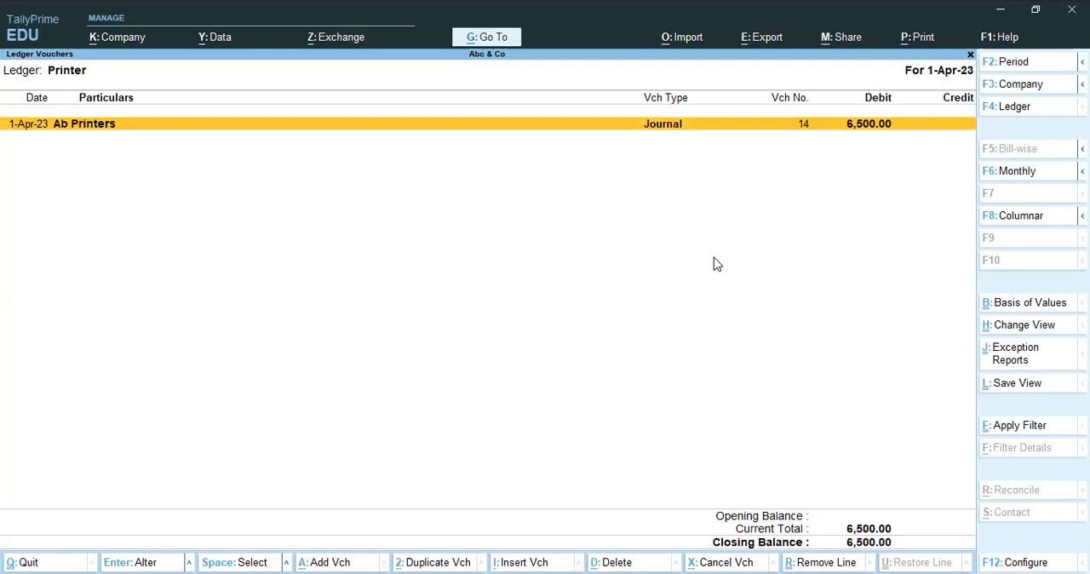
key(Return)
key(Escape)
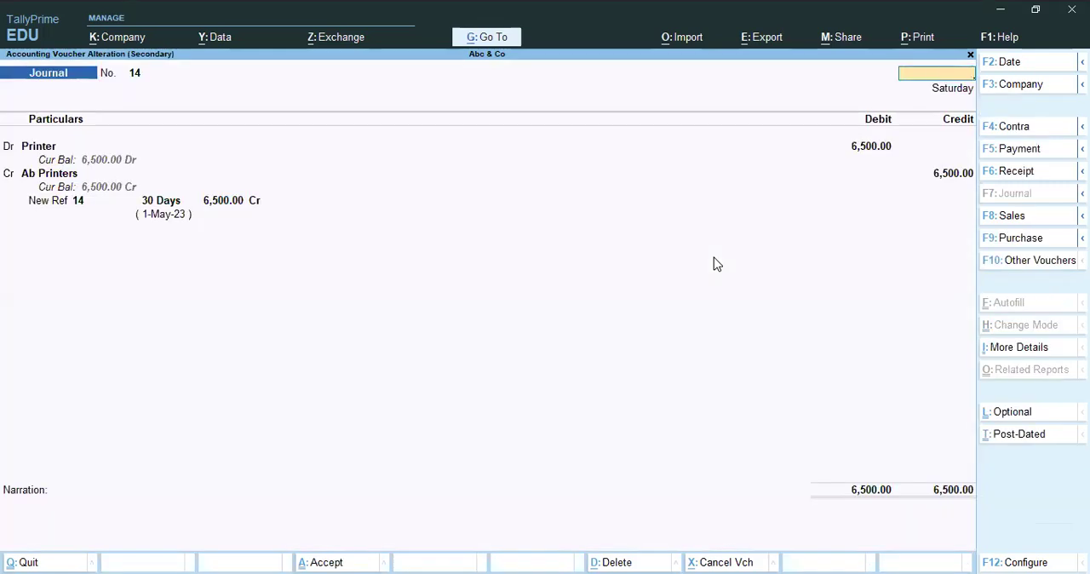
key(Return)
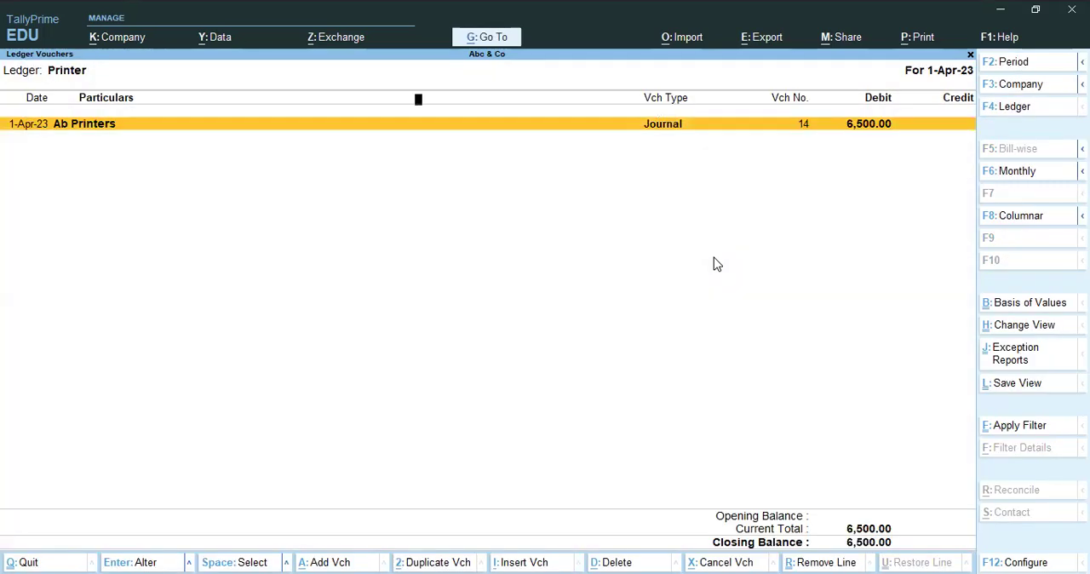
key(Escape)
key(Escape)
key(Escape)
key(Escape)
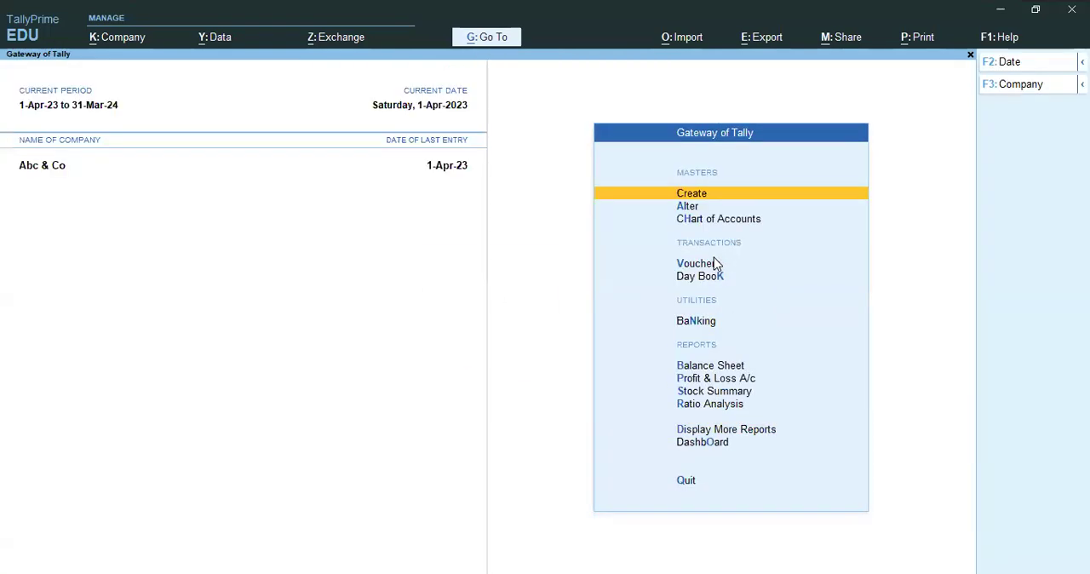
Open the Balance Sheet, examine the group summary of Fixed Assets, and return to the Gateway of Tally.
key(b)
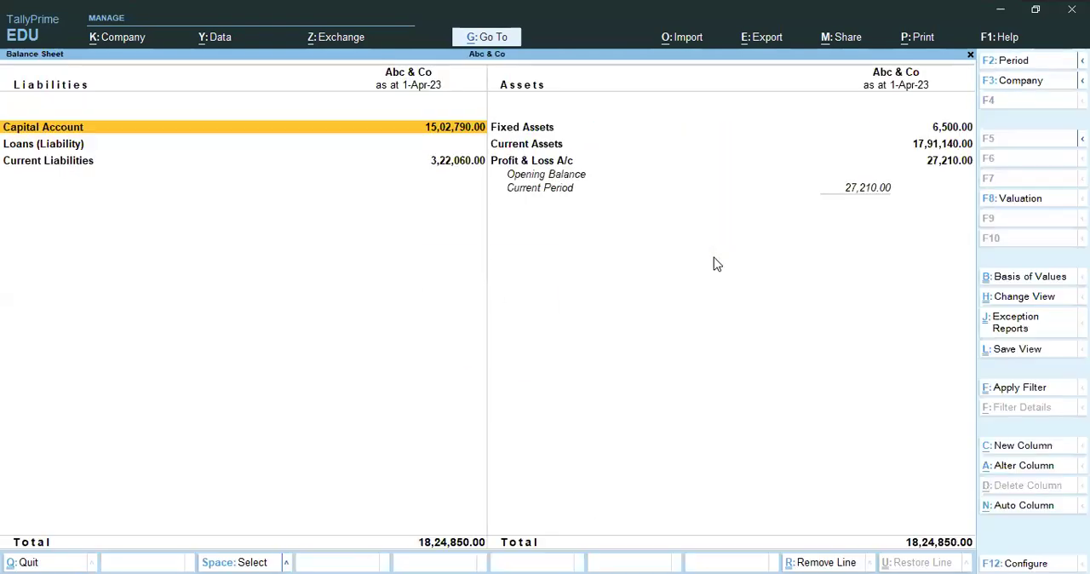
key(Right)
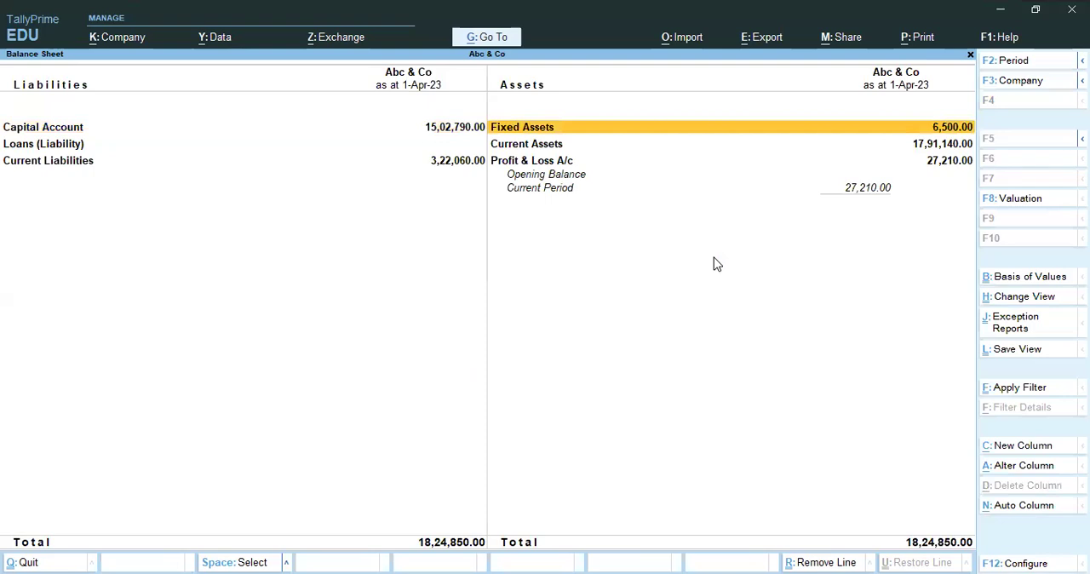
key(Return)
key(Escape)
key(Return)
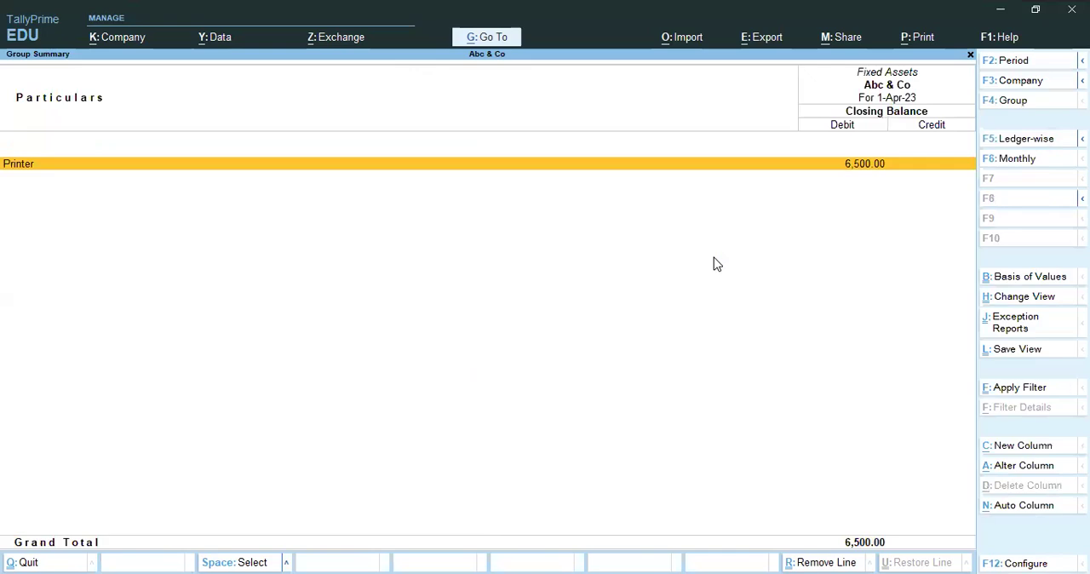
key(Escape)
key(Escape)
key(Escape)
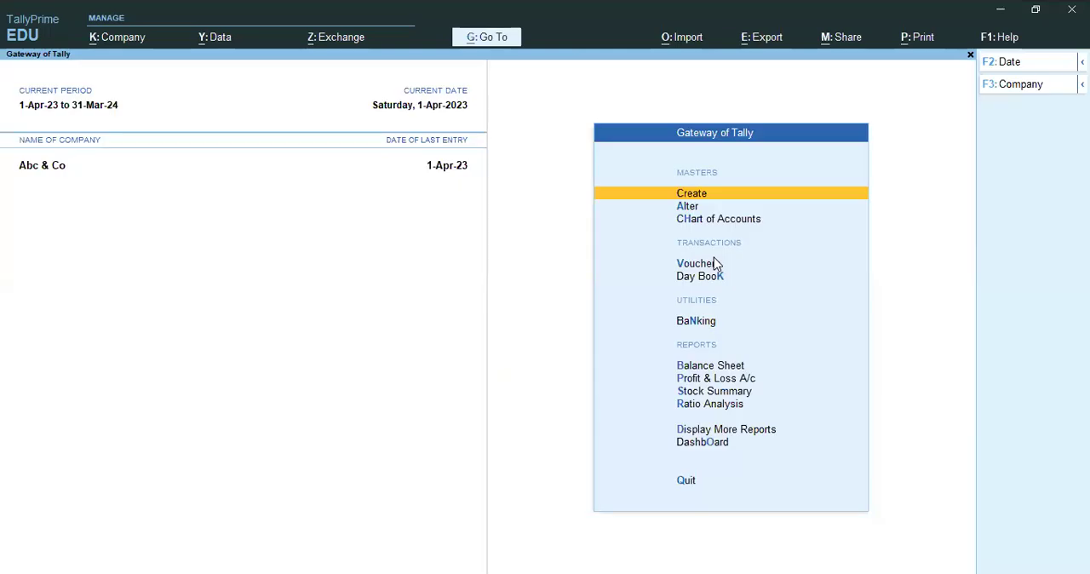
click(8, 180)
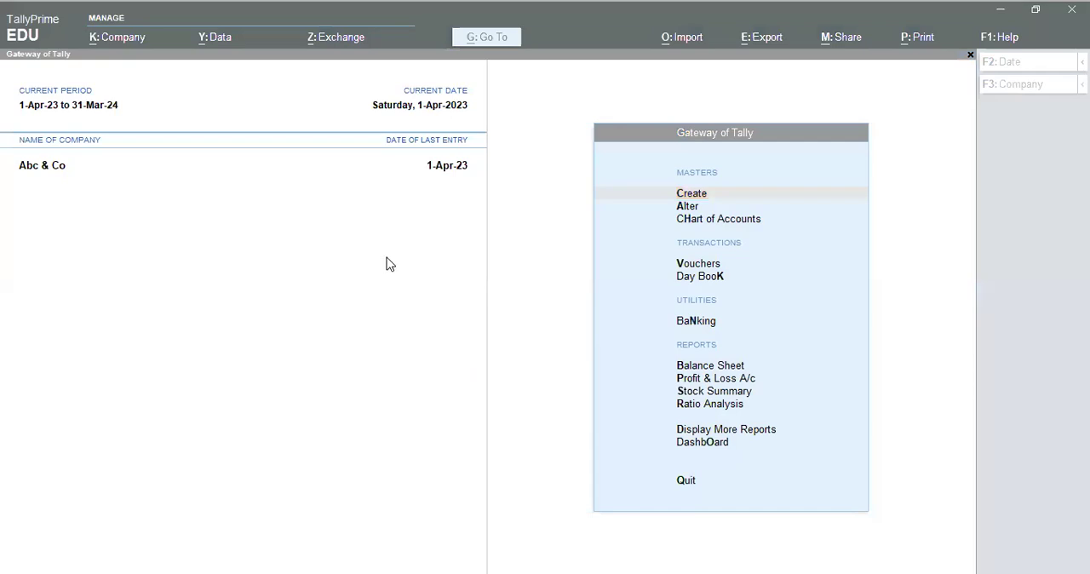
click(362, 259)
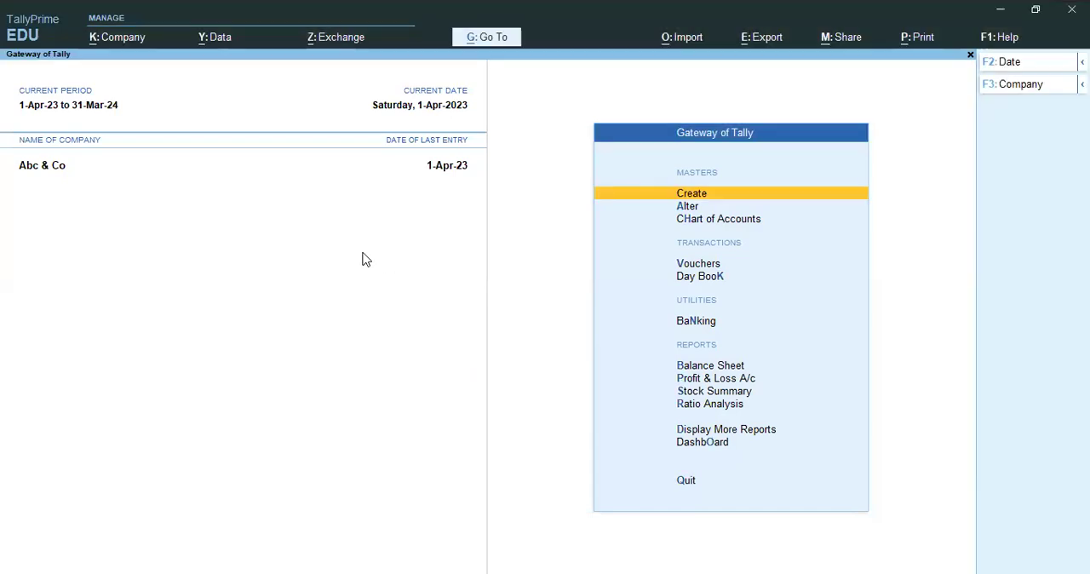
key(alt+Tab)
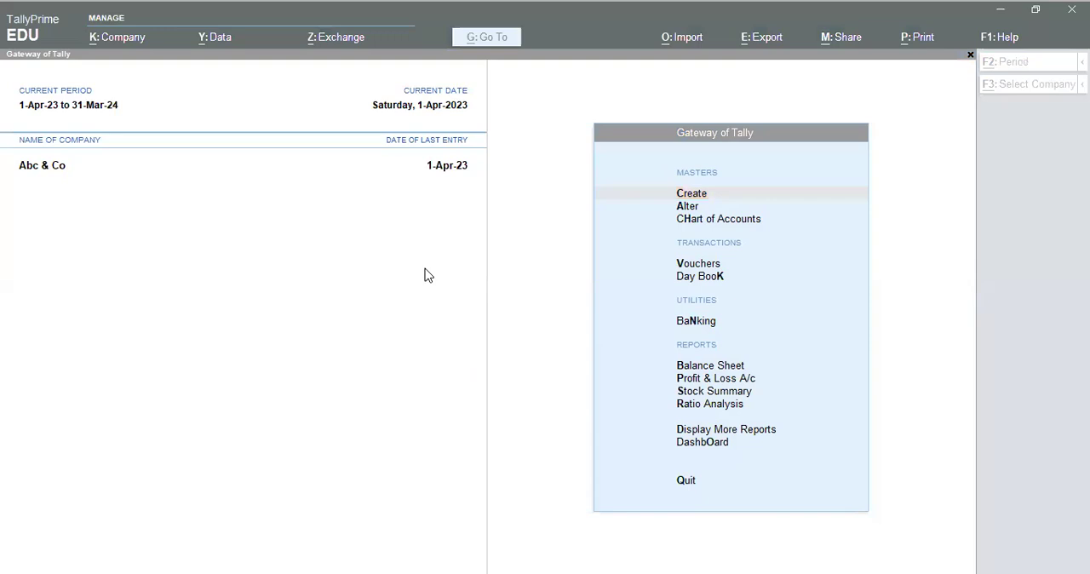
click(428, 275)
Start a new journal voucher and choose Dmaged Goods as the debit ledger.
key(v)
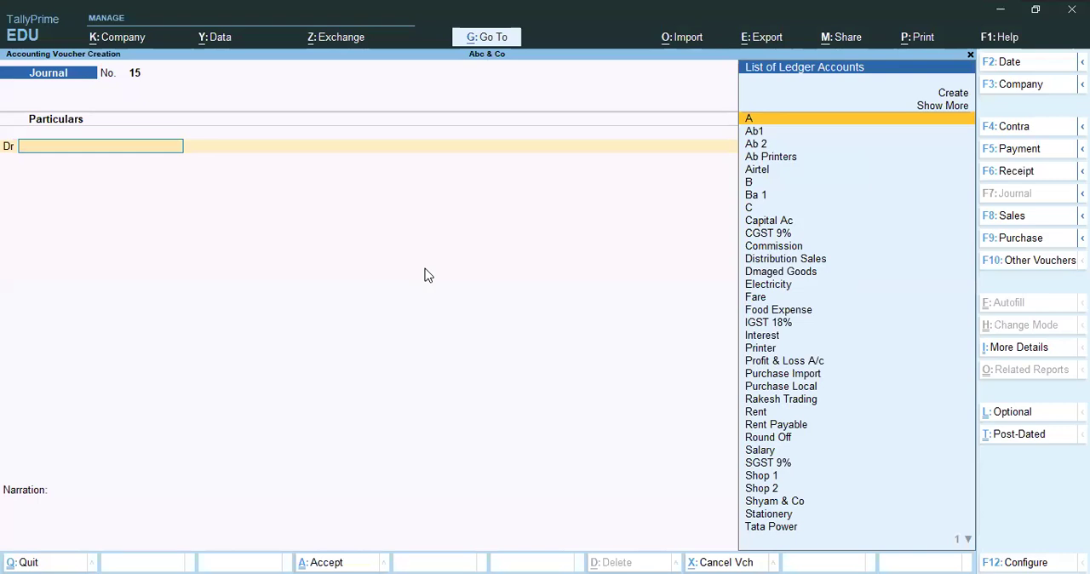
text(dma)
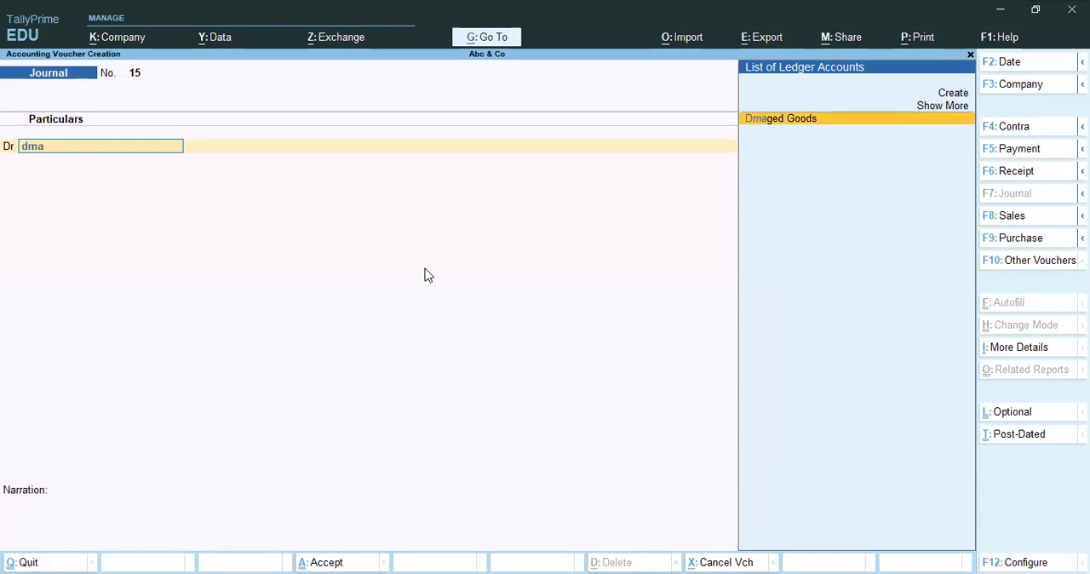
key(Return)
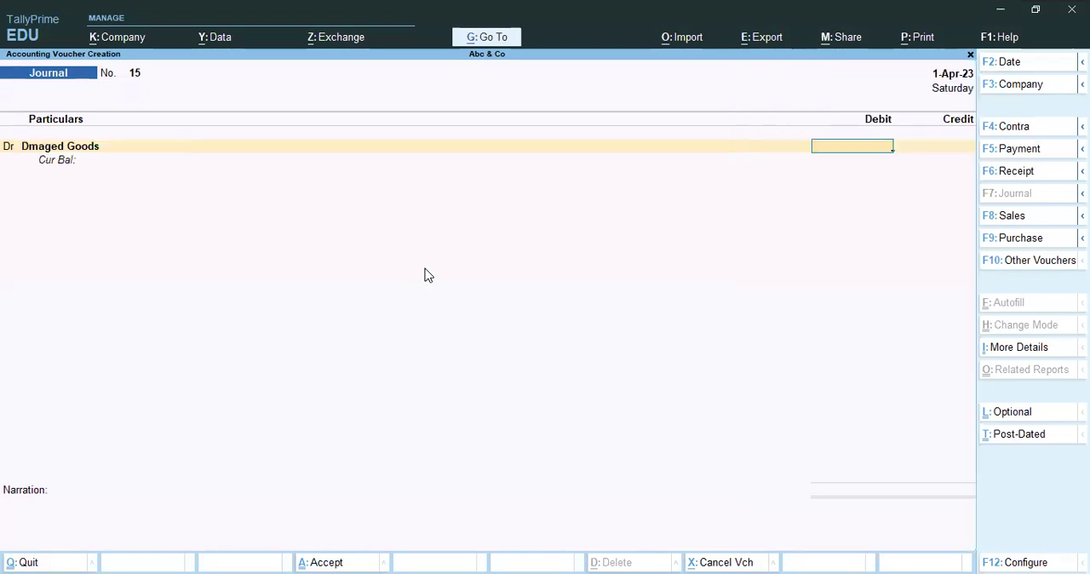
Open the Dmaged Goods ledger master to check its group, leave it without saving, and return to the voucher's debit amount.
key(BackSpace)
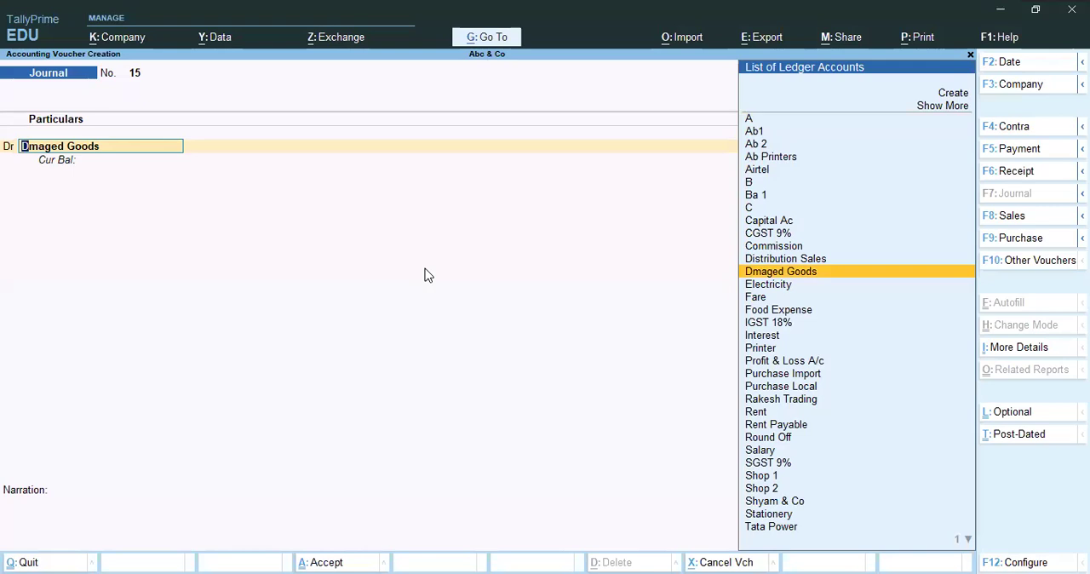
key(ctrl+Return)
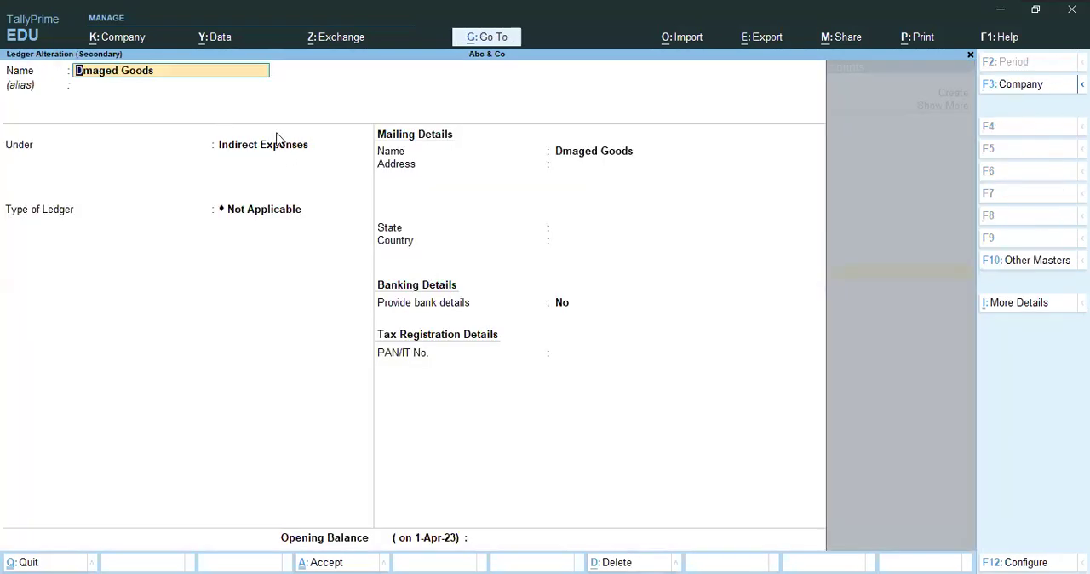
key(BackSpace)
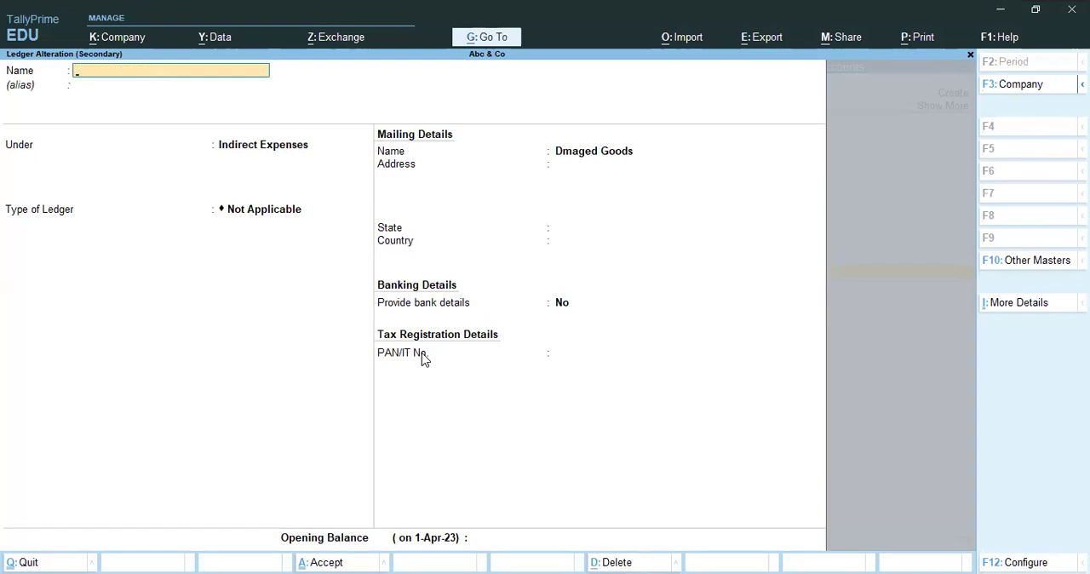
key(Escape)
key(Return)
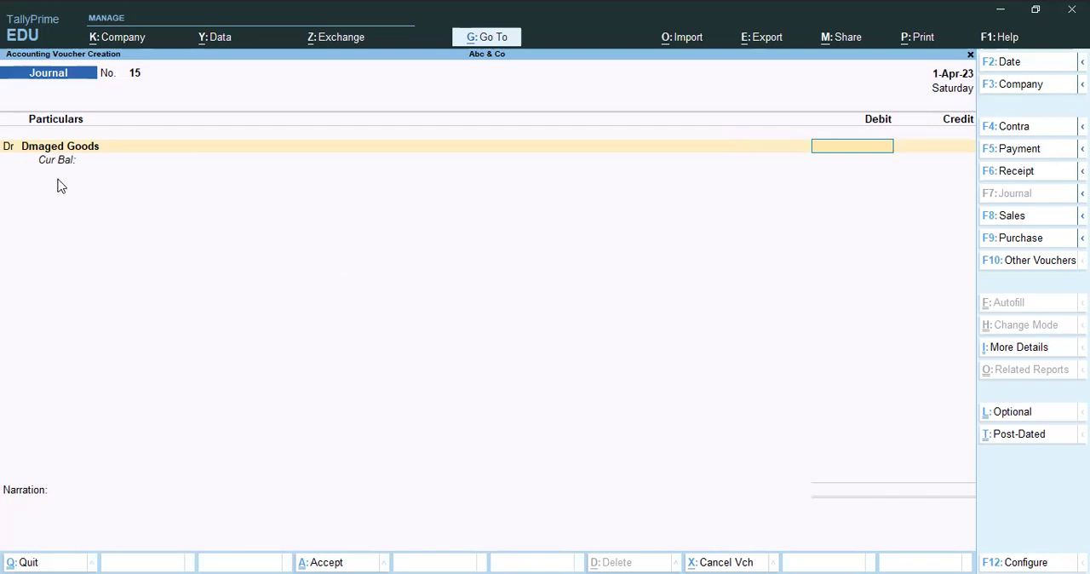
Enter a debit of 1.00 for Dmaged Goods and choose Shop 2 as the credit ledger.
text(1)
key(Return)
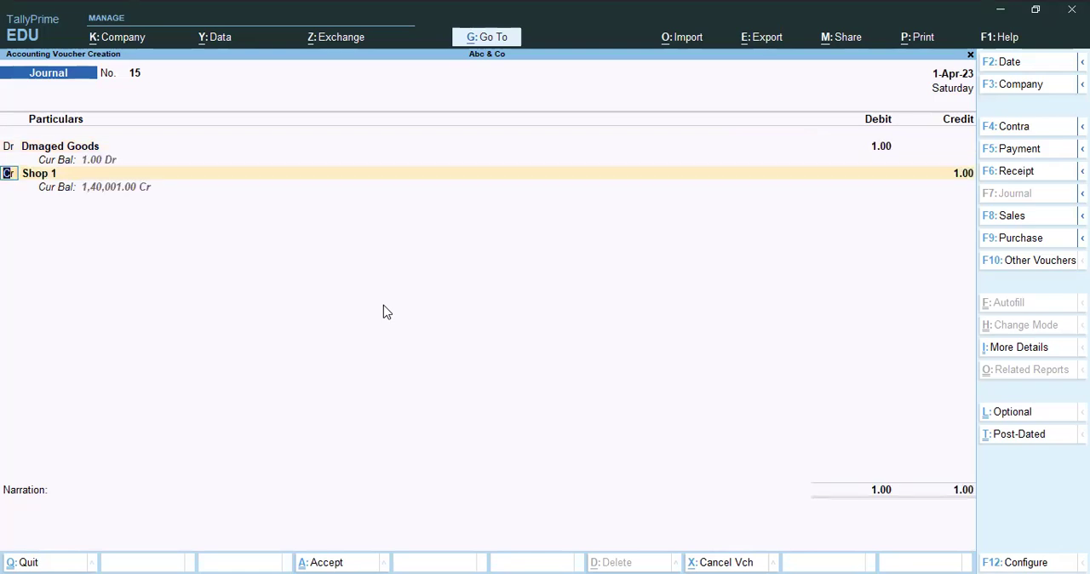
key(Return)
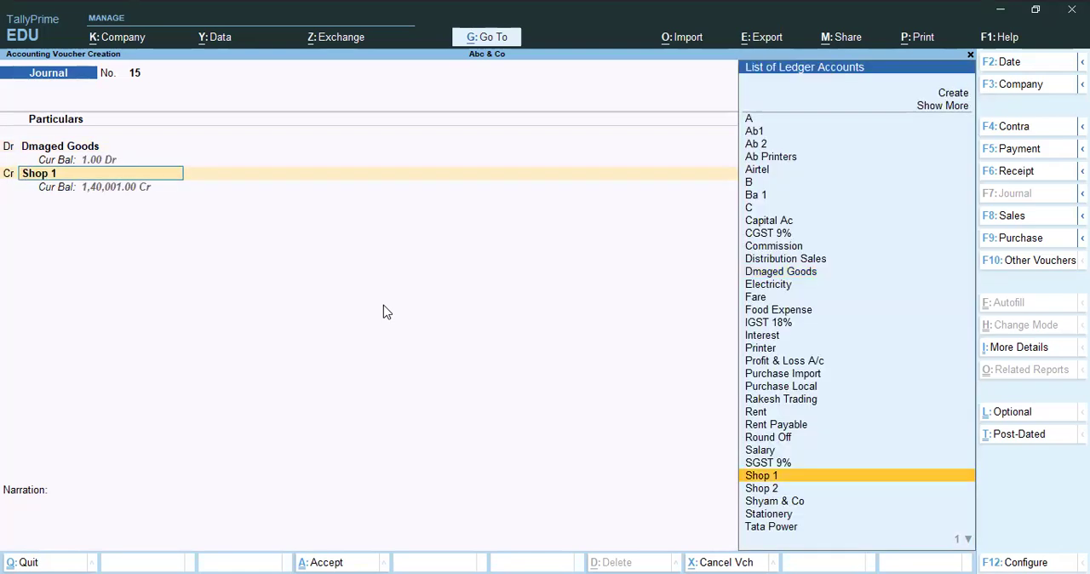
key(Down)
key(Down)
key(Down)
key(Down)
key(Up)
key(Up)
key(Up)
key(Up)
key(Down)
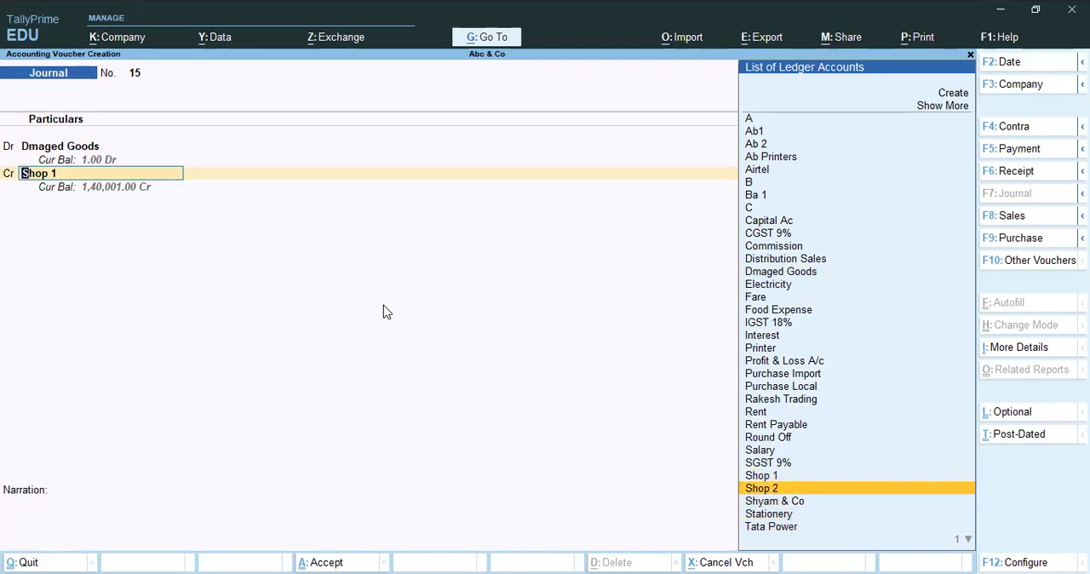
key(Return)
Choose Mi Power Bank M32 as the stock item in Shop 2's inventory allocations.
text(A)
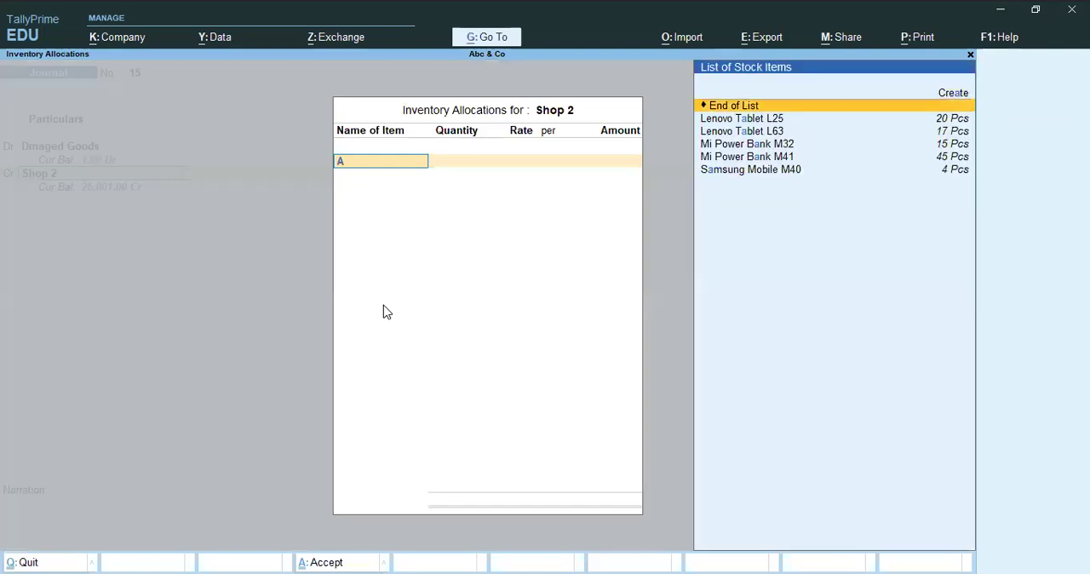
key(Down)
key(Down)
key(Down)
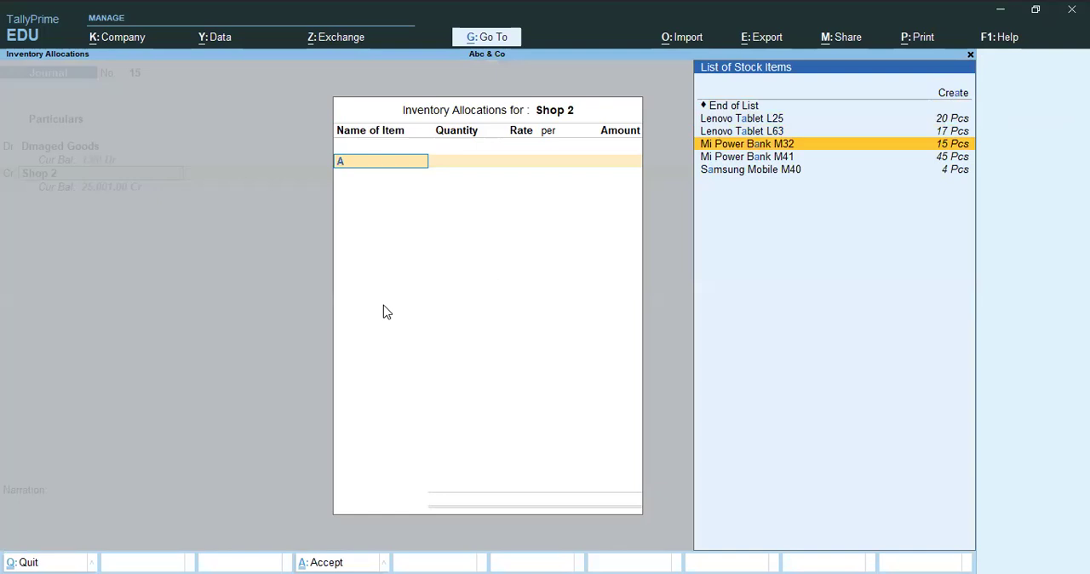
key(Return)
Allocate 2 Pcs of Mi Power Bank M32 from Main Location at a rate of 1,500.00 and return to the voucher.
text(A)
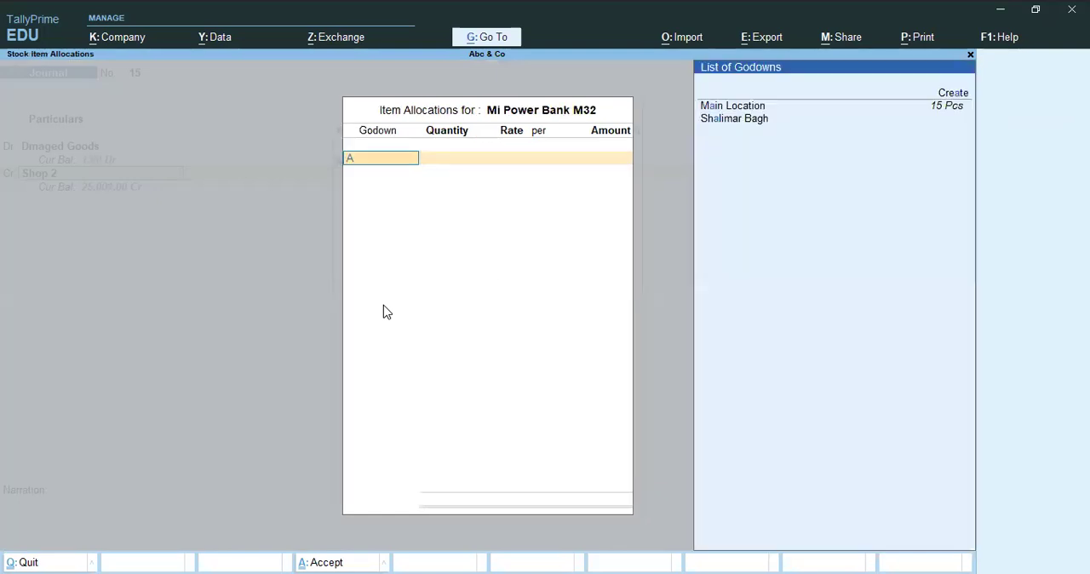
key(Down)
key(Return)
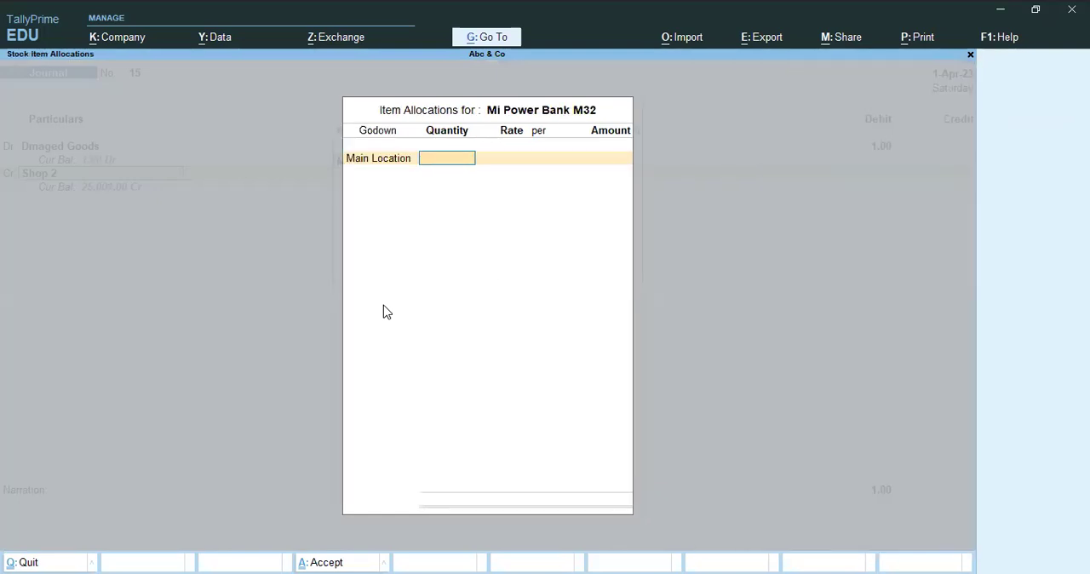
text(2)
key(Return)
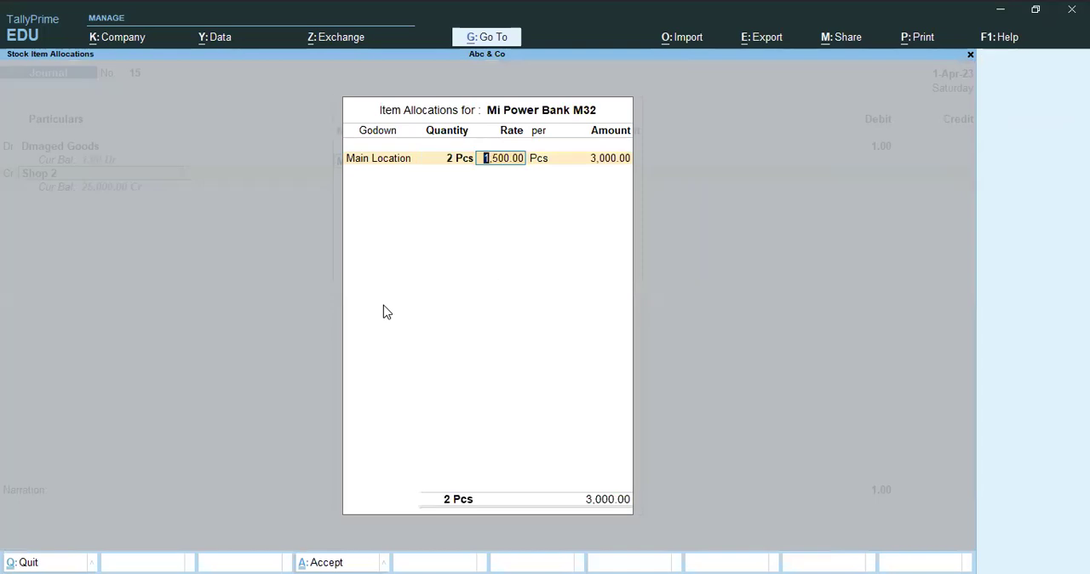
key(Return)
key(Return)
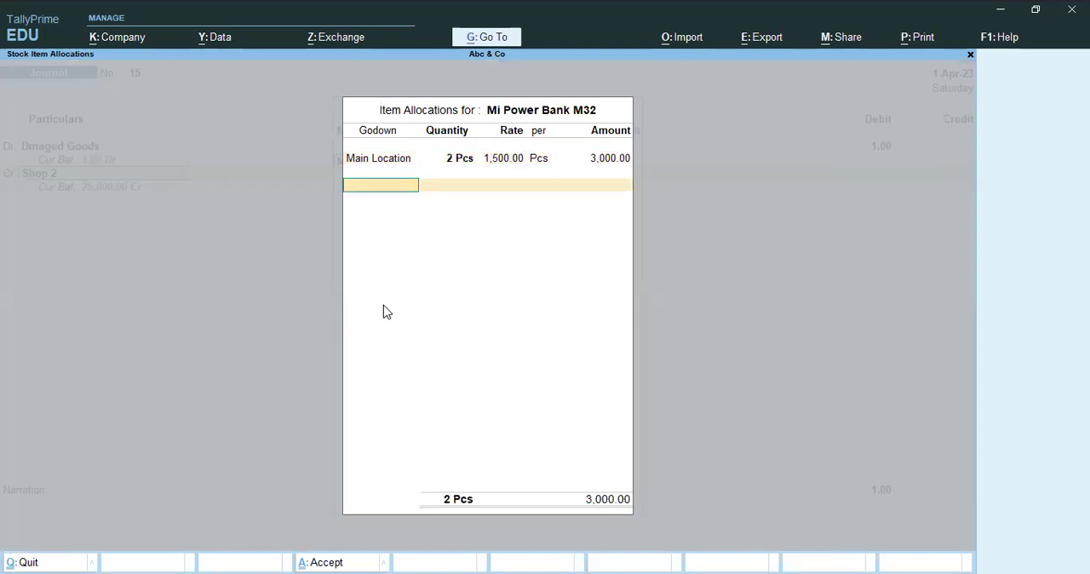
key(Return)
Set the Dmaged Goods debit to 3,000 and move on to the Mi Power Bank M32 line.
key(Return)
key(Return)
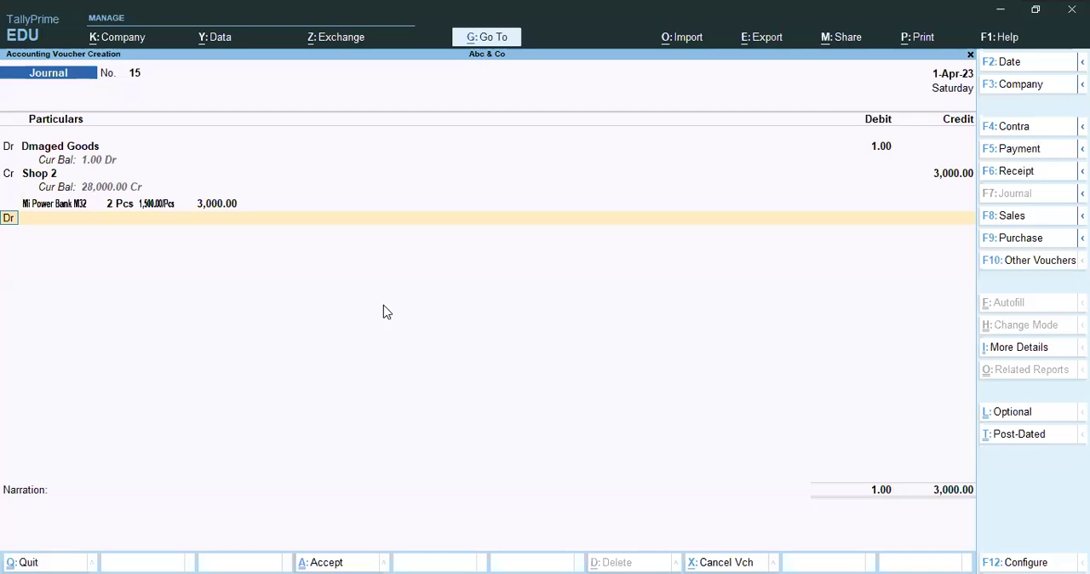
click(873, 148)
text(3000)
key(Return)
key(Return)
key(Return)
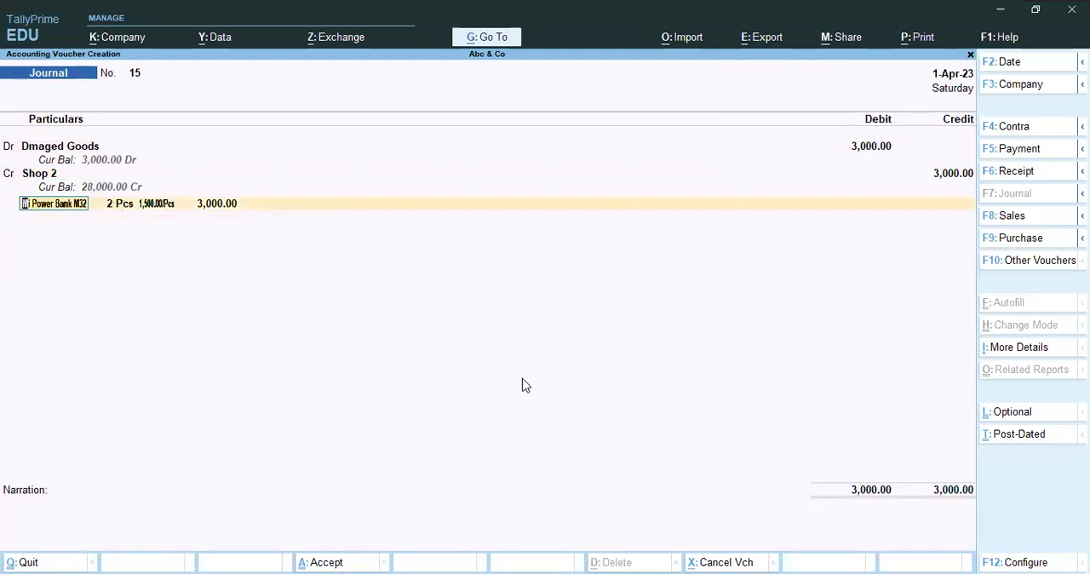
Set the Mi Power Bank M32 quantity to 1 Pcs in the item allocation and return to the voucher.
key(Return)
key(Return)
text(1)
key(Return)
key(Return)
Set the Dmaged Goods debit to 15,000 and go through the Mi Power Bank M32 allocation again.
key(Return)
key(Return)
key(Return)
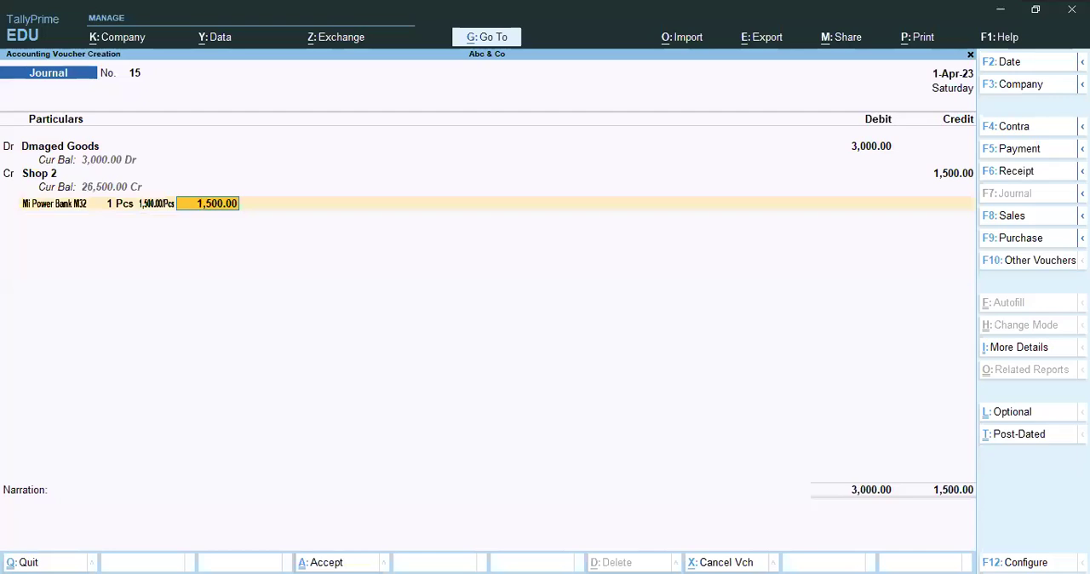
click(877, 151)
text(15,000)
key(Return)
key(Return)
key(Return)
key(Return)
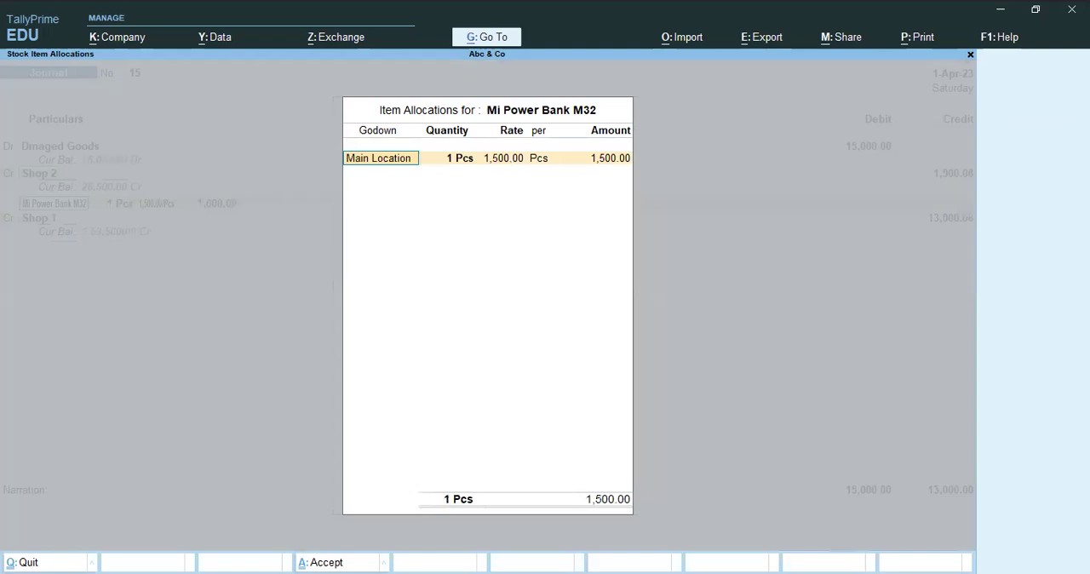
key(Return)
key(Return)
key(Return)
key(Return)
key(Return)
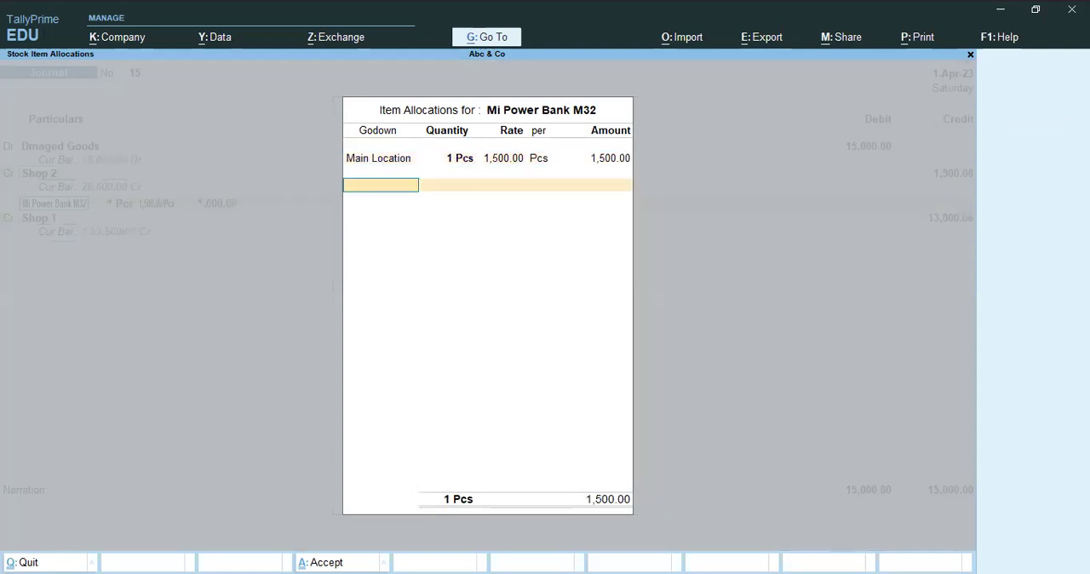
key(Return)
key(Return)
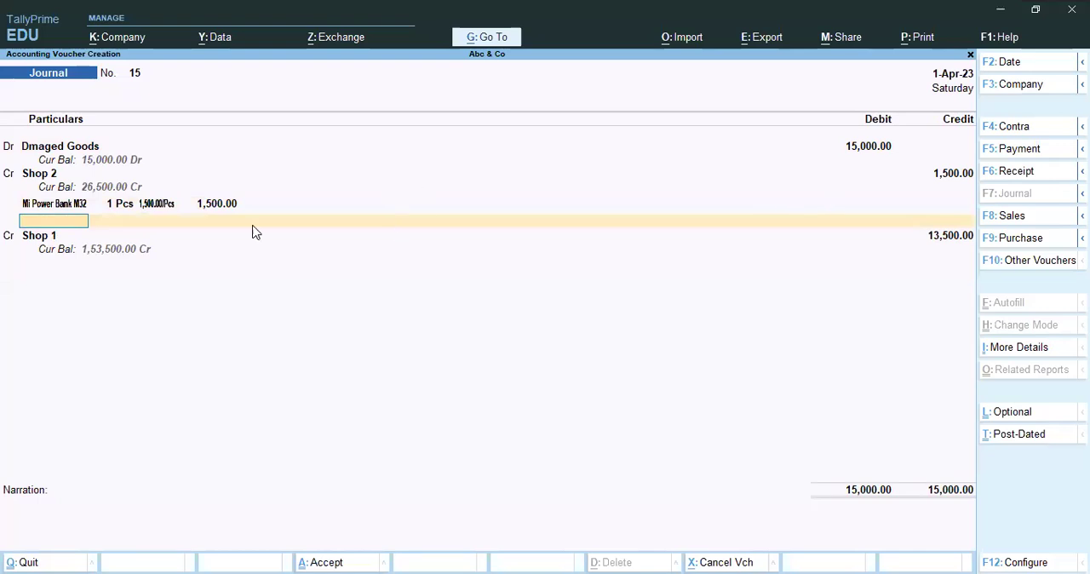
Set the Dmaged Goods debit to 1,500 and accept the credit entry and item allocation through to the narration.
click(879, 152)
text(1500)
key(Return)
key(Return)
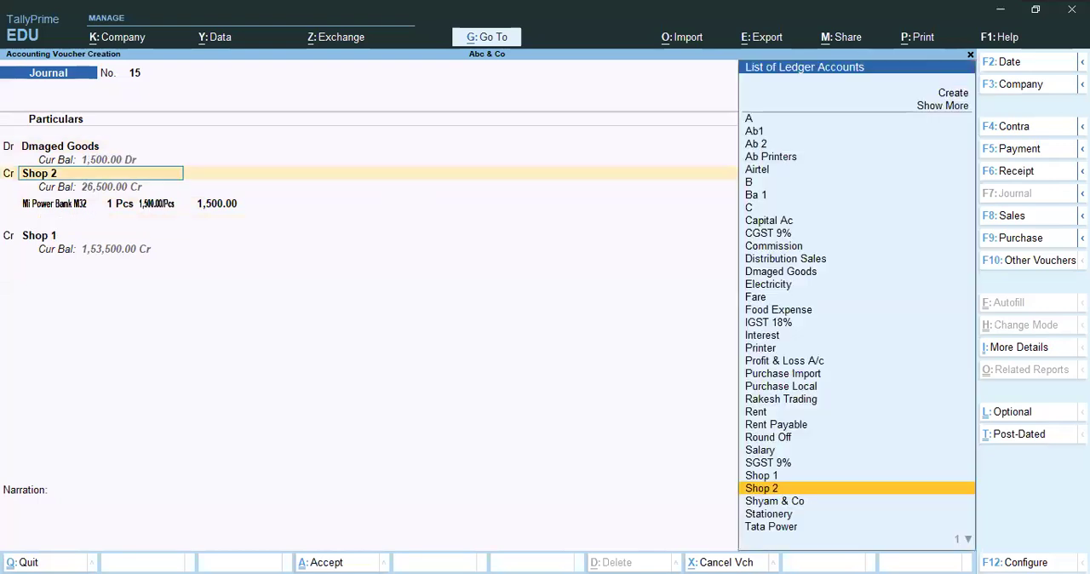
key(Return)
key(Return)
key(Return)
key(Return)
key(Return)
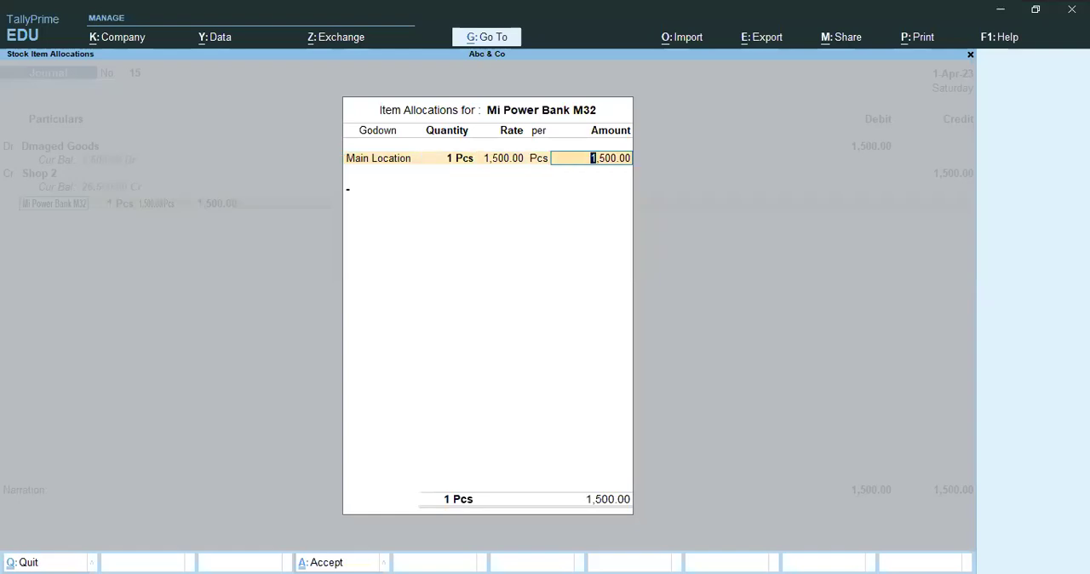
key(Return)
key(Return)
key(Return)
key(Return)
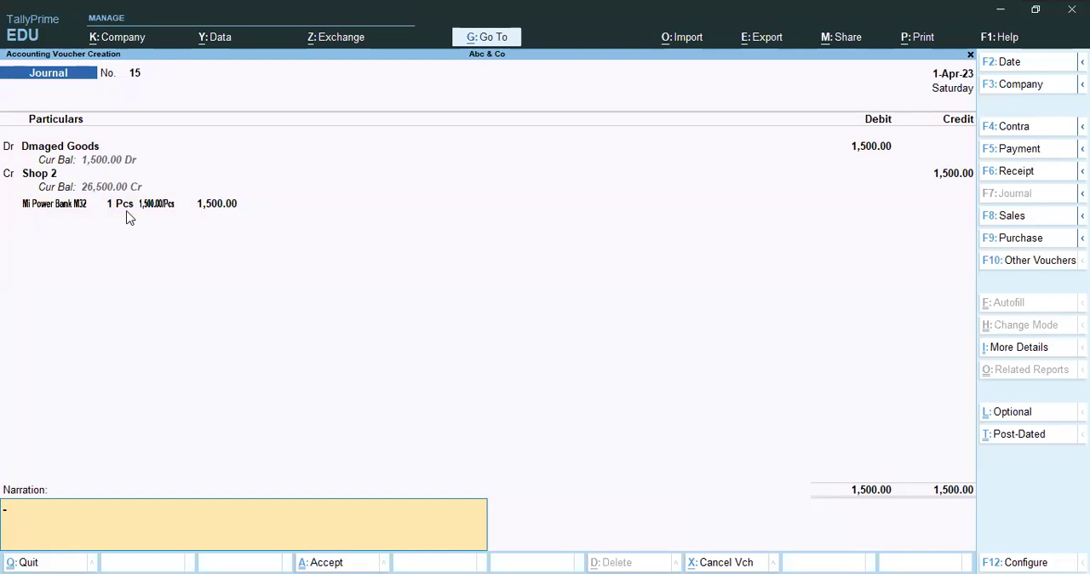
Open the Mi Power Bank M32 stock item master to check it, leave without saving, and return to the voucher's narration.
click(71, 207)
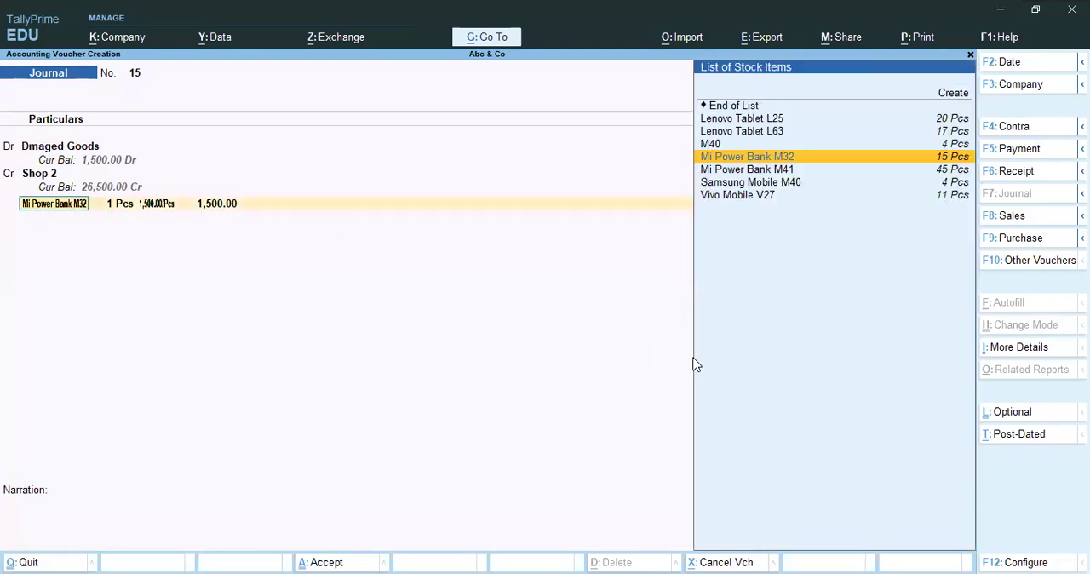
key(ctrl+Return)
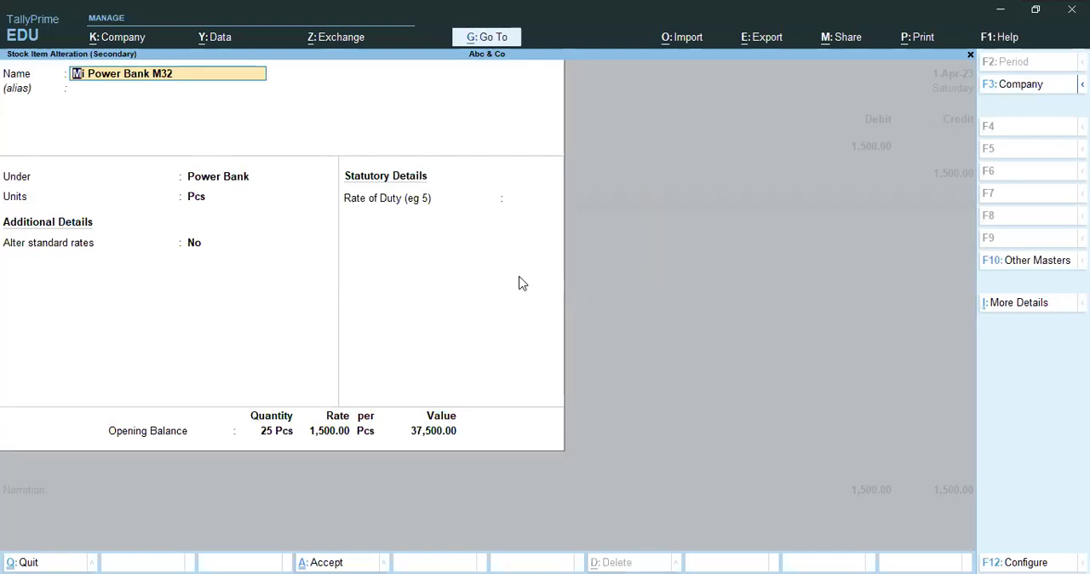
key(BackSpace)
key(Escape)
key(y)
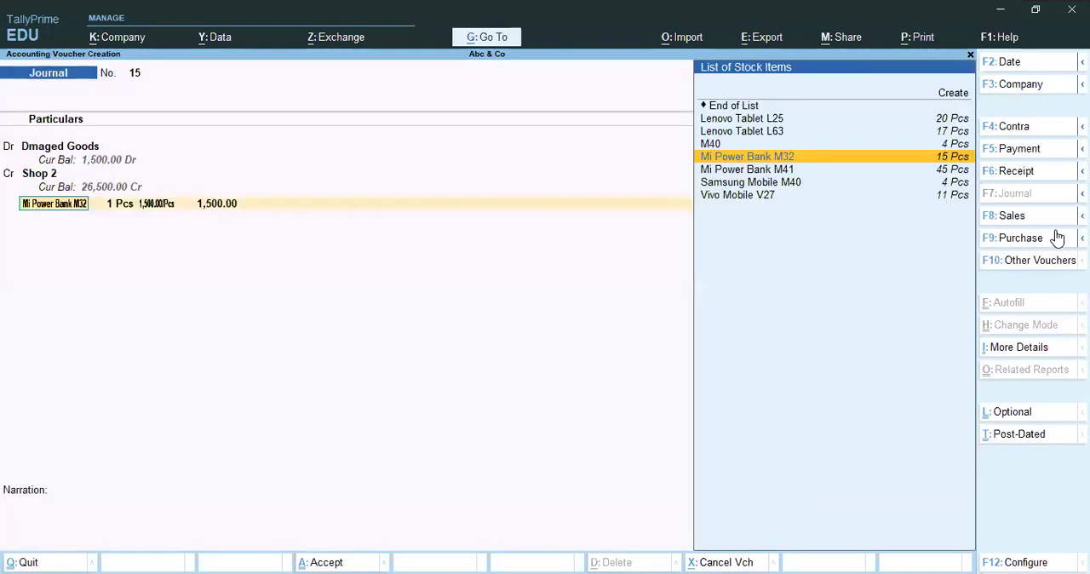
key(Return)
key(Return)
key(Return)
key(Return)
key(Return)
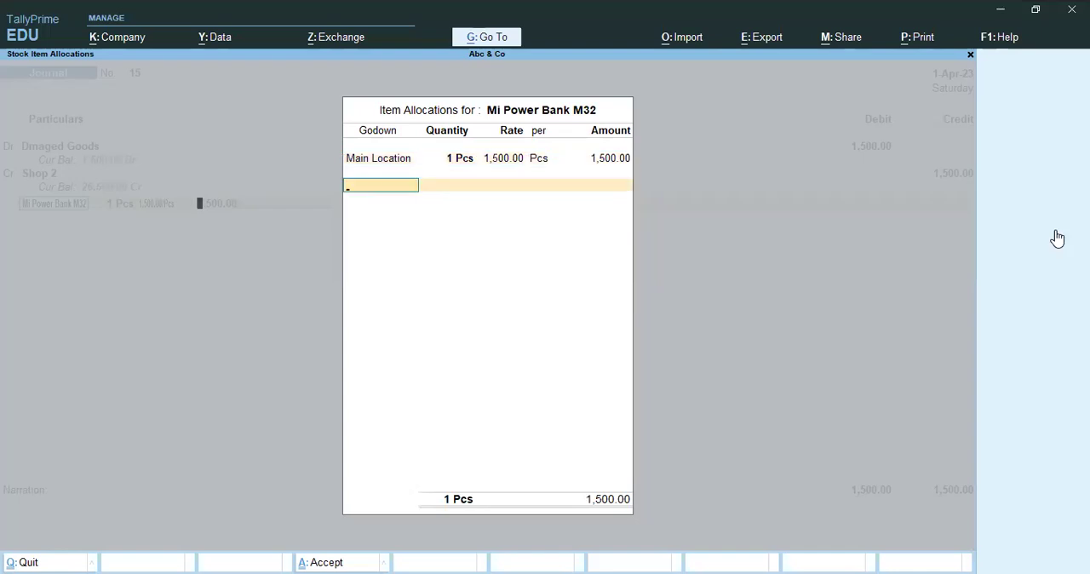
key(Return)
key(Return)
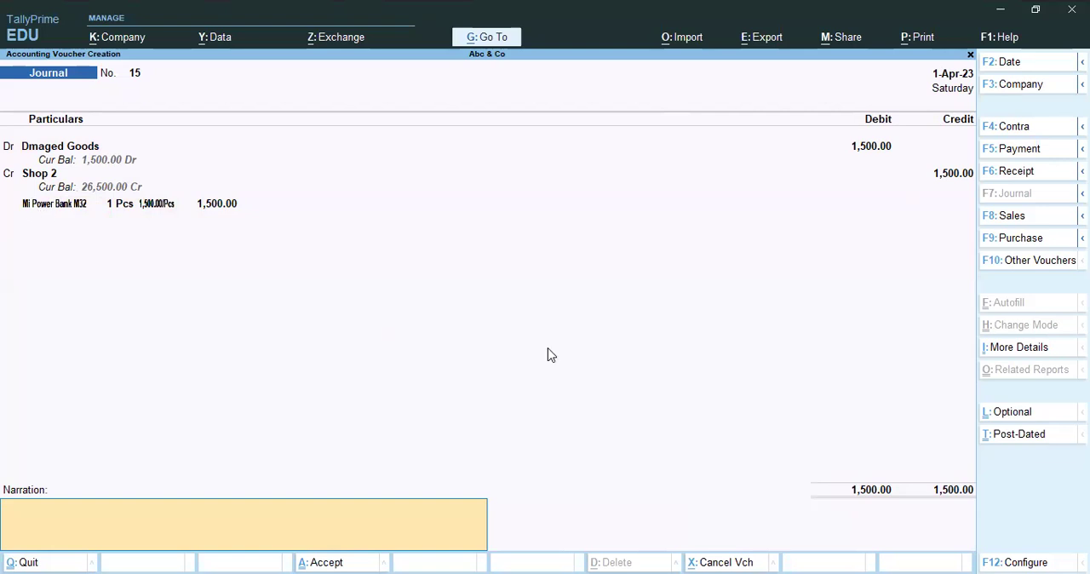
Reopen the Mi Power Bank M32 allocation, examine its available godowns with Main Location kept, and return to the voucher.
key(BackSpace)
key(Return)
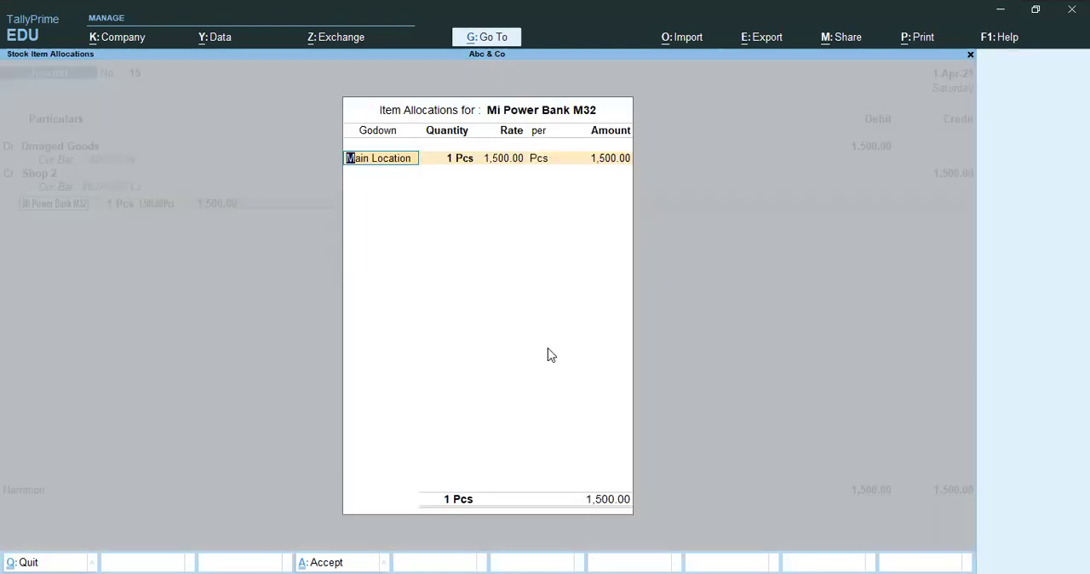
text(A)
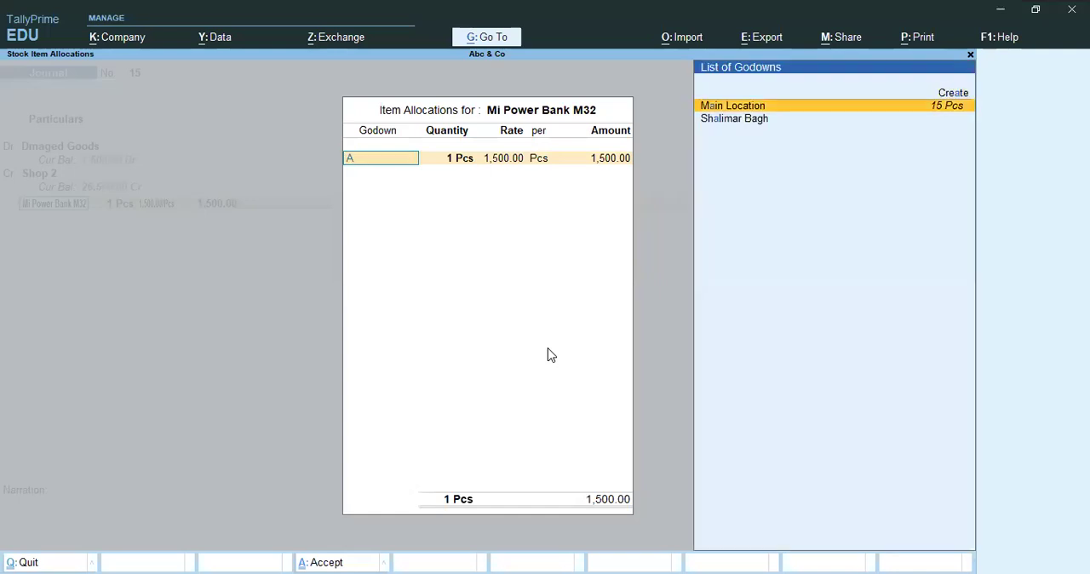
key(Return)
key(Return)
key(Return)
key(BackSpace)
key(BackSpace)
key(BackSpace)
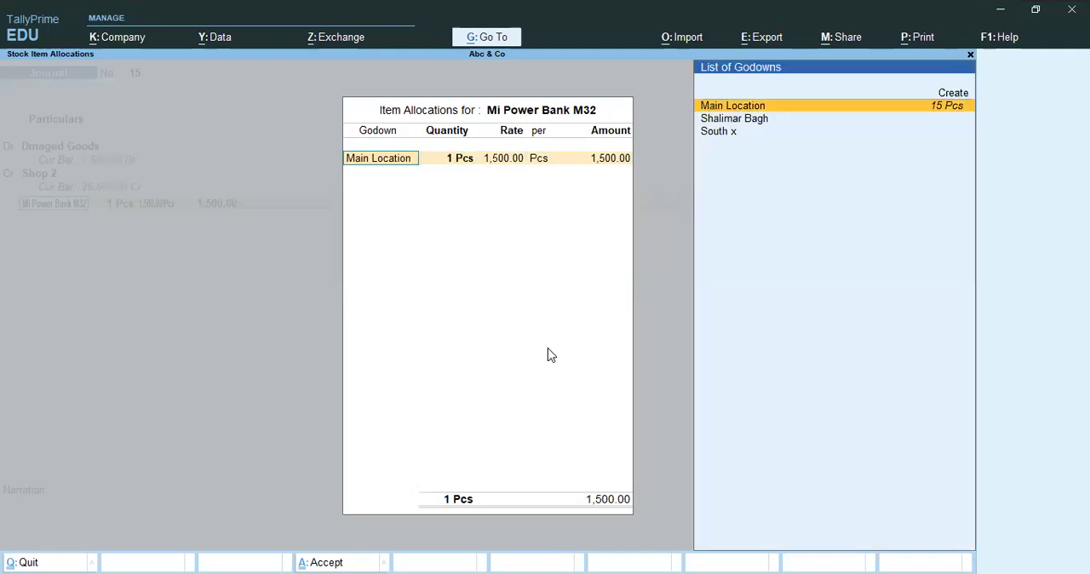
key(Down)
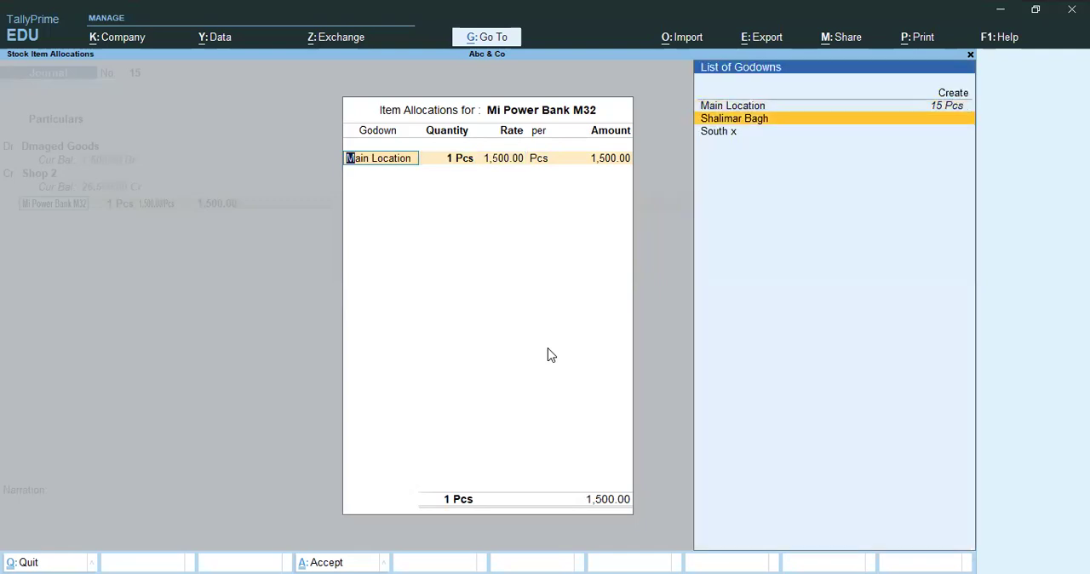
key(Escape)
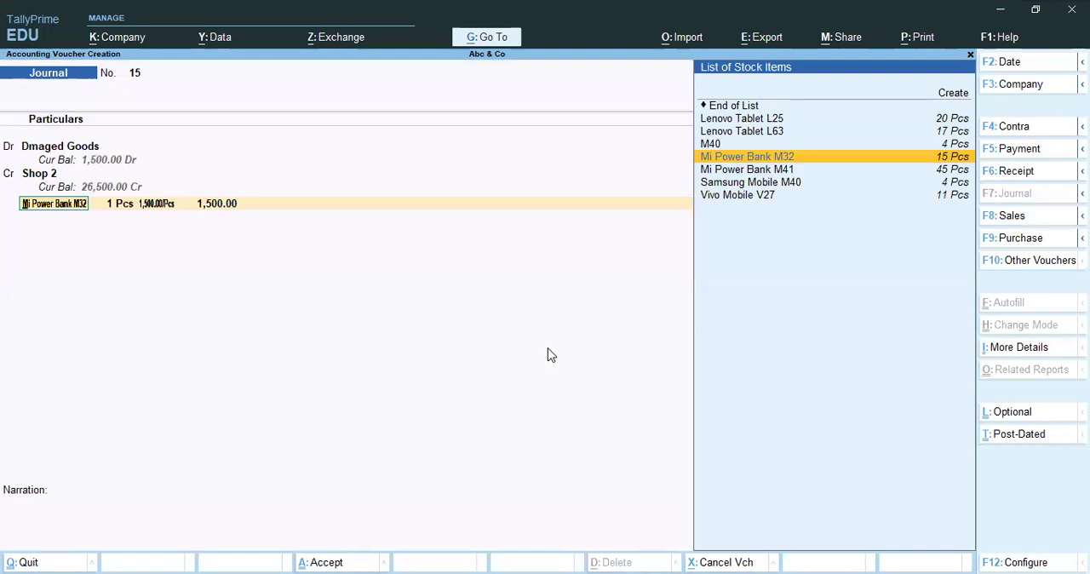
Go back from the stock item line and change the voucher's credit ledger to Shop 1.
key(BackSpace)
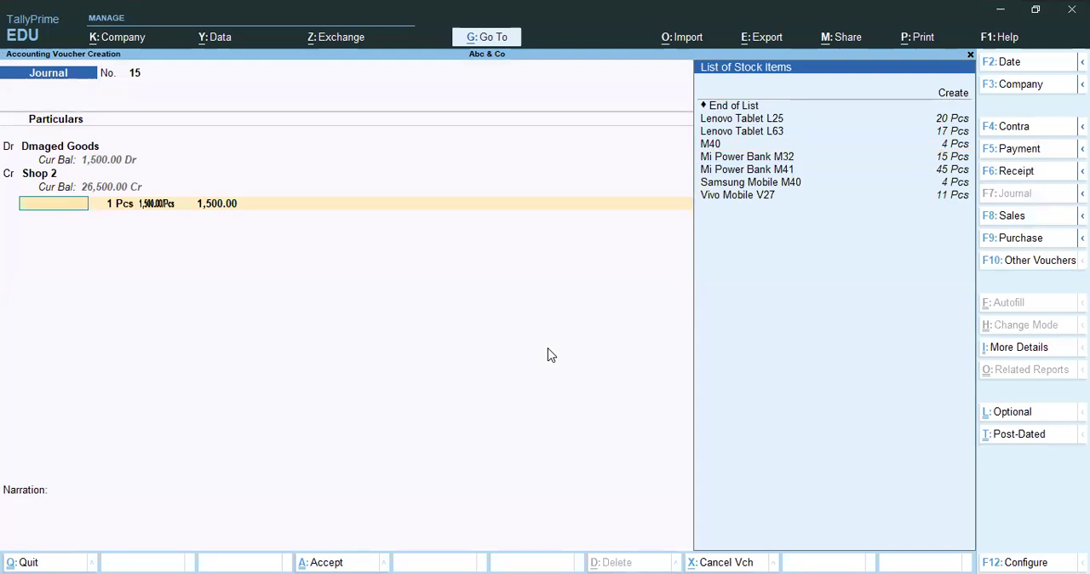
key(Return)
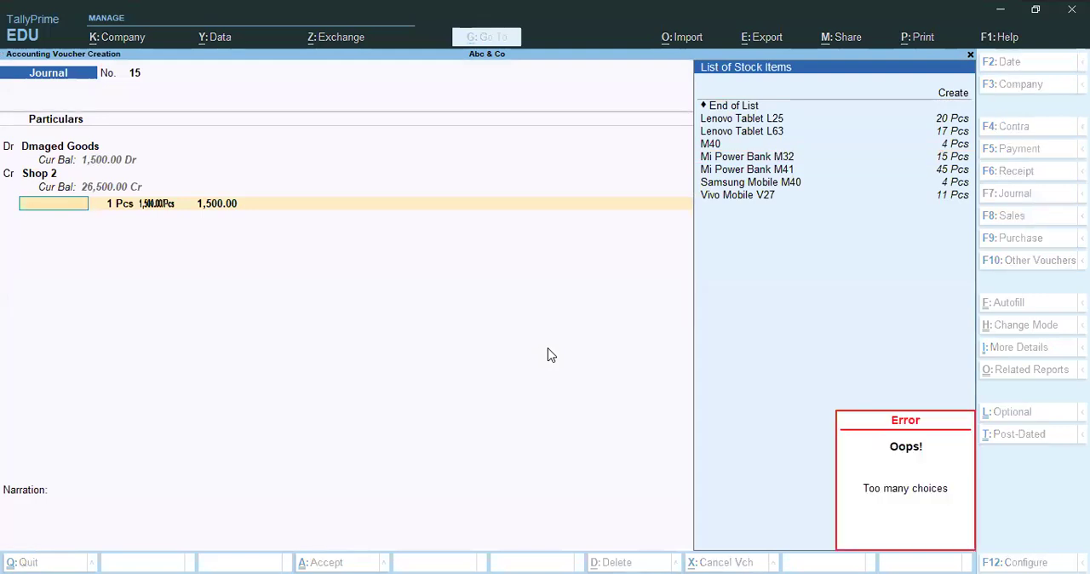
key(BackSpace)
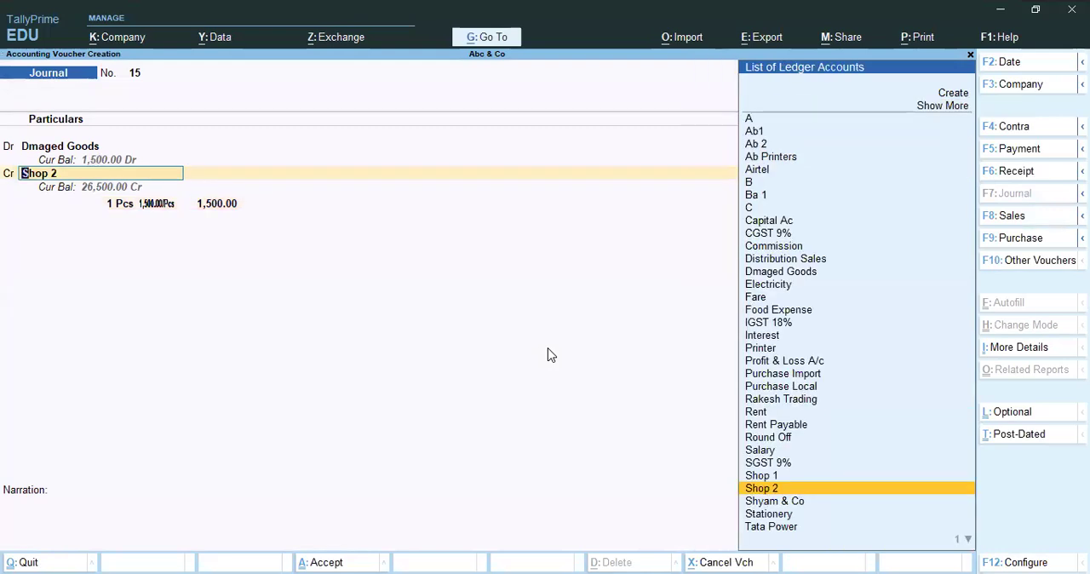
key(Up)
key(Return)
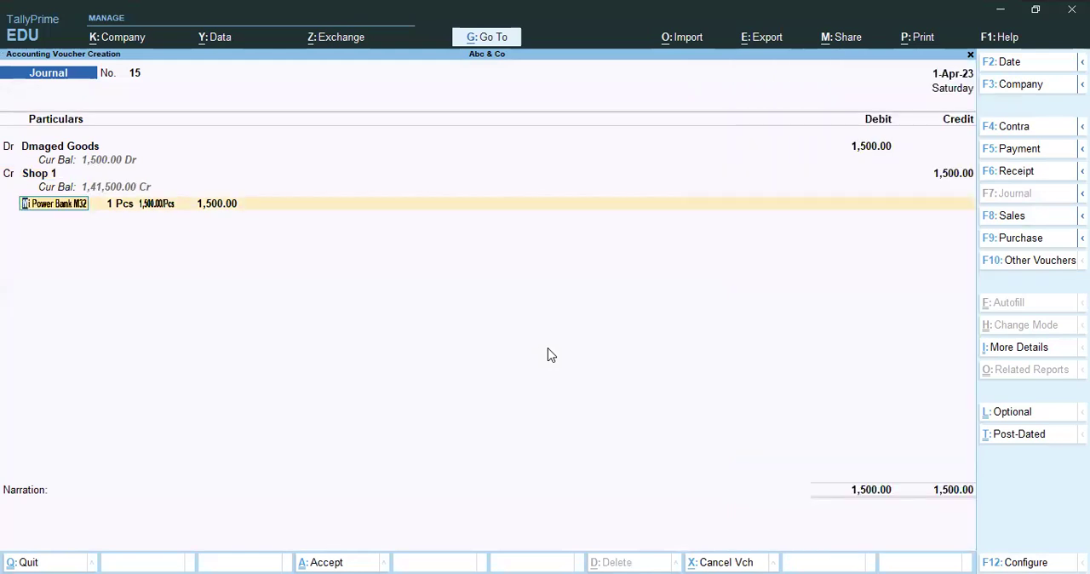
Check the godown choices for Mi Power Bank M32 under Shop 1 and return to the credit ledger selection.
key(Return)
key(Return)
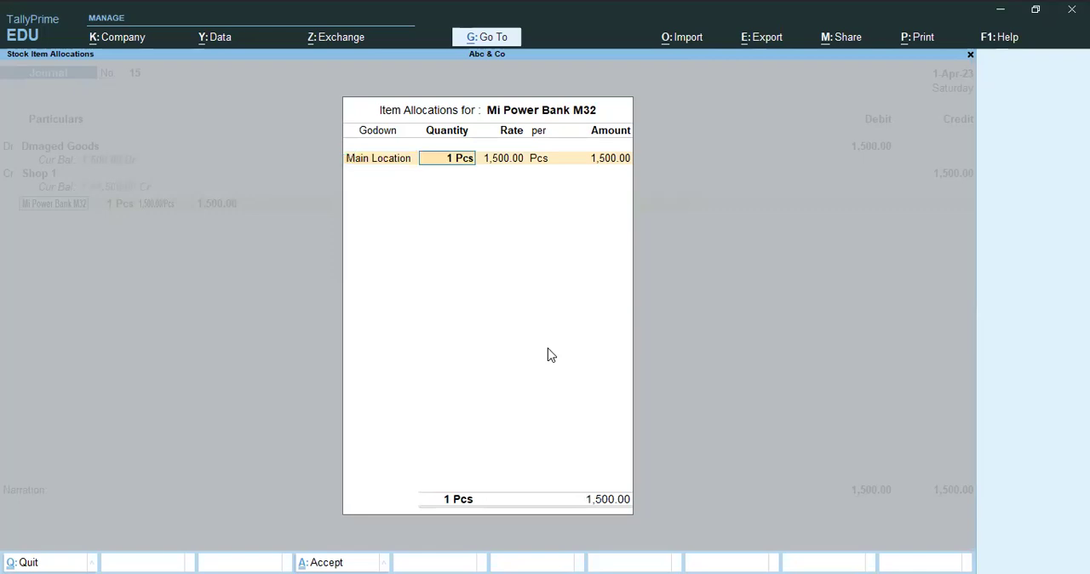
key(BackSpace)
key(Down)
key(Down)
key(Up)
key(Up)
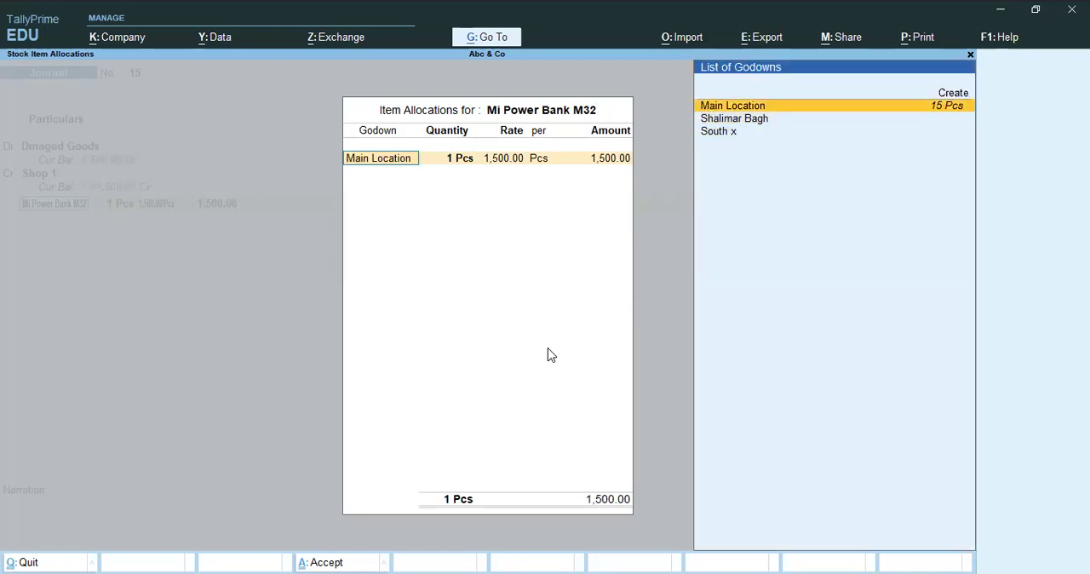
key(Escape)
key(BackSpace)
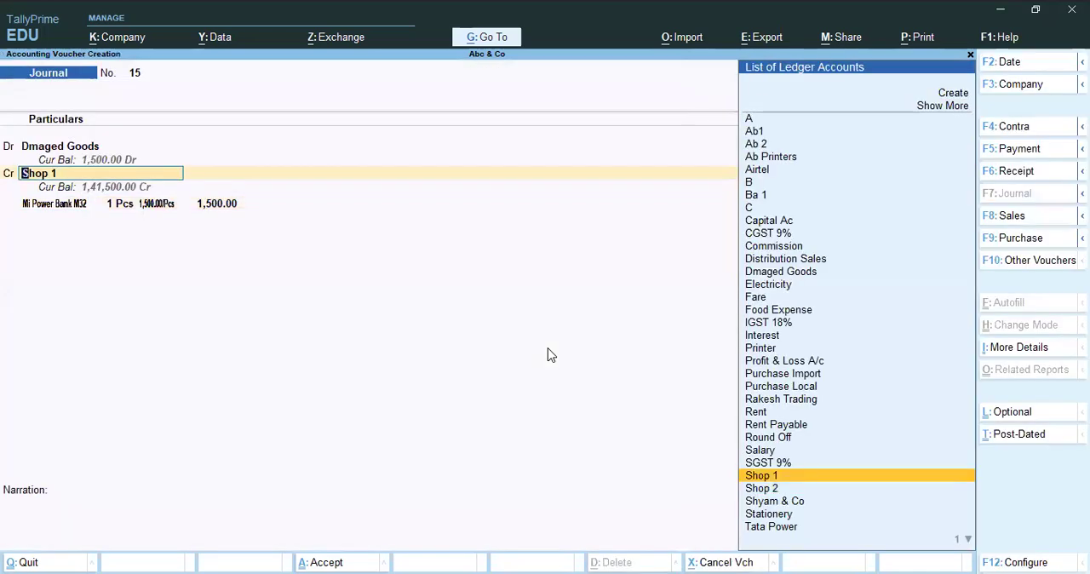
Reopen the Mi Power Bank M32 allocation under Shop 1, check its godown choices, and return to the stock item line.
key(Return)
key(Return)
key(Return)
key(Return)
key(BackSpace)
key(BackSpace)
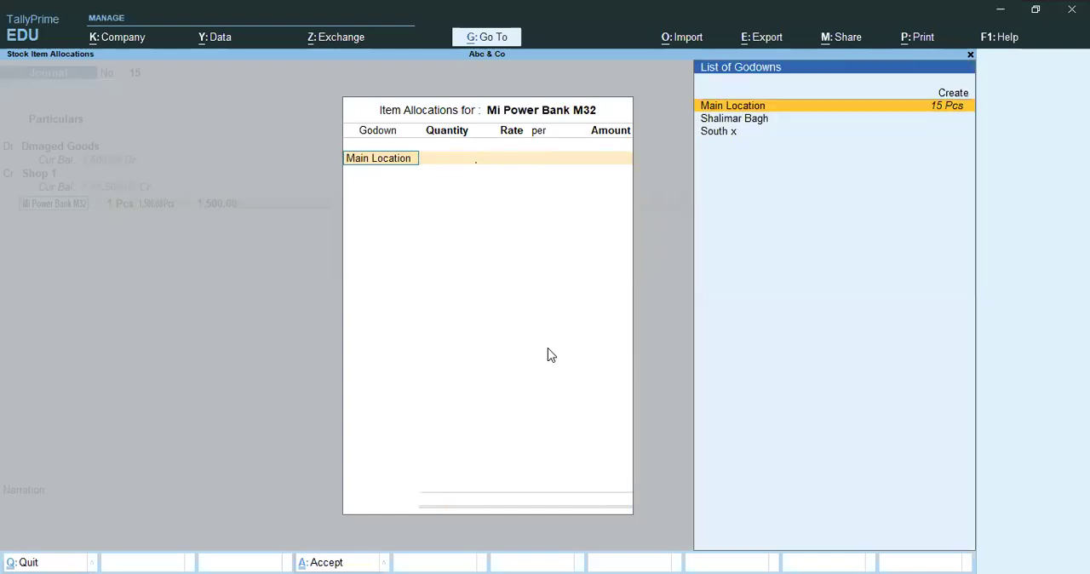
key(Escape)
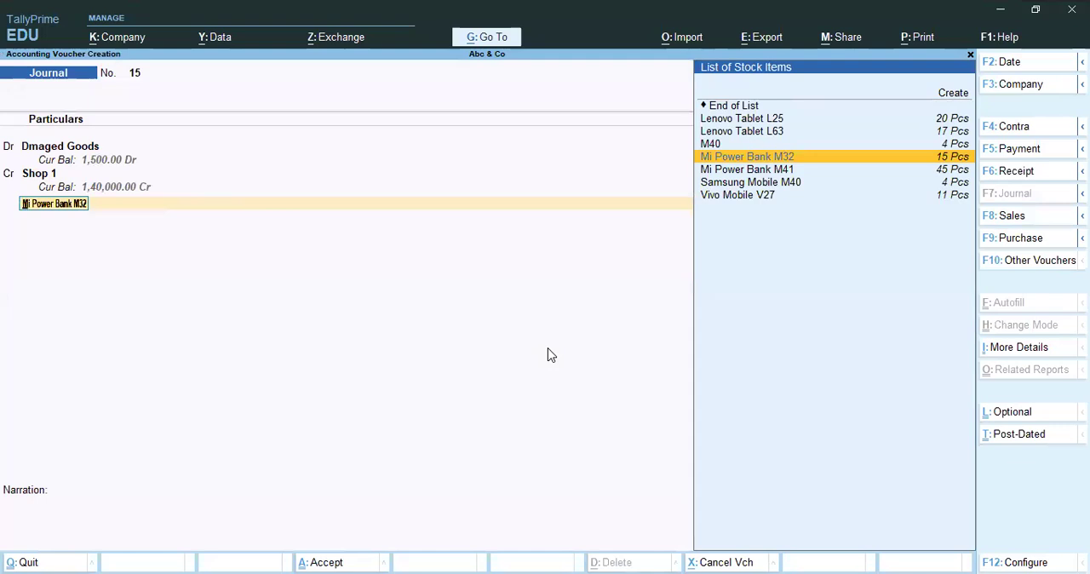
Look through the stock items and change the voucher's item to Mi Power Bank M41.
key(Down)
key(Down)
key(Down)
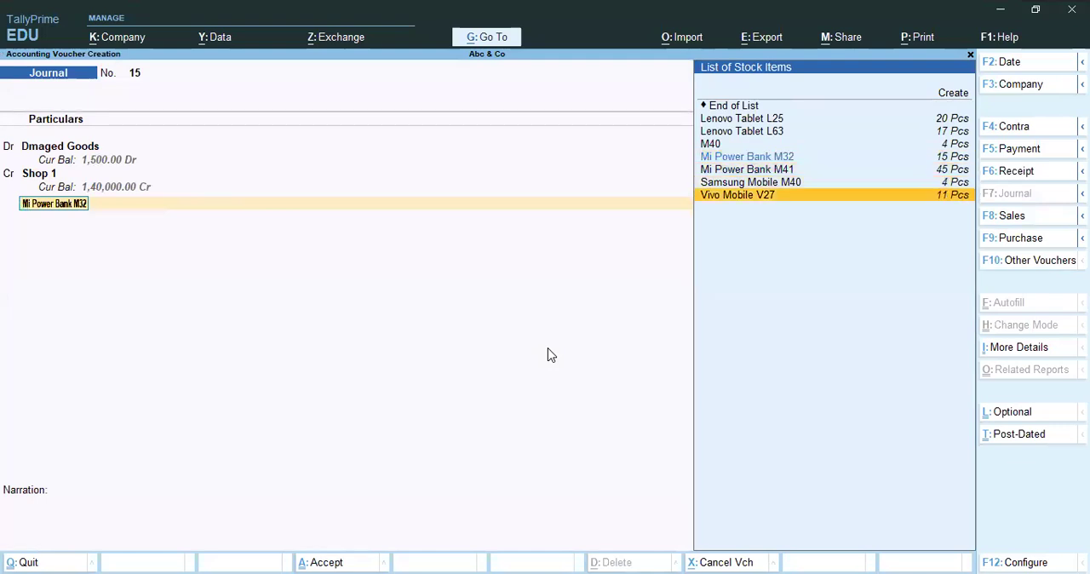
key(Up)
key(Up)
key(Down)
key(Down)
key(Up)
key(Up)
key(Up)
key(Up)
key(Up)
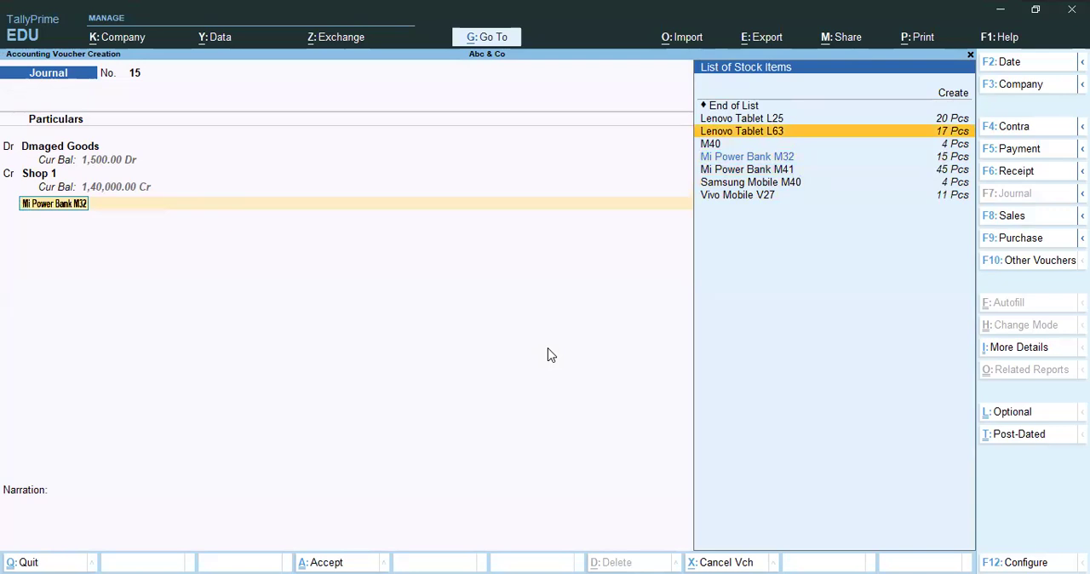
key(Down)
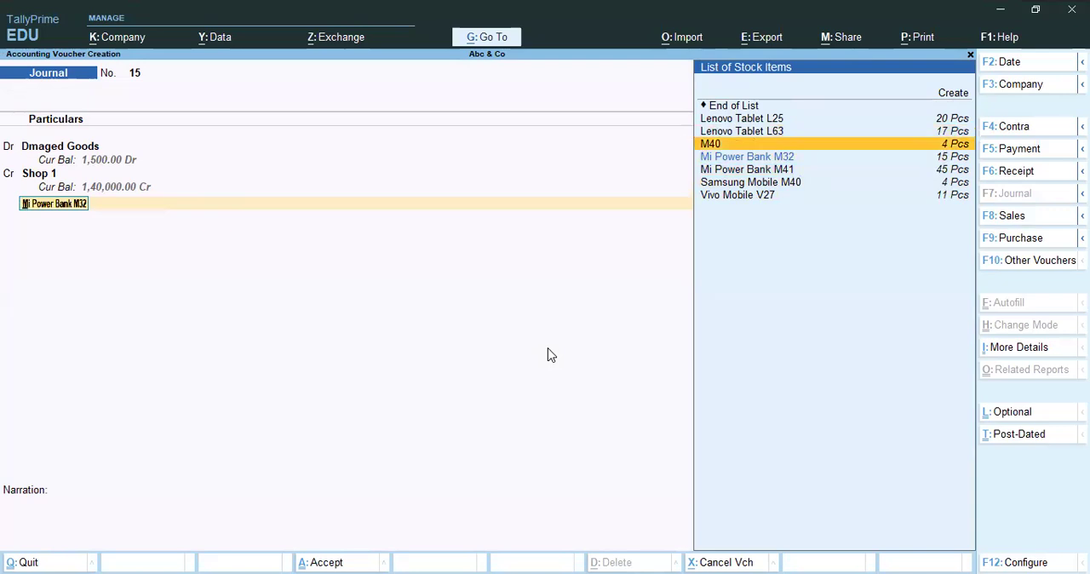
key(Down)
key(Down)
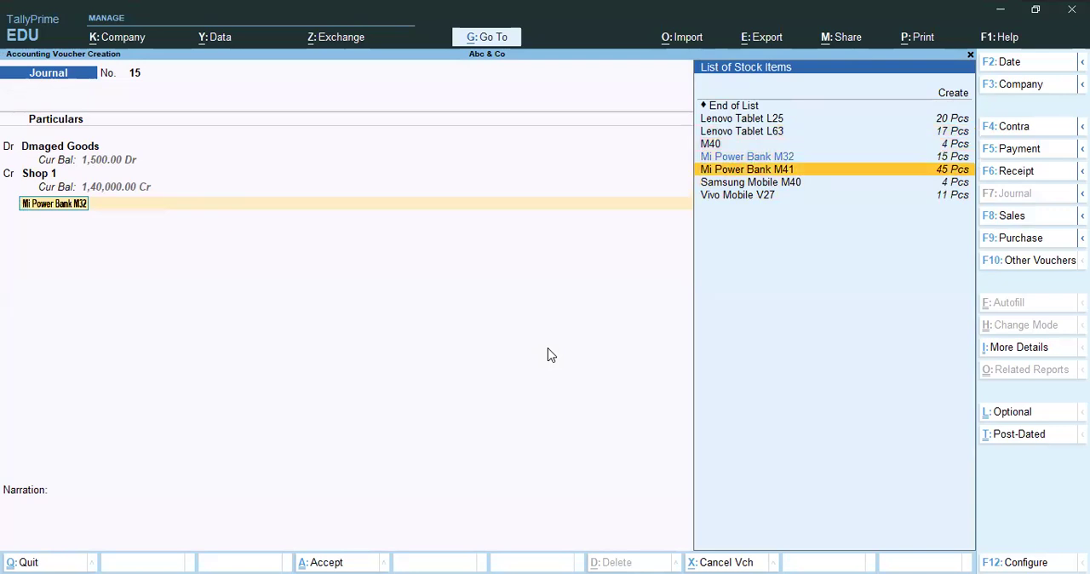
key(Return)
Examine the godowns available for the Mi Power Bank M41 allocation under Shop 1.
text(A)
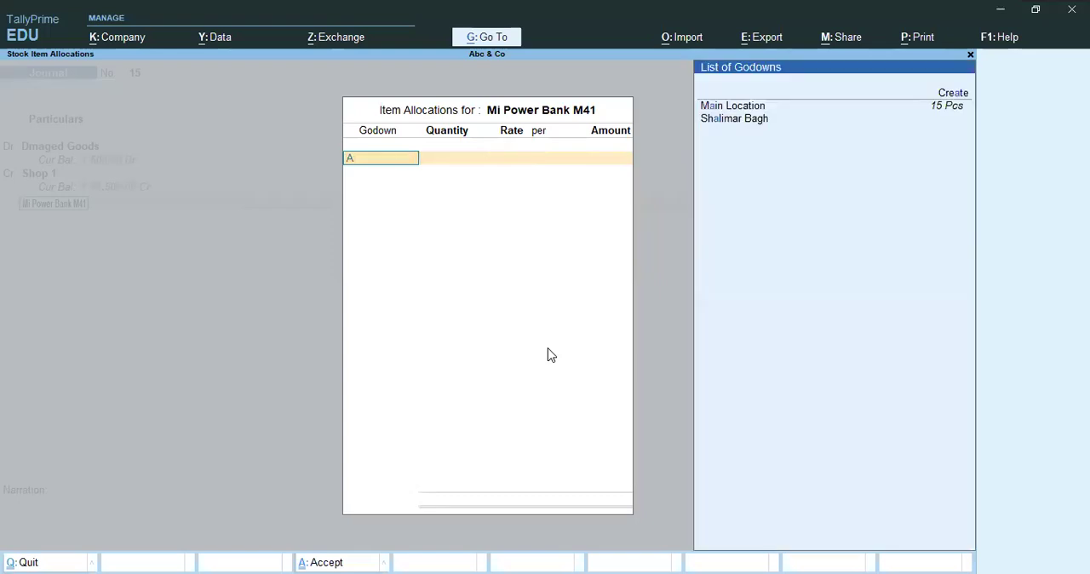
key(Down)
key(Down)
key(Up)
key(Down)
key(Down)
key(Up)
key(BackSpace)
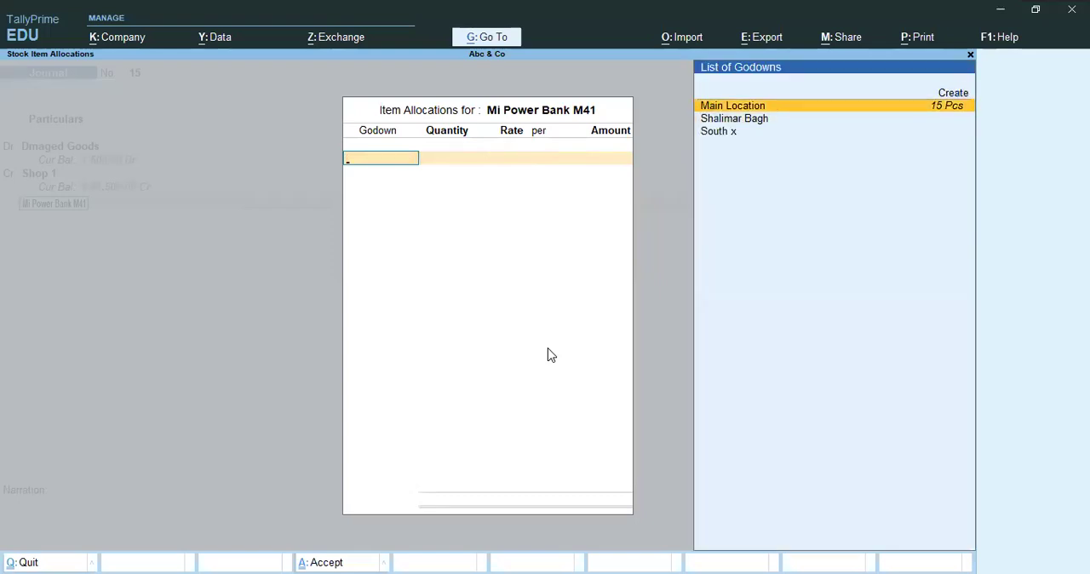
key(Down)
key(Down)
Abandon the unsaved journal voucher and return to the Gateway of Tally.
key(Escape)
key(Escape)
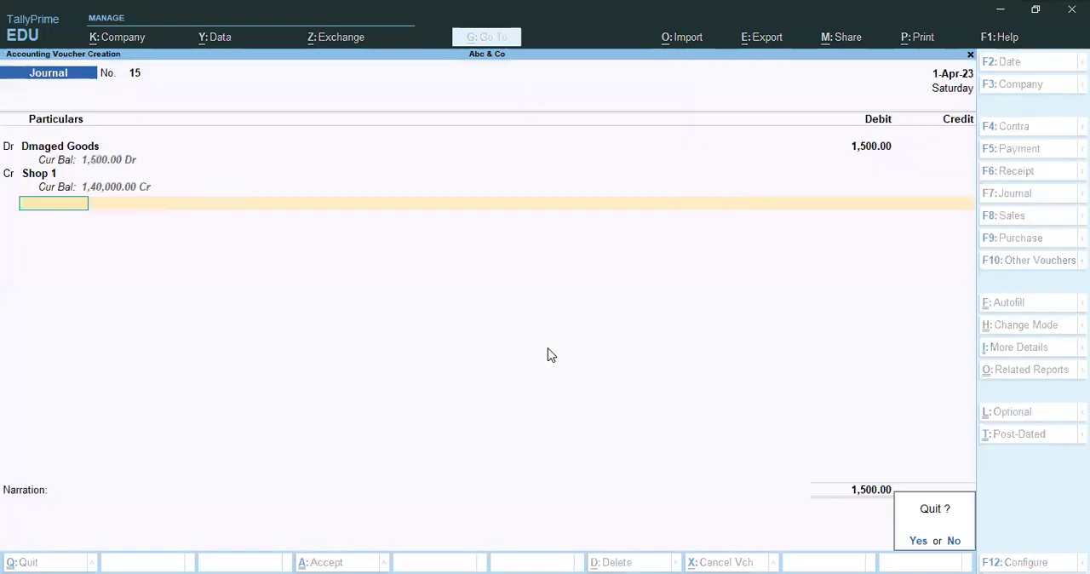
key(Return)
key(Escape)
key(Escape)
key(d)
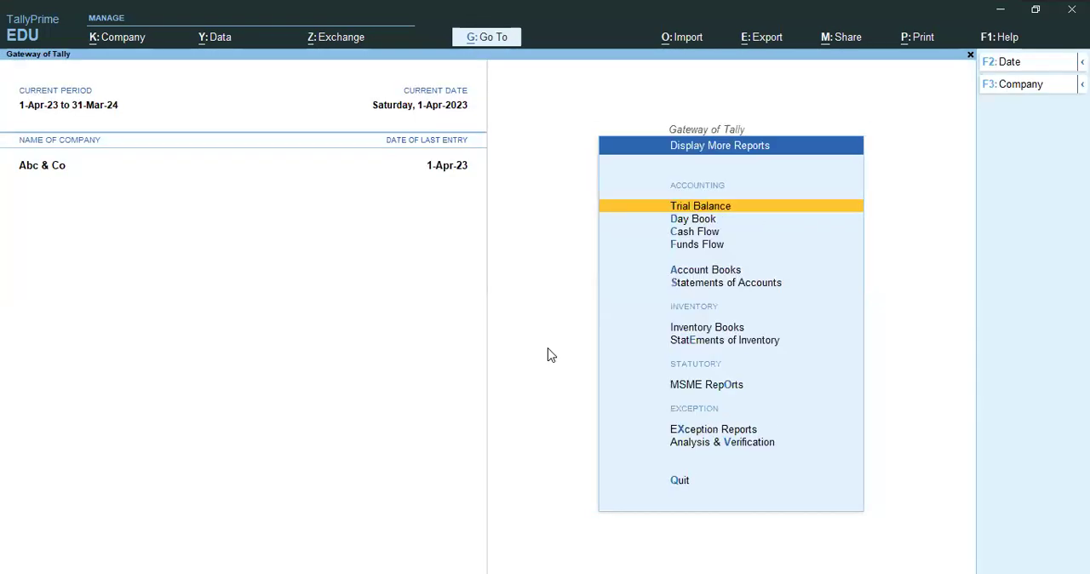
key(Escape)
key(Escape)
key(Escape)
Open the Stock Summary and expand the Mobile group to examine its items.
key(s)
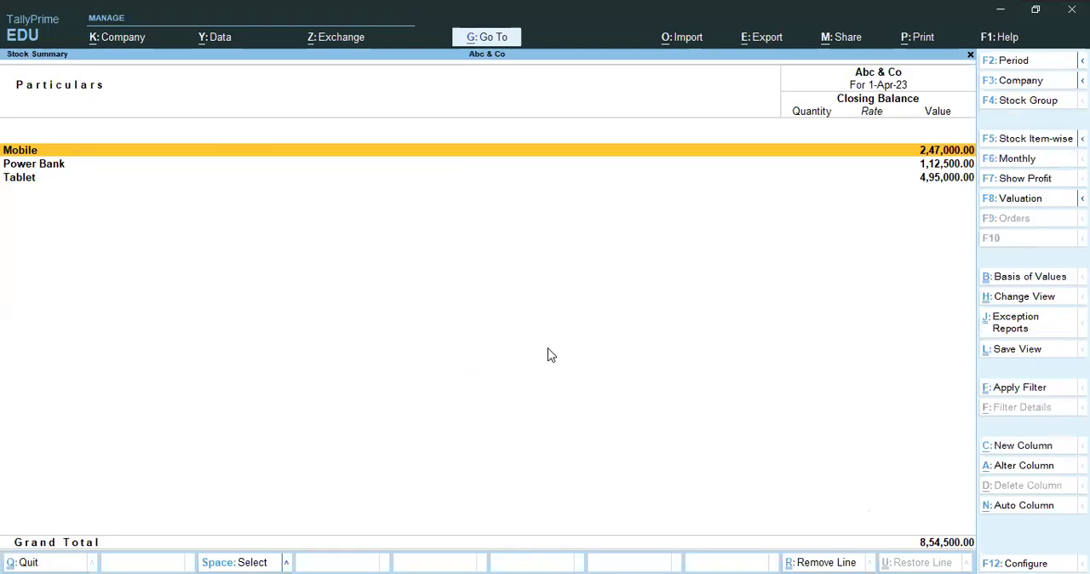
key(shift+Return)
key(Down)
key(Up)
key(Down)
key(Down)
key(Down)
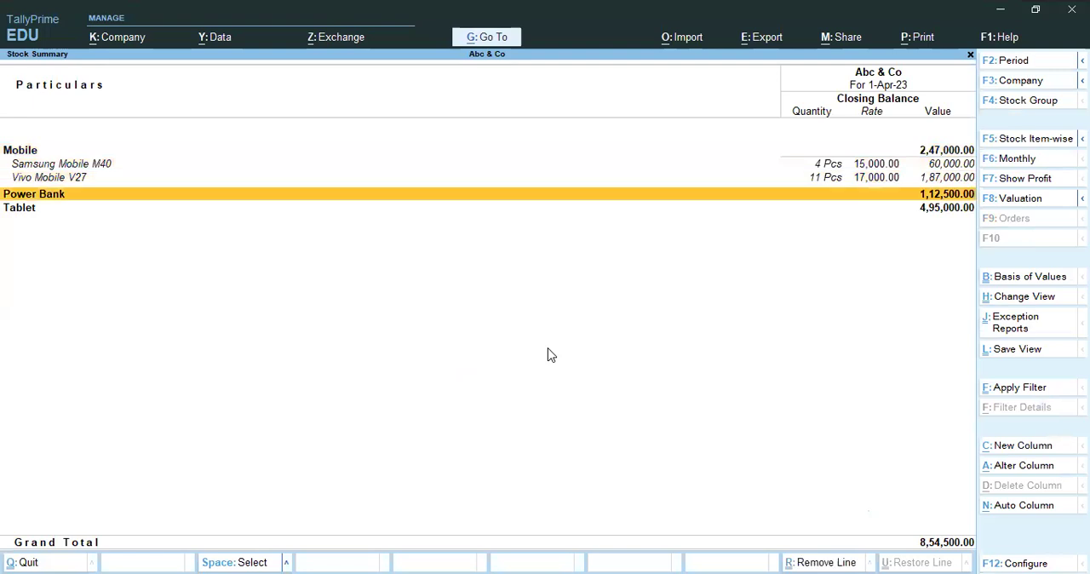
Expand the Power Bank and Tablet groups to examine their stock, and return to the Gateway of Tally.
key(shift+Return)
key(Down)
key(Down)
key(Down)
key(shift+Return)
key(Down)
key(Up)
key(Up)
key(Escape)
key(Home)
key(Escape)
key(Escape)
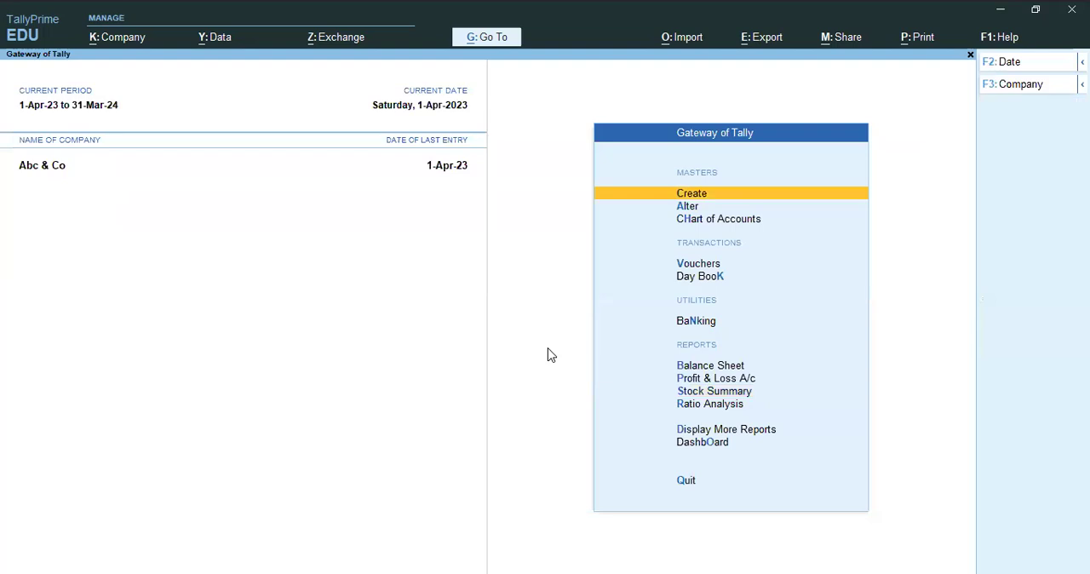
Open the Godown Summary for Shalimar Bagh from the inventory books.
key(d)
key(Up)
key(Up)
key(Up)
key(Up)
key(Up)
key(Up)
key(Return)
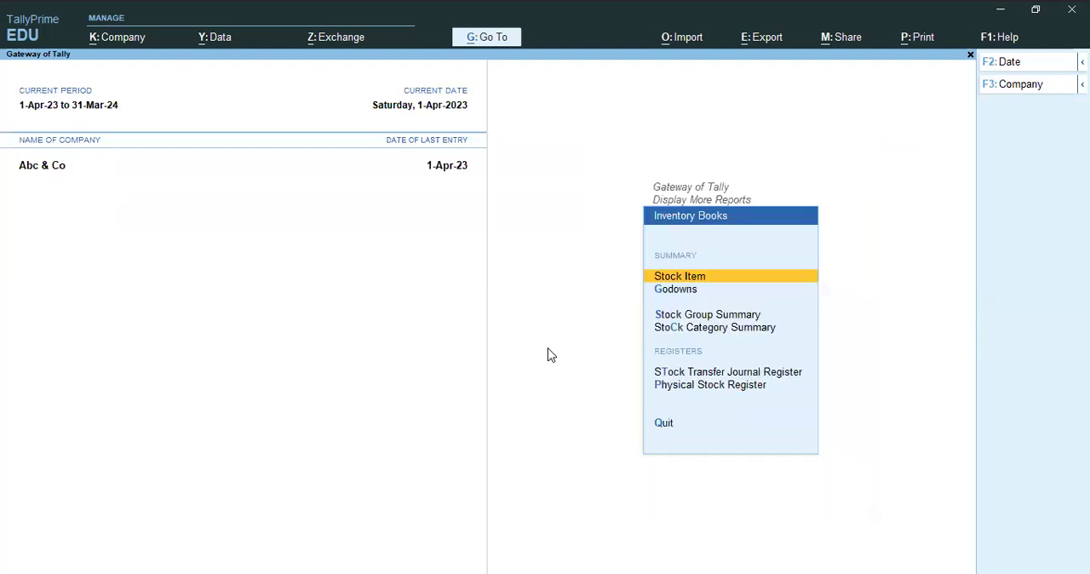
key(Down)
key(Return)
key(Down)
key(Down)
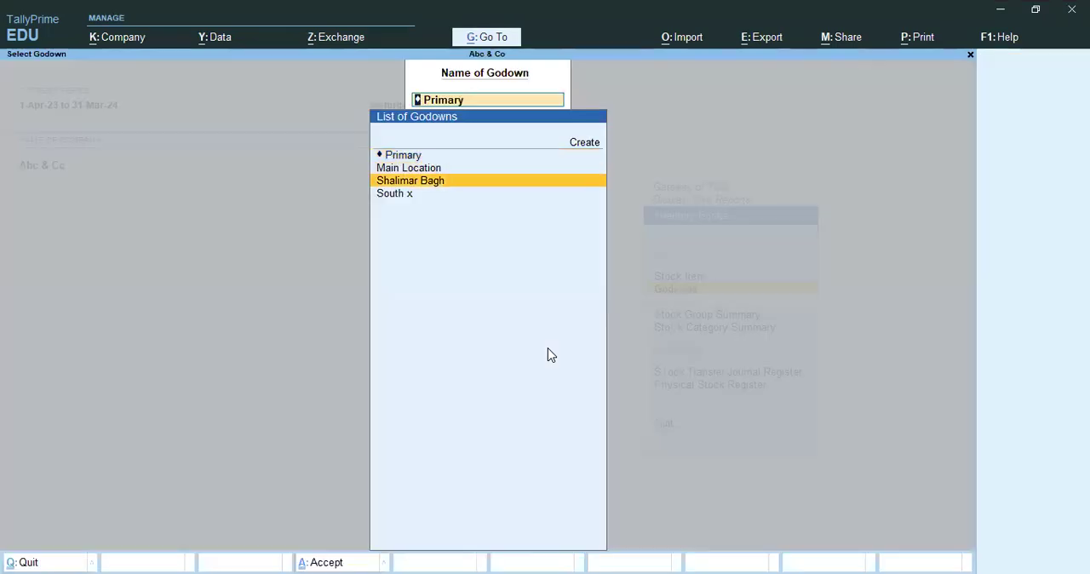
key(Return)
Expand the Power Bank group in the Shalimar Bagh summary to check its items, and leave the report.
key(Down)
key(Up)
key(shift+Return)
key(Down)
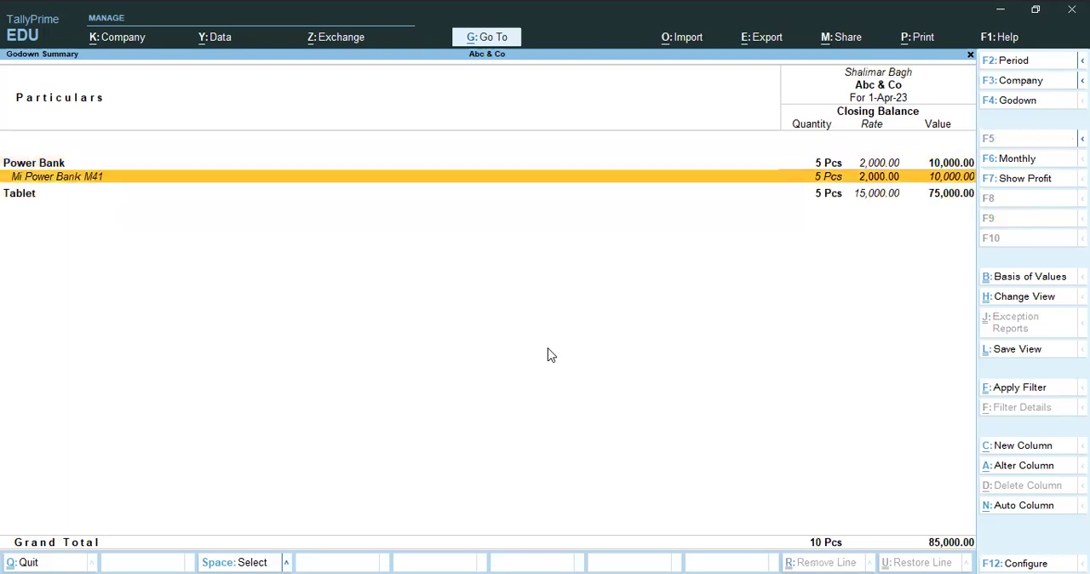
key(Escape)
key(Escape)
key(Escape)
key(Escape)
key(Escape)
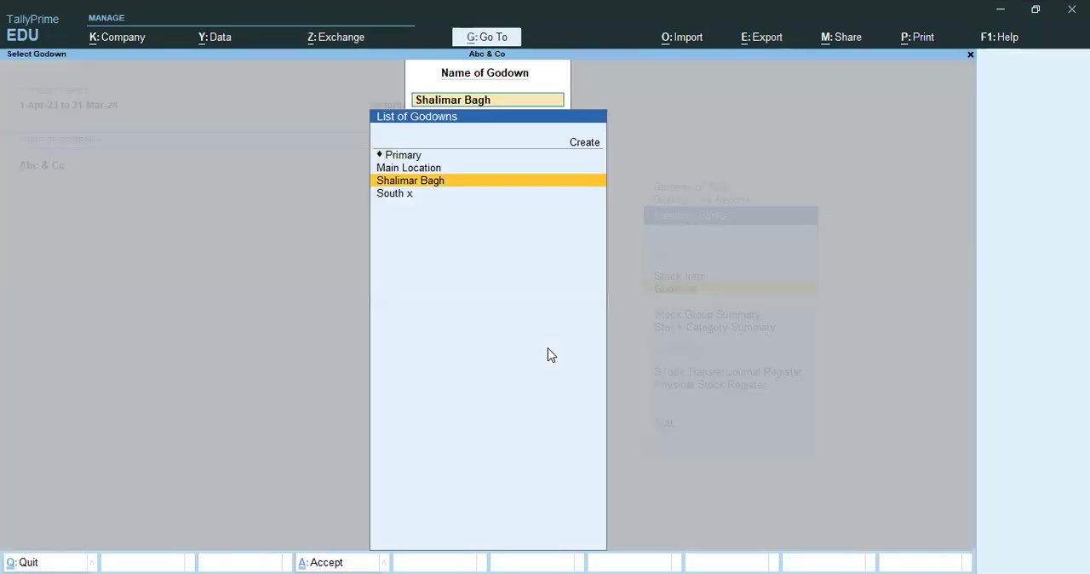
Start a new journal voucher debiting Dmaged Goods with 1 and crediting Shop 1.
key(v)
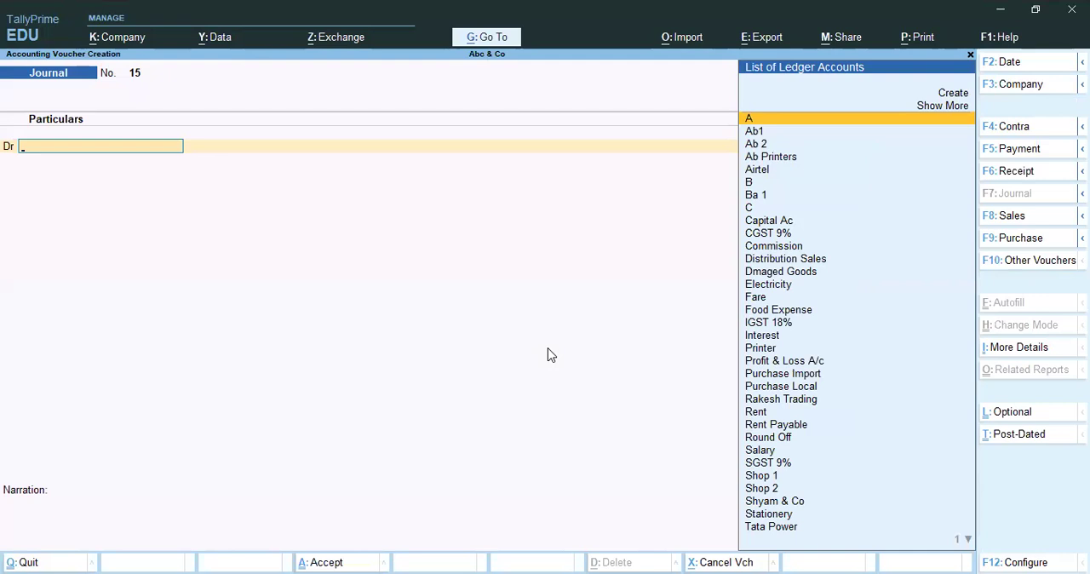
text(dma)
key(Return)
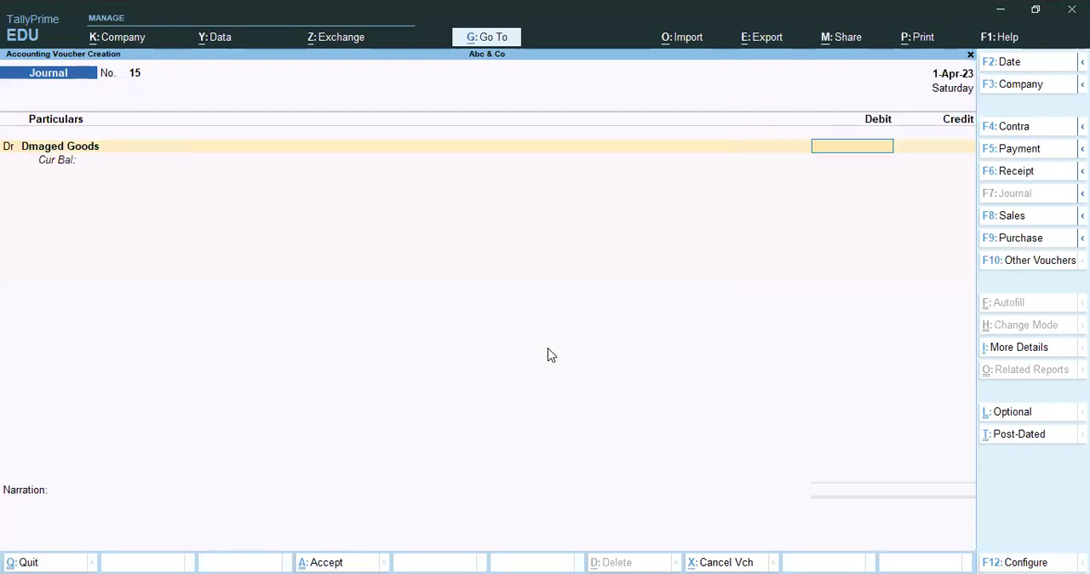
text(1)
key(Return)
key(Return)
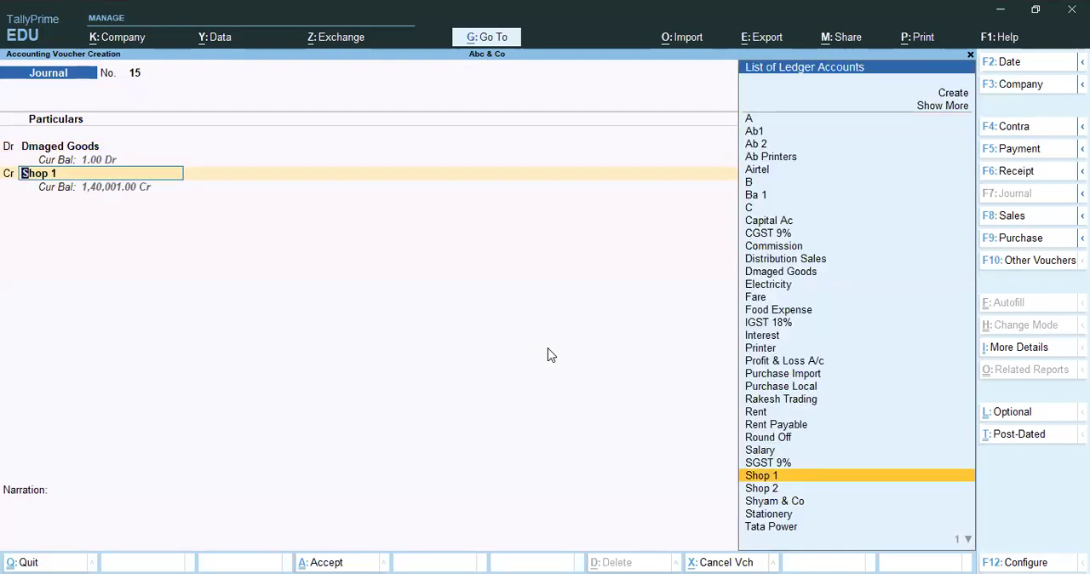
key(Return)
Select Mi Power Bank M41 as the stock item for the Shop 1 inventory allocation.
text(A)
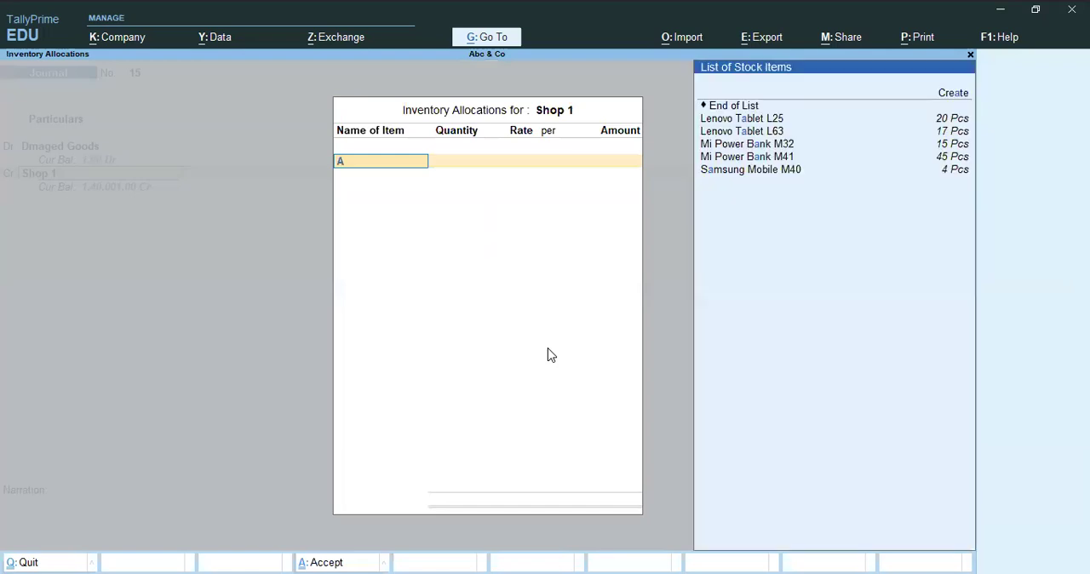
key(Down)
key(Down)
key(Down)
key(Down)
key(Down)
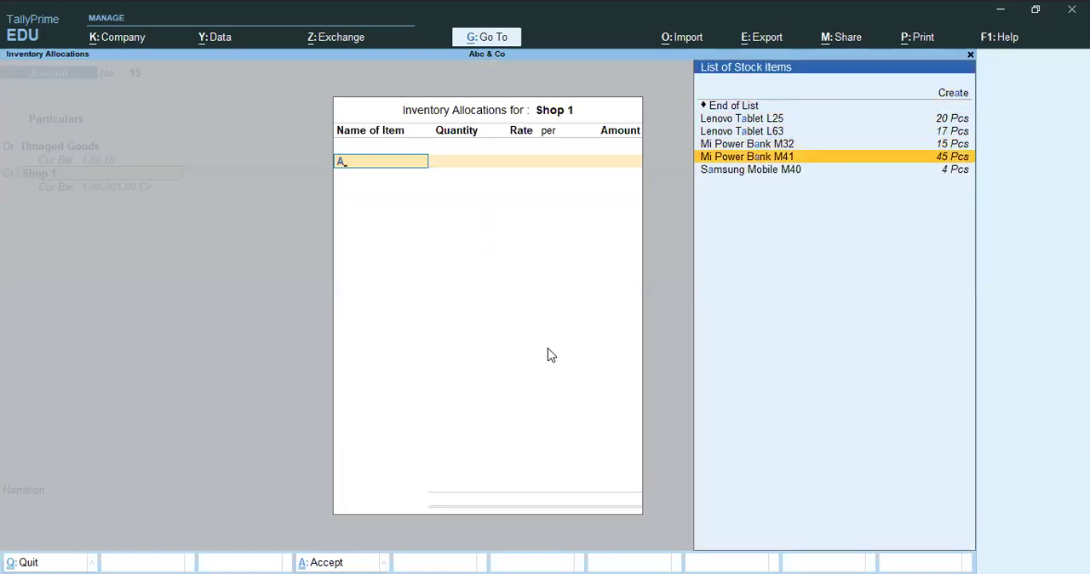
key(Return)
Allocate 1 Pcs of Mi Power Bank M41 from the Shalimar Bagh godown at a rate of 2,000.00 and complete the item allocation.
text(A)
key(Down)
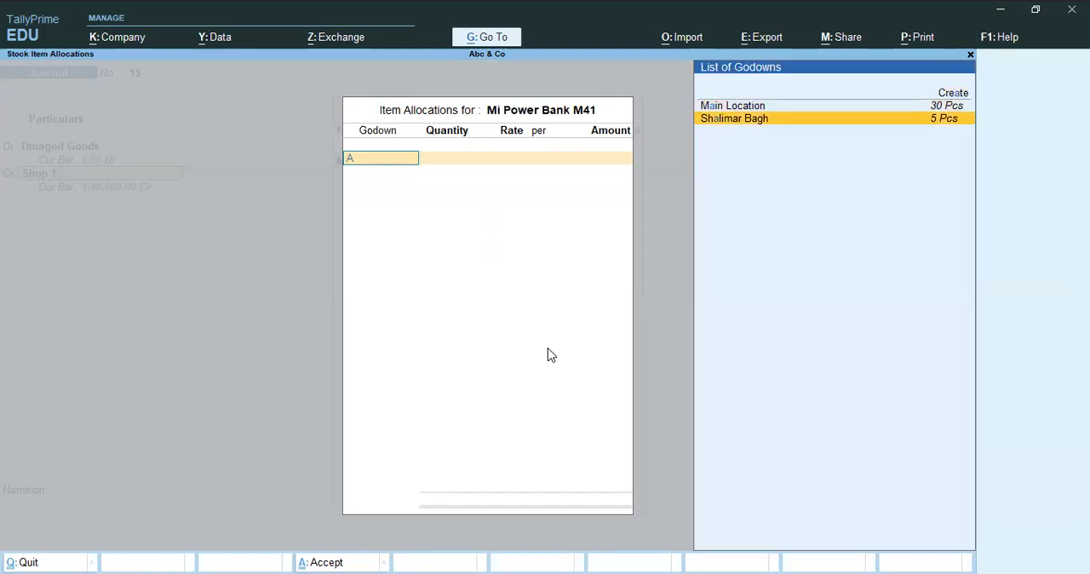
key(Return)
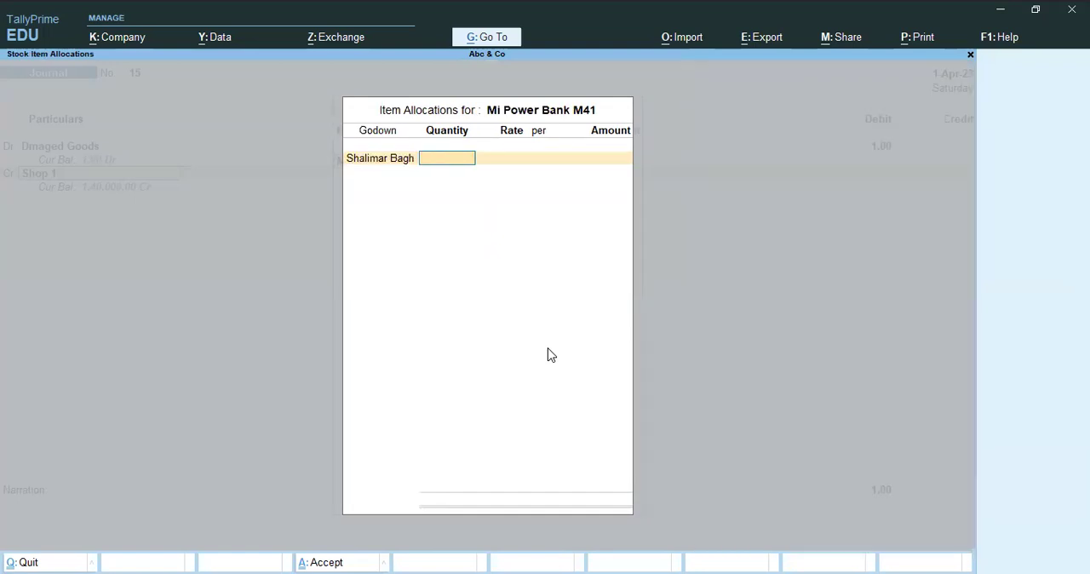
text(1)
key(Return)
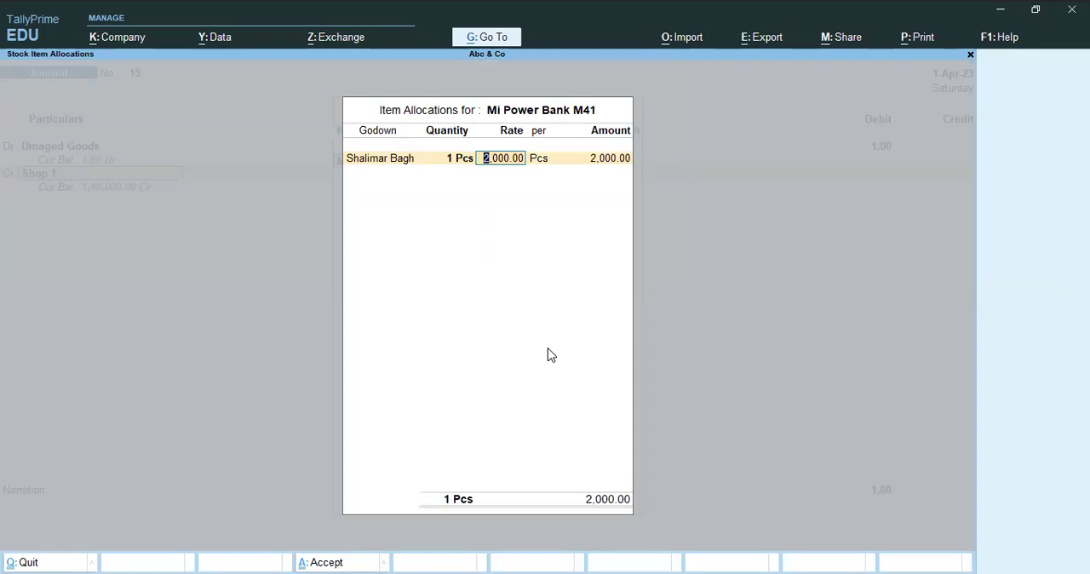
key(Return)
key(Return)
key(Return)
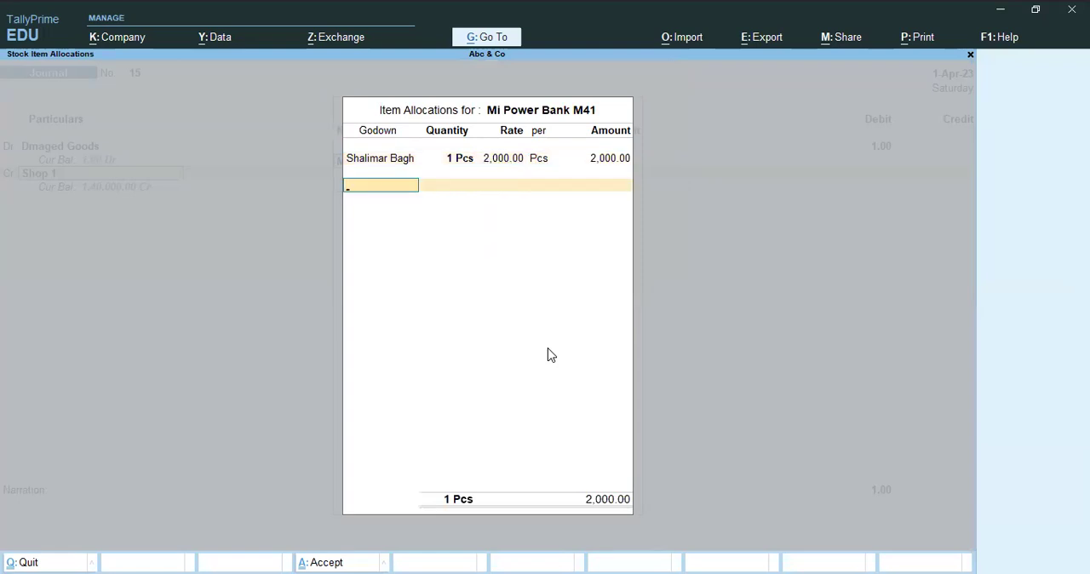
key(Return)
key(Return)
key(Return)
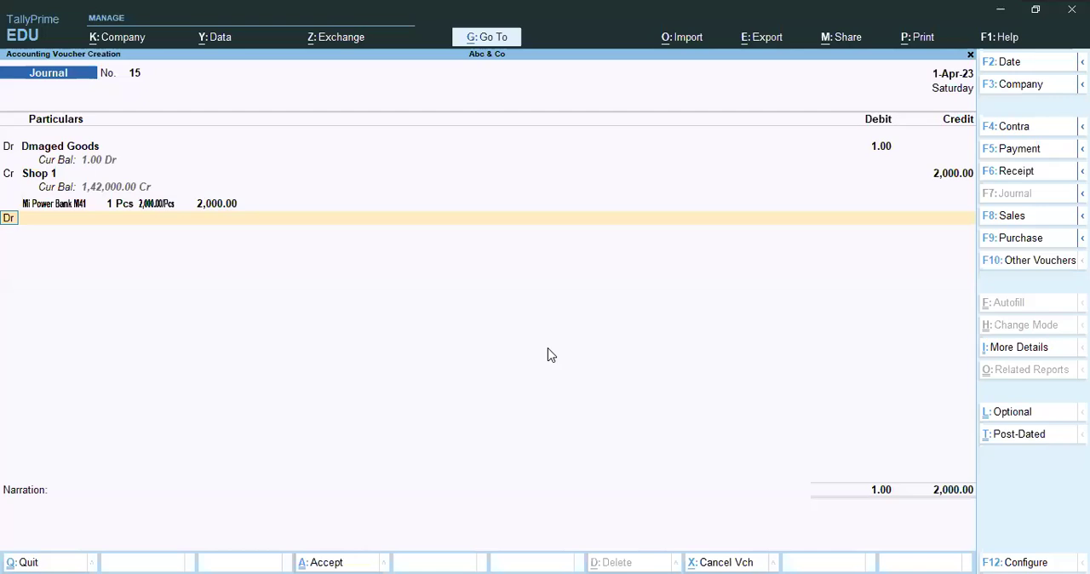
Set the debit amount of Dmaged Goods to 2000.
click(877, 144)
text(2000)
key(Return)
key(Return)
key(Return)
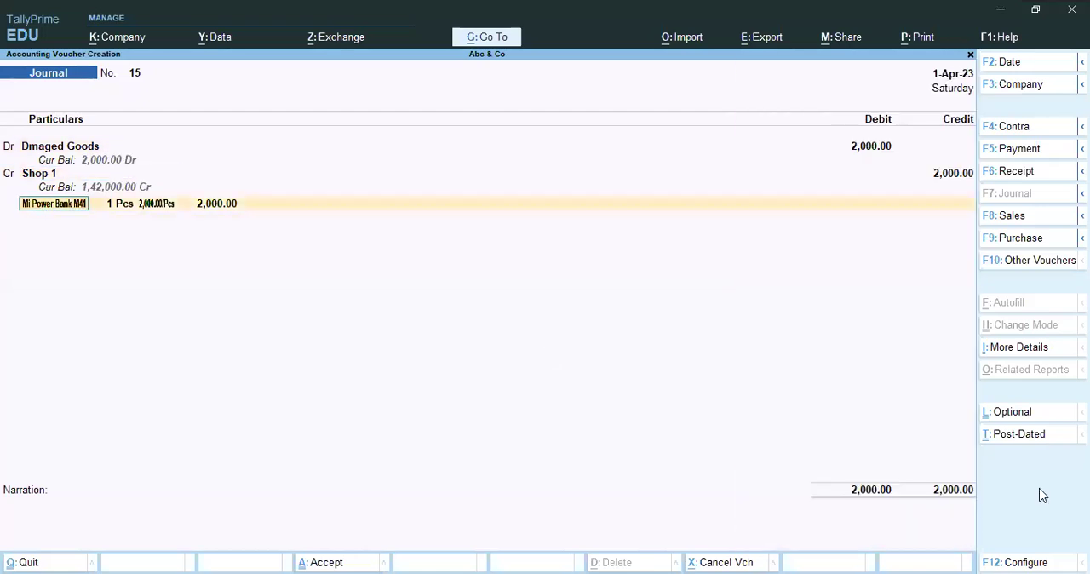
key(ctrl+Return)
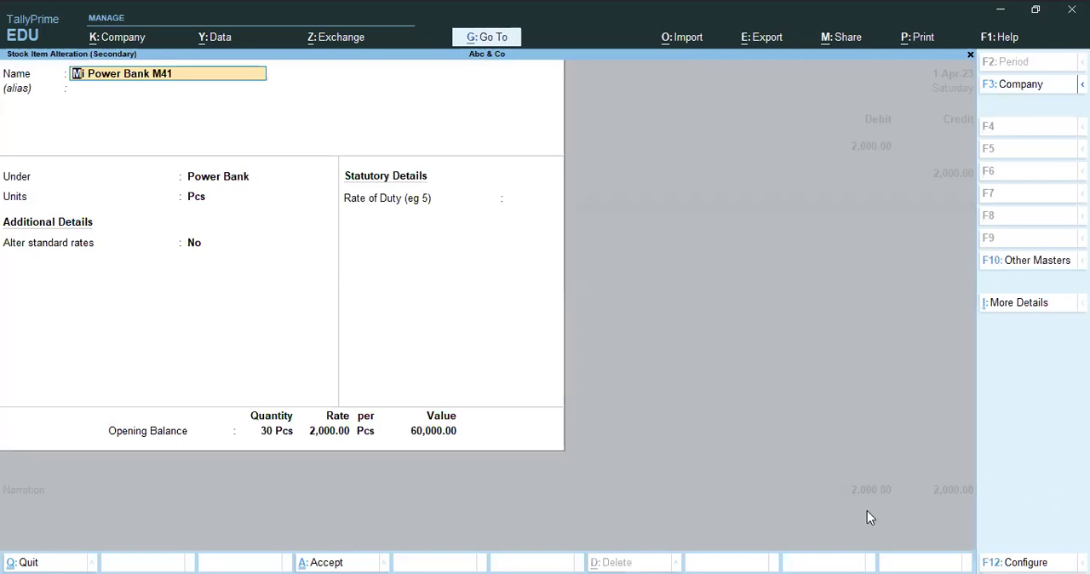
key(Escape)
key(Escape)
key(Return)
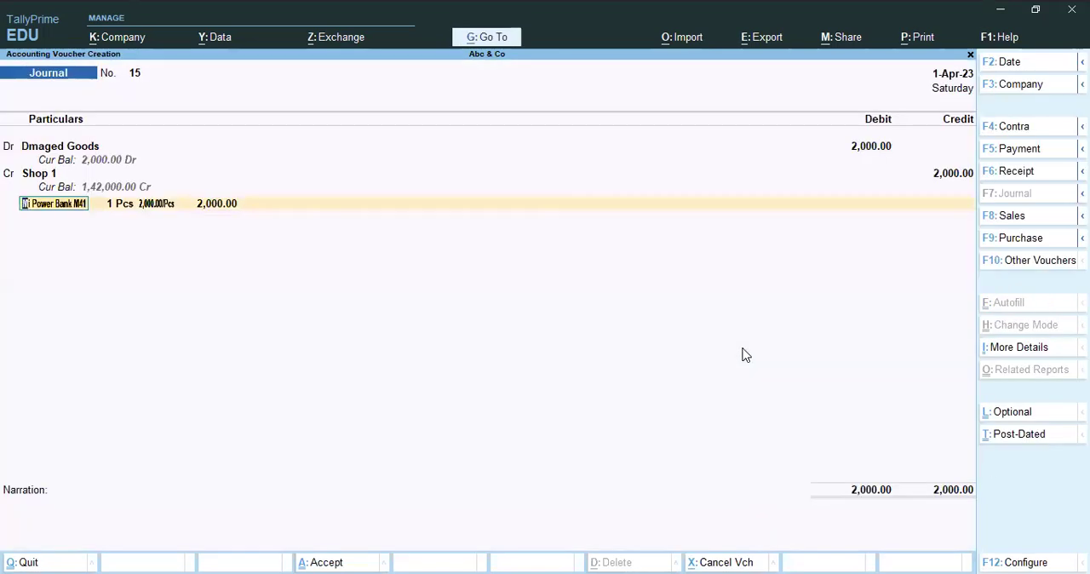
Enter the narration "Being goods damaged" and save the journal voucher.
key(Return)
key(Return)
key(Return)
key(Return)
key(Return)
key(Return)
key(Return)
key(Return)
text(Being)
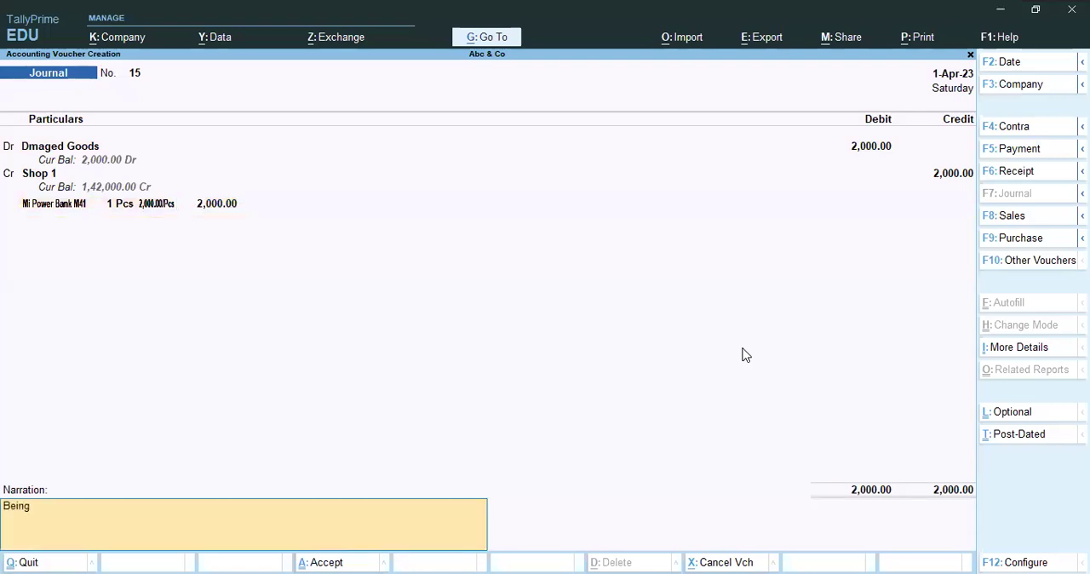
text( goods damaged)
key(Return)
key(Return)
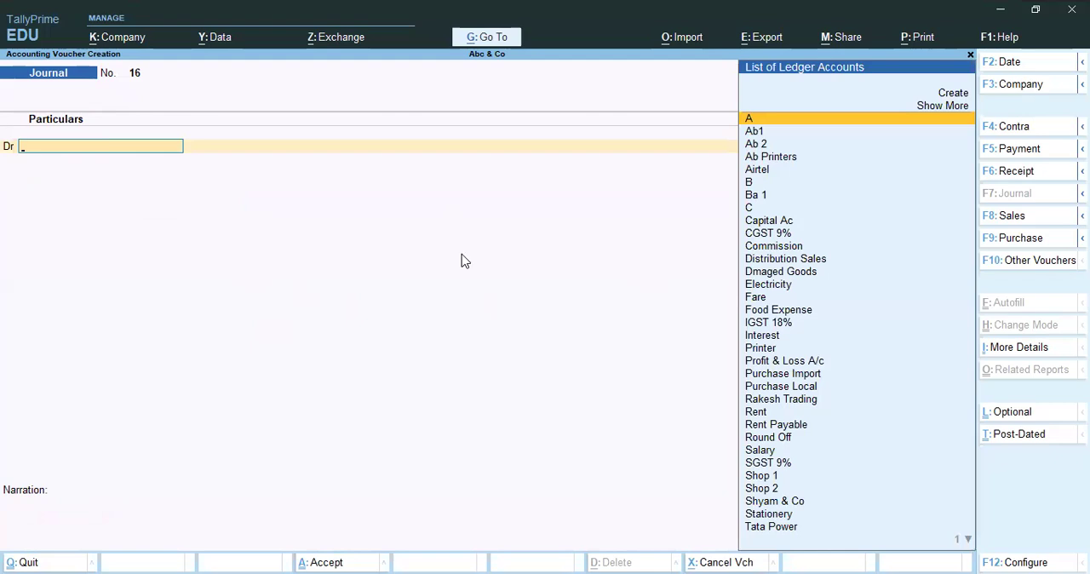
key(alt+Tab)
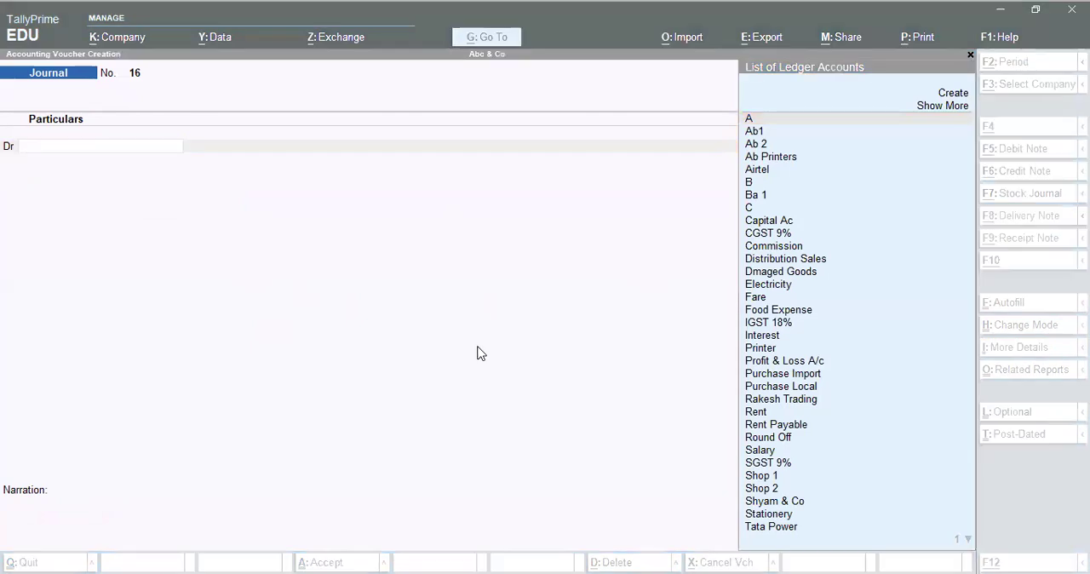
click(496, 322)
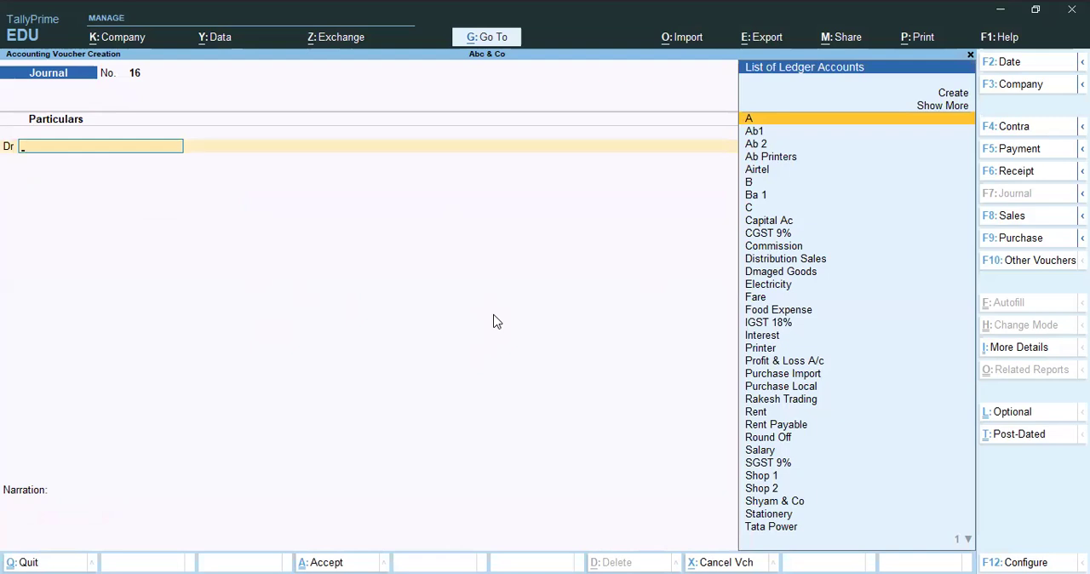
Leave the blank journal voucher and open a new Sales voucher.
key(Escape)
key(Return)
key(Escape)
key(Escape)
key(v)
key(F8)
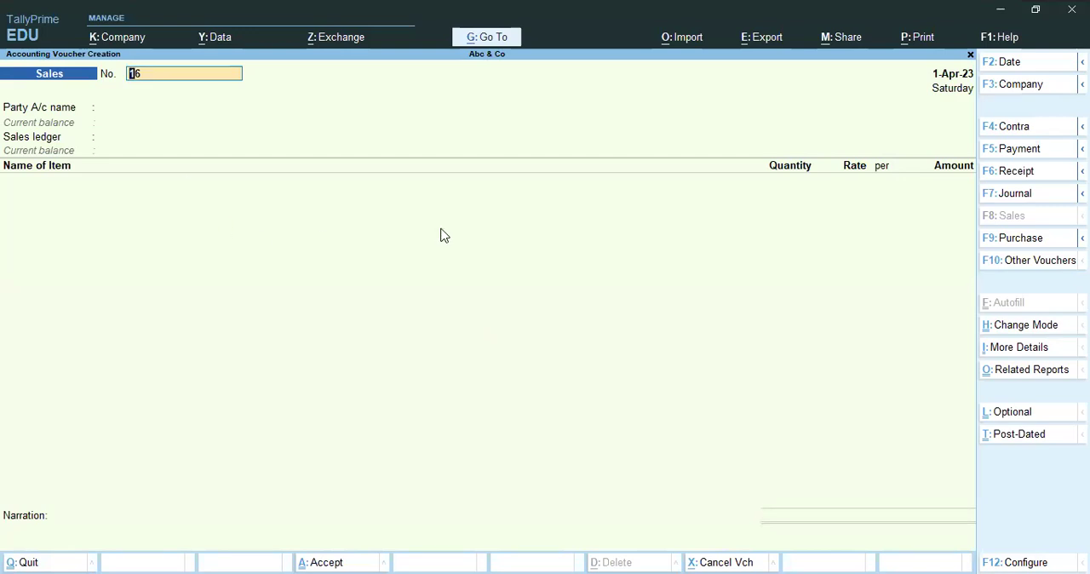
Switch to a new Journal voucher and debit the Ab 2 ledger with an amount of 1.
key(F7)
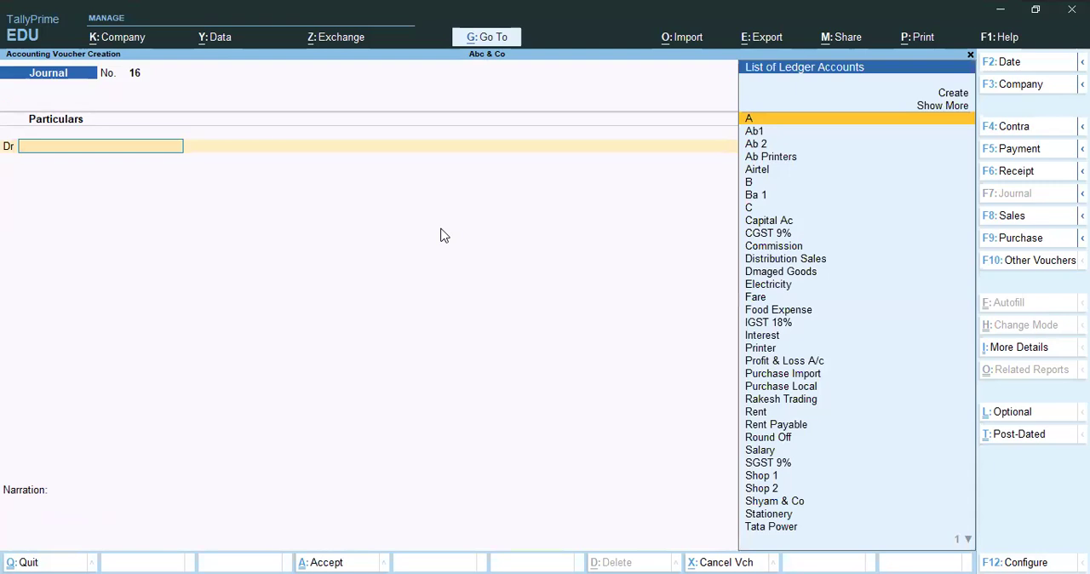
key(Down)
key(Down)
key(Return)
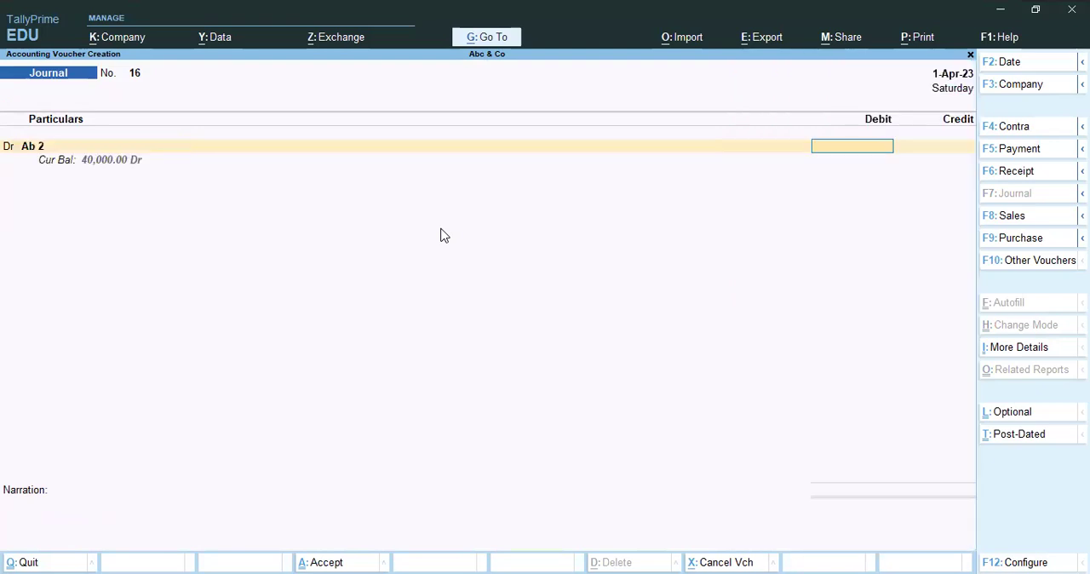
text(1)
key(Return)
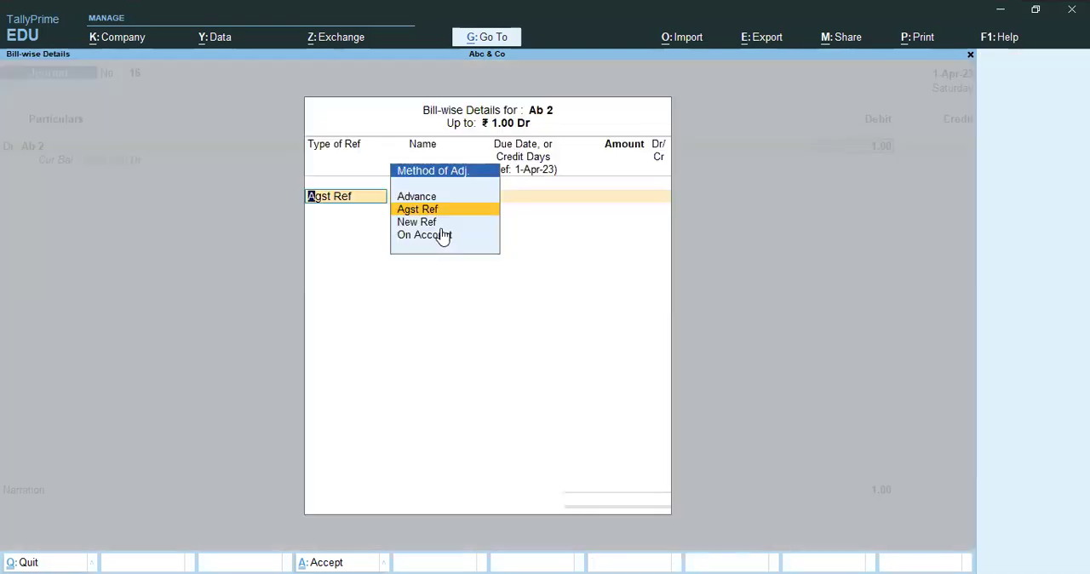
Record the Ab 2 debit as New Ref 16 with 30 days' credit for 1.00 in the bill-wise details.
key(Down)
key(Return)
key(Return)
key(Return)
key(Return)
key(Return)
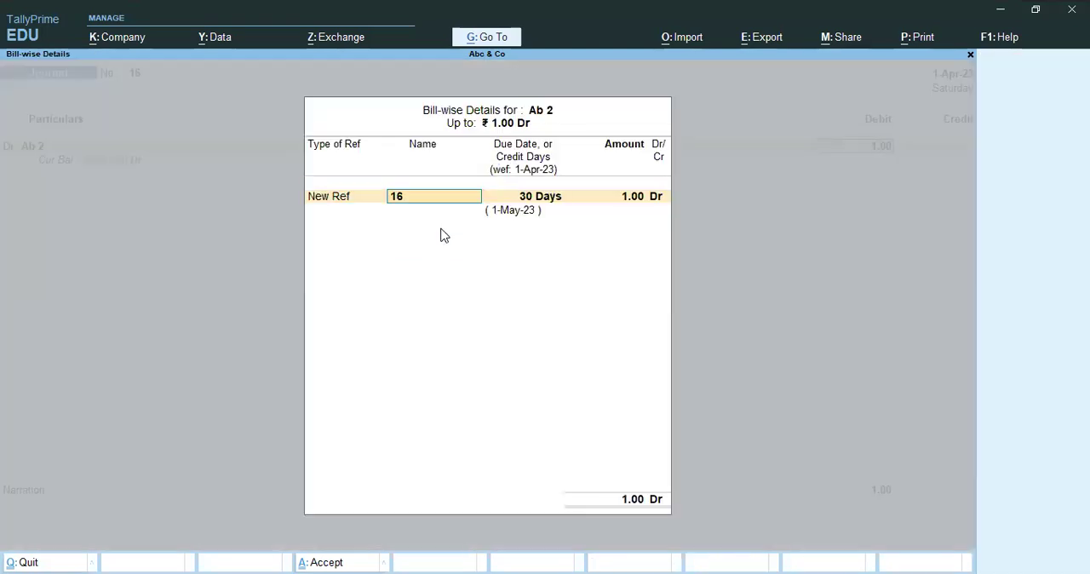
key(Return)
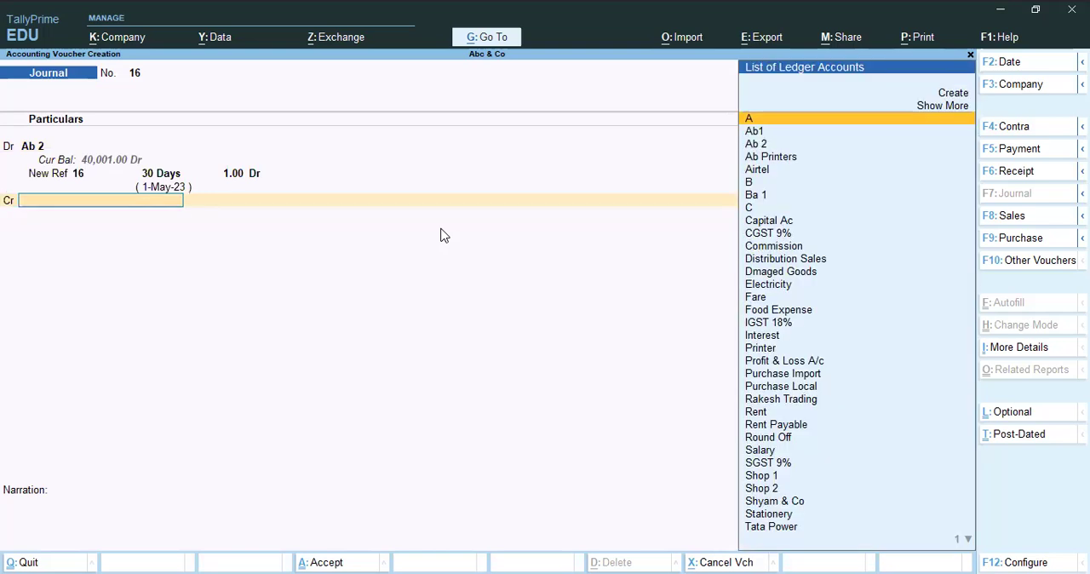
Credit the Shop 1 ledger in the journal voucher.
text(A)
key(Down)
key(Down)
key(Down)
key(Down)
key(Down)
key(Down)
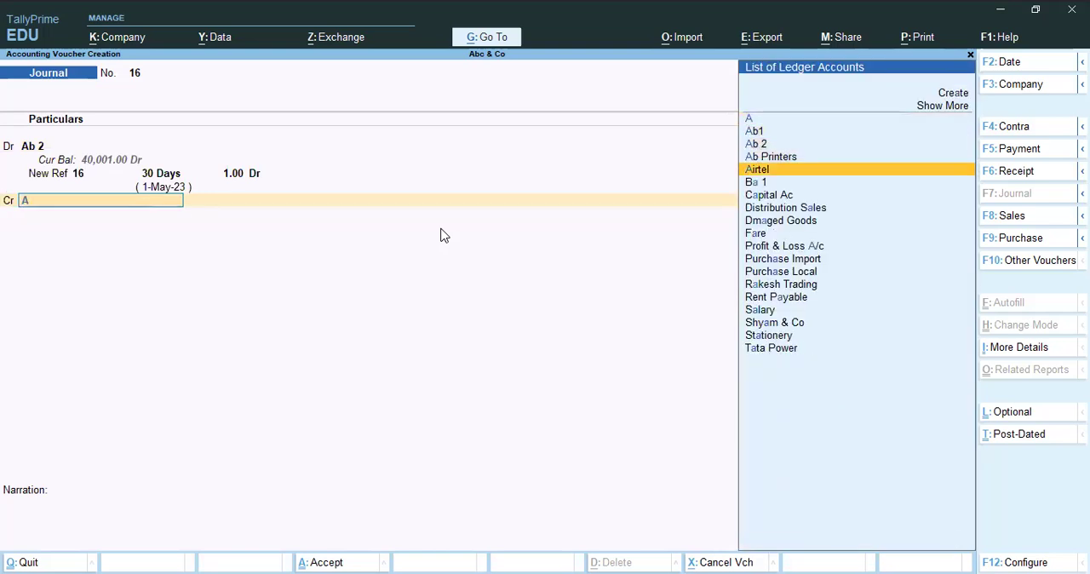
key(BackSpace)
text(S)
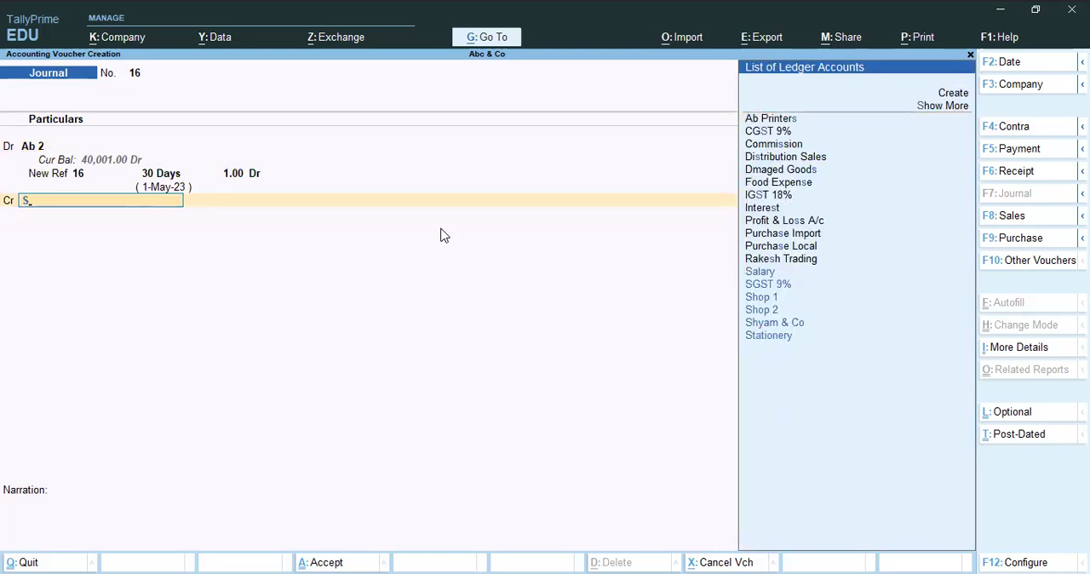
text(h)
key(Return)
Choose Lenovo Tablet L63 as the first stock item in the inventory allocations for Shop 1.
text(A)
key(Down)
key(Down)
key(Down)
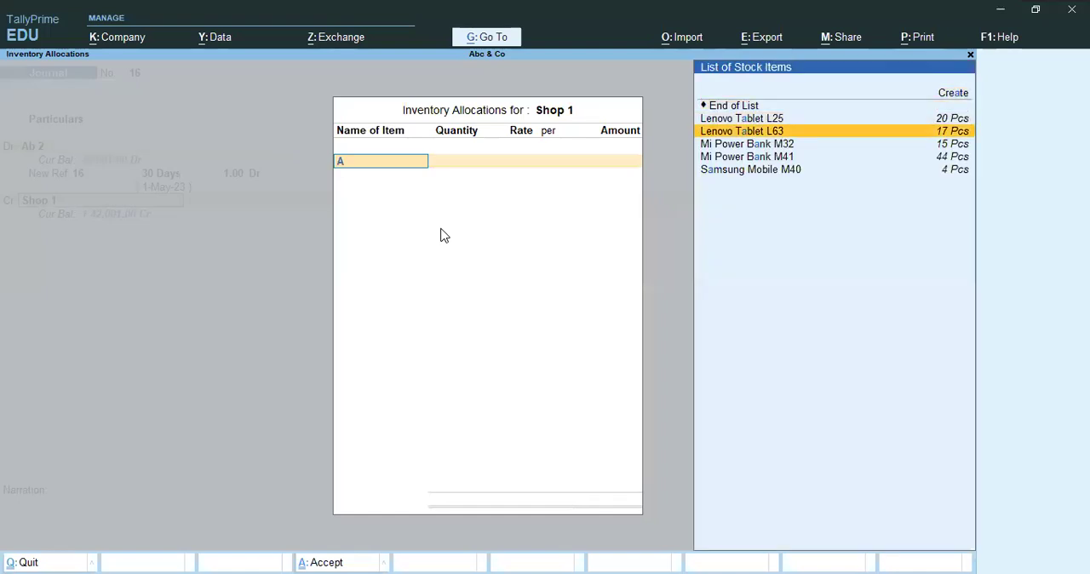
key(Return)
Allocate 2 Pcs of Lenovo Tablet L63 from a godown at a rate of 15,000.00.
text(A)
key(Down)
key(Down)
key(Down)
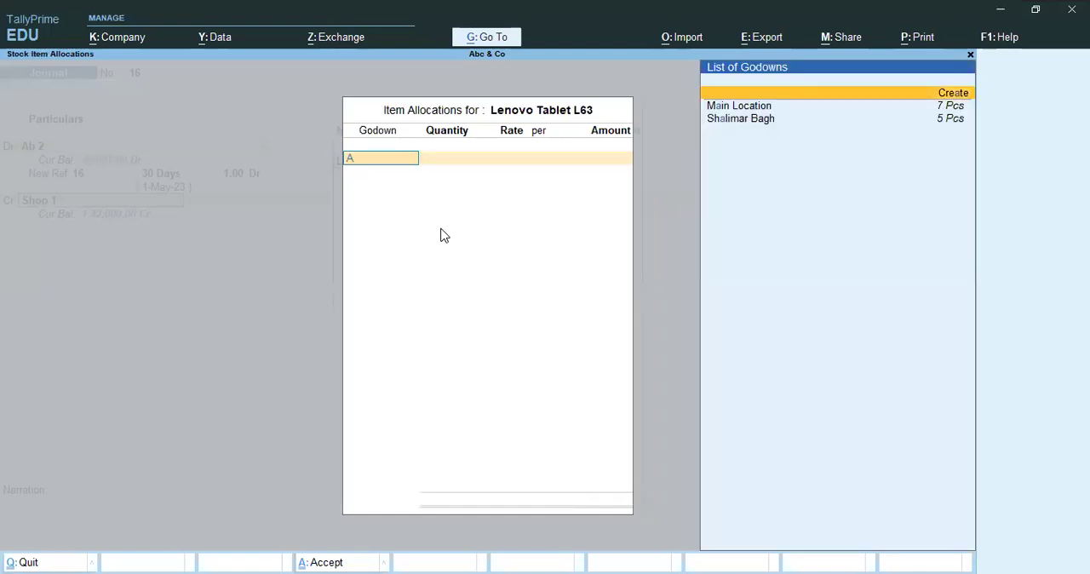
key(Return)
text(2)
key(Return)
key(Return)
key(Return)
key(Return)
key(Return)
key(Return)
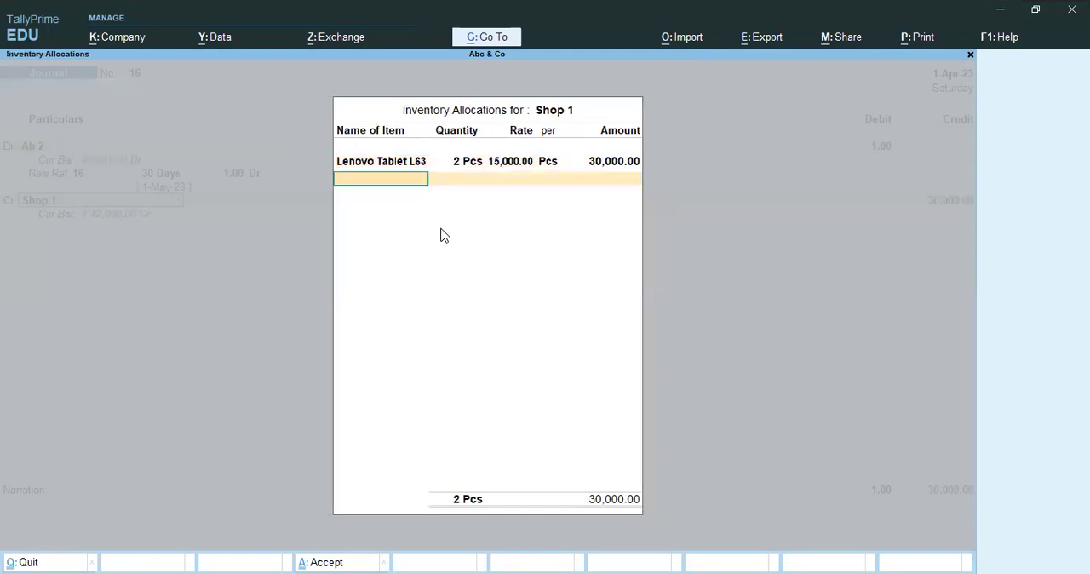
Add Samsung Mobile M40 as the second stock item in the inventory allocations for Shop 1.
text(A)
key(Down)
key(Down)
key(Down)
key(Down)
key(Down)
key(Down)
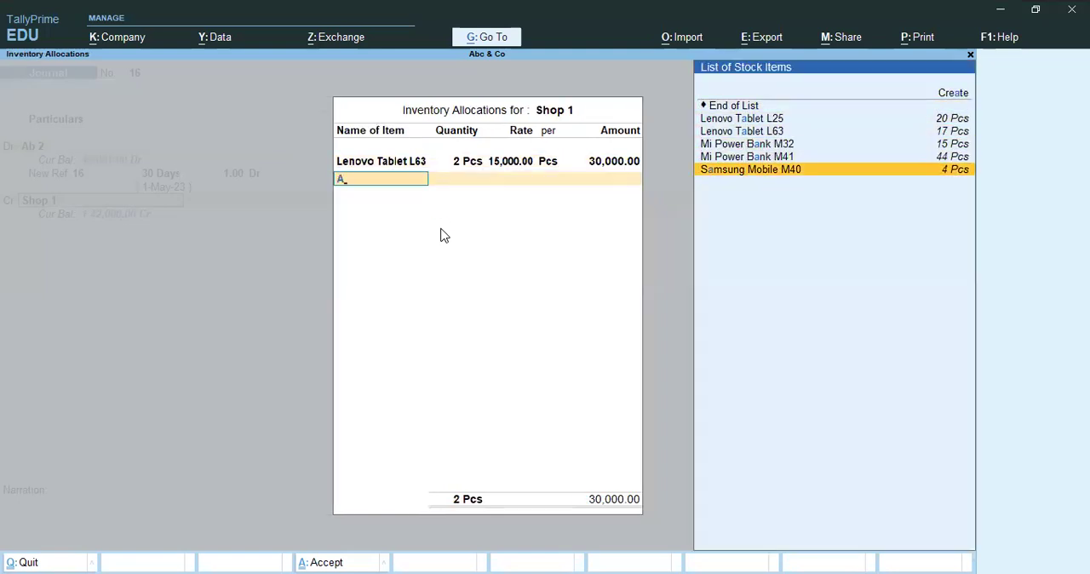
key(Up)
key(Up)
key(Up)
key(Down)
key(Down)
key(Down)
key(Return)
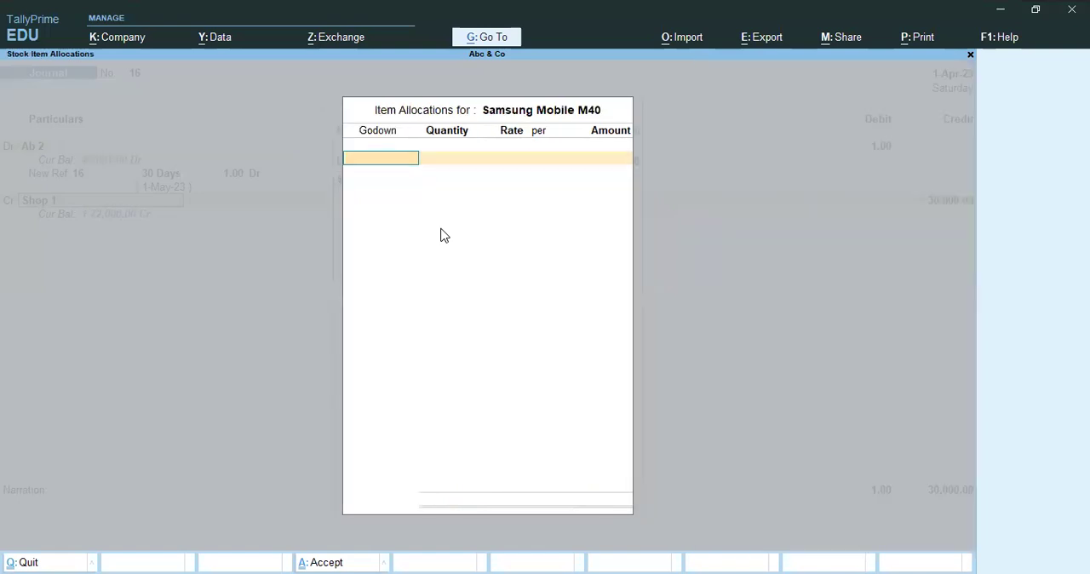
Allocate 1 Pcs of Samsung Mobile M40 from Main Location at 15,000.00 and complete the inventory allocations.
text(A)
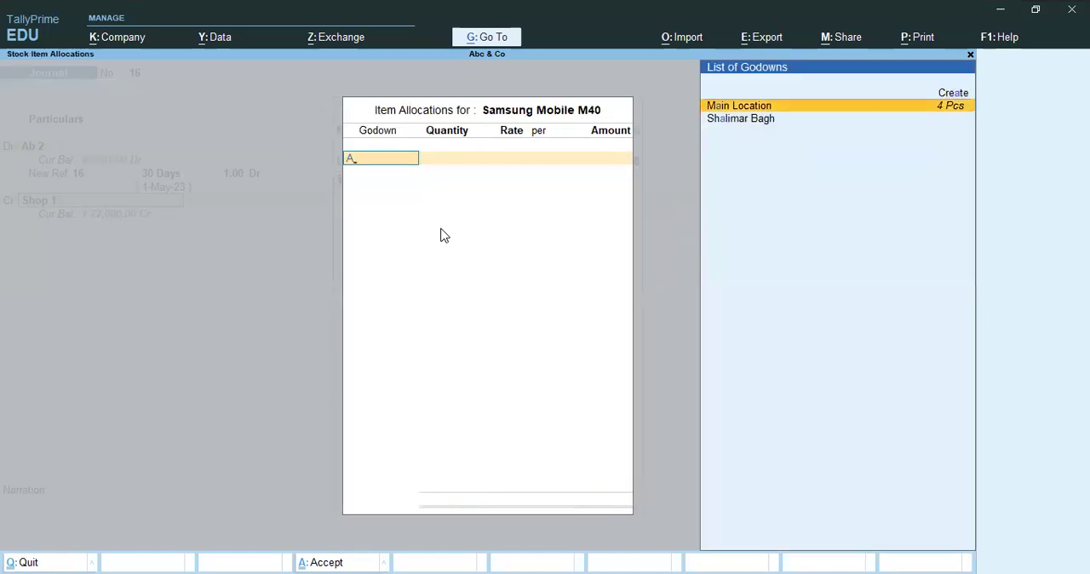
key(Return)
text(1)
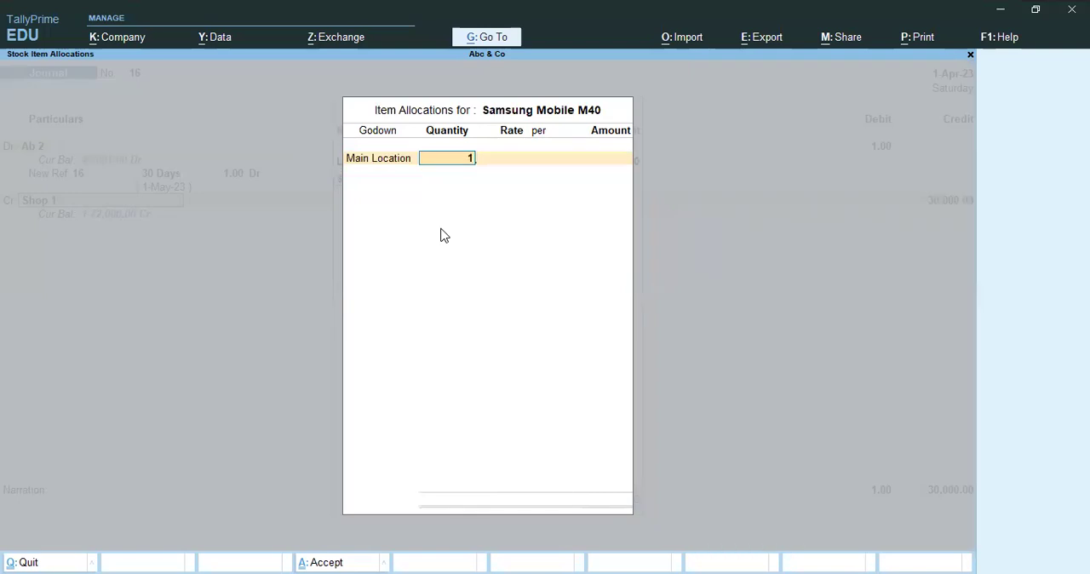
key(Return)
key(Return)
key(Return)
key(Return)
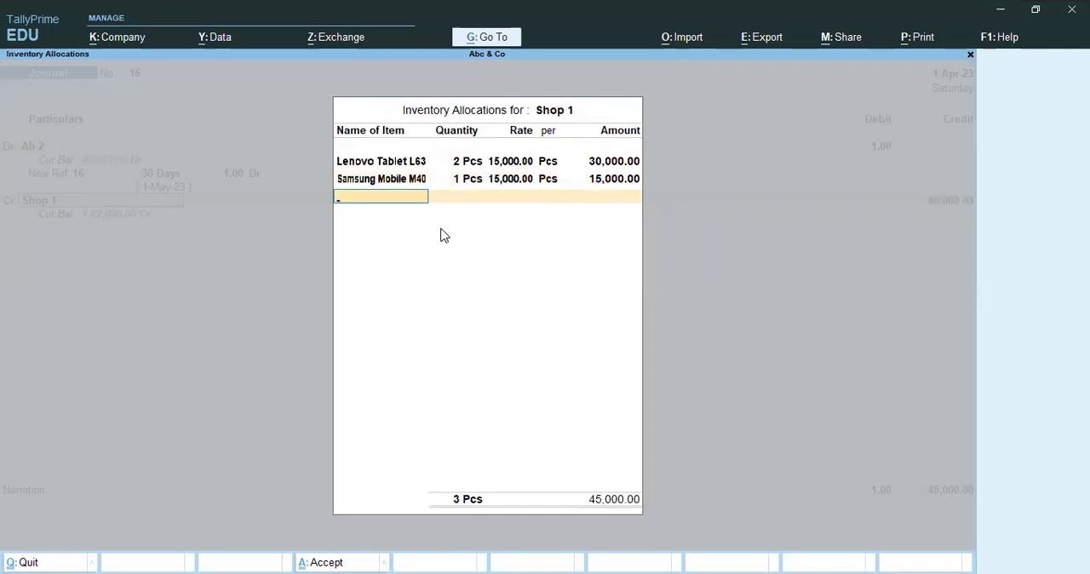
key(Return)
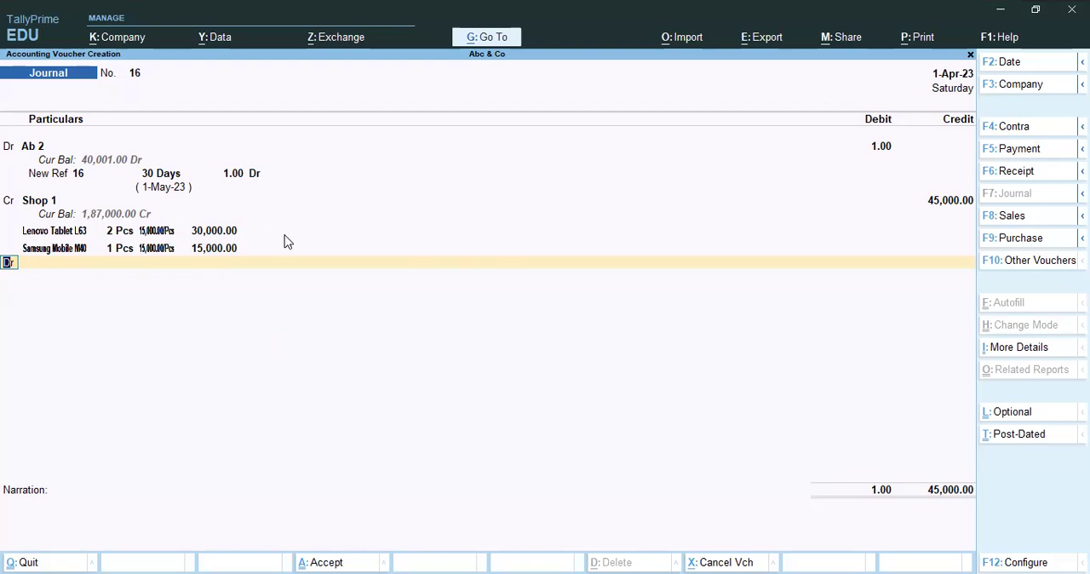
Set the debit amount of Ab 2 to 30000 and match its New Ref 16 bill amount.
click(880, 146)
text(30000)
key(Return)
key(Return)
key(Return)
key(Return)
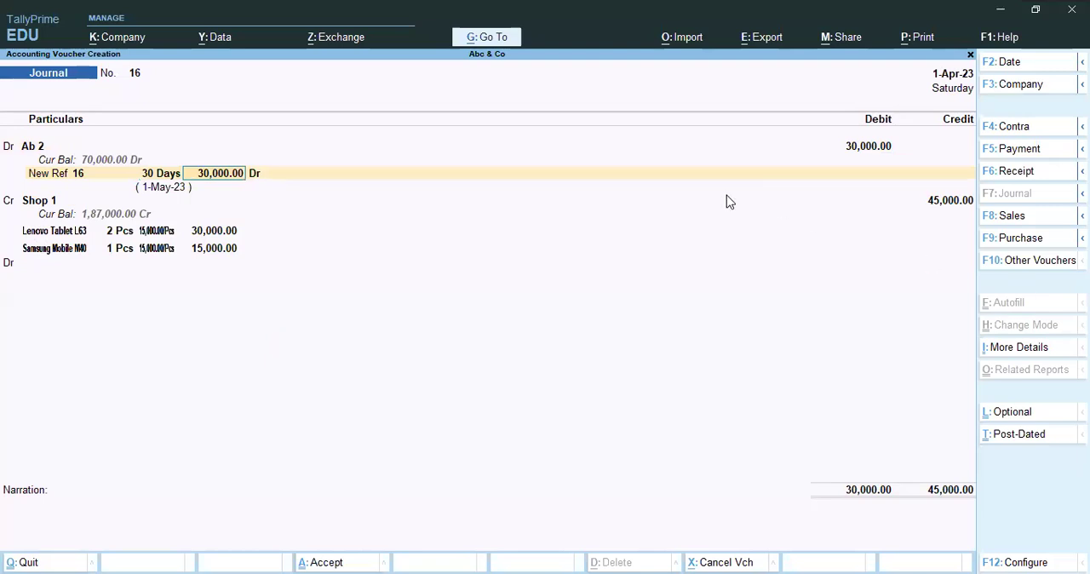
Debit the Cash ledger with the remaining 15,000.00 of the sale.
key(Return)
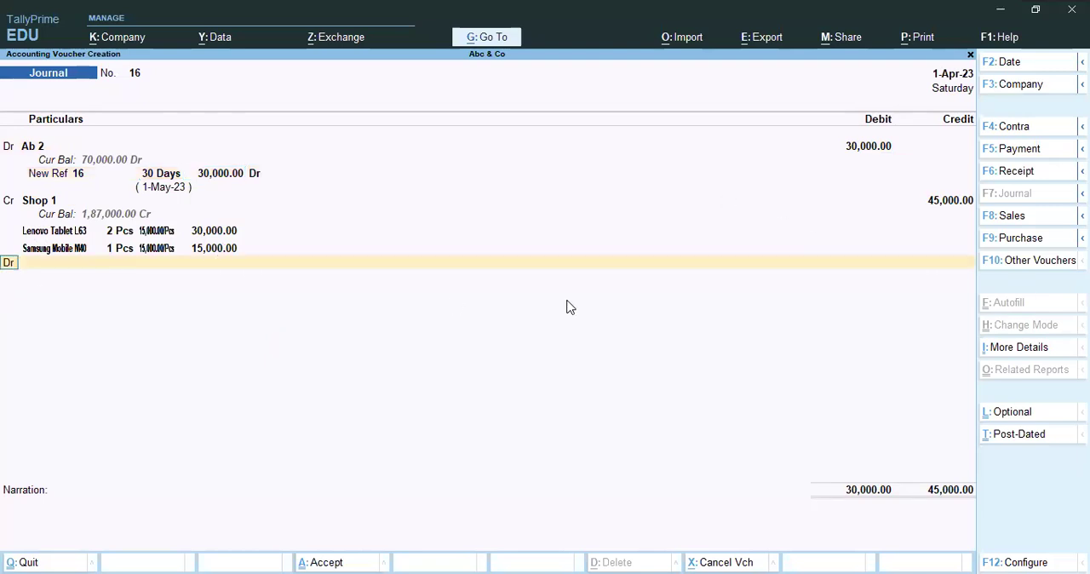
text(Cas)
key(Return)
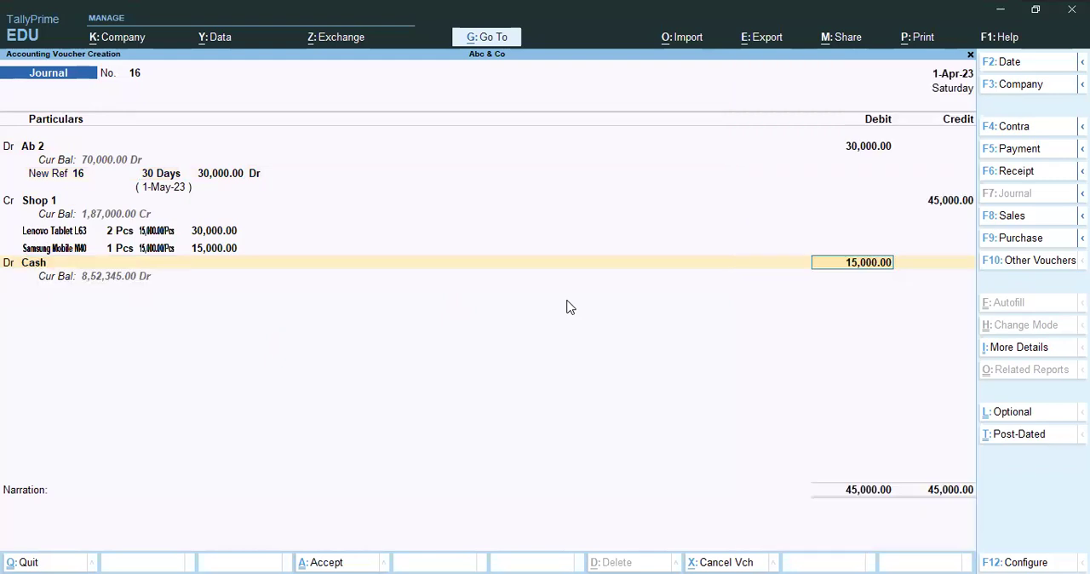
key(Return)
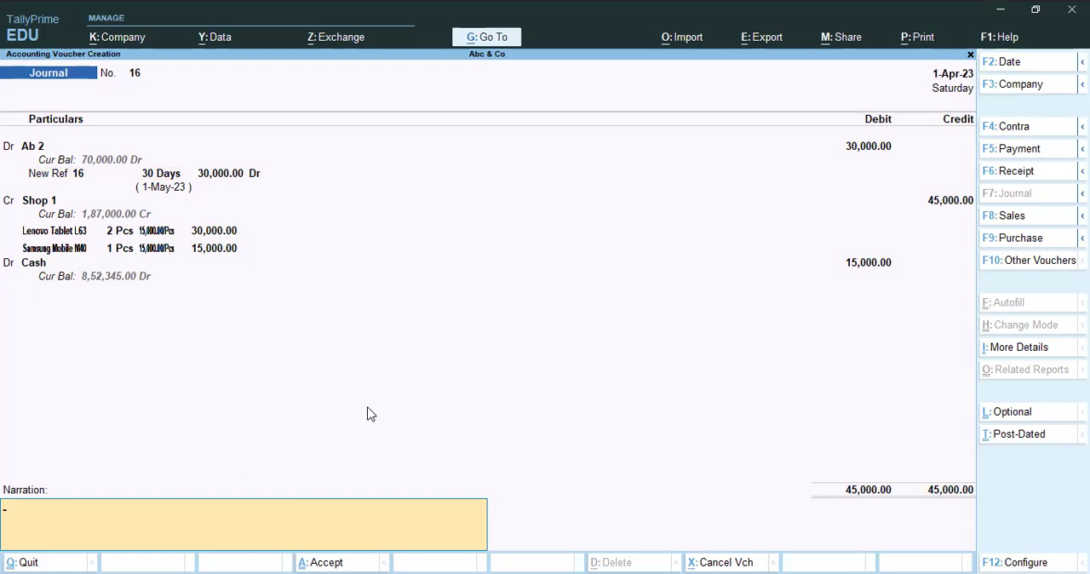
Enter the narration "Being goods sold" and save the journal voucher.
text(Being goods sold)
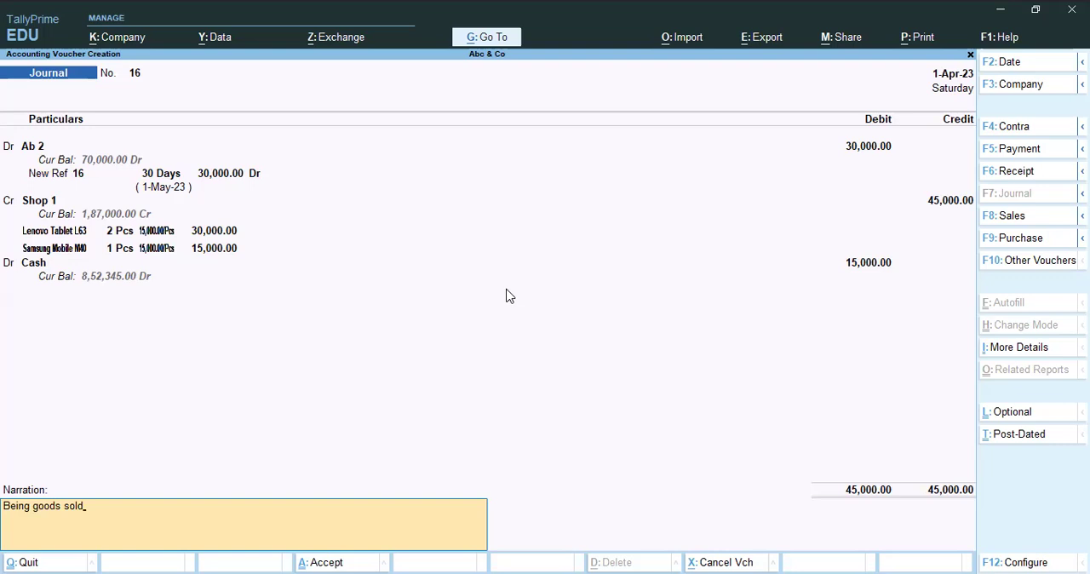
key(Return)
key(y)
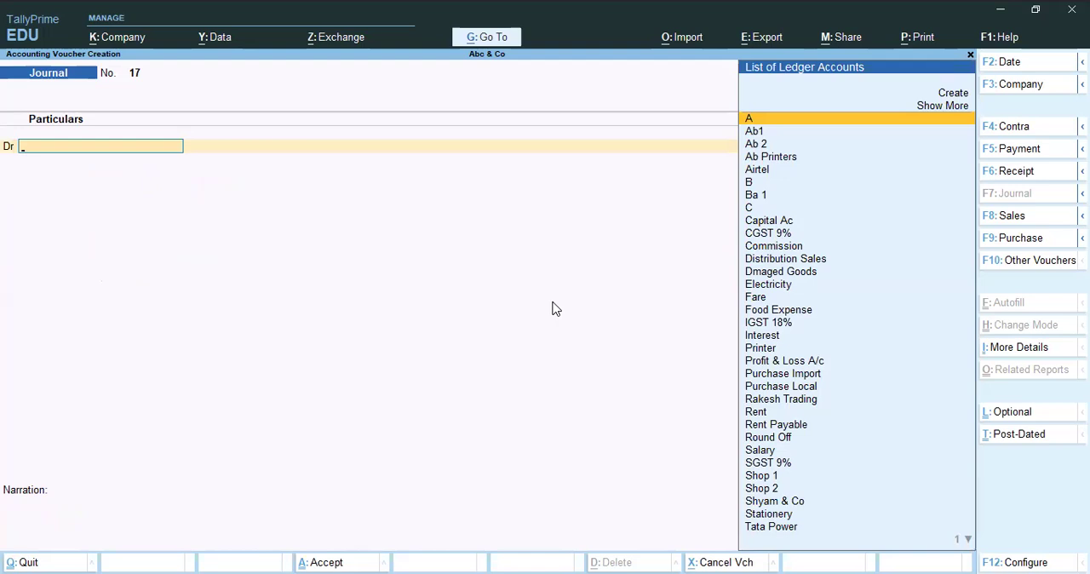
key(alt)
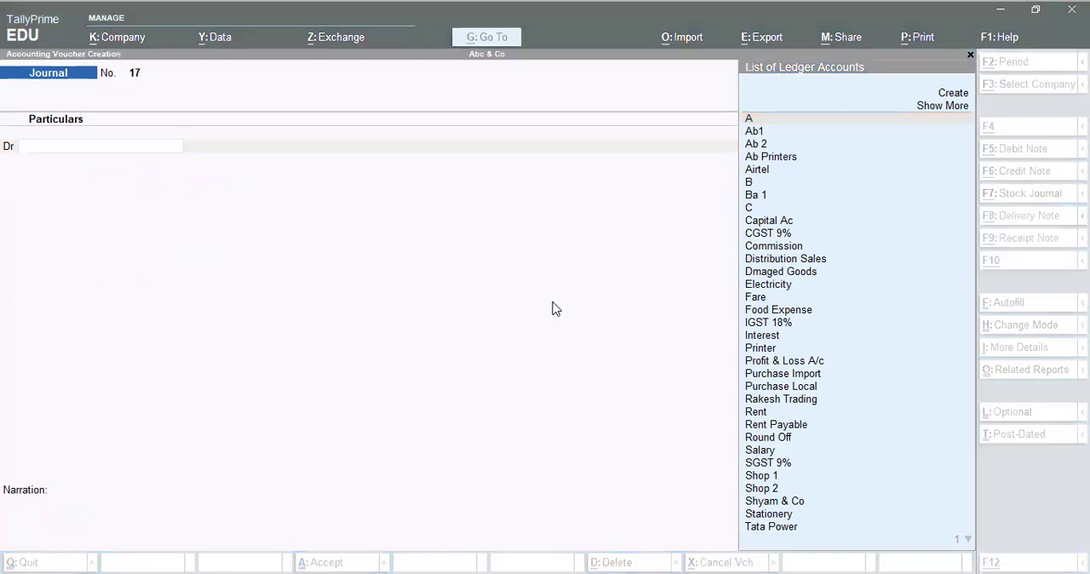
click(417, 325)
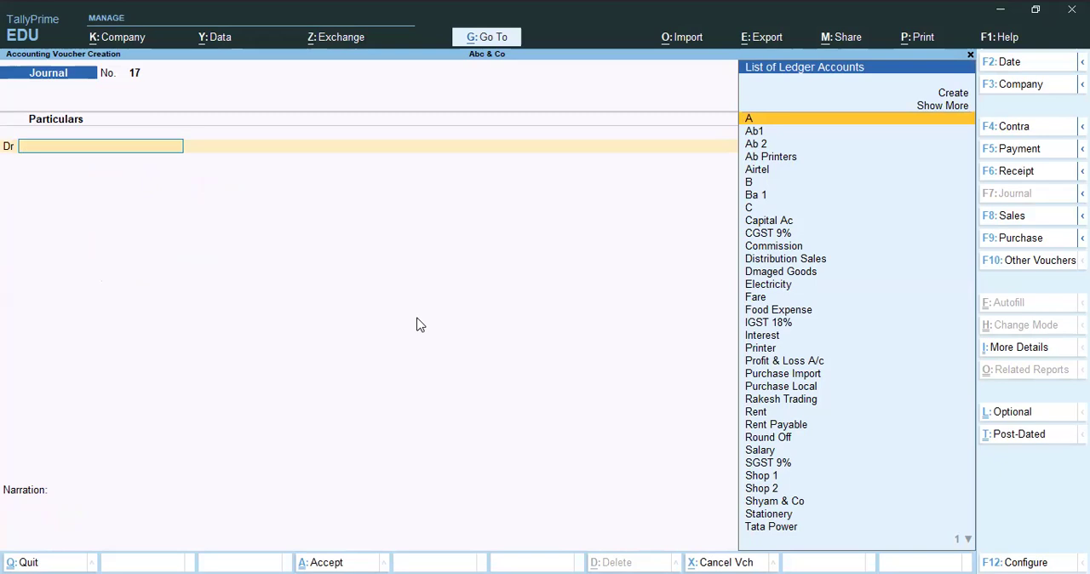
Leave the blank journal voucher and open the ledger selection in Account Books, filtering for "Ab".
key(Escape)
key(Escape)
key(n)
key(d)
key(a)
key(l)
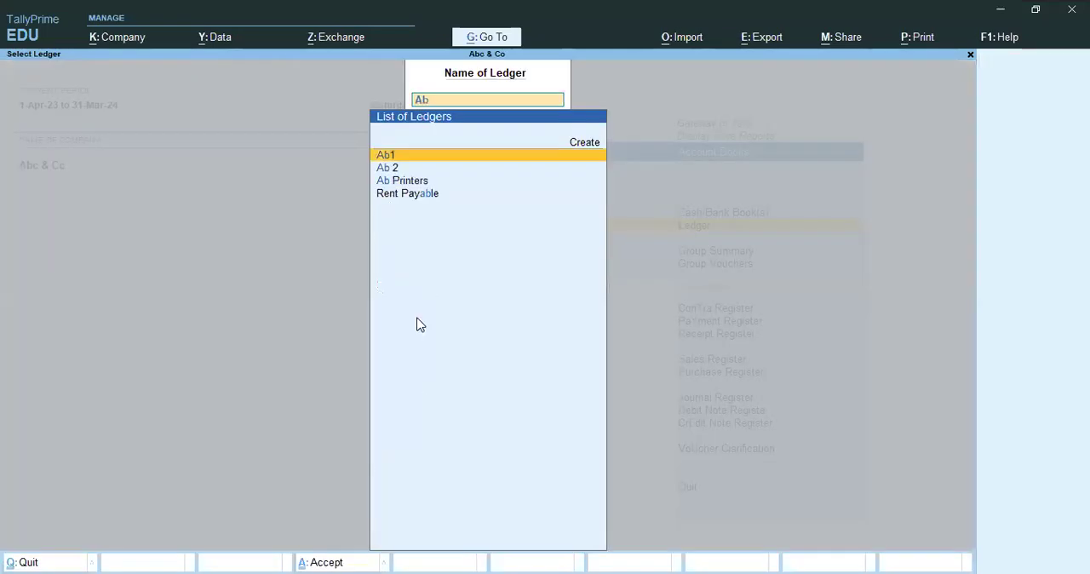
Display the Ab 2 ledger vouchers and examine the party's bill-wise pending bills.
key(Down)
key(Up)
key(Down)
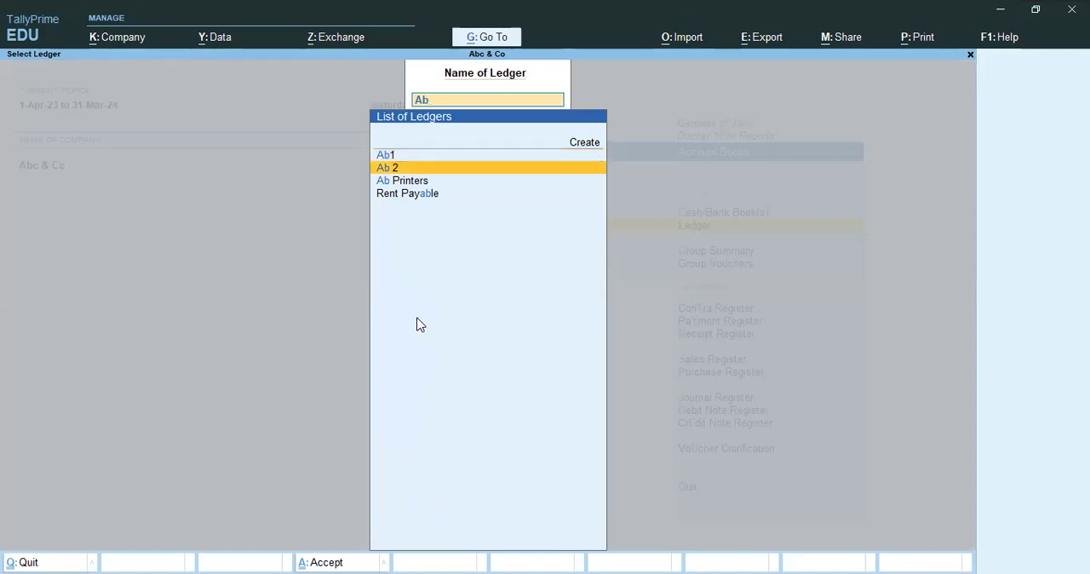
key(Up)
key(Down)
key(Return)
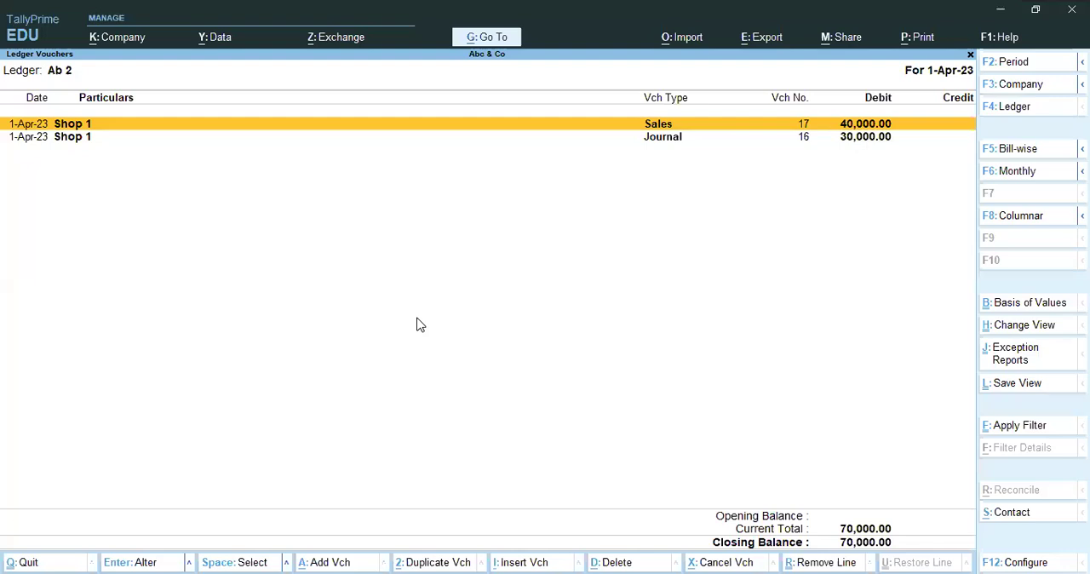
key(F5)
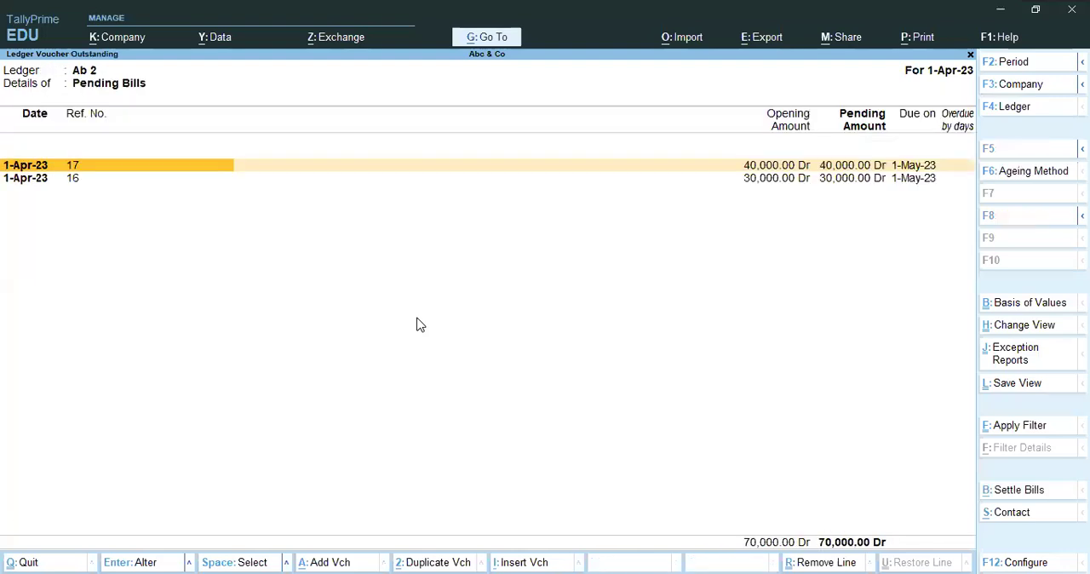
key(Escape)
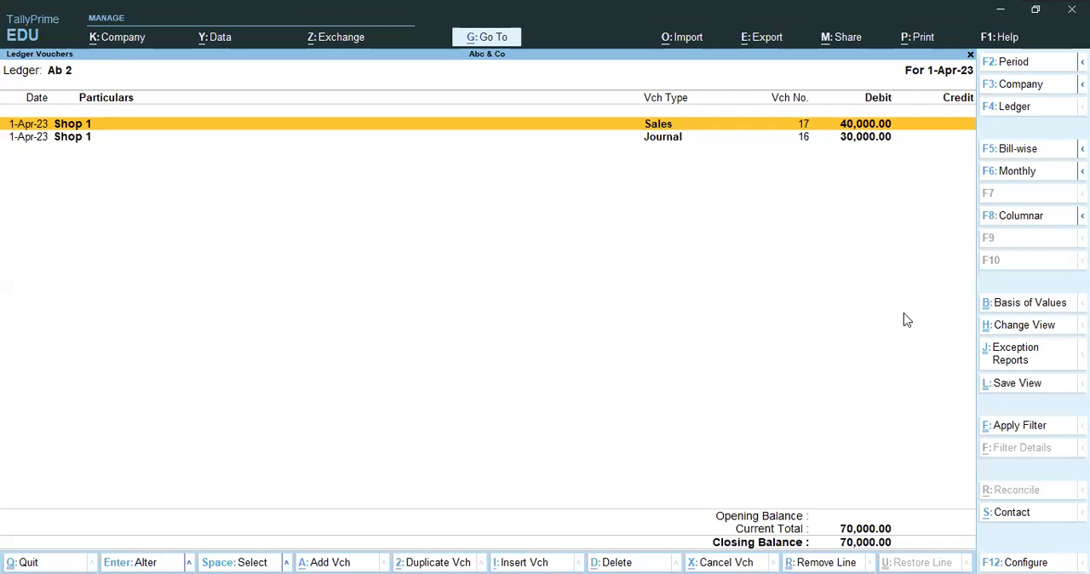
Examine the Ab1 ledger vouchers and its bill-wise details, and return to the Gateway of Tally.
key(F4)
text(Ab)
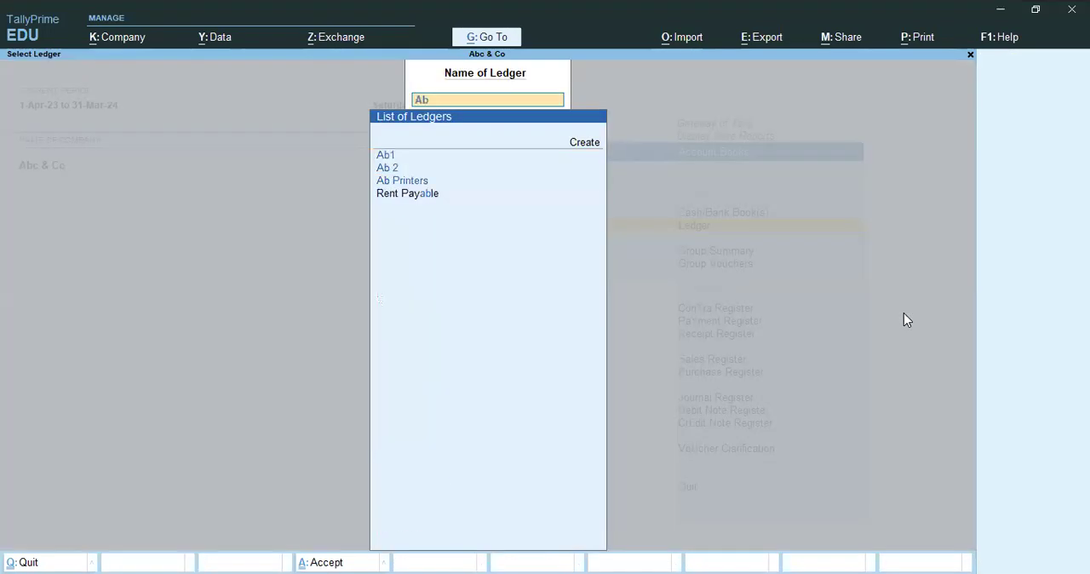
key(Return)
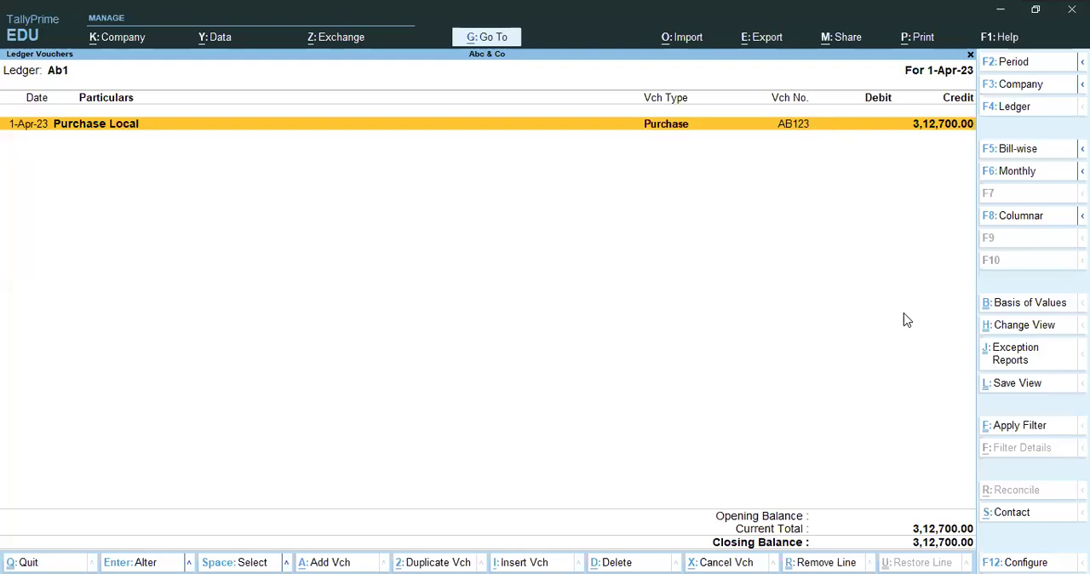
key(F5)
key(Escape)
key(Escape)
key(Escape)
key(Escape)
key(Escape)
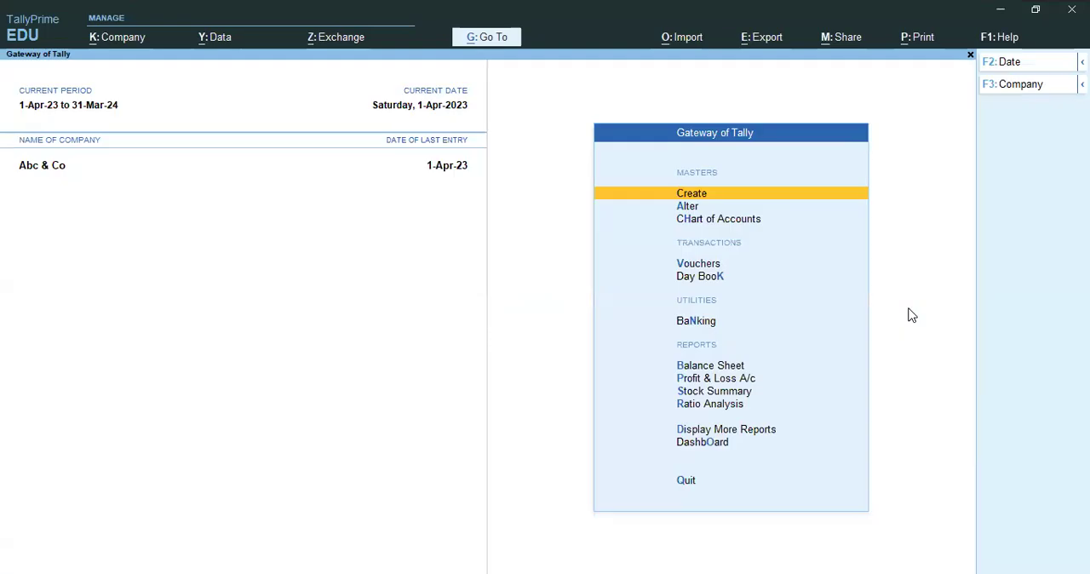
Open a new Journal voucher and debit the Ab1 ledger with 70000.
key(v)
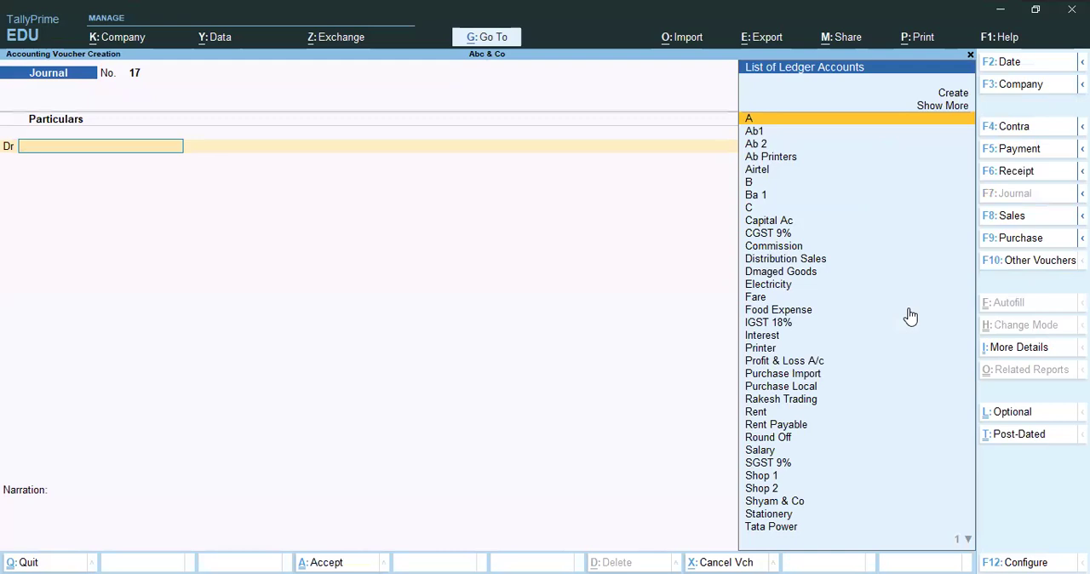
key(Down)
key(Return)
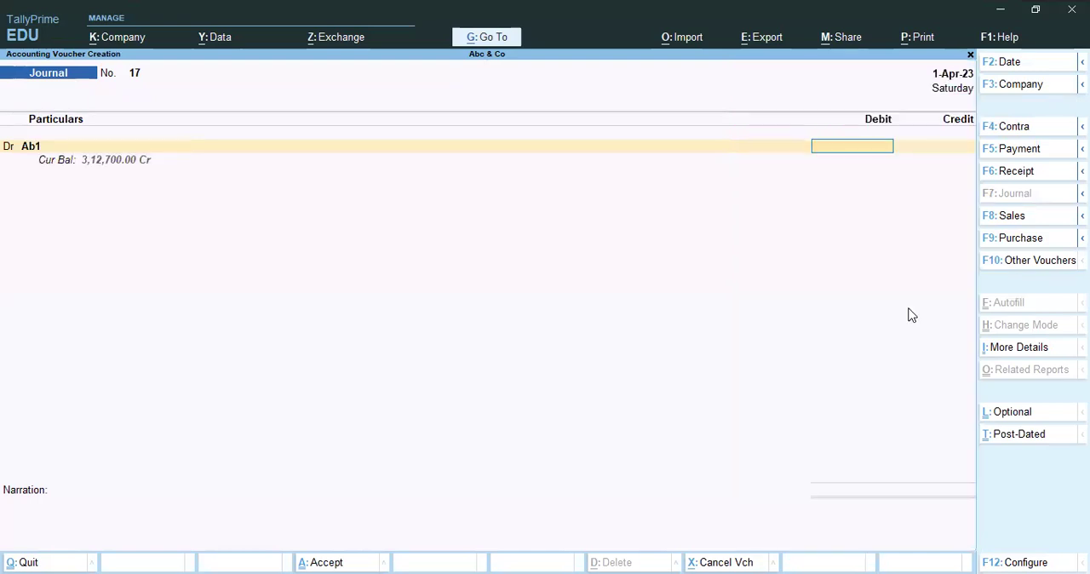
text(70000)
key(Return)
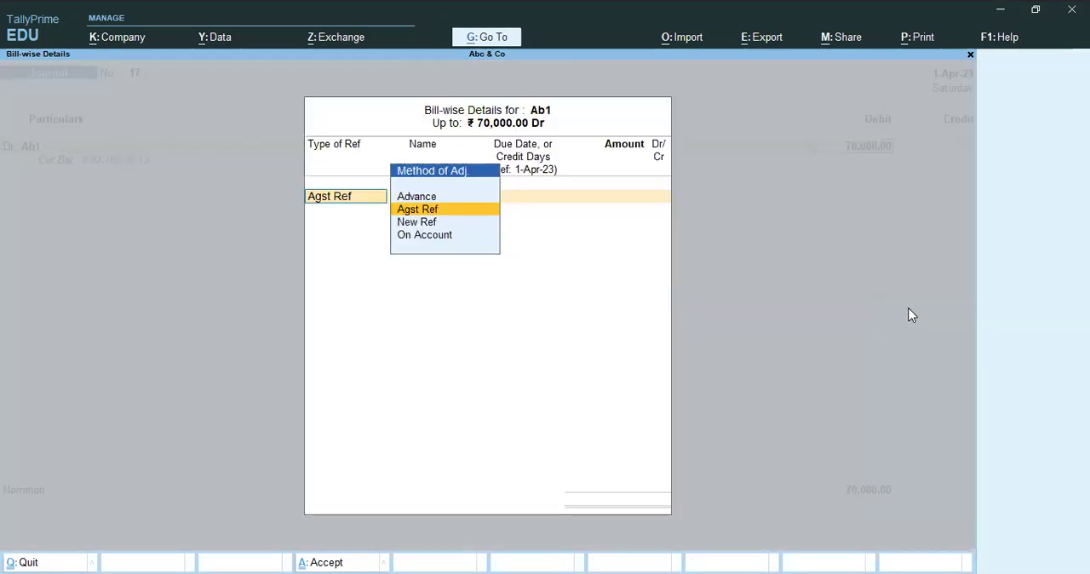
Allocate Ab1's 70,000 debit against pending bill AB123 and choose Ab 2 as the credit ledger.
key(Return)
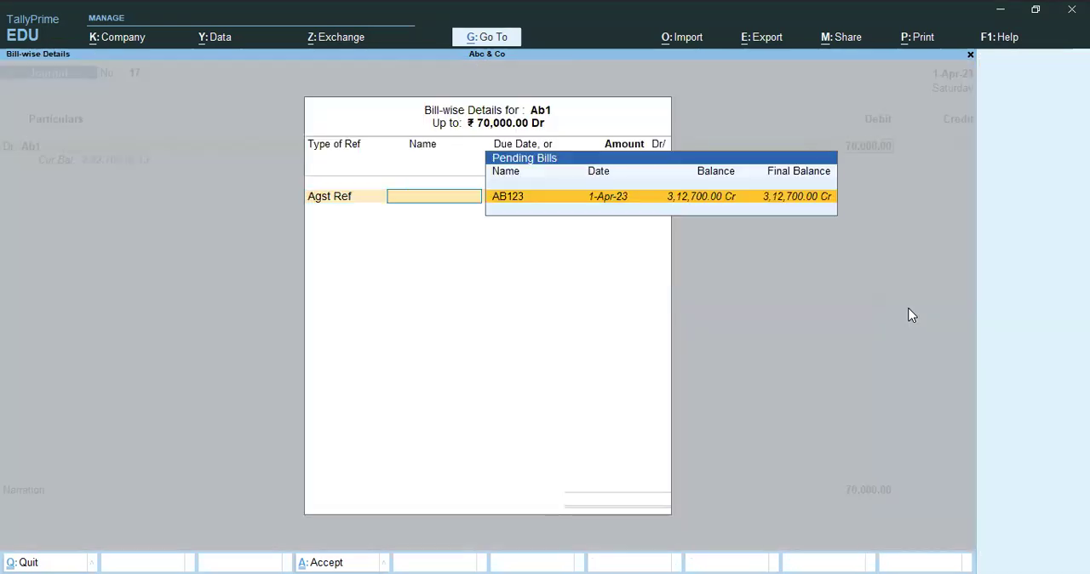
key(Return)
key(Return)
key(Return)
Credit Ab 2 with 70,000, allocated against pending bills 16 for 30,000 and 17 for 40,000.
key(Return)
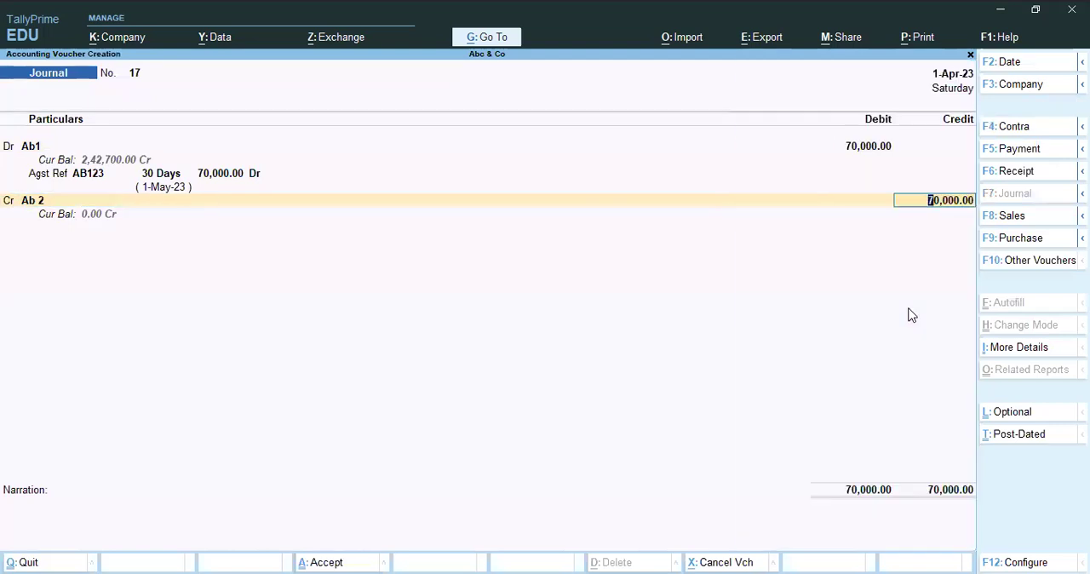
key(Return)
key(Return)
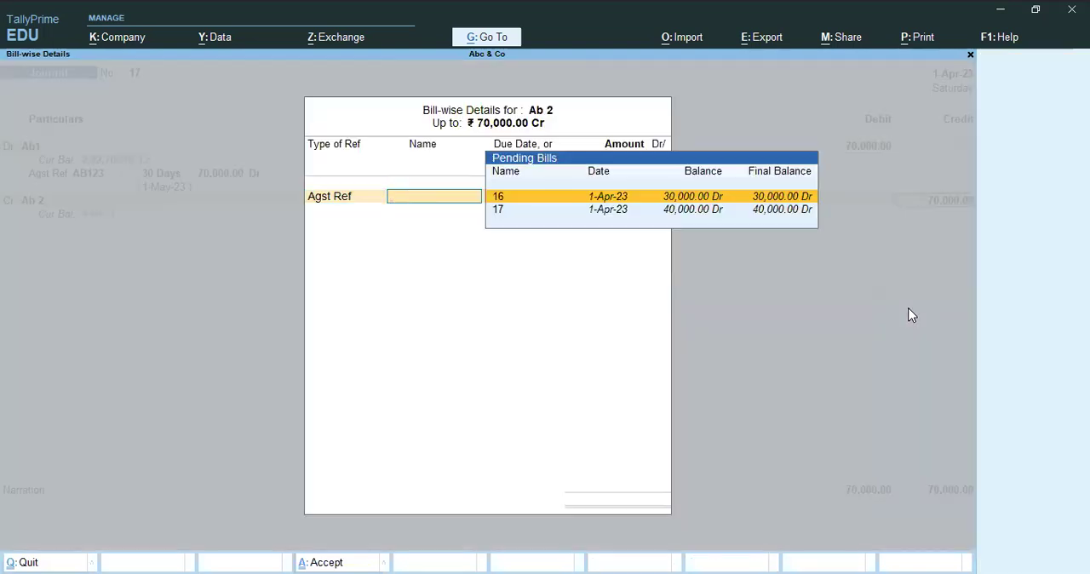
key(Down)
key(Up)
key(Return)
key(Return)
key(Return)
key(Return)
key(Return)
key(Return)
key(Return)
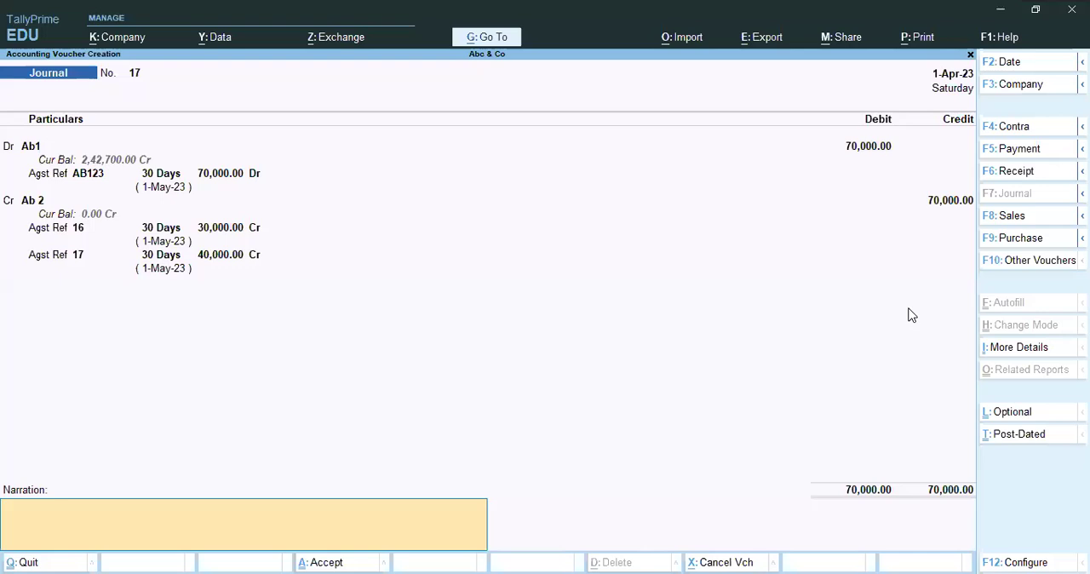
Enter the narration "Being debtor ac clear" and save the journal voucher.
text(Being ac)
key(BackSpace)
key(BackSpace)
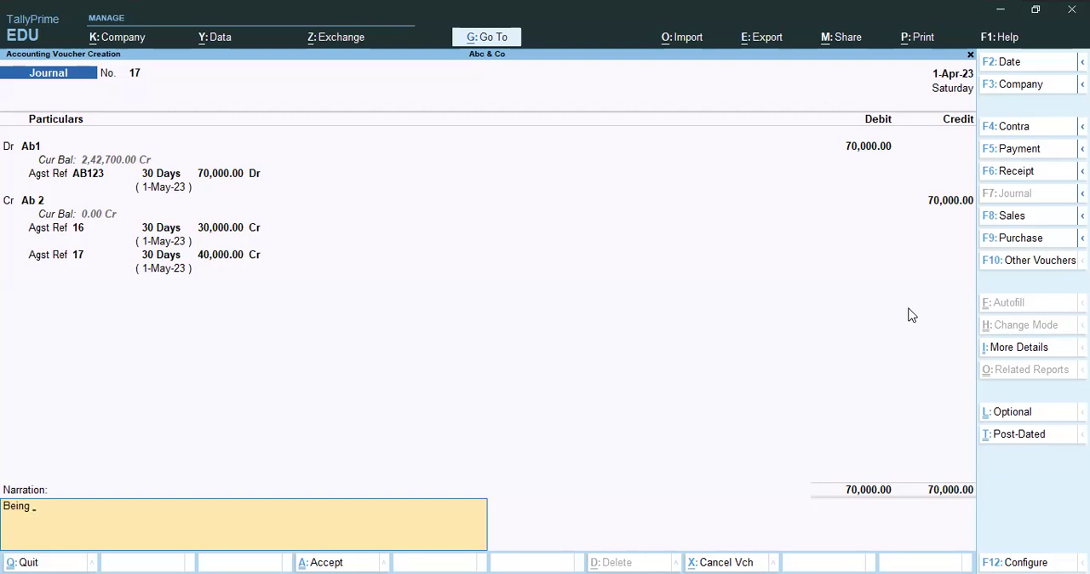
text(debtor ac clear)
key(Return)
key(Return)
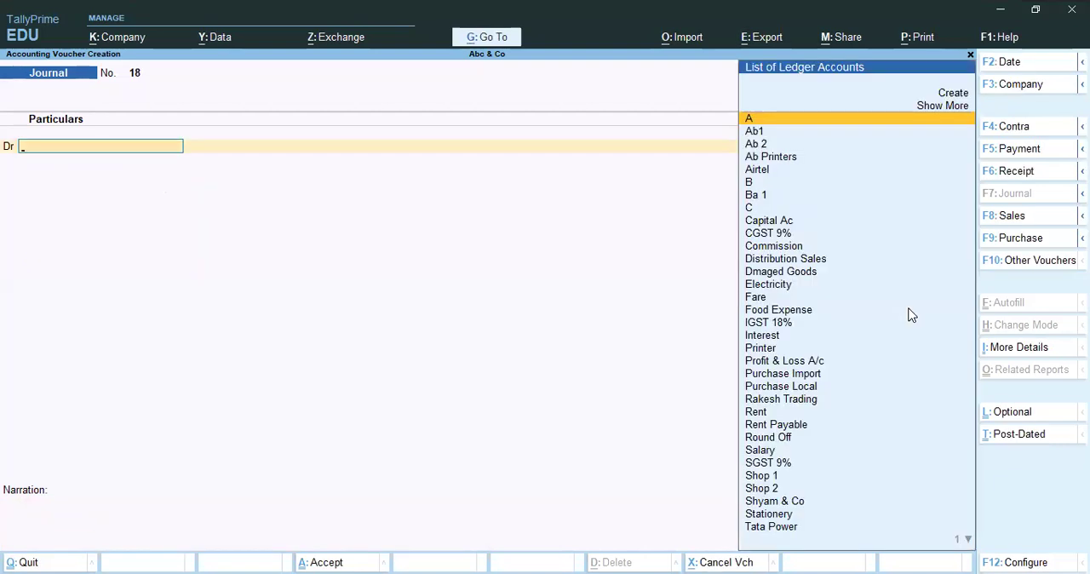
Leave the blank voucher, open the Ab 2 ledger in Account Books, and examine its vouchers and bill-wise pending bills.
key(Escape)
key(Escape)
key(Escape)
text(dalAb)
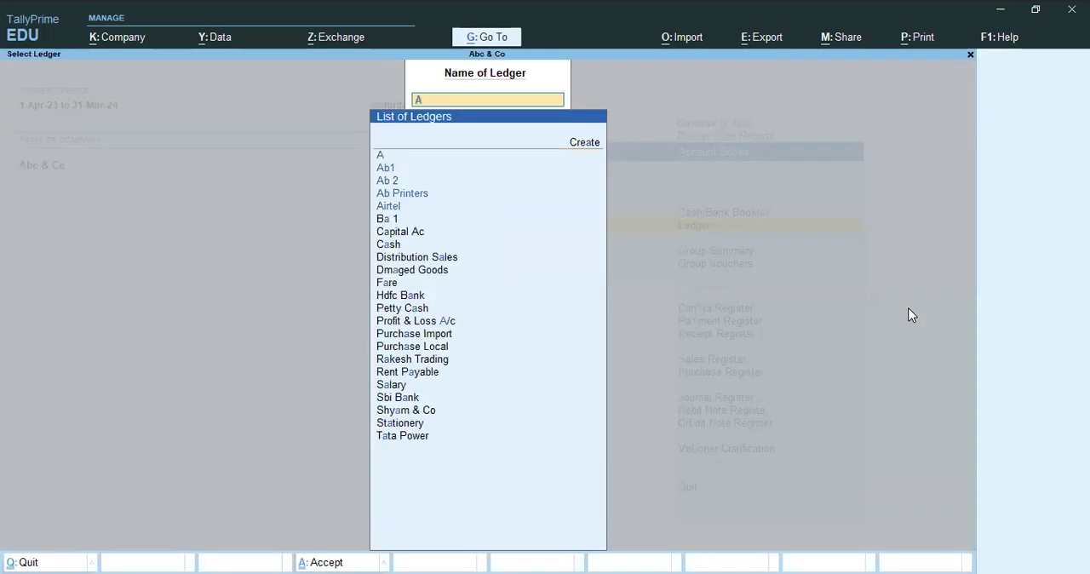
key(Down)
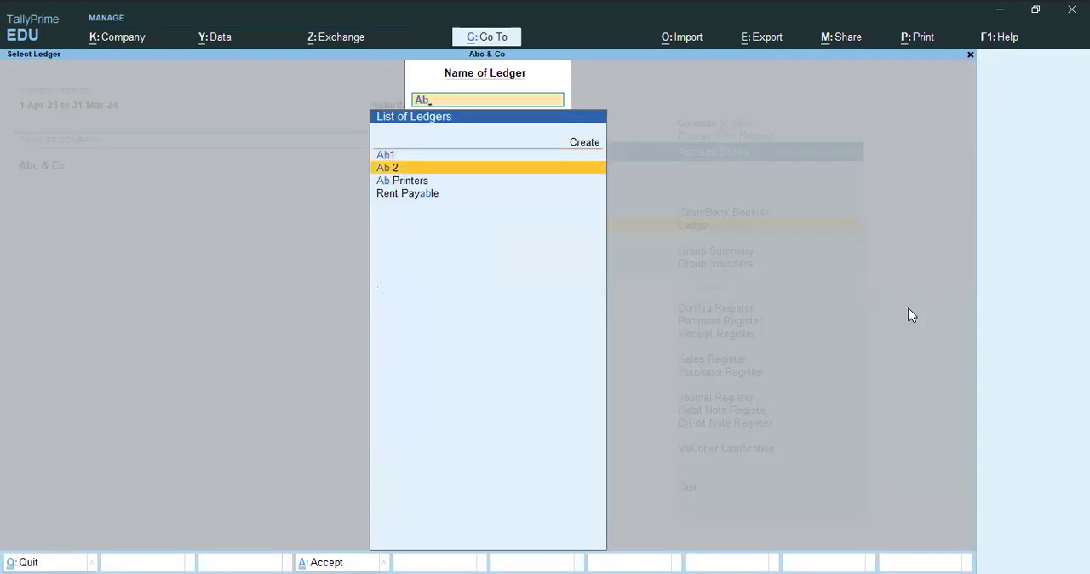
key(Return)
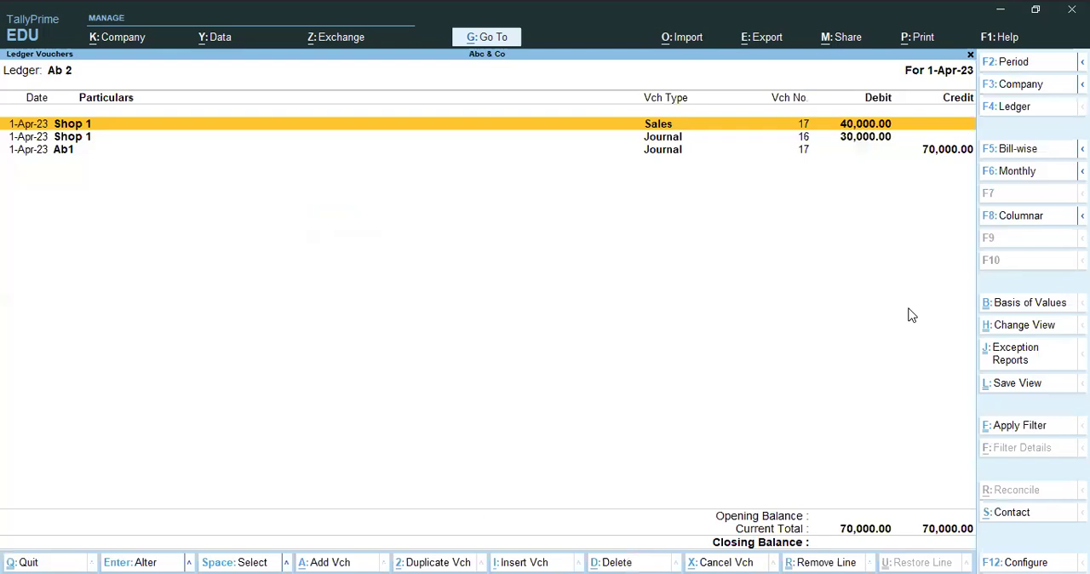
key(F5)
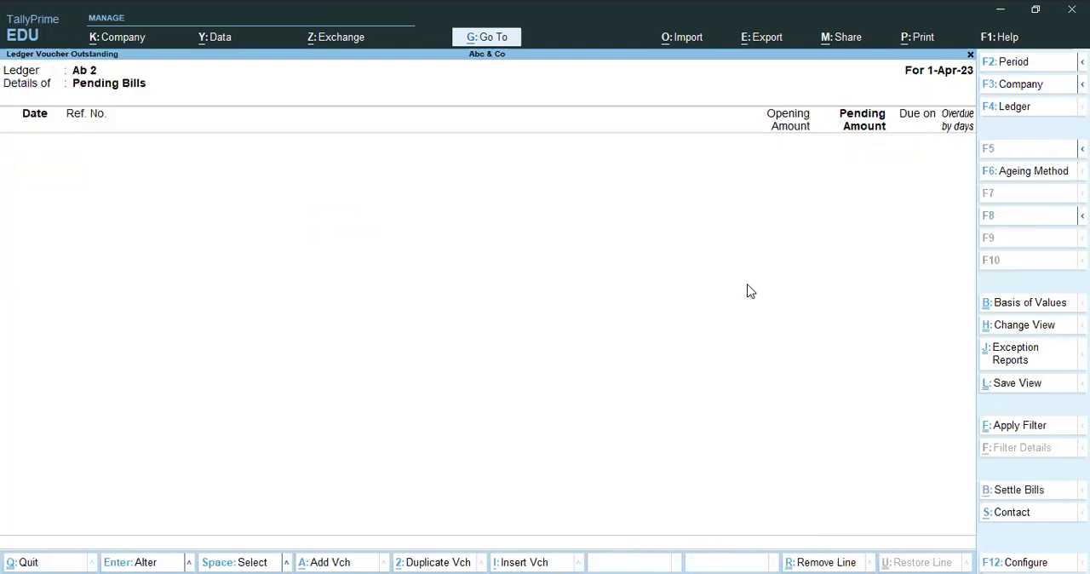
key(Escape)
key(Down)
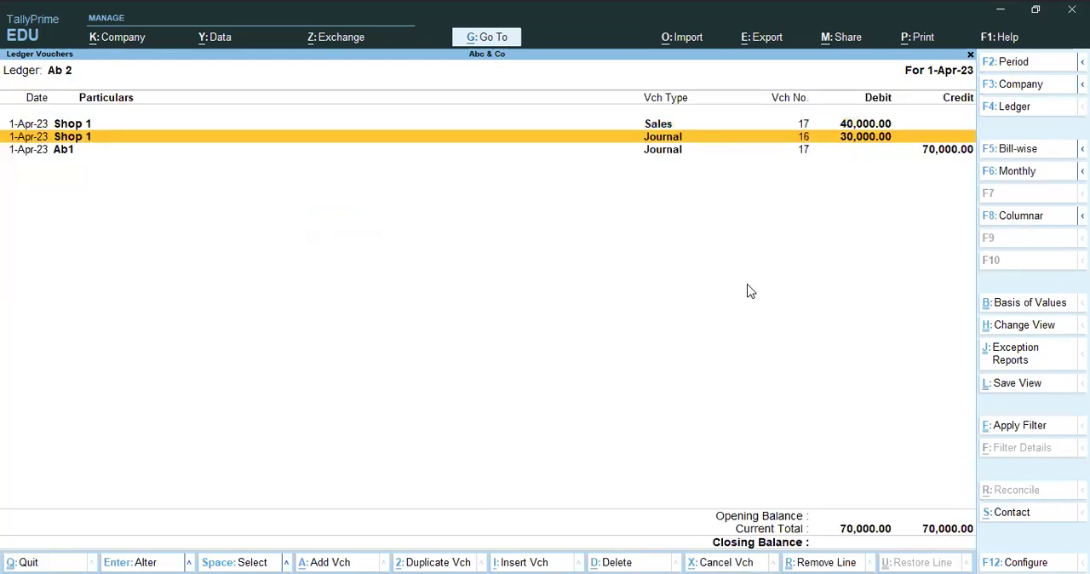
key(Down)
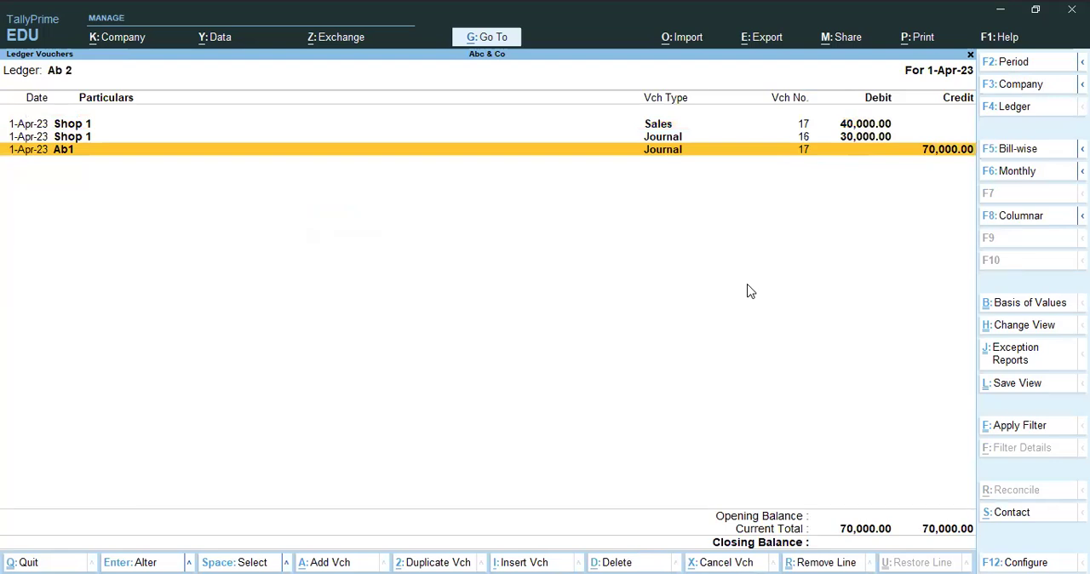
Switch to the Ab1 ledger and examine its vouchers and bill-wise pending bills.
key(Escape)
key(BackSpace)
text(Ab)
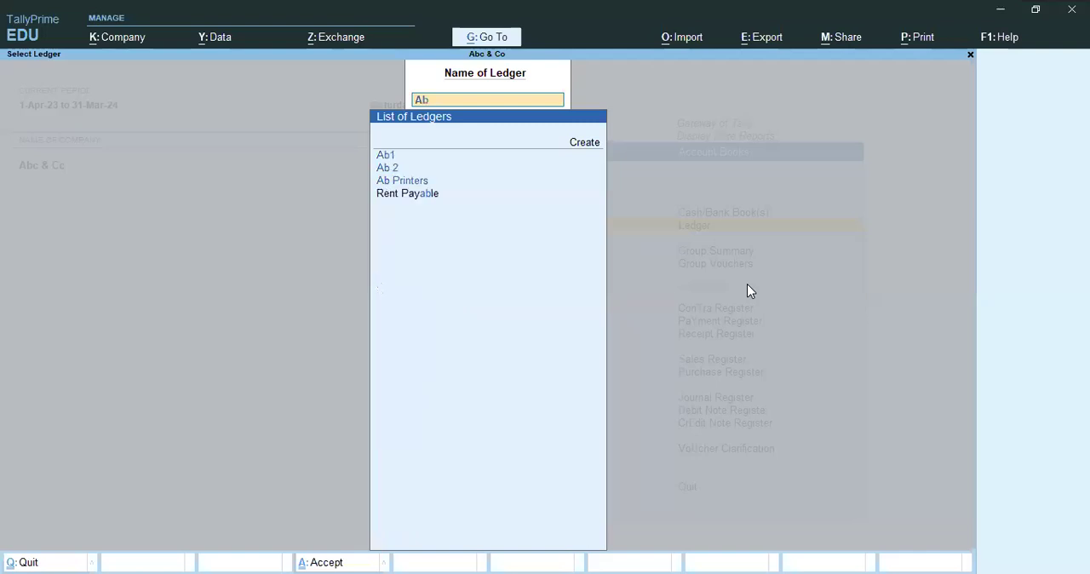
key(Return)
key(Down)
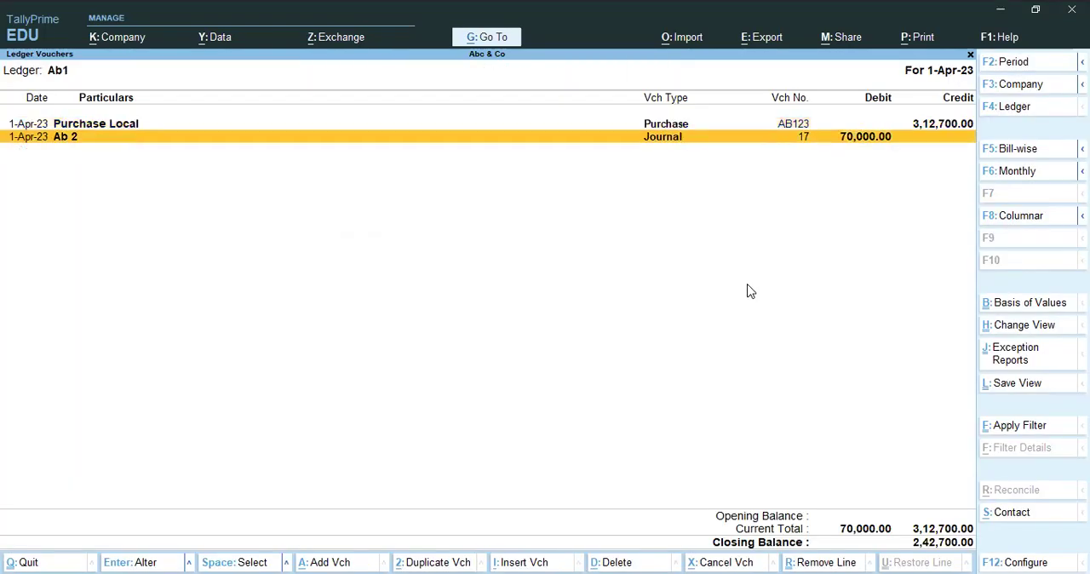
key(Up)
key(Down)
key(F5)
key(Escape)
key(Up)
key(Down)
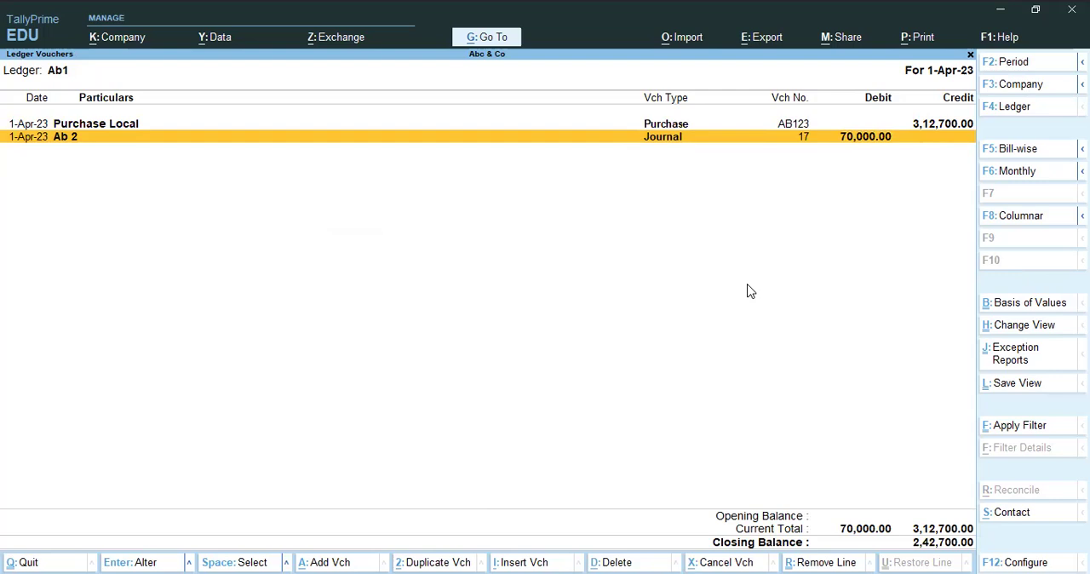
Leave the Ab1 ledger, start a new journal voucher, and debit Stationery with 2,500.
key(Return)
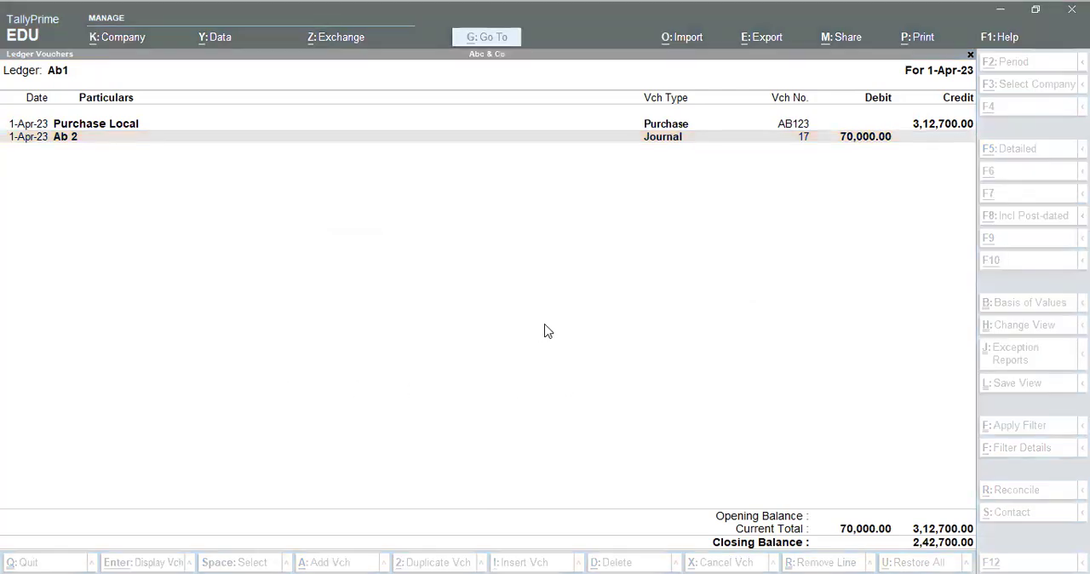
key(Escape)
key(Escape)
key(Escape)
key(Escape)
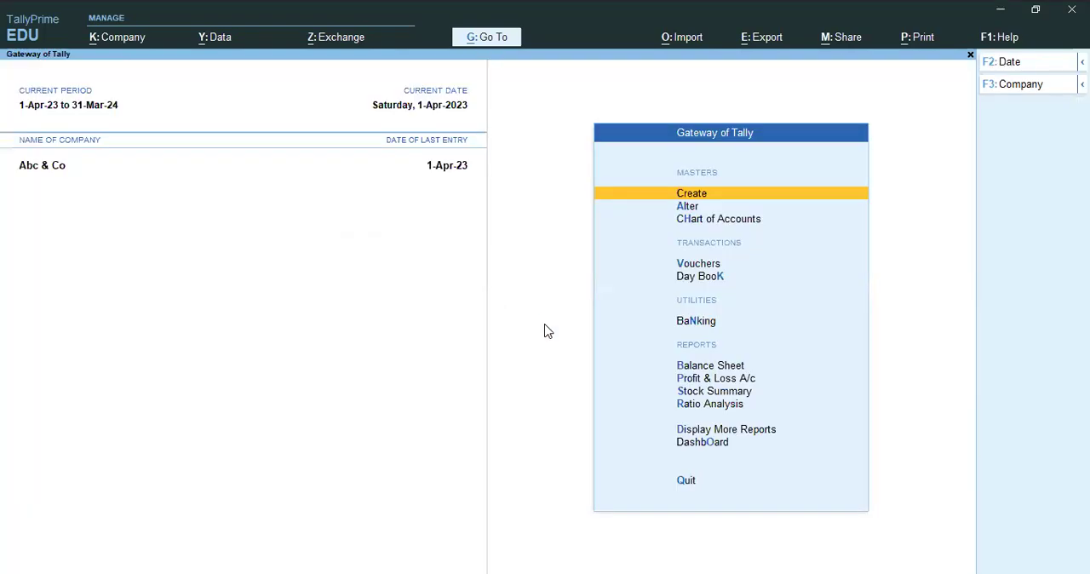
key(v)
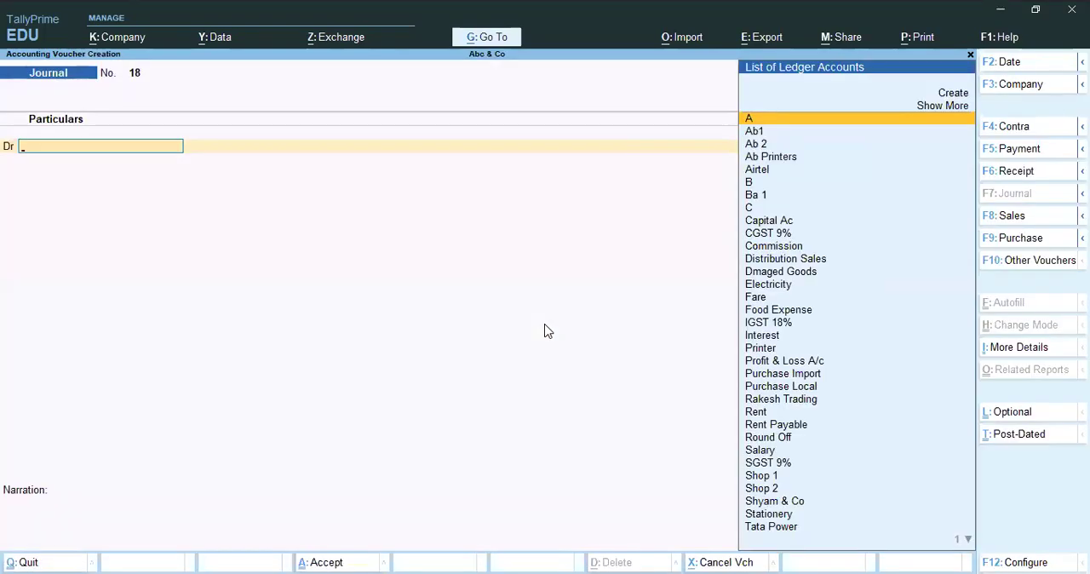
text(sta)
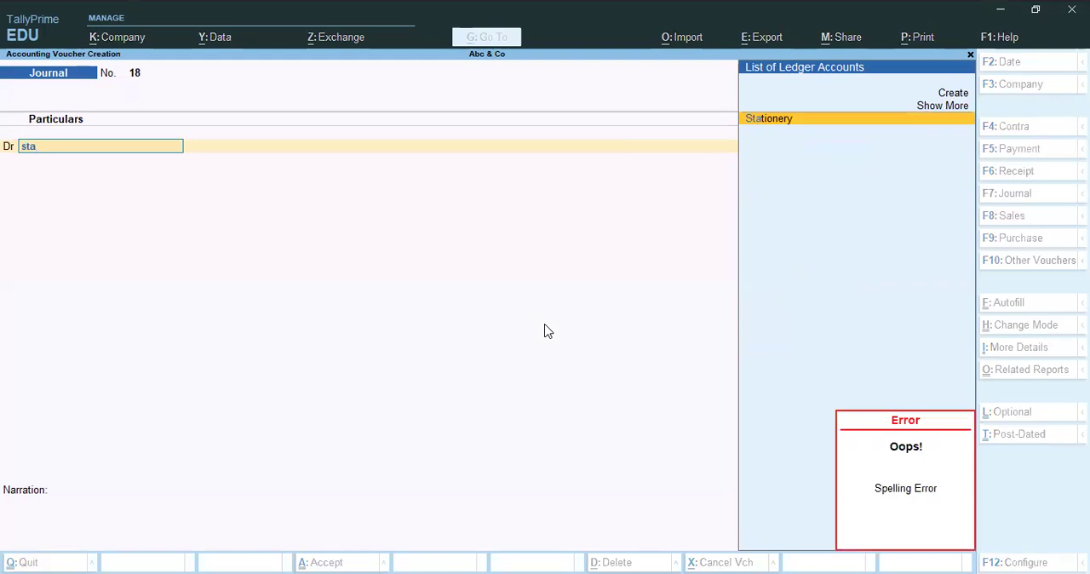
key(Return)
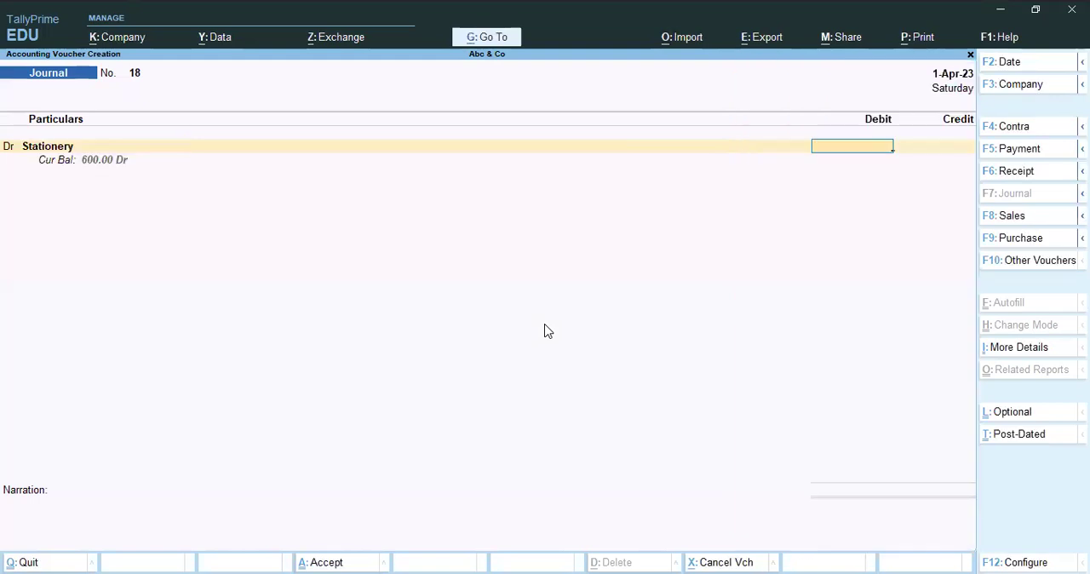
text(2500)
key(Return)
Add a second debit line to the journal voucher for Fare with 500.
key(d)
key(Return)
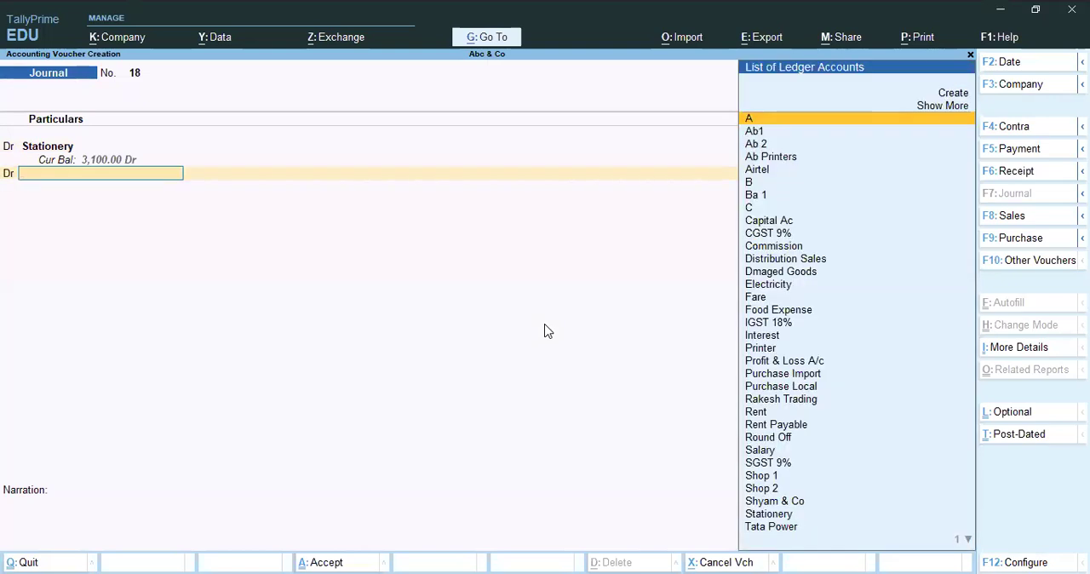
text(f)
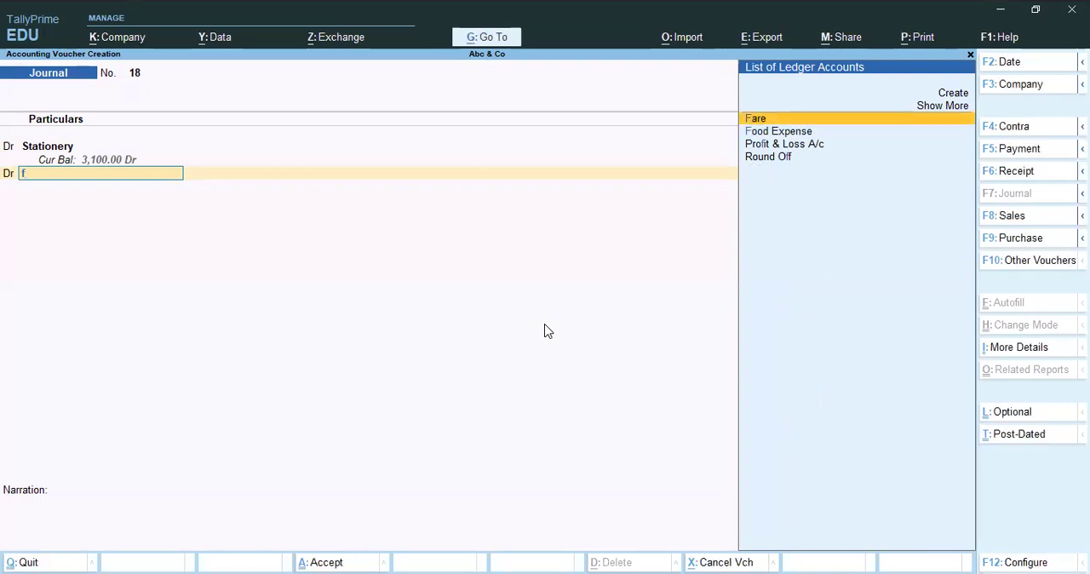
key(Return)
text(500)
key(Return)
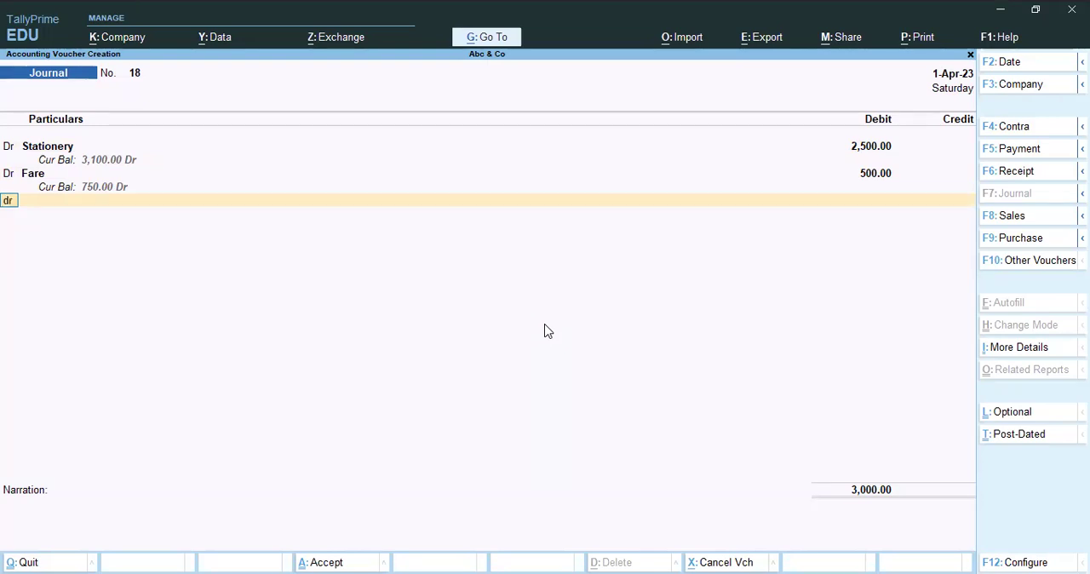
Add a third debit line to the journal voucher for ledger A with 700.
text(d)
key(Return)
text(A)
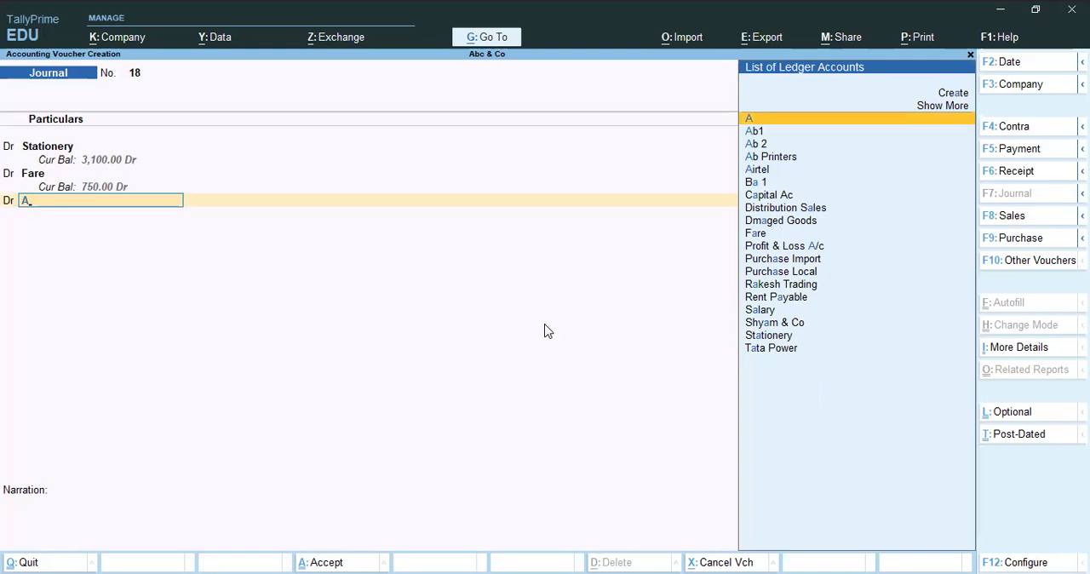
key(Return)
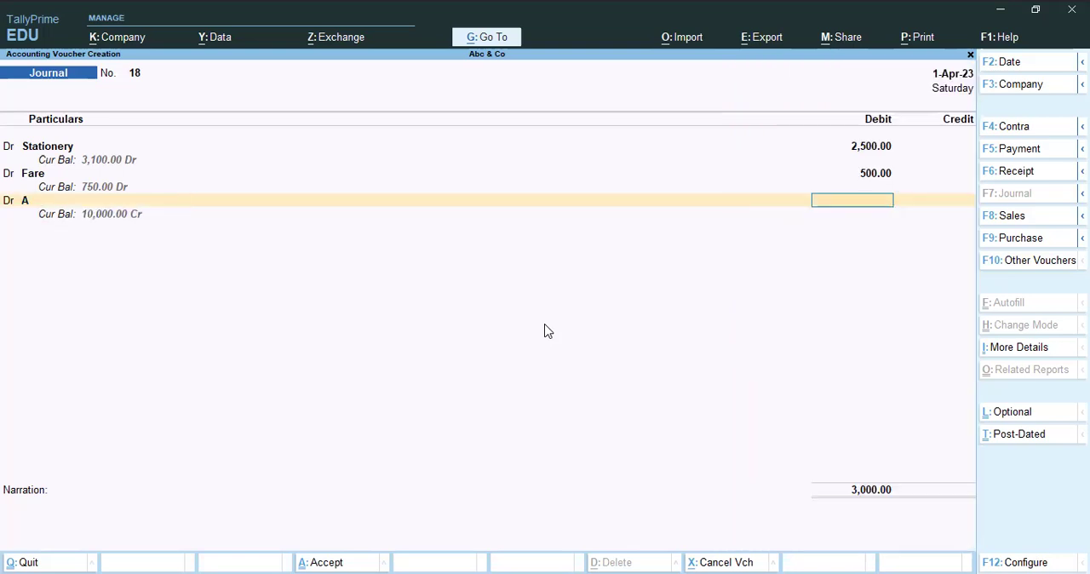
text(700)
key(Return)
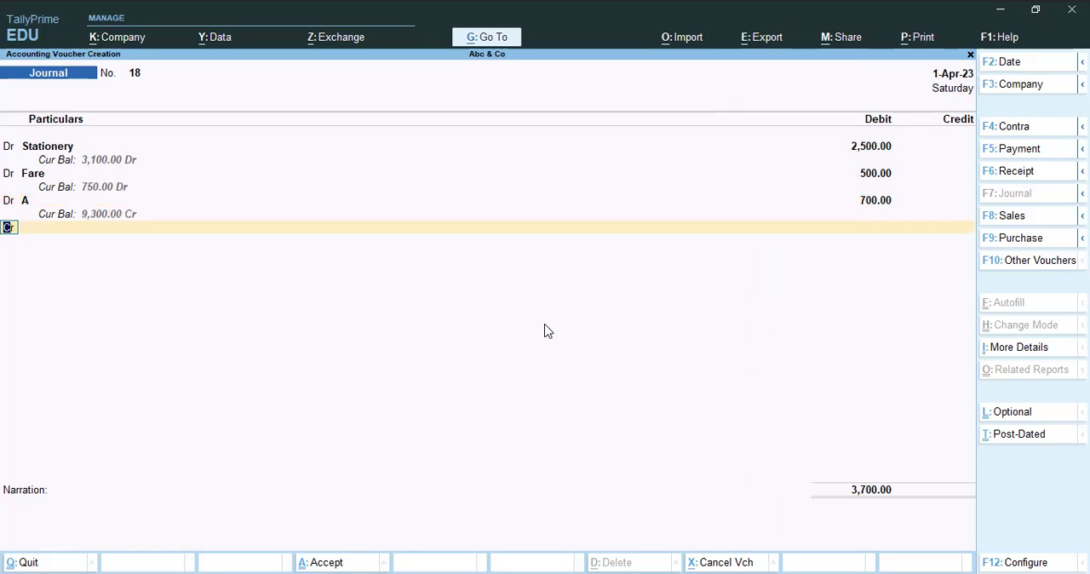
Credit Cash with the balancing amount of 3,700 in the journal voucher.
key(Return)
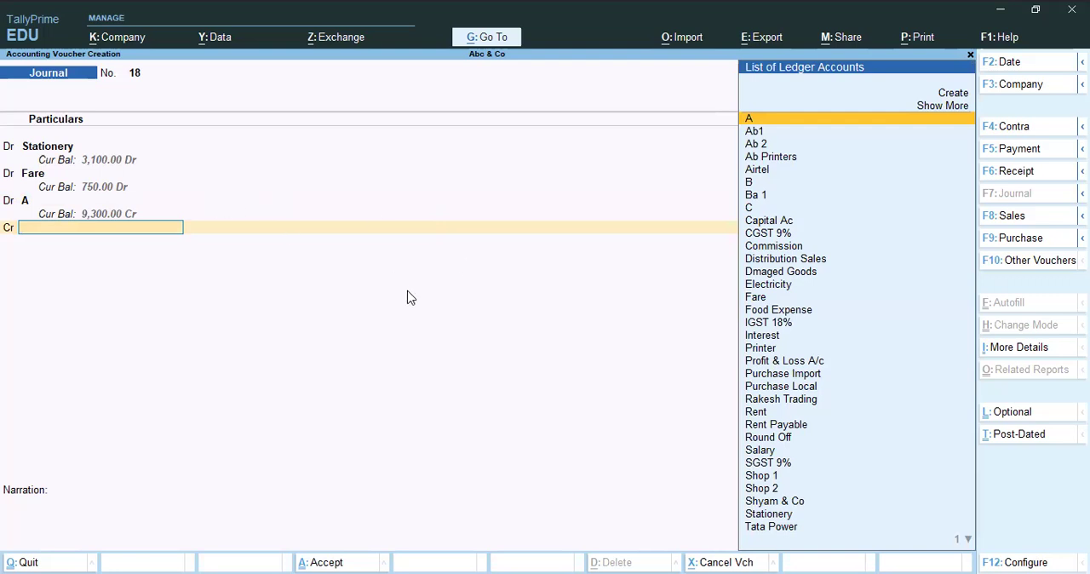
text(Cas)
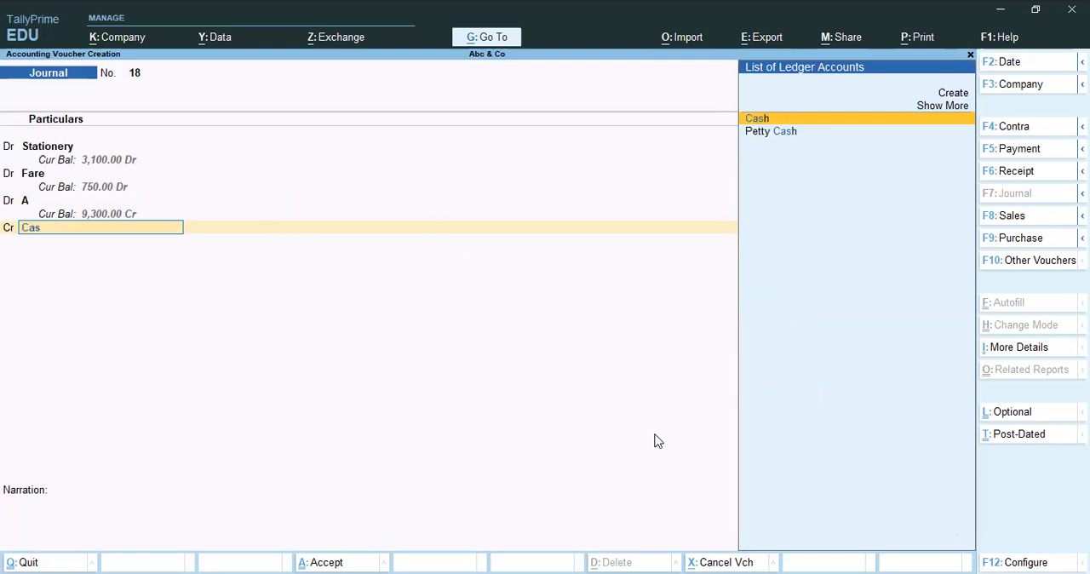
key(Return)
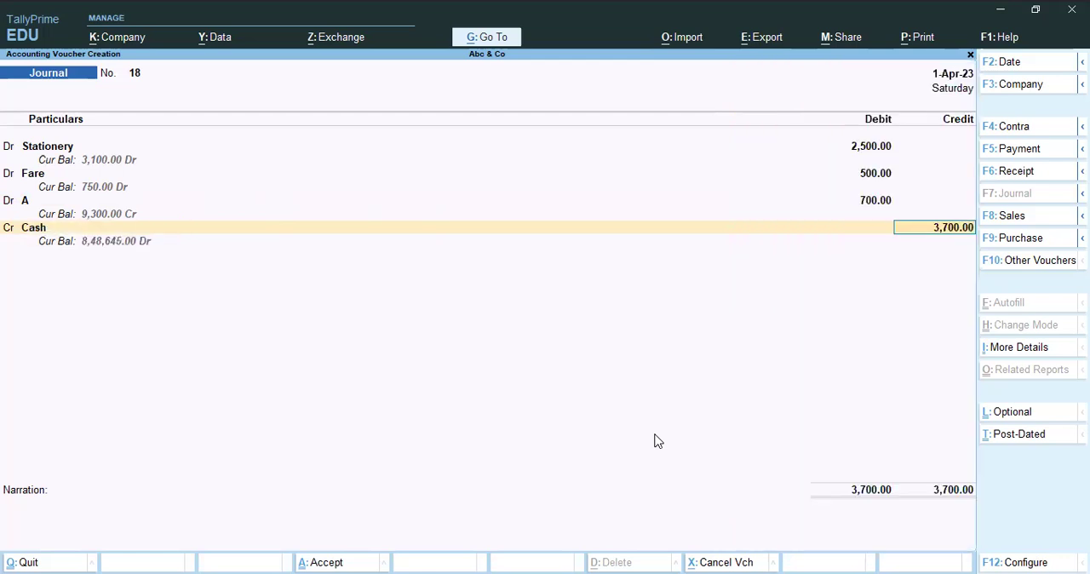
key(Return)
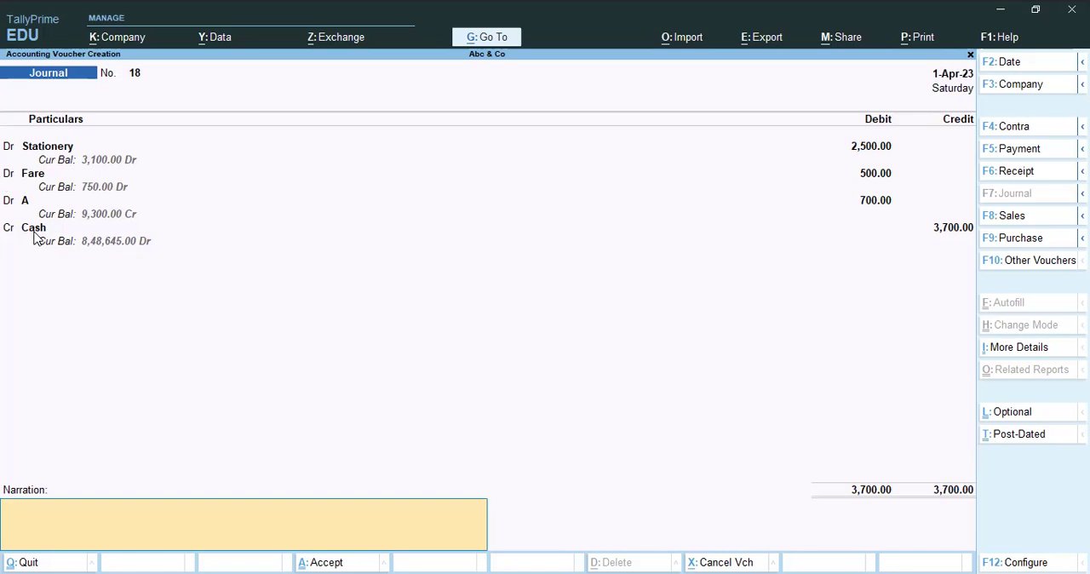
click(26, 202)
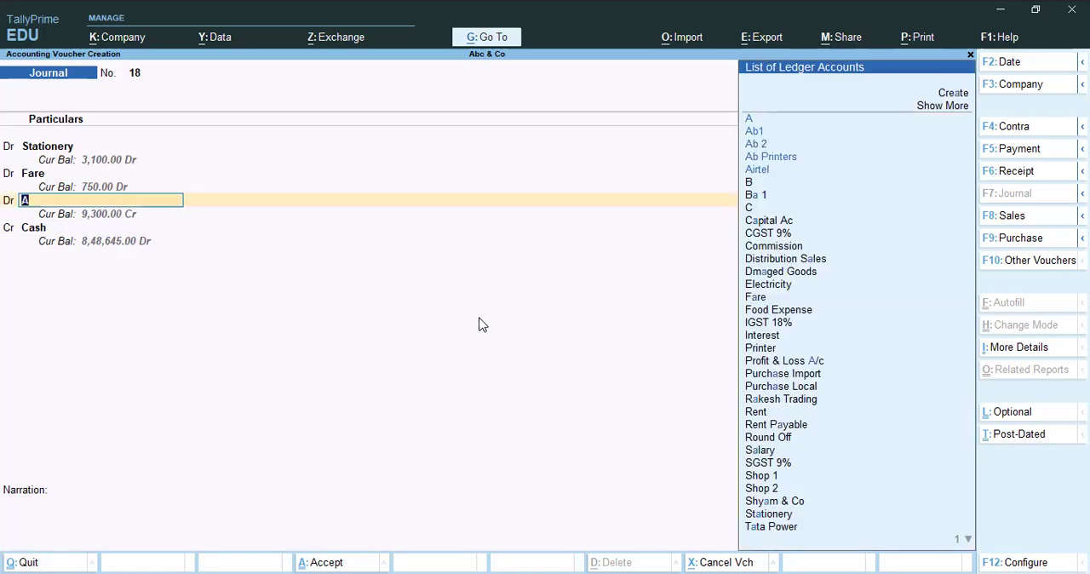
key(Return)
key(Return)
key(Return)
key(Return)
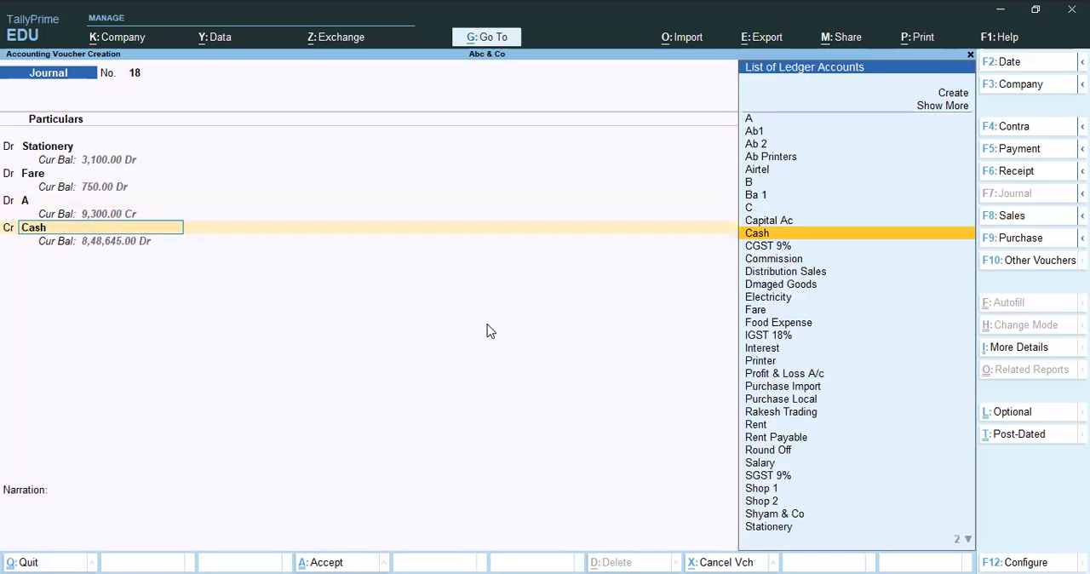
key(Return)
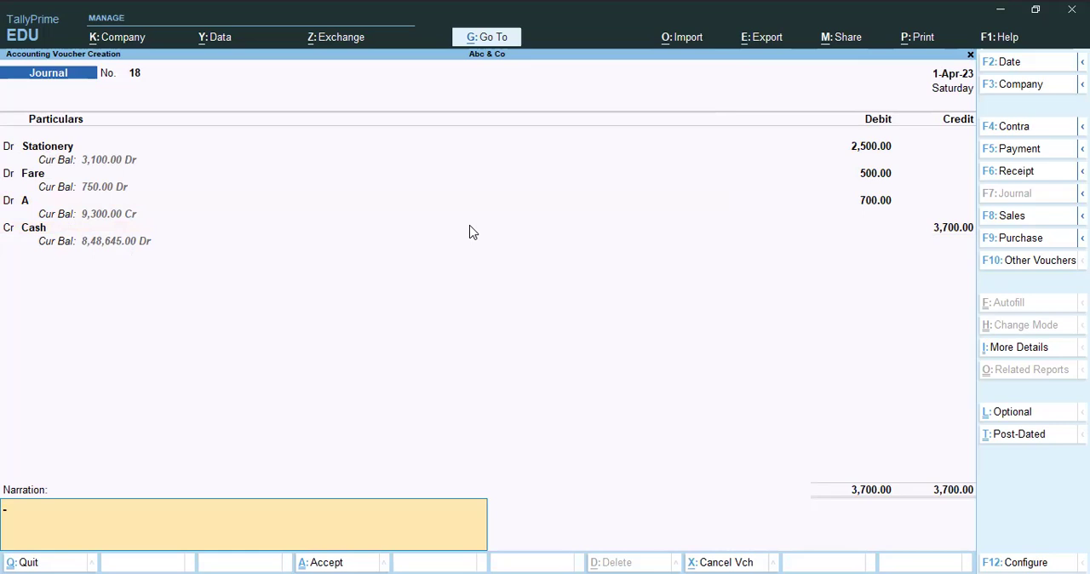
Try the entry as a Payment voucher, return it to Journal, and go through the Cash credit line again.
key(F5)
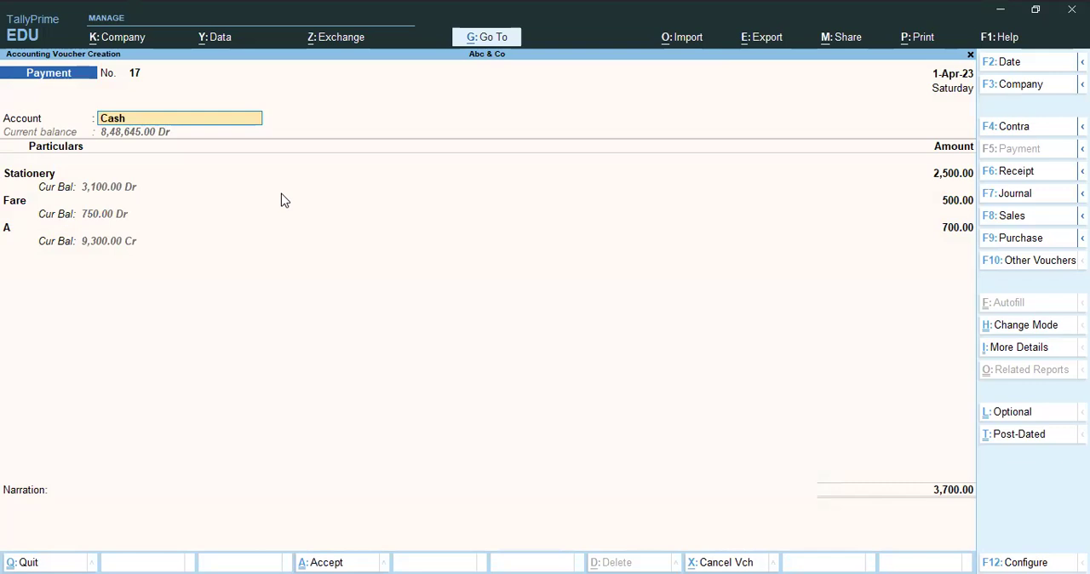
key(F7)
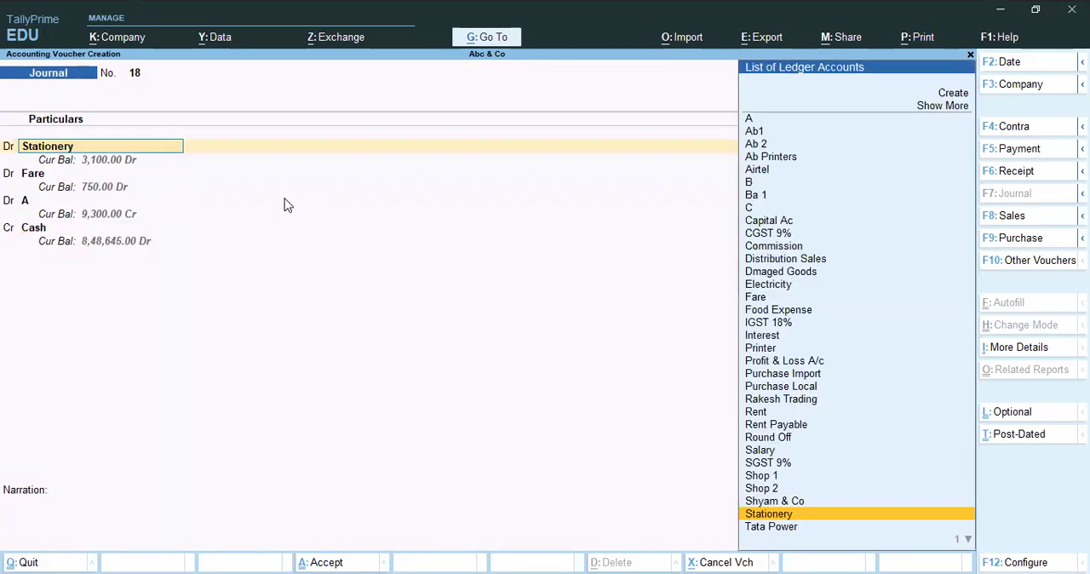
key(Return)
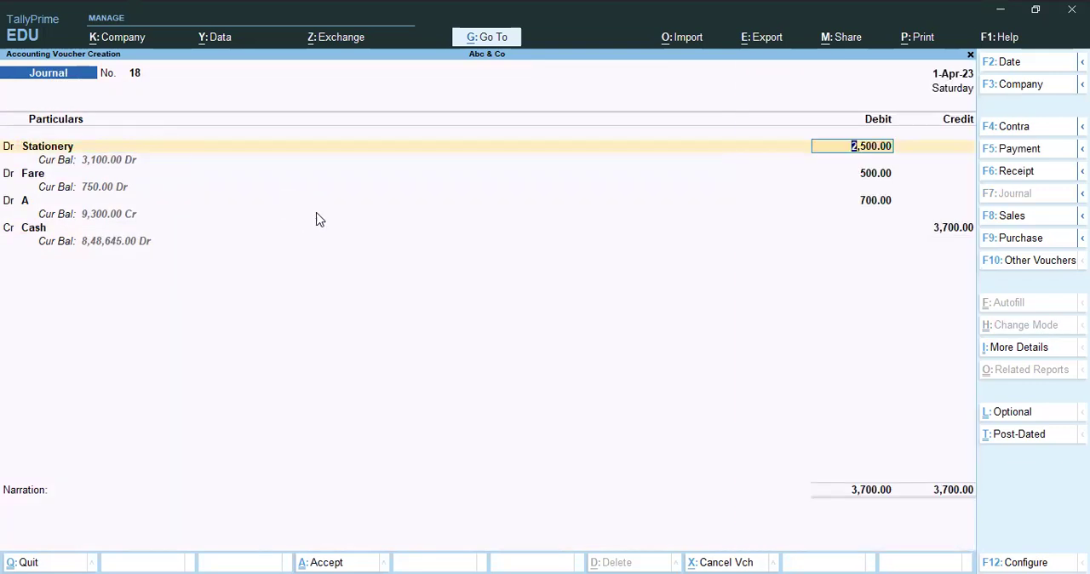
click(34, 229)
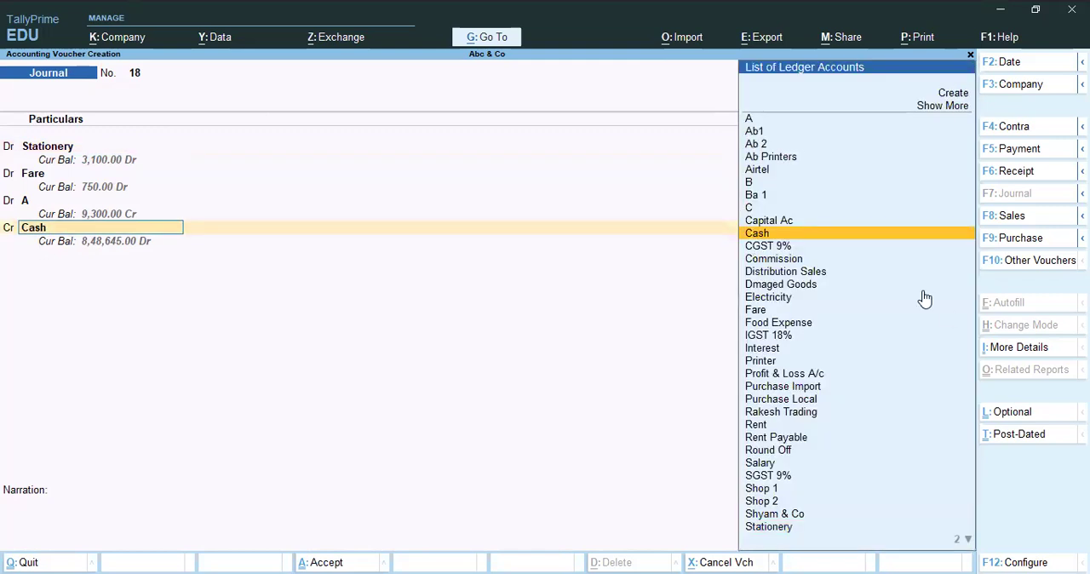
key(Return)
key(Return)
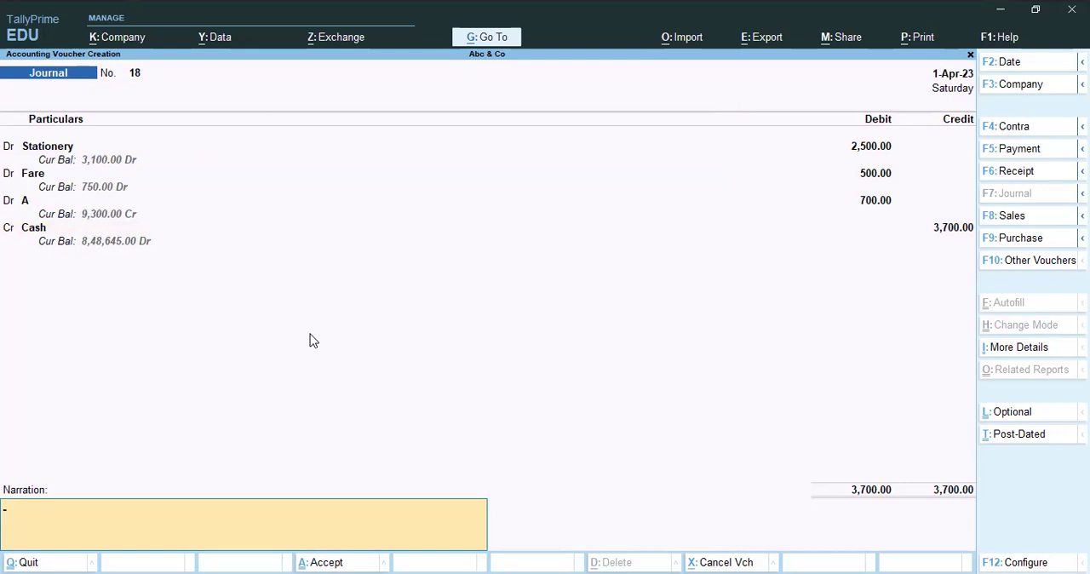
Convert the journal entry to a Payment voucher and save it with a blank narration.
key(F5)
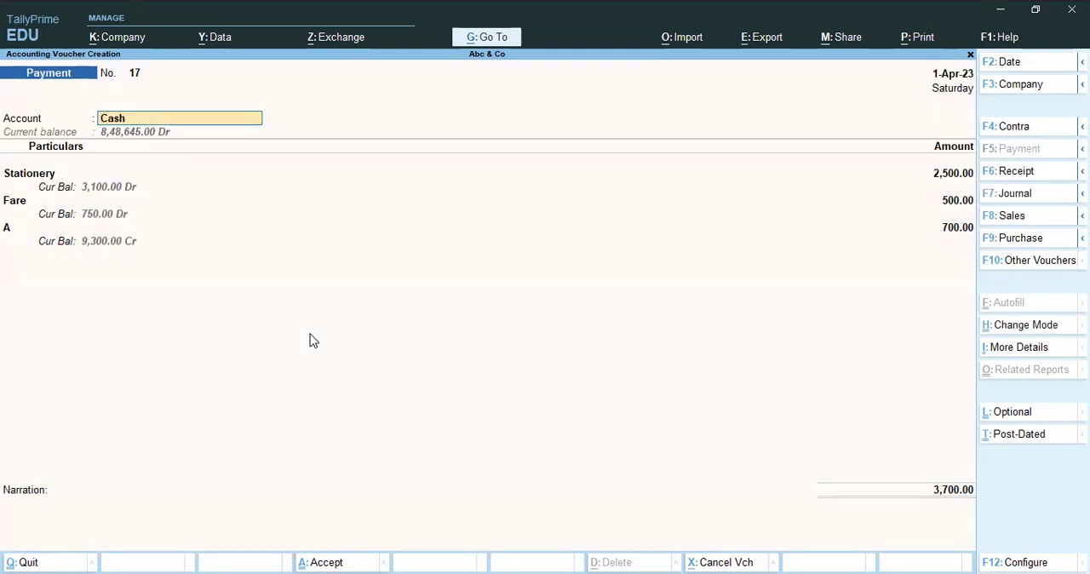
click(59, 515)
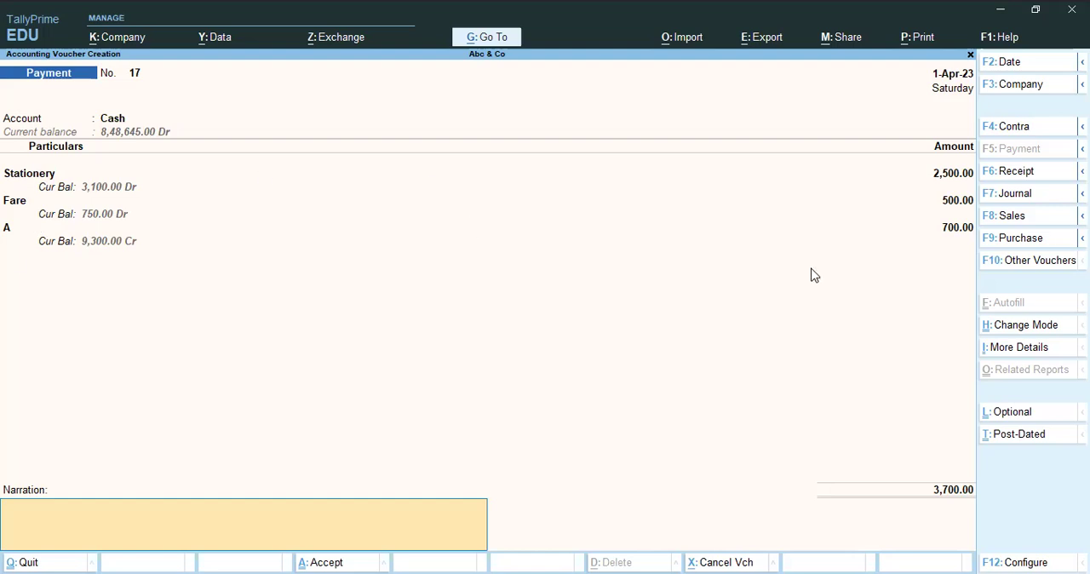
key(Return)
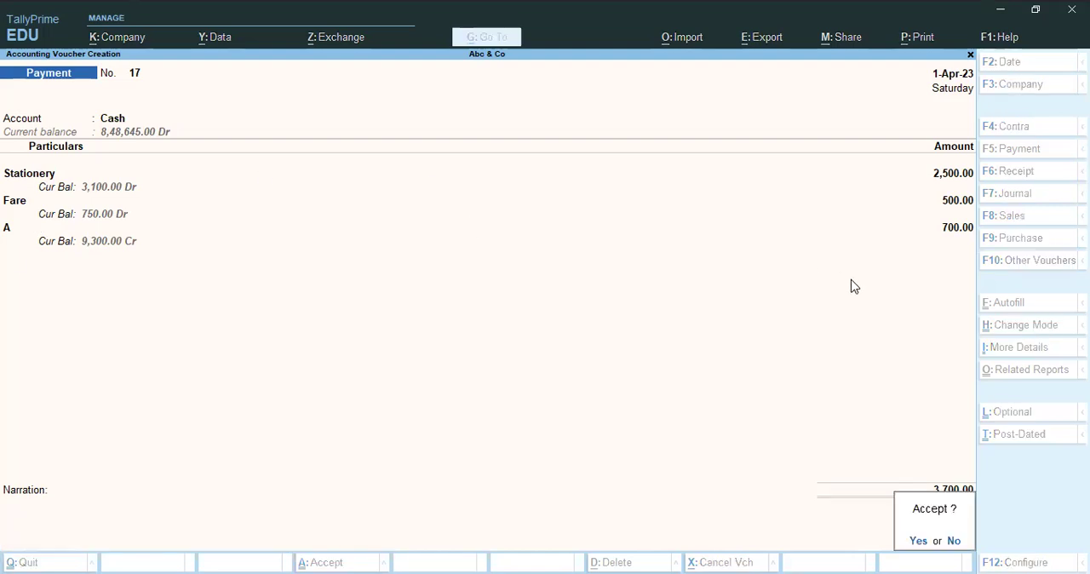
key(Return)
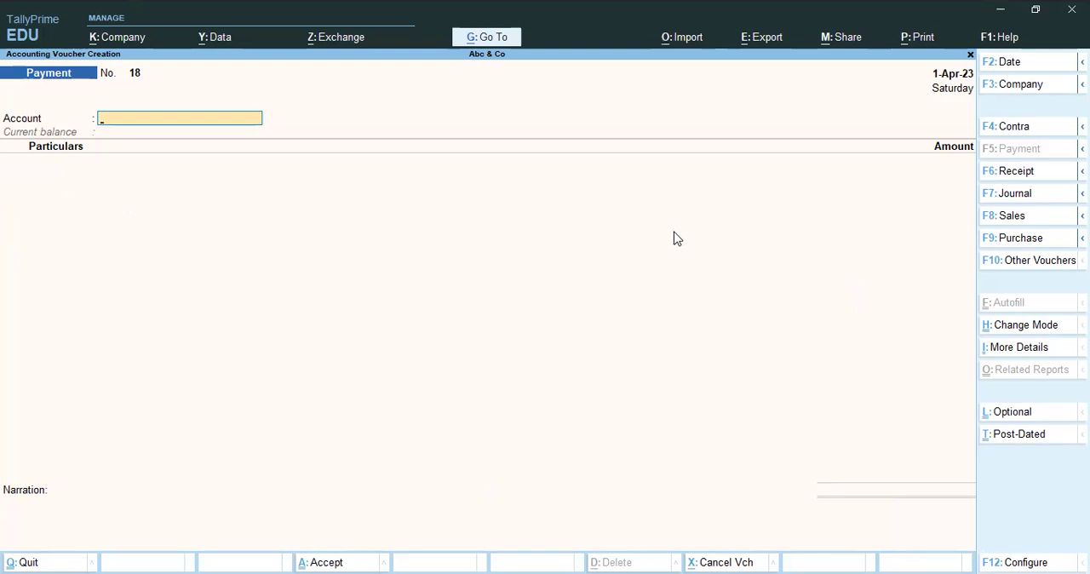
key(F7)
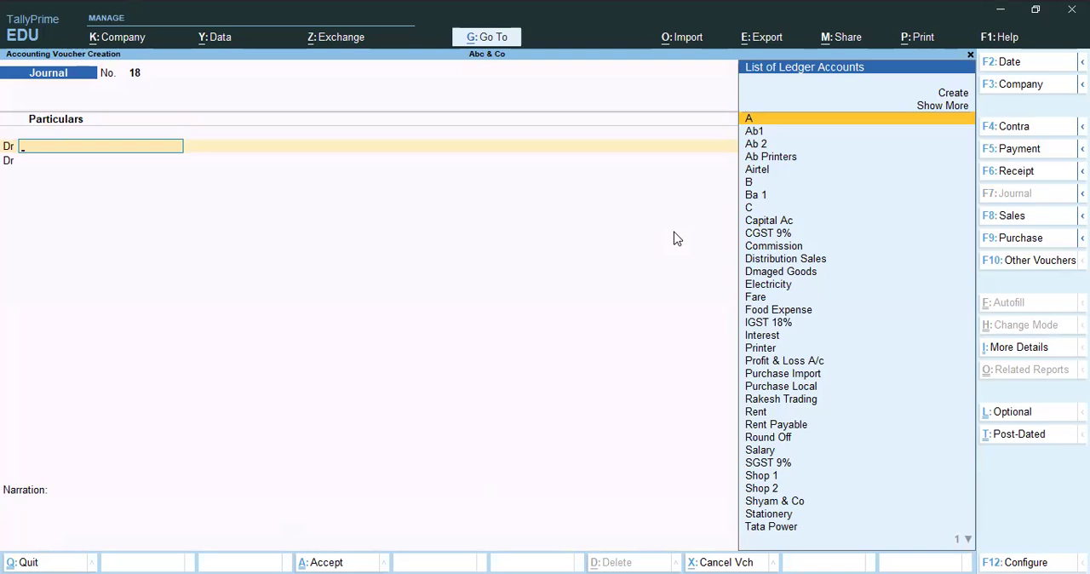
key(alt+Tab)
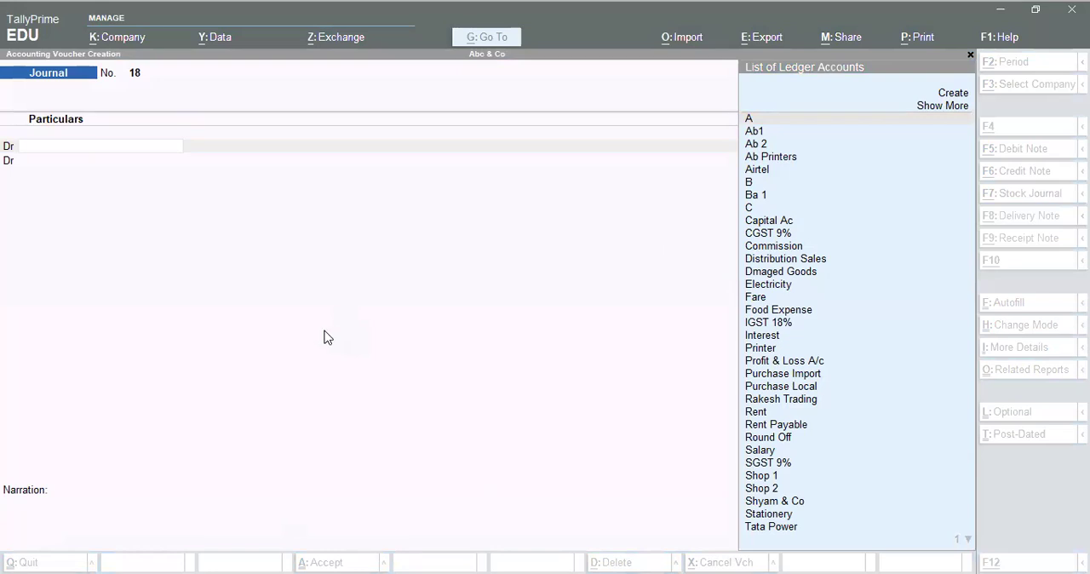
click(397, 358)
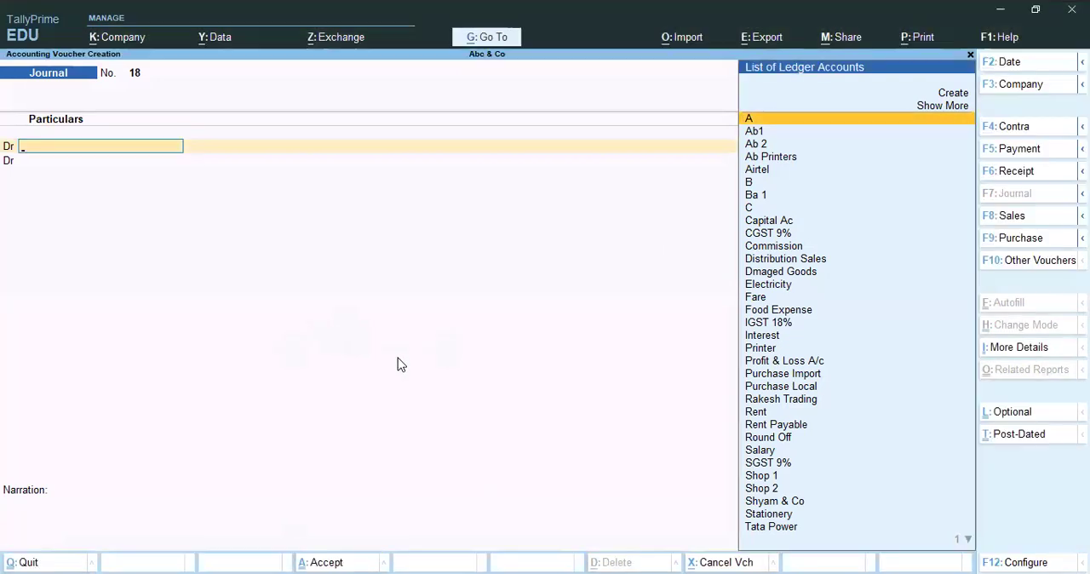
key(Escape)
key(Return)
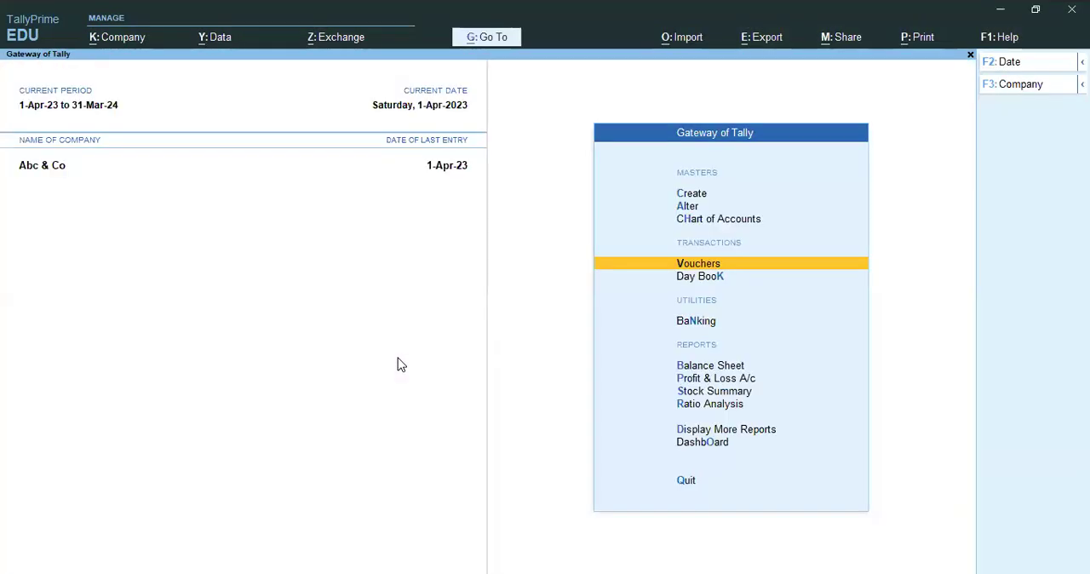
Open the Round Off ledger in Account Books and examine its journal voucher against Shyam & Co.
key(Escape)
key(Escape)
text(dalR)
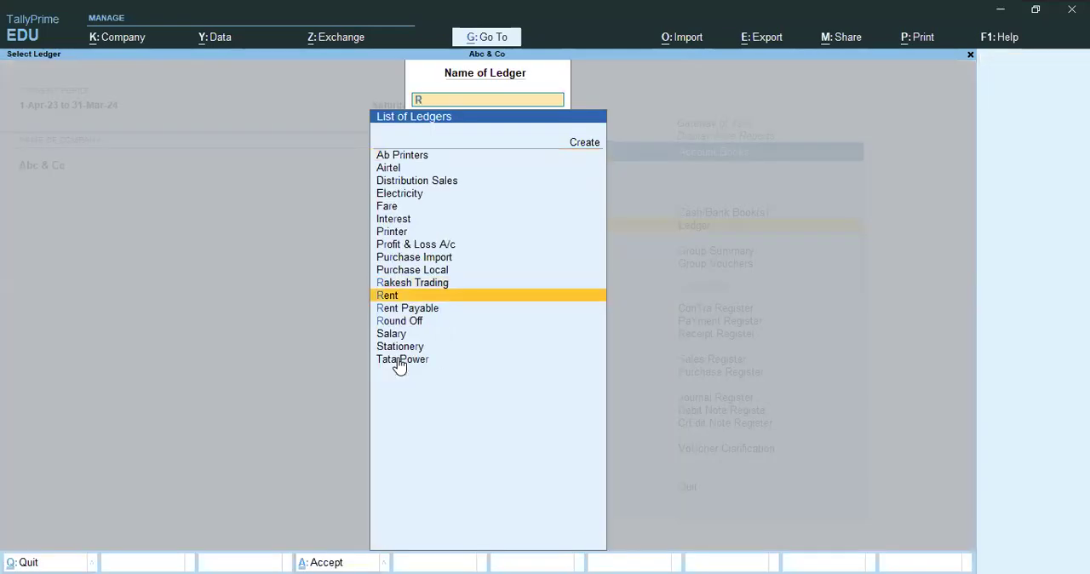
key(Down)
key(Down)
key(Return)
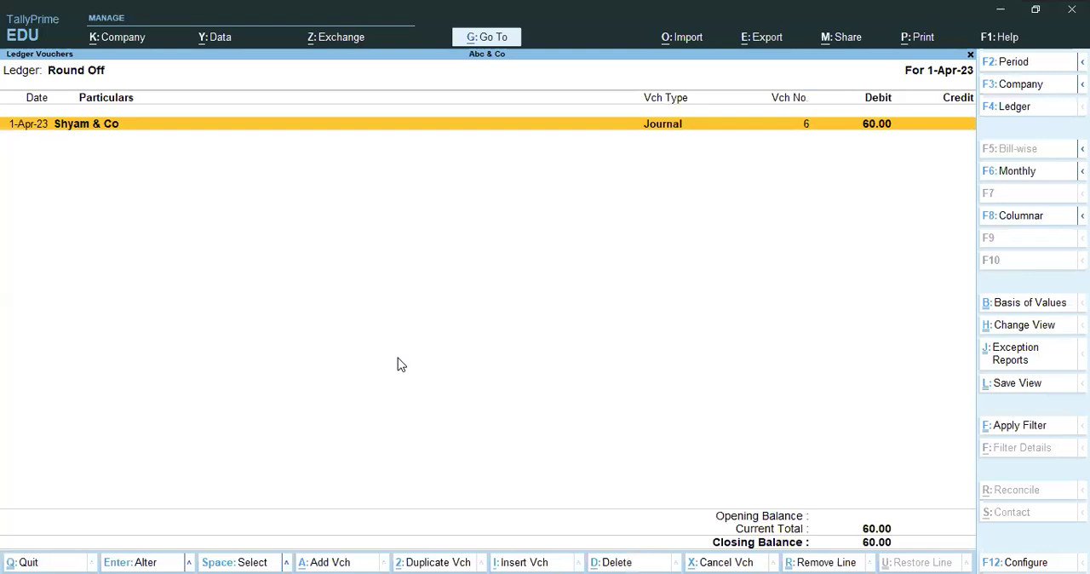
key(Return)
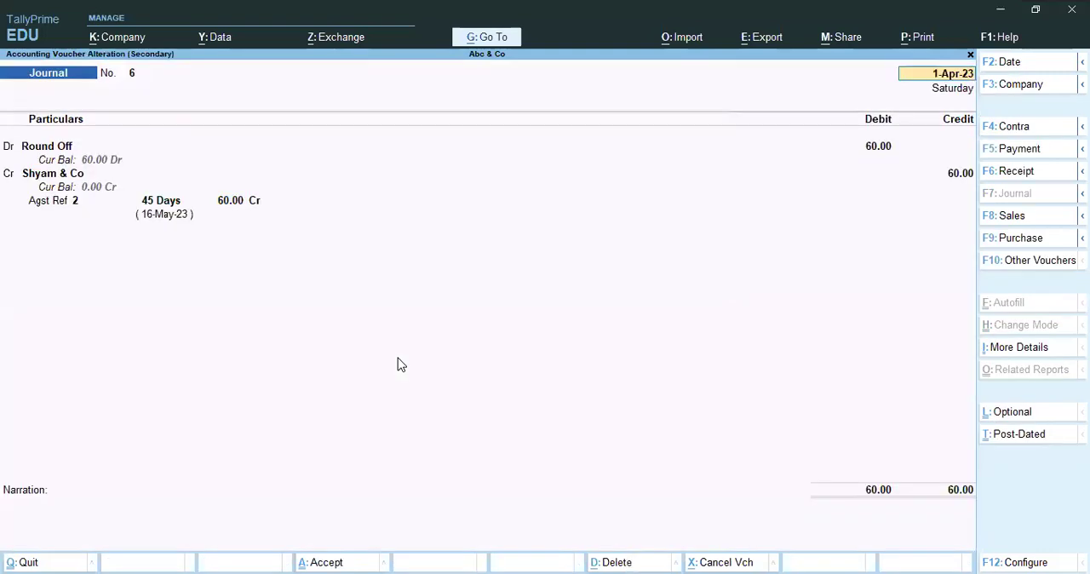
click(893, 148)
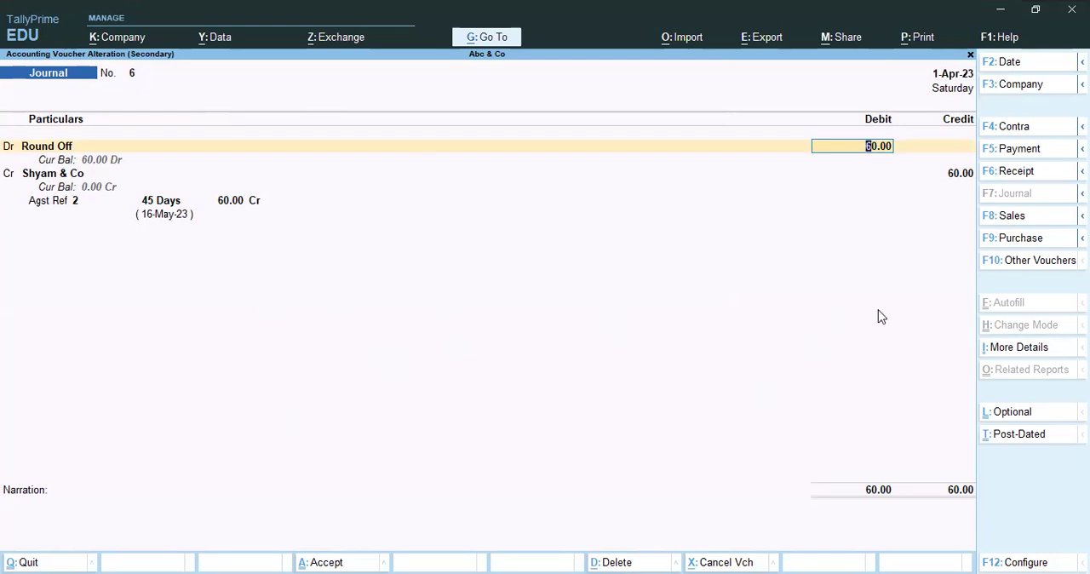
Close the round-off journal voucher and its ledger report and return to the Gateway of Tally.
key(Escape)
key(y)
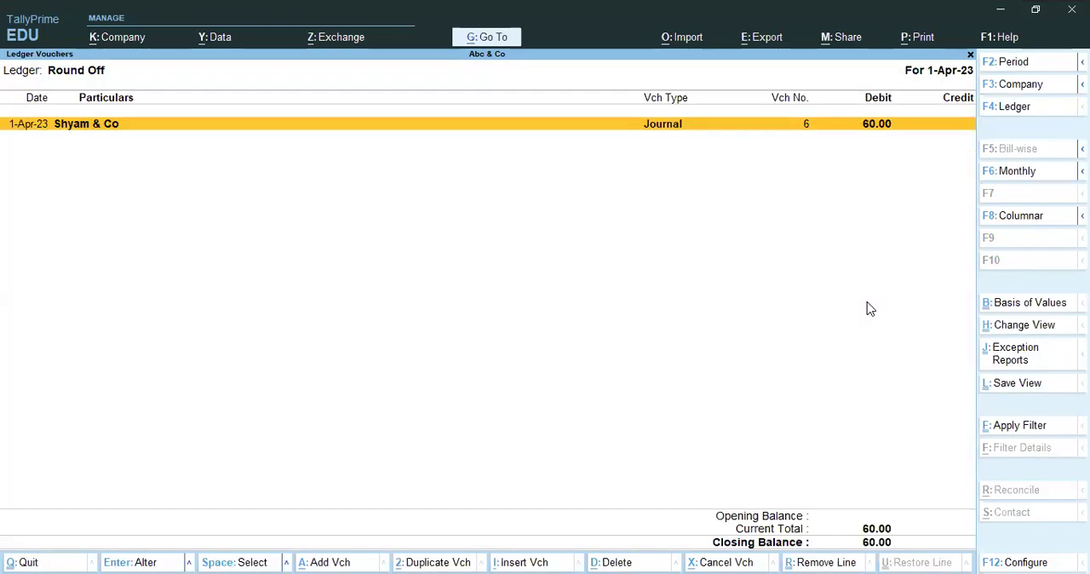
key(alt+Tab)
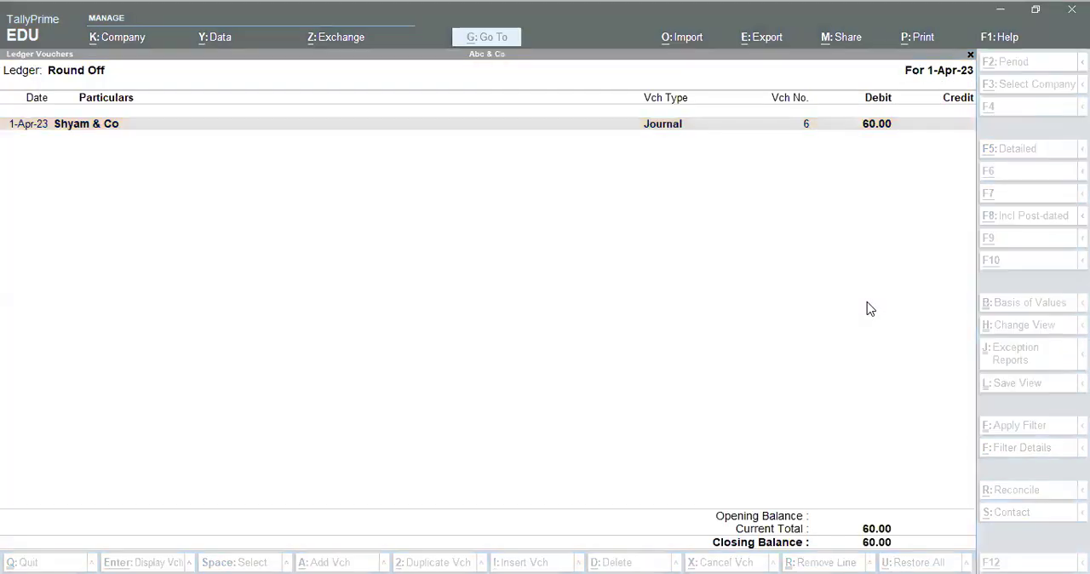
key(Escape)
key(Escape)
key(Escape)
key(Escape)
key(Escape)
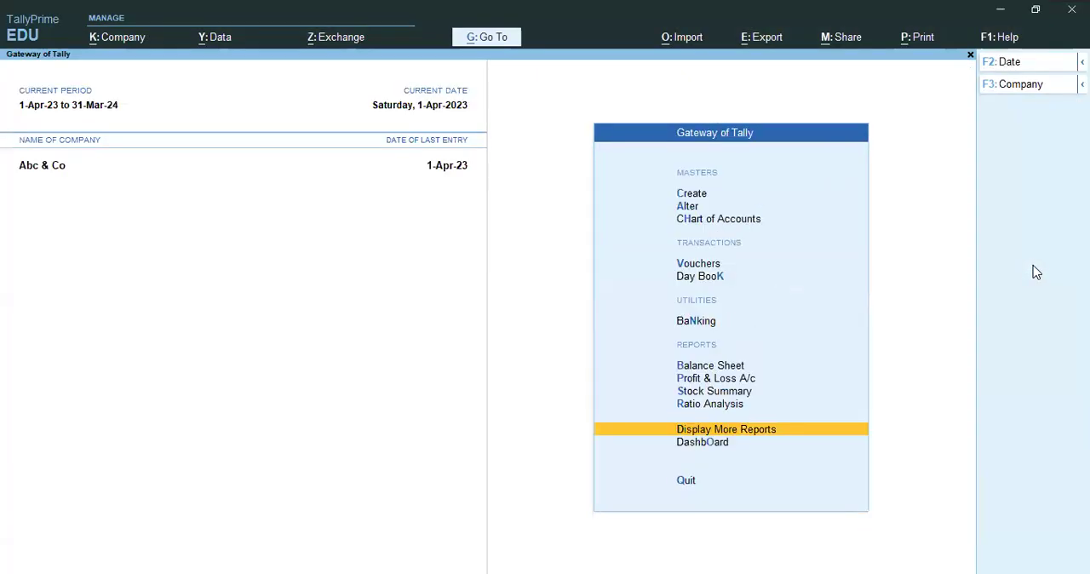
Review the liabilities side of the Balance Sheet for Abc & Co and close the report.
key(b)
key(Down)
key(Down)
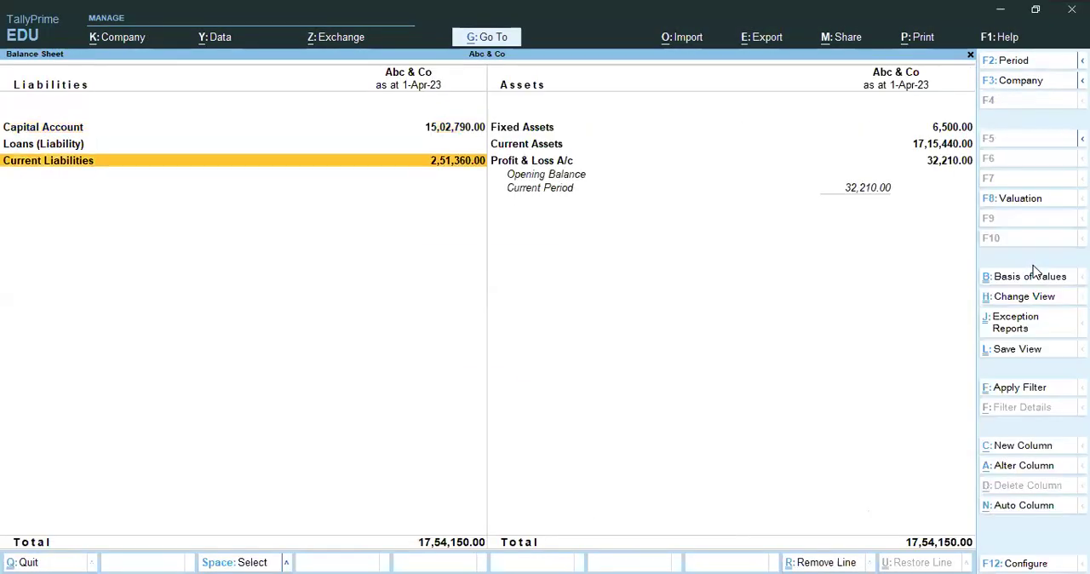
key(Up)
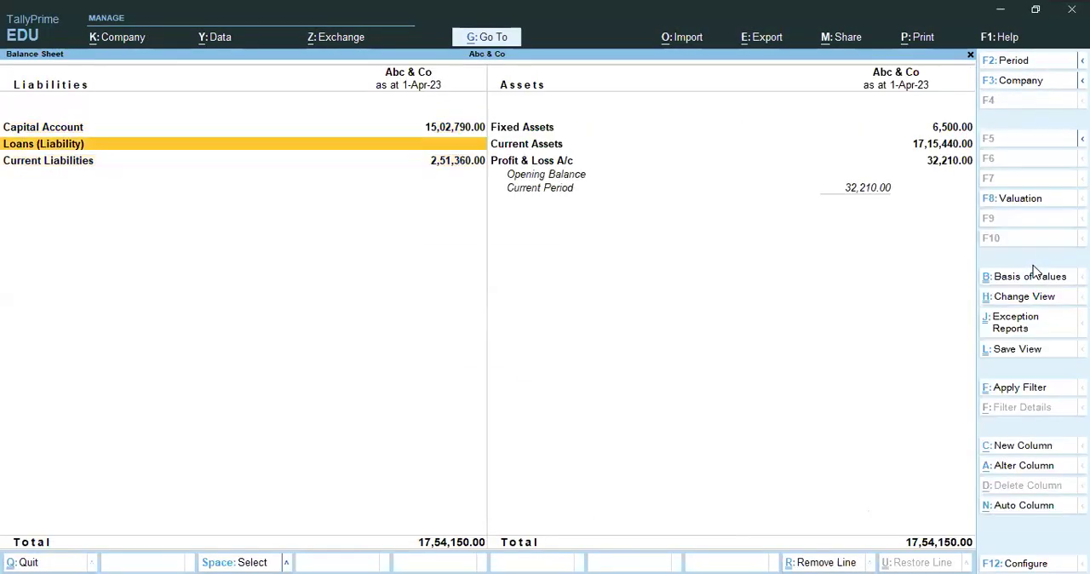
key(Escape)
Open the Dmaged Goods ledger in Account Books, examine its voucher list and close the report.
key(Home)
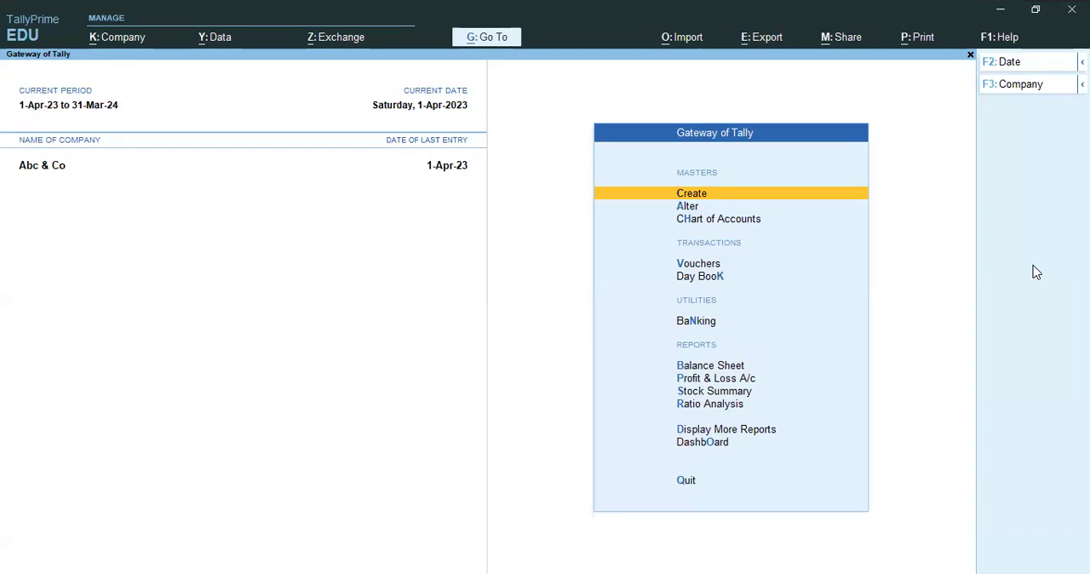
text(dal)
text(dma)
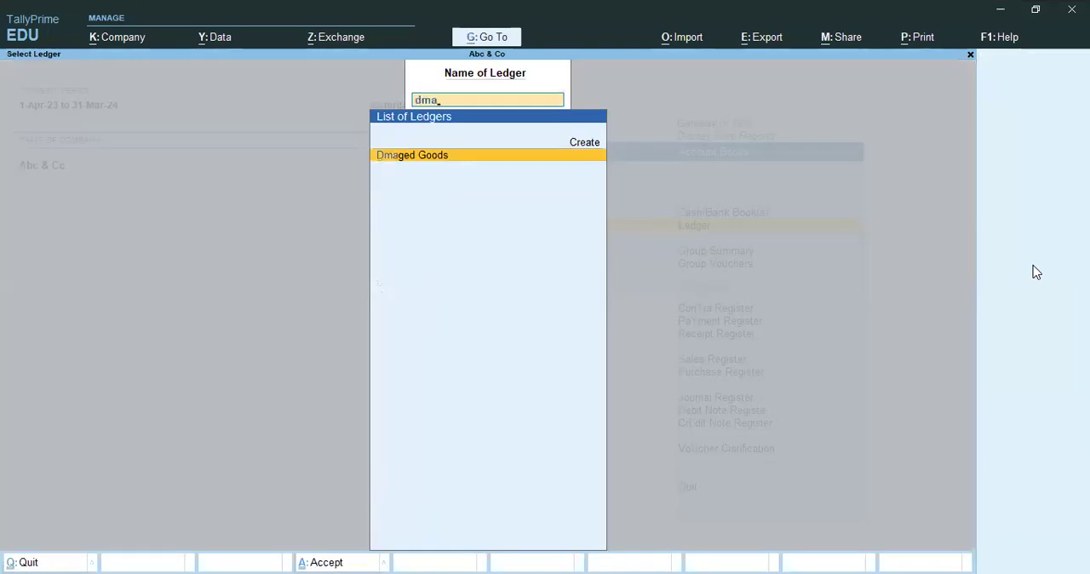
key(Return)
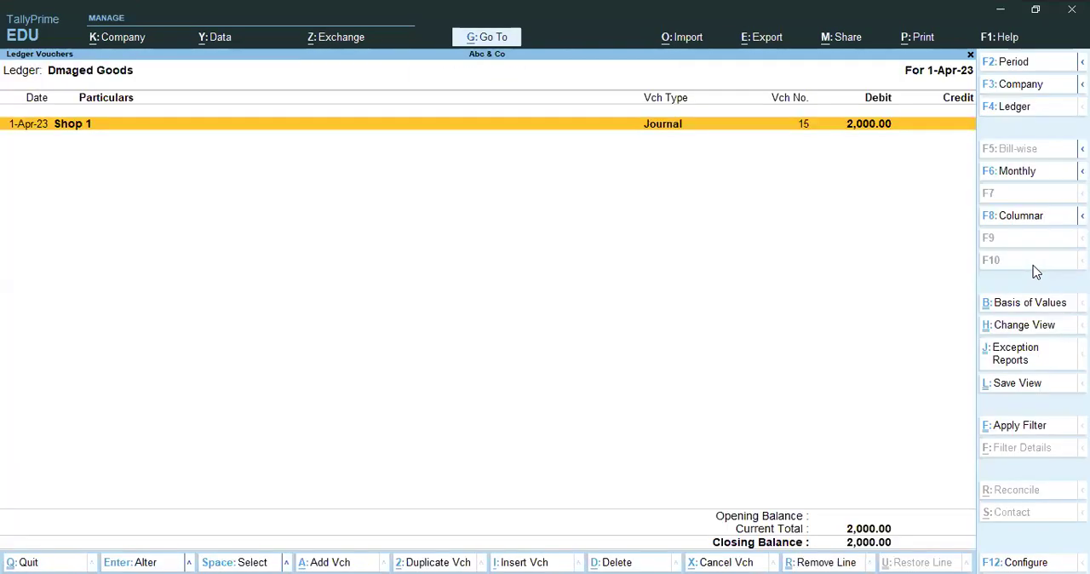
key(Escape)
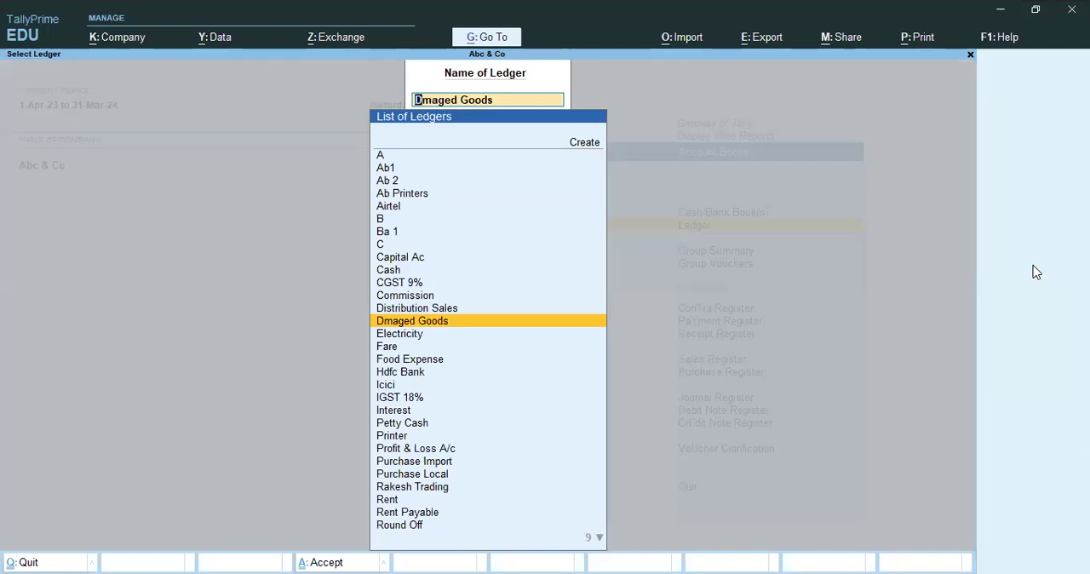
key(BackSpace)
key(Escape)
key(Escape)
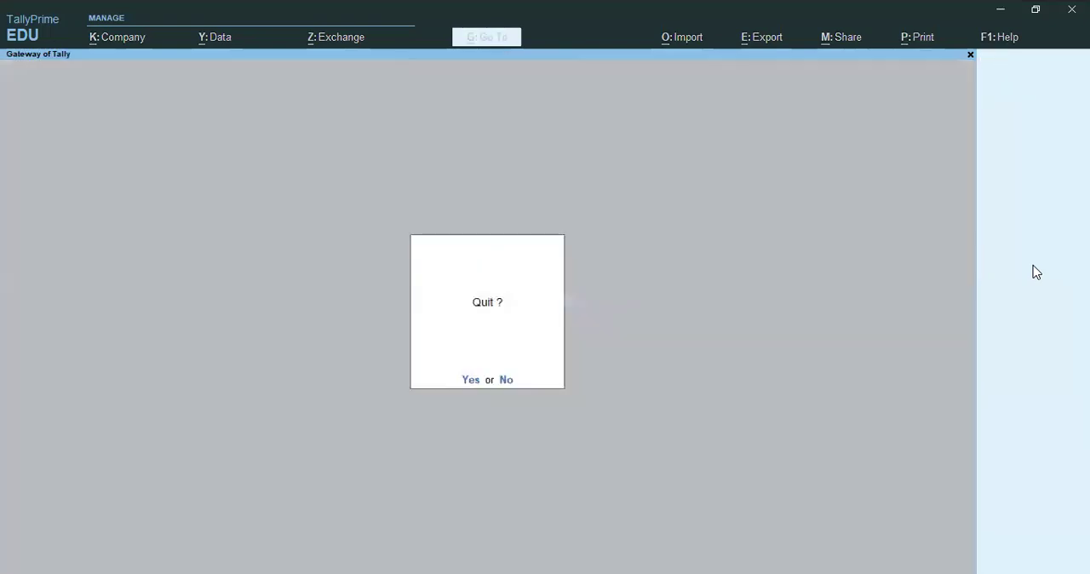
key(Escape)
Search the Account Books ledger list for Good and for Pro, and leave the report.
key(v)
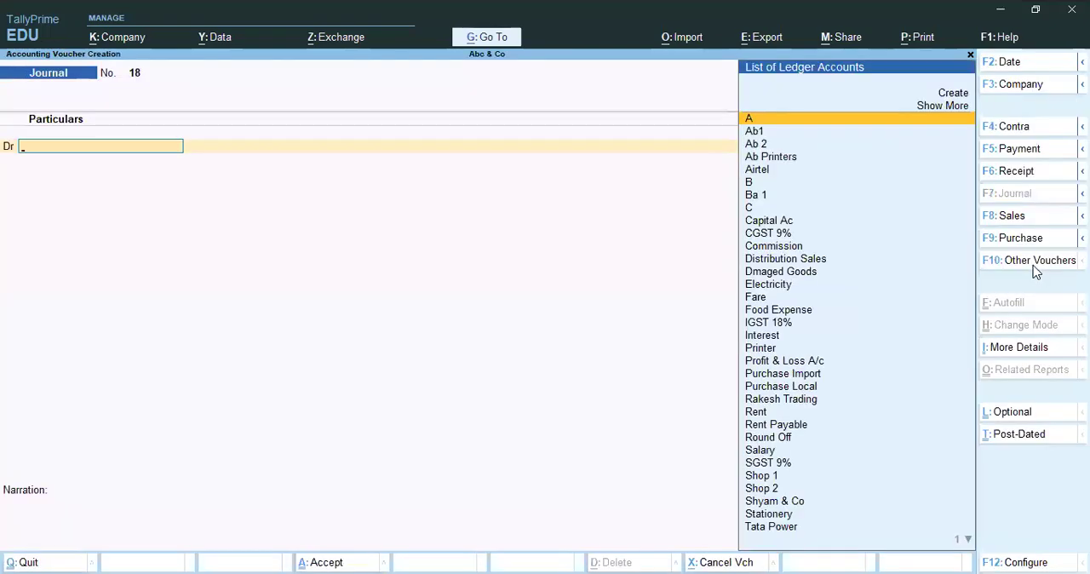
key(Escape)
text(dalGood)
key(BackSpace)
key(BackSpace)
key(BackSpace)
key(BackSpace)
text(Pro)
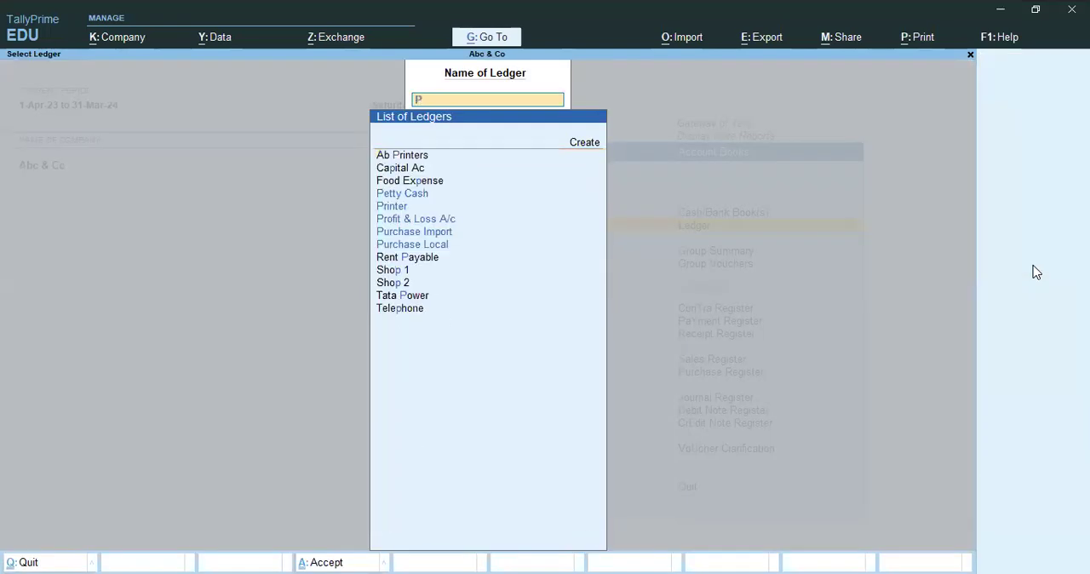
key(Return)
key(Escape)
key(Escape)
key(Escape)
key(Escape)
key(Escape)
key(Escape)
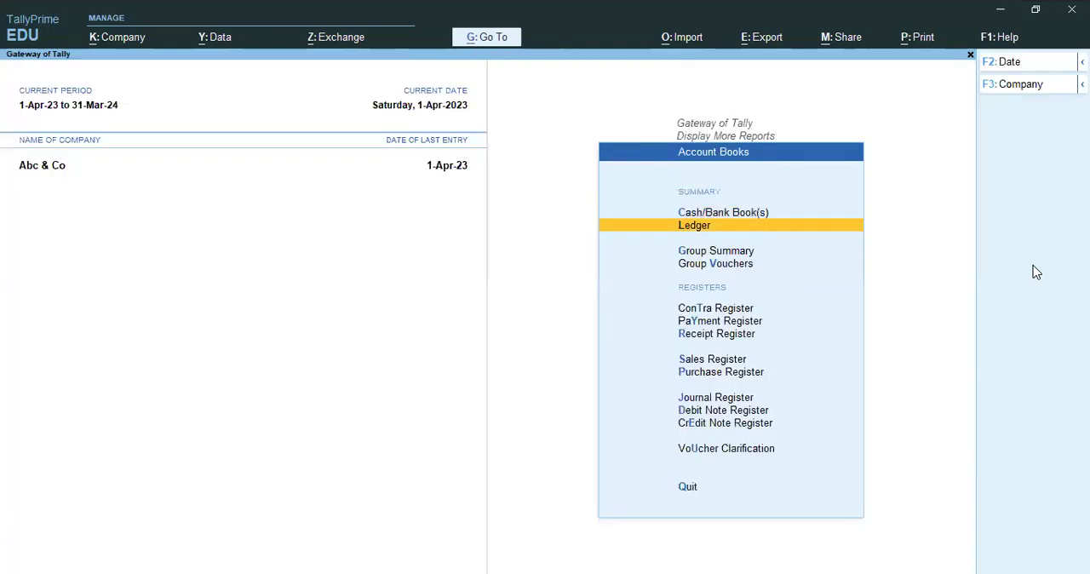
Start a Sales voucher with Ab 2 as the party account, leaving the dispatch details blank.
key(v)
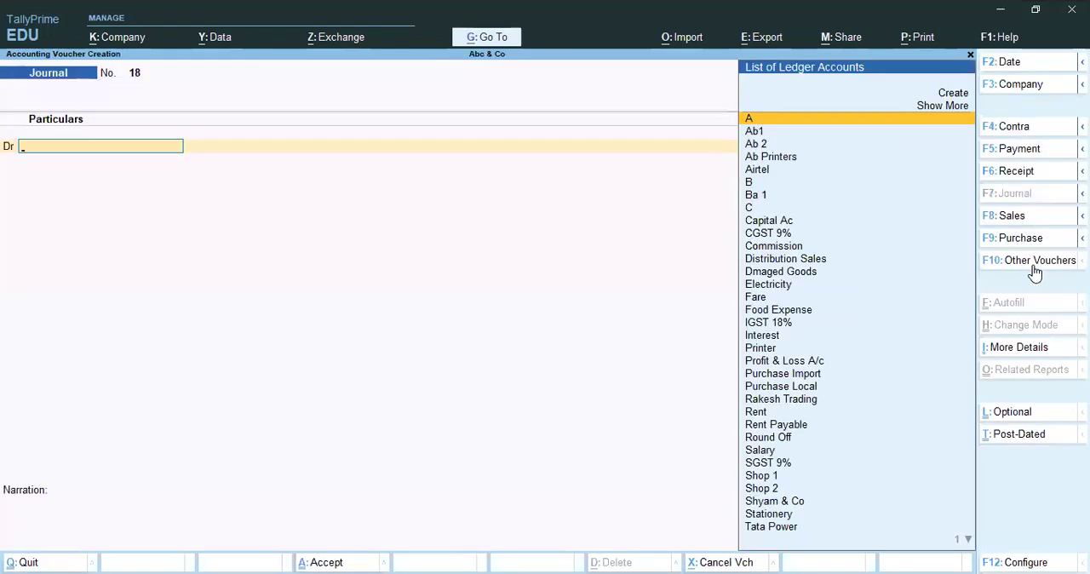
key(F8)
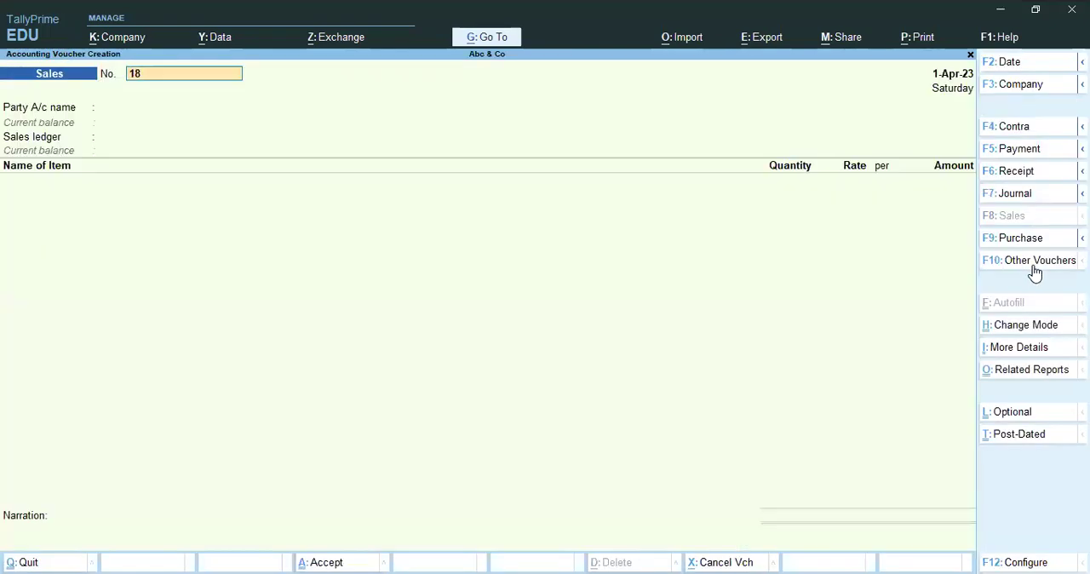
key(Return)
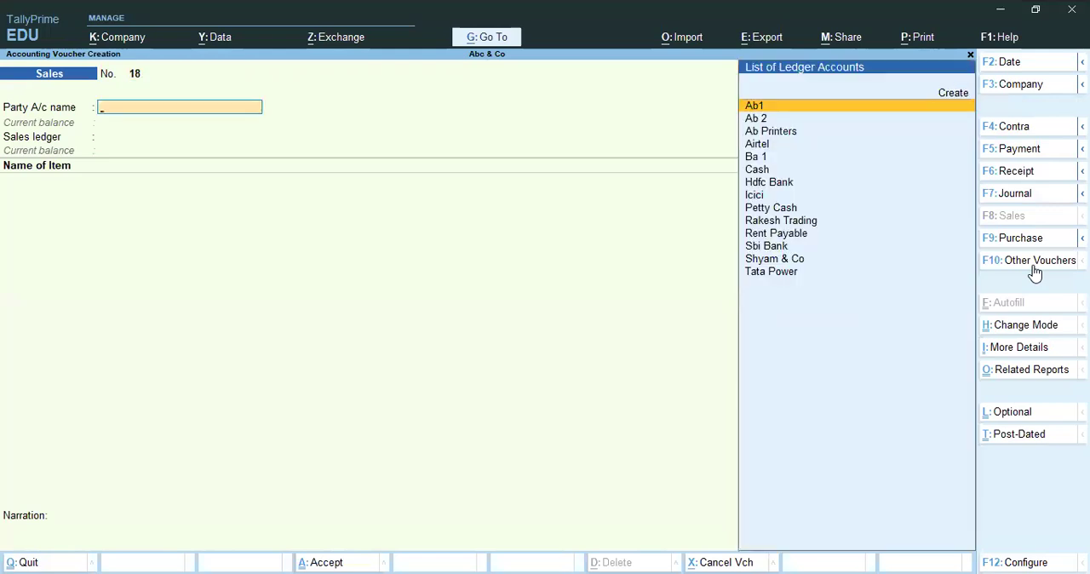
key(Down)
key(Return)
key(Return)
key(Return)
key(Return)
key(Return)
key(Return)
key(Return)
key(Return)
key(Return)
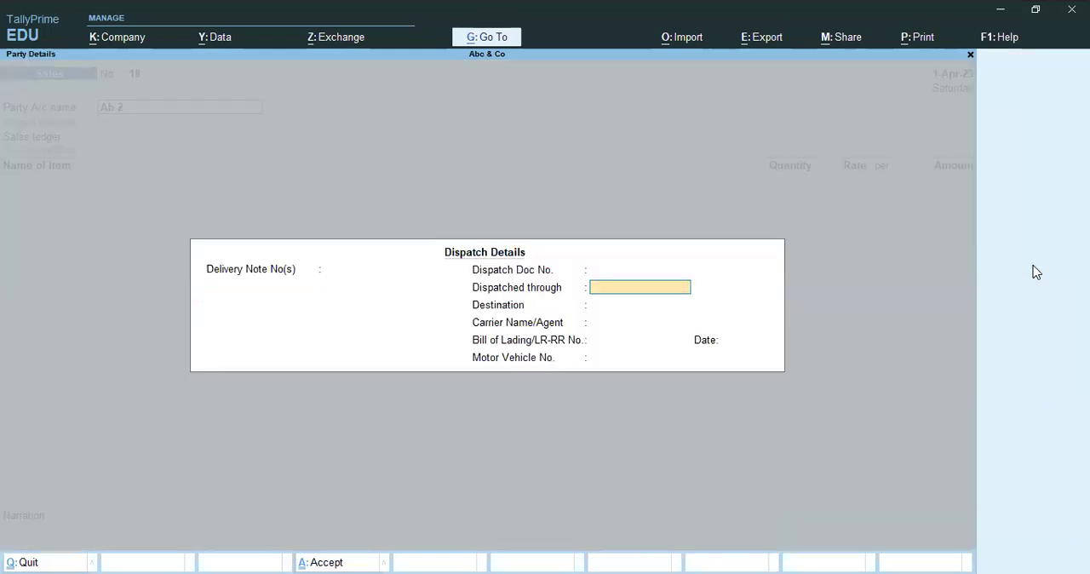
key(Return)
key(Return)
key(Return)
key(Return)
key(Return)
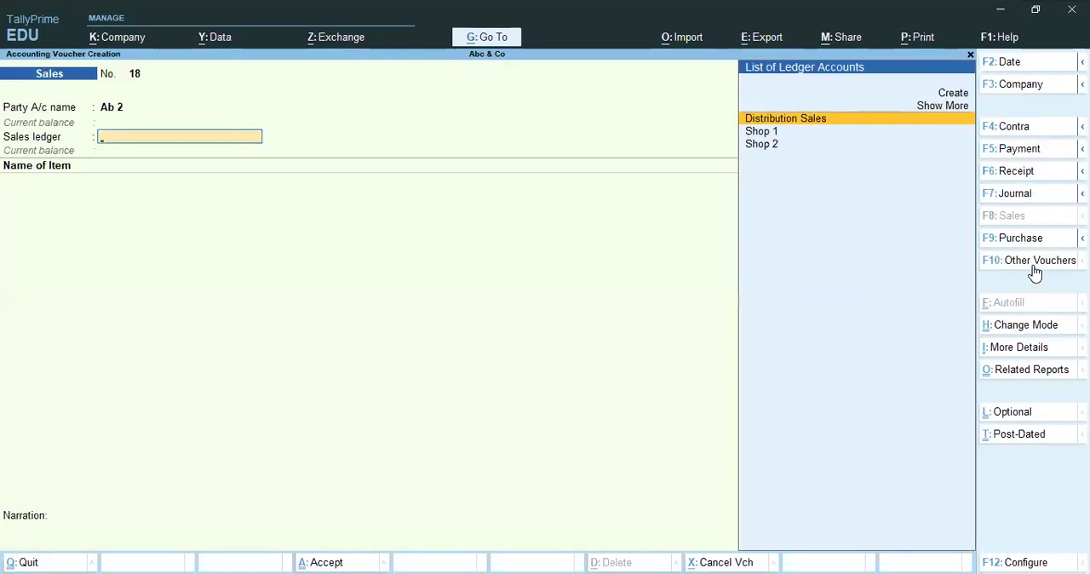
Choose Distribution Sales as the sales ledger and add Lenovo Tablet L25 as the item.
key(Return)
text(A)
key(Down)
key(Down)
key(Down)
key(Return)
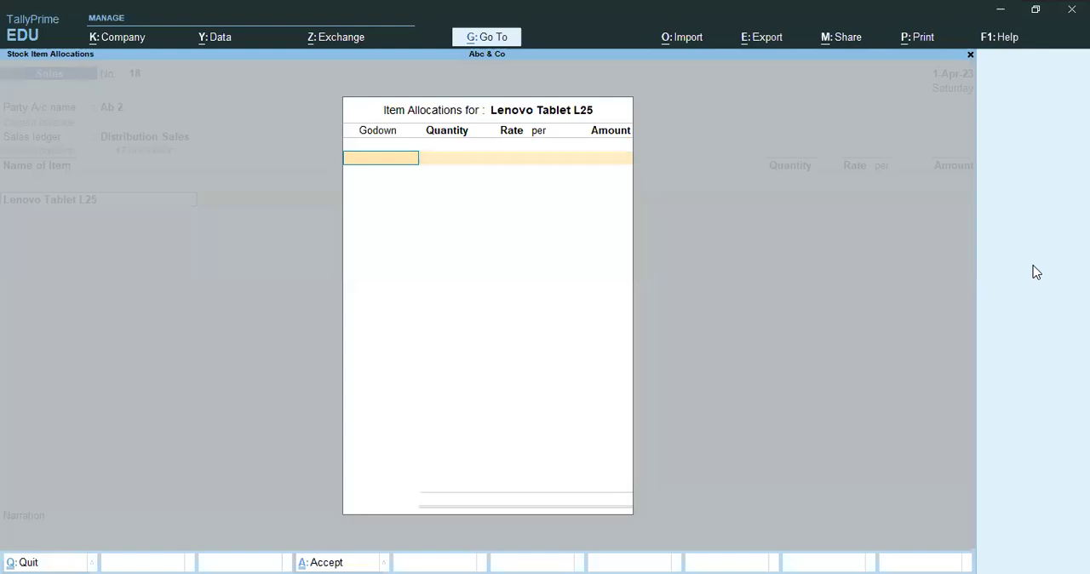
Enter a godown allocation of 15 Pcs for the Lenovo Tablet L25 in the sales voucher.
text(A)
key(Down)
key(Down)
key(Return)
text(15)
key(Return)
key(BackSpace)
key(BackSpace)
key(Escape)
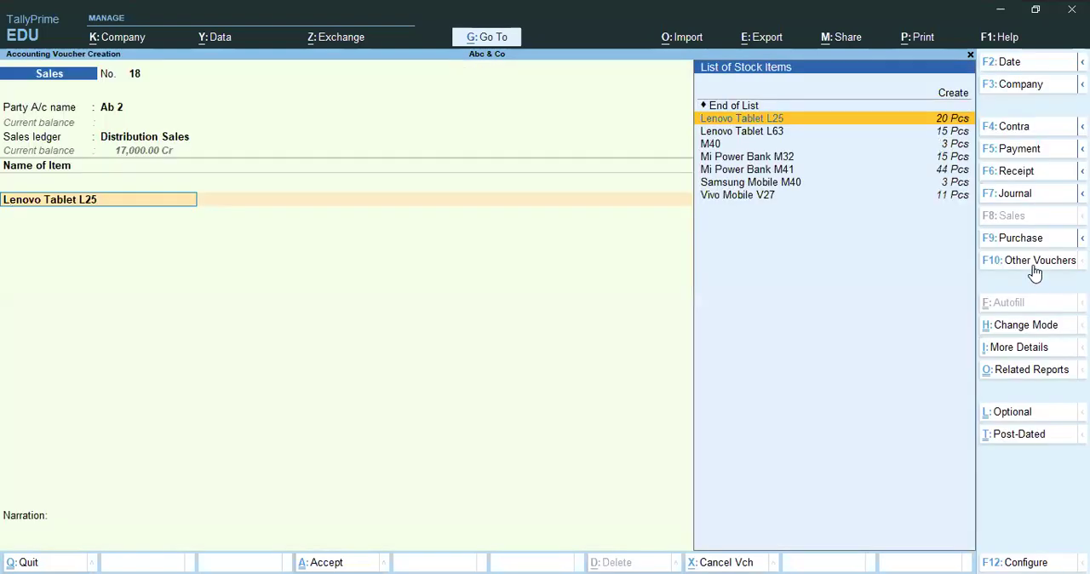
Examine the Lenovo Tablet L25 stock item master from within the voucher and abandon the sales entry.
key(ctrl+Return)
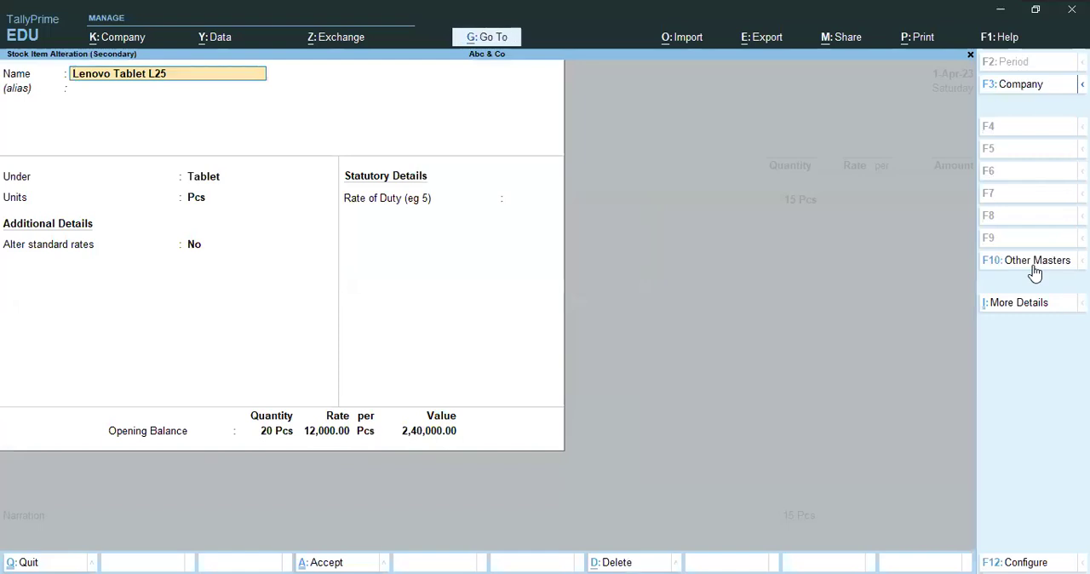
key(Escape)
key(Escape)
key(Escape)
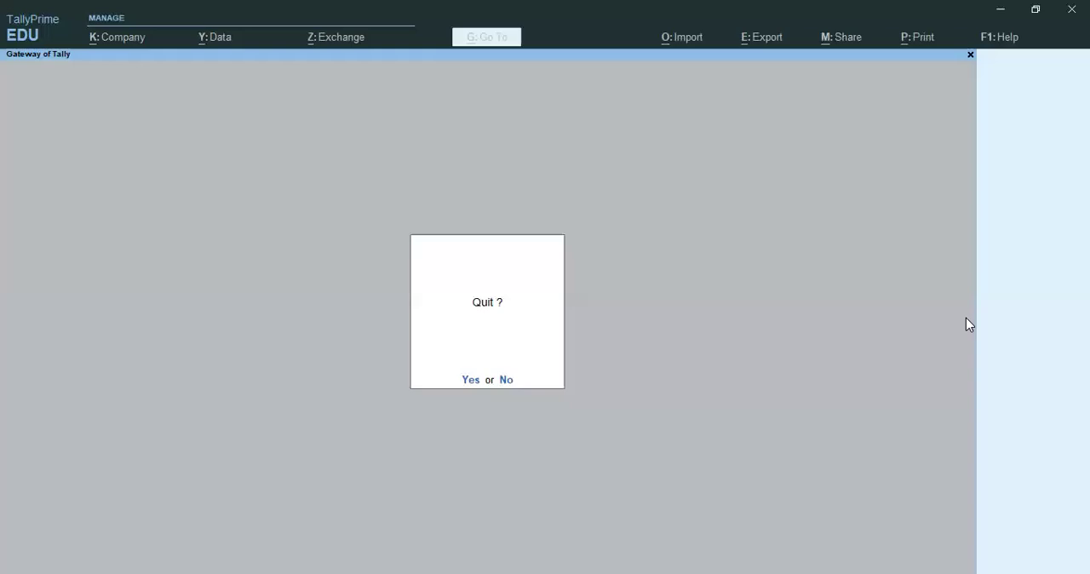
key(n)
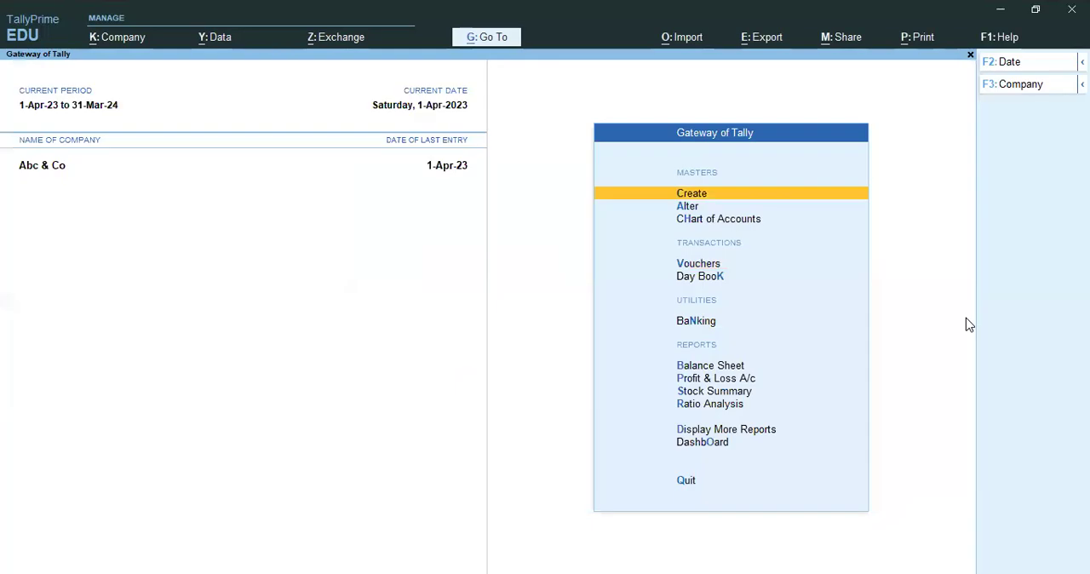
key(a)
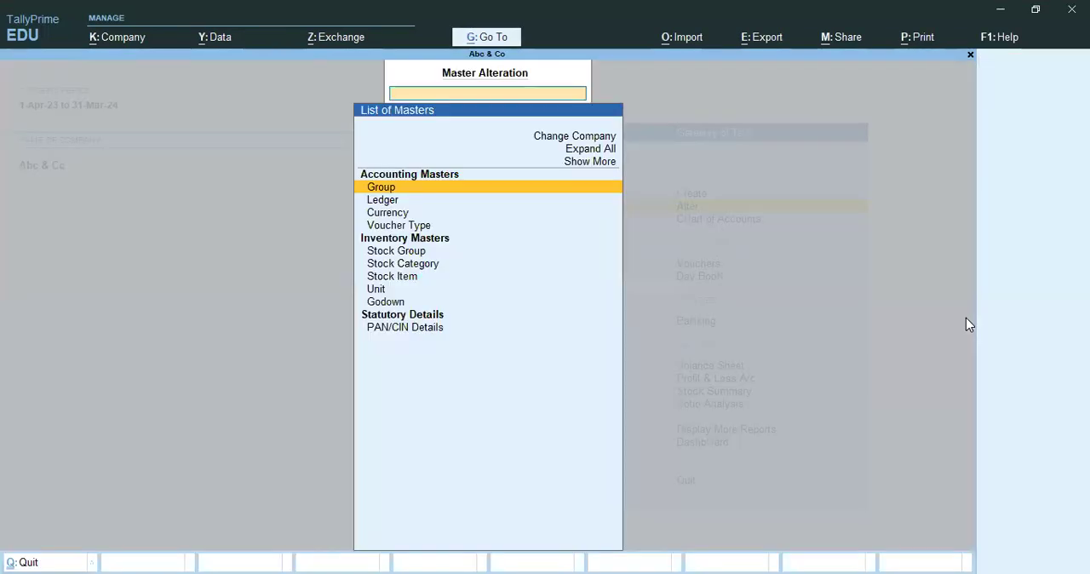
key(Down)
key(Down)
key(Down)
key(Down)
key(Down)
key(Down)
key(Escape)
key(Escape)
key(Escape)
key(Escape)
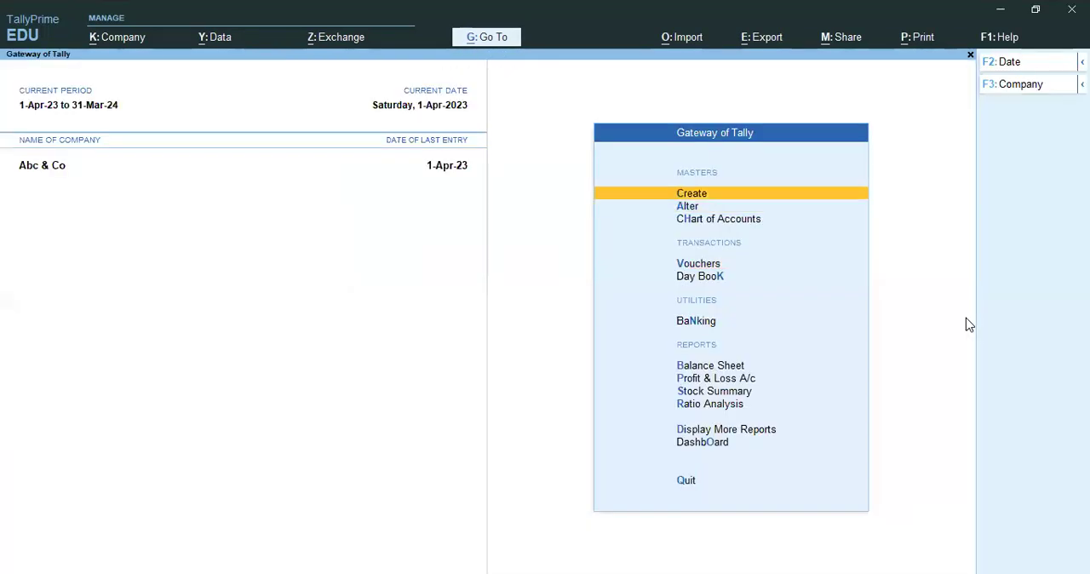
Examine the monthly stock summary of Lenovo Tablet L25 in the inventory reports and return to the Gateway.
key(d)
key(i)
key(Return)
text(L25)
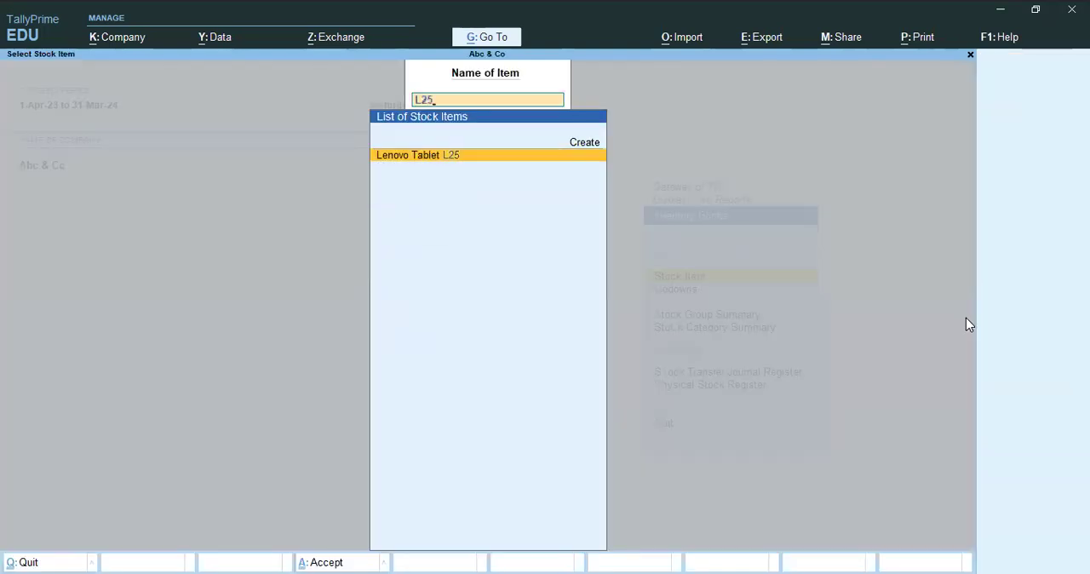
key(Return)
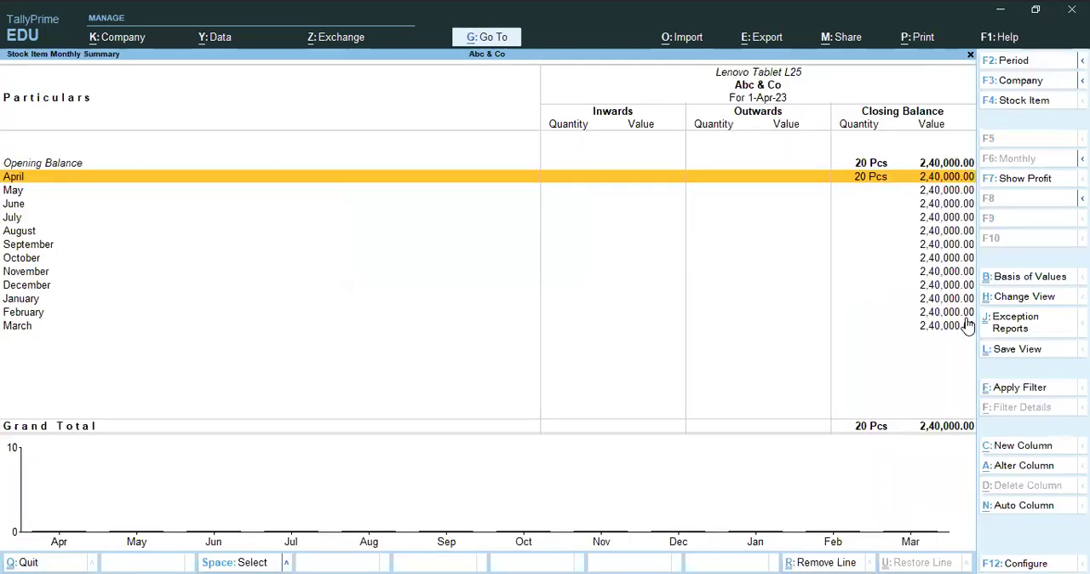
key(Down)
key(Up)
key(Escape)
key(Escape)
key(Escape)
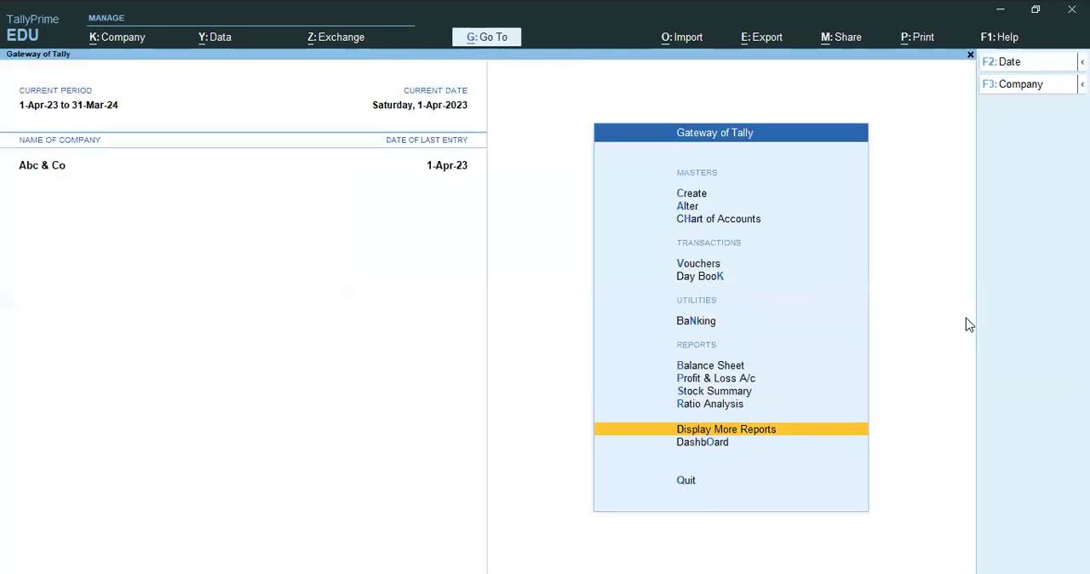
Open the list of stock items available for master alteration.
key(a)
key(Down)
key(Down)
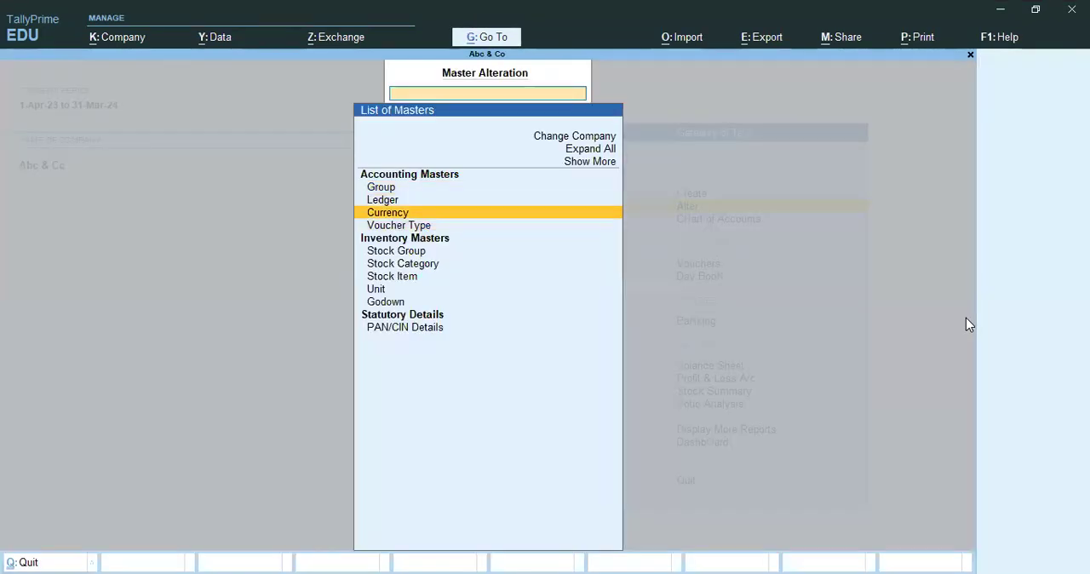
Examine the Lenovo Tablet L25 item's master details and opening balance, and close it without changes.
key(Down)
key(Down)
key(Down)
key(Down)
key(Return)
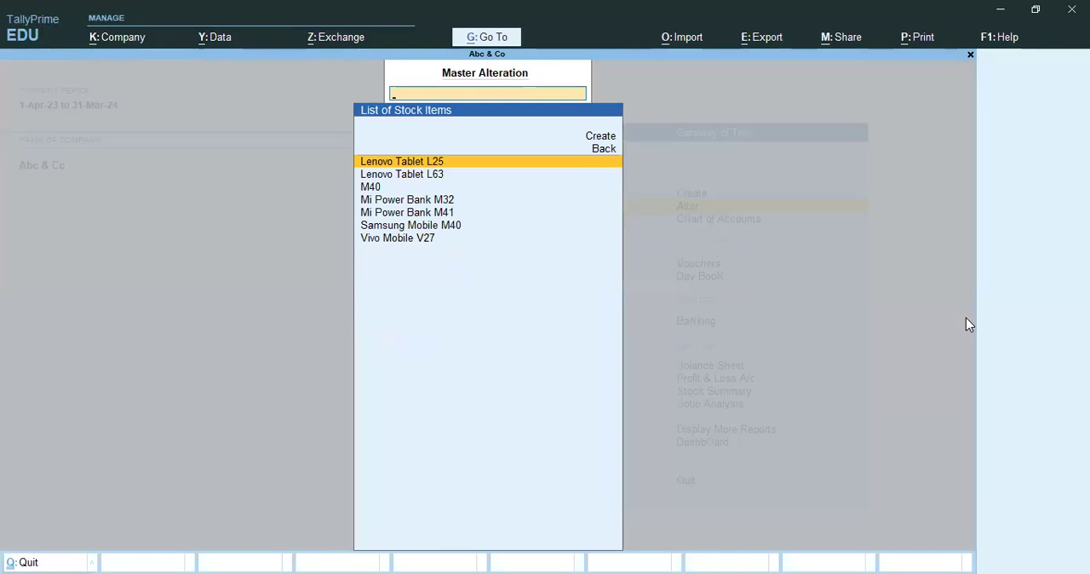
key(Down)
key(Down)
key(Down)
key(Down)
key(Up)
key(Up)
key(Up)
key(Up)
key(Return)
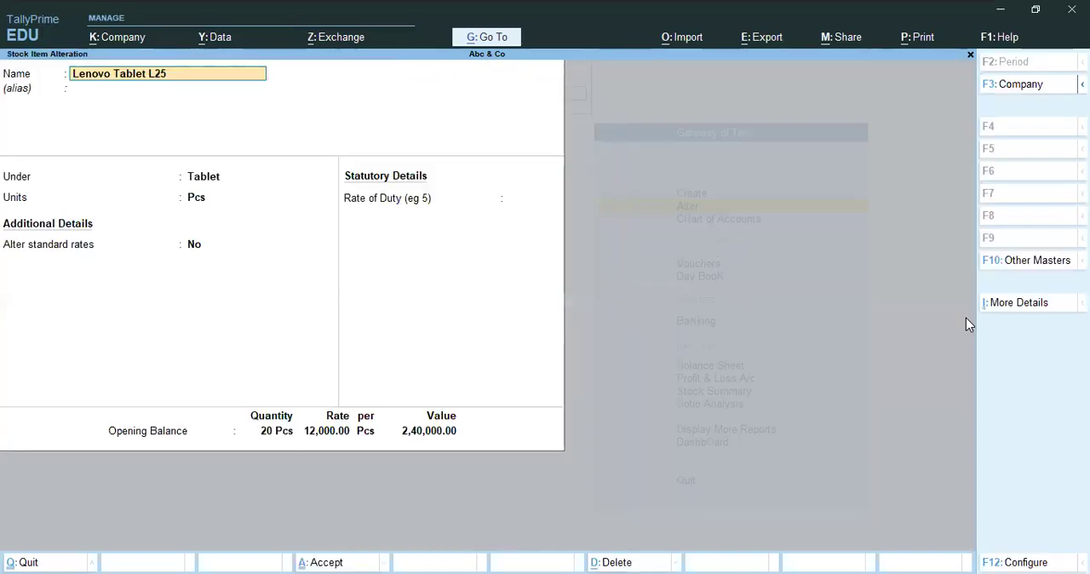
key(Escape)
key(Escape)
key(Escape)
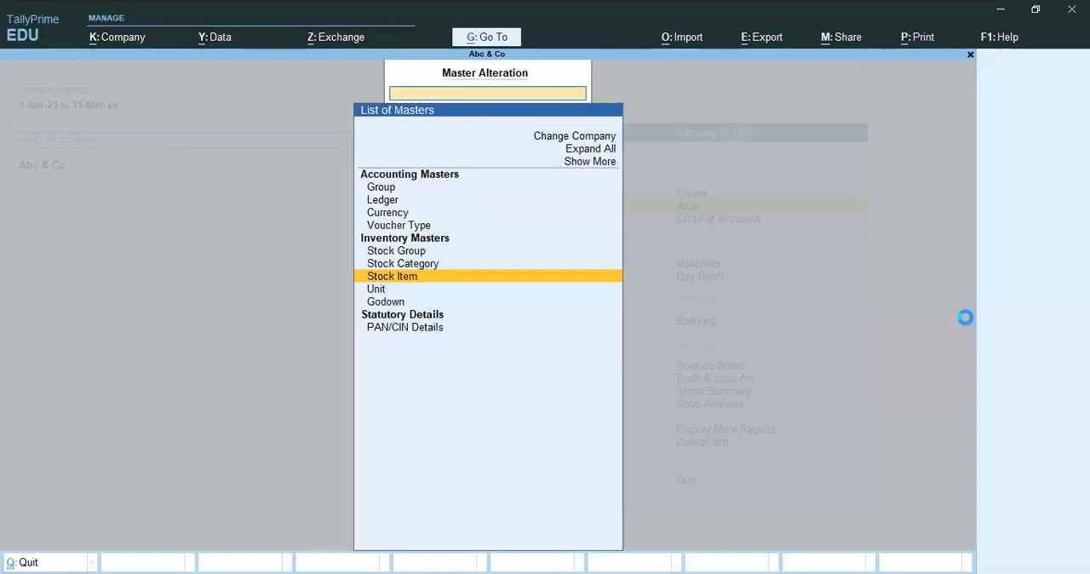
key(n)
Start a sales voucher with no voucher number and choose Ab 2 as the party account.
key(v)
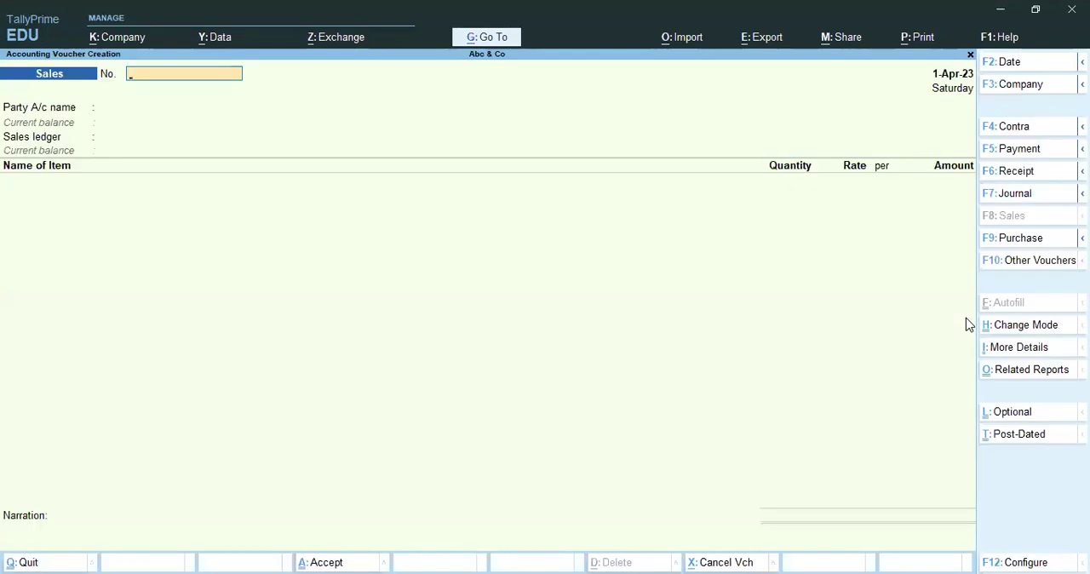
key(Return)
key(Return)
key(Escape)
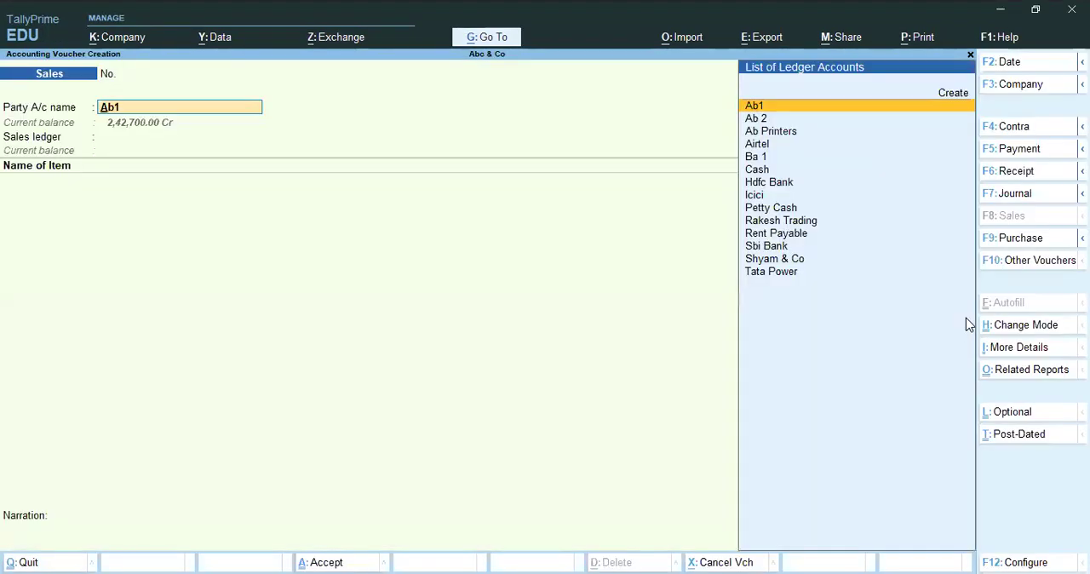
text(pa)
key(BackSpace)
key(BackSpace)
key(BackSpace)
key(Down)
key(Return)
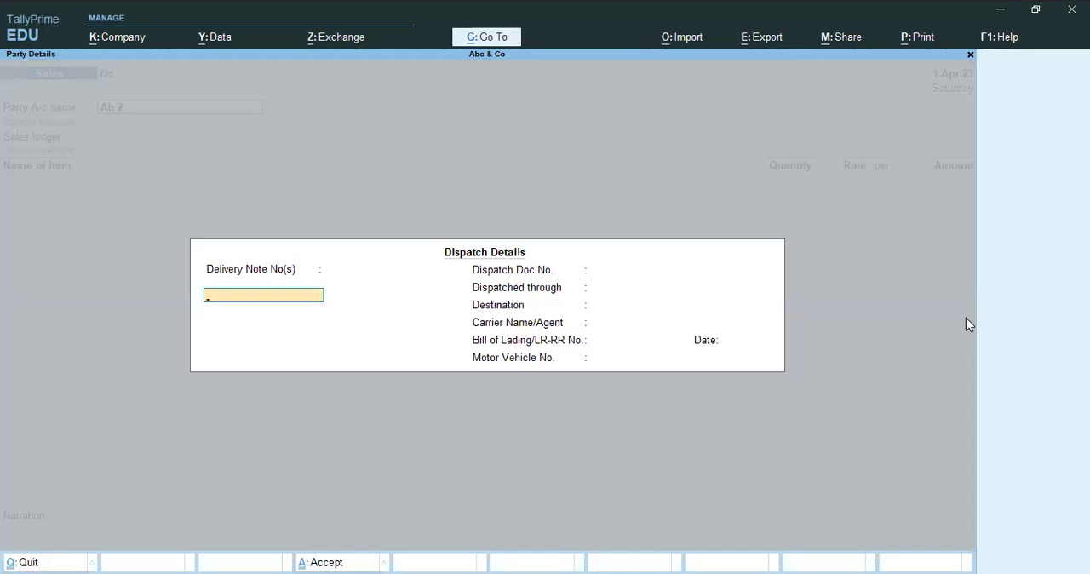
Leave the dispatch details blank, keep the default party details, and choose Distribution Sales as the sales ledger.
key(Return)
key(Return)
key(Return)
key(Return)
key(Return)
key(Return)
key(Return)
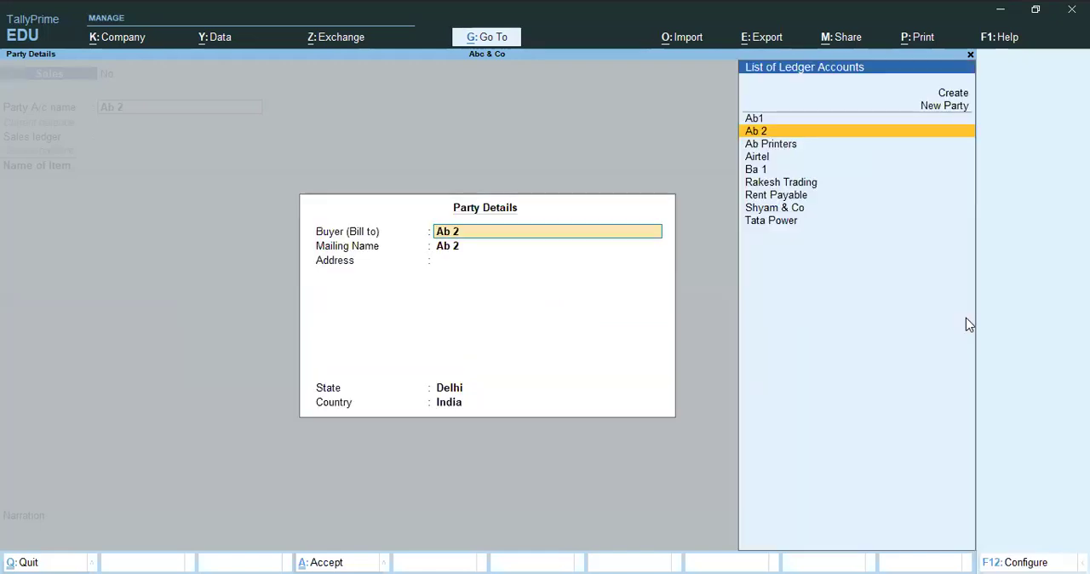
key(Return)
key(Return)
key(Return)
key(Return)
key(Return)
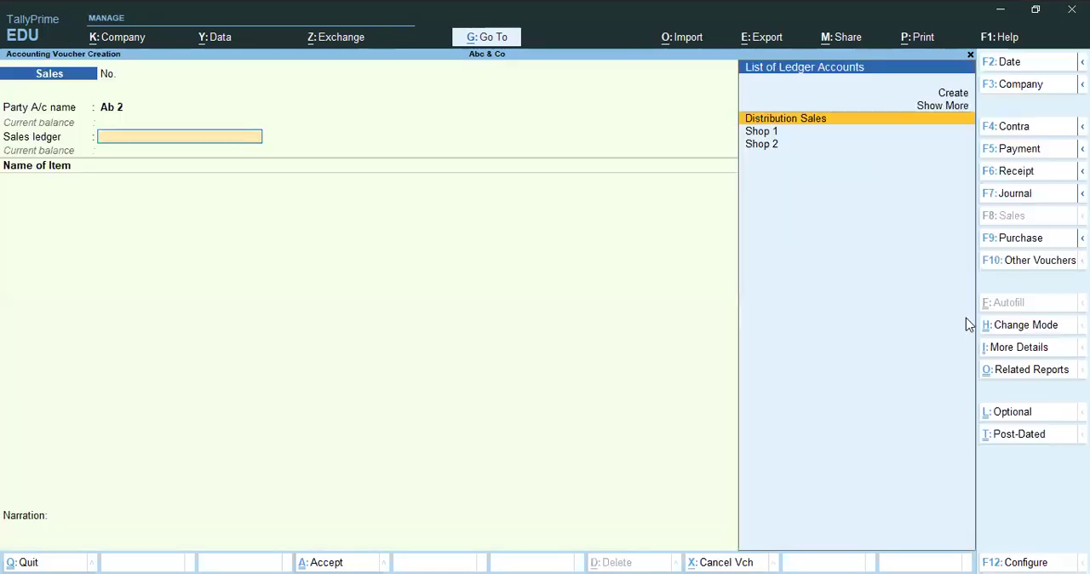
key(Down)
key(Up)
key(Return)
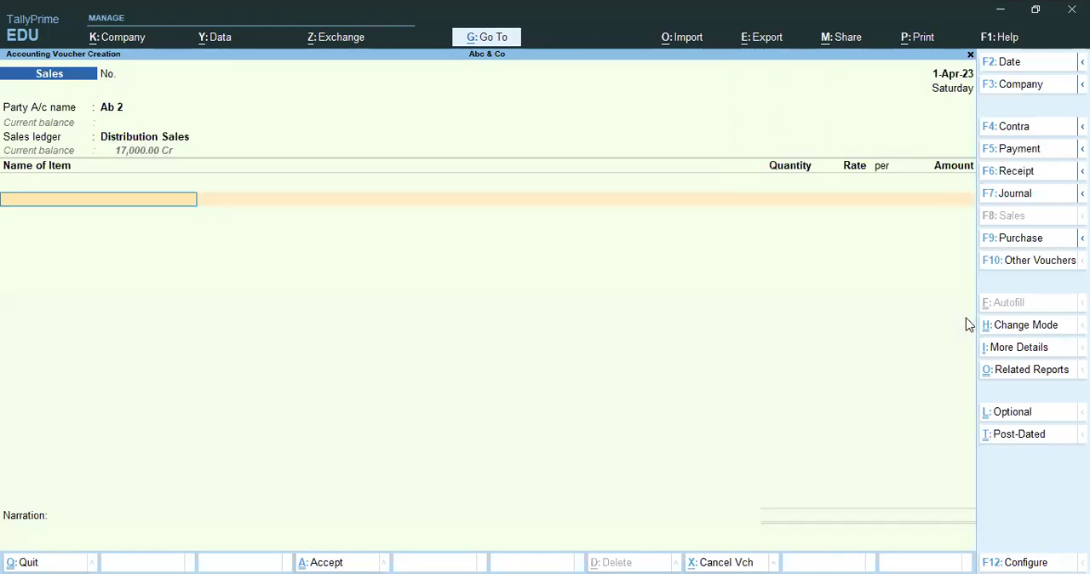
Add Lenovo Tablet L25 to the sales voucher, allocating 15 Pcs from Main Location at a rate of 18,000.
key(Down)
key(Return)
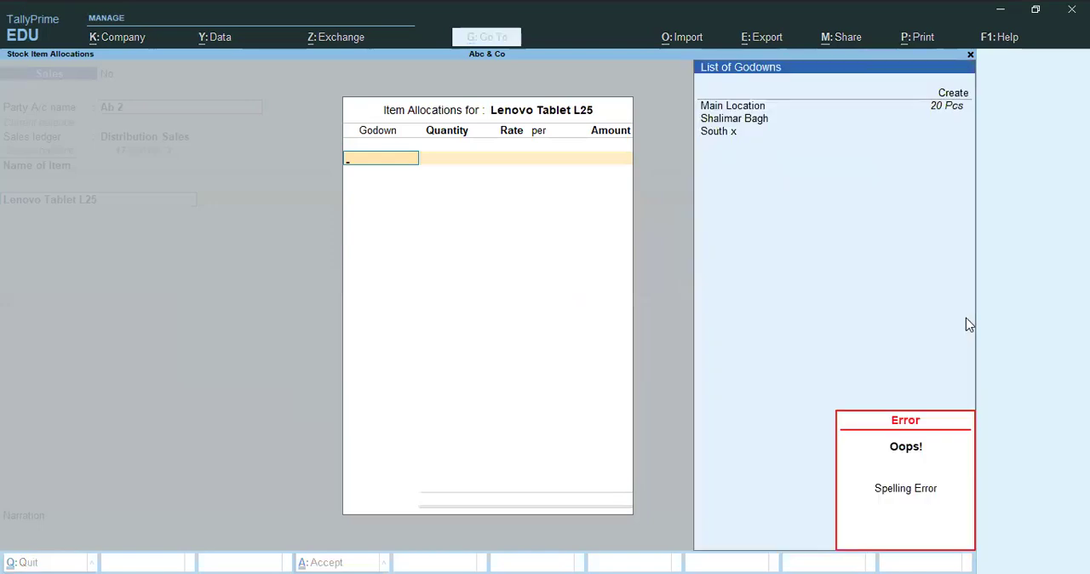
key(BackSpace)
key(Return)
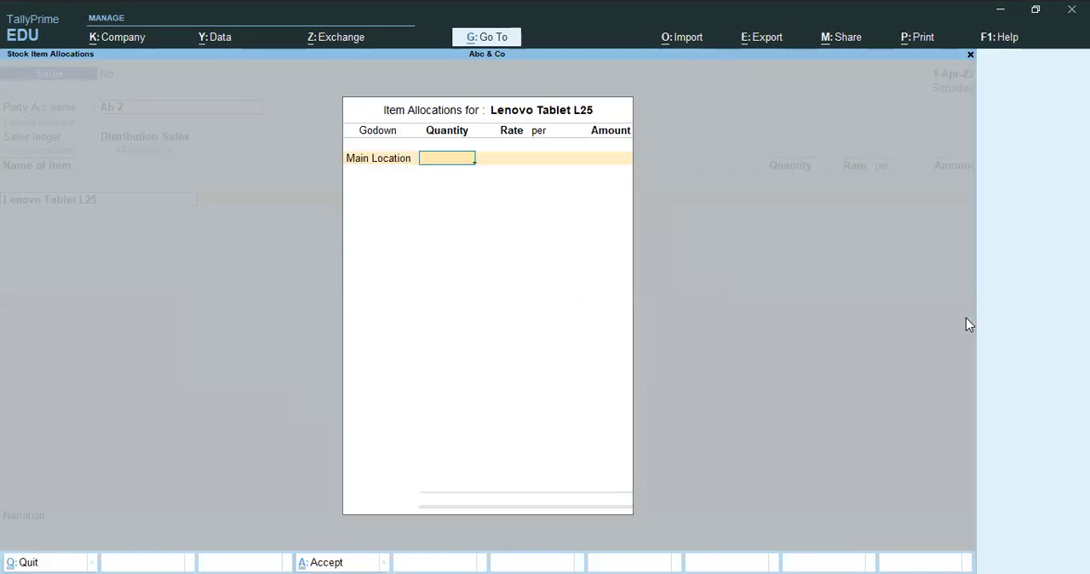
text(15)
key(Return)
text(180000.00)
key(Return)
key(Return)
key(Return)
End the item list and allocate the full 2,70,000 bill for Ab 2 to new reference 30.
key(Return)
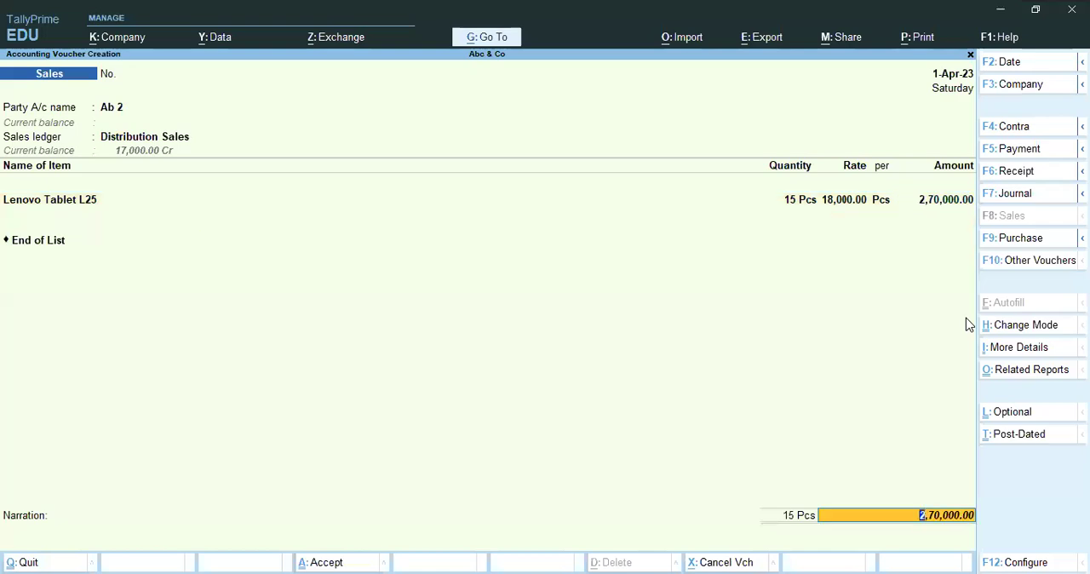
key(Return)
key(Return)
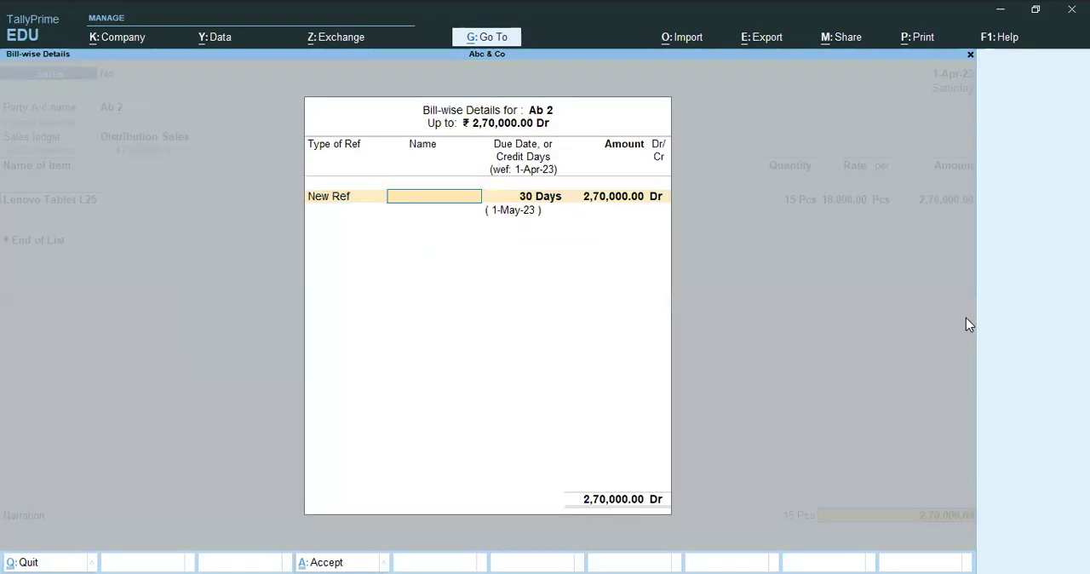
text(30)
key(Return)
key(Return)
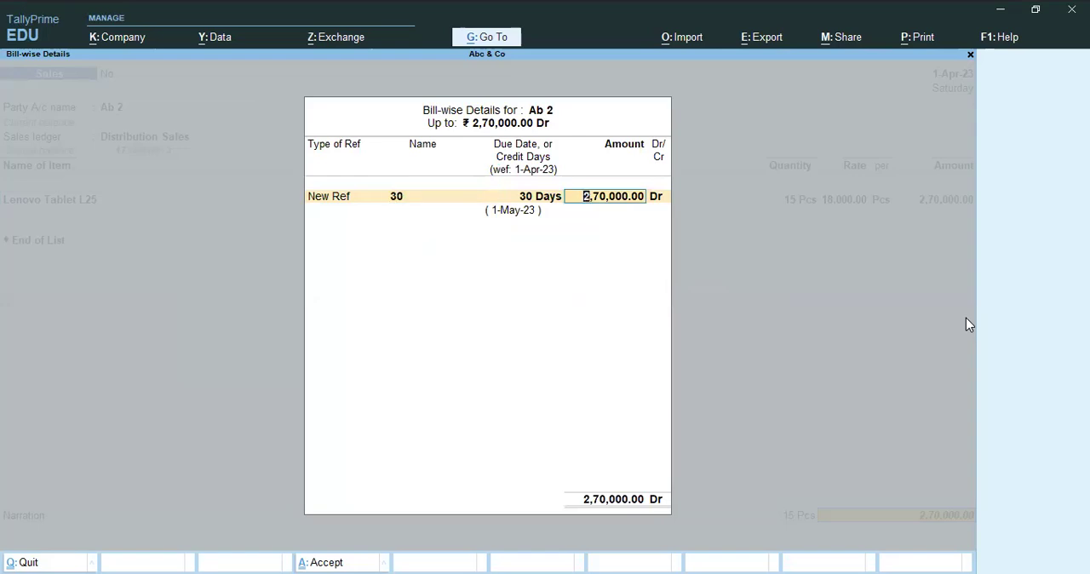
key(BackSpace)
key(Return)
key(Return)
Save the sales voucher without a narration and leave voucher entry.
key(Return)
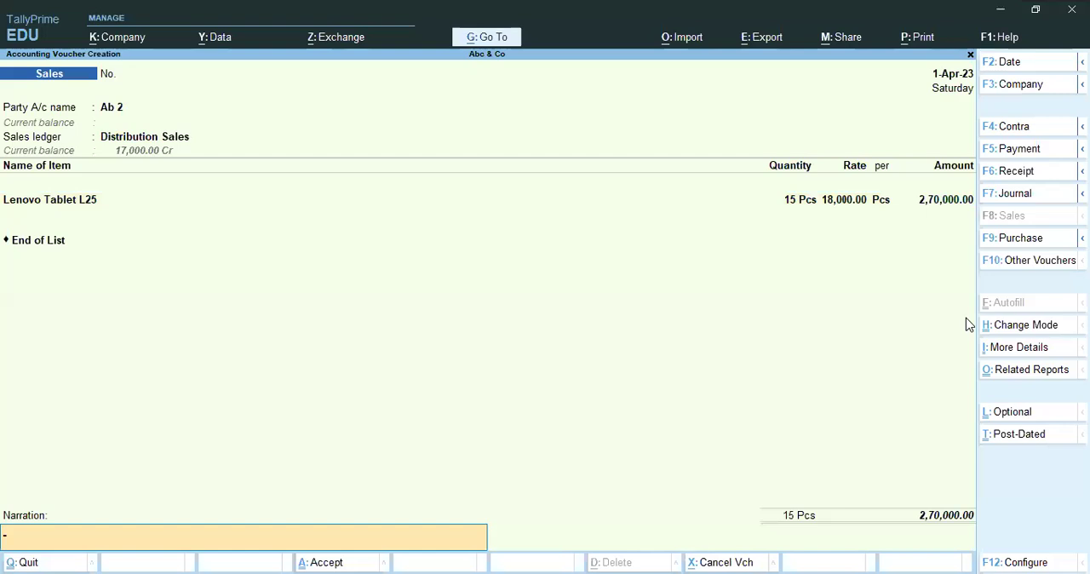
key(Return)
key(Return)
key(Escape)
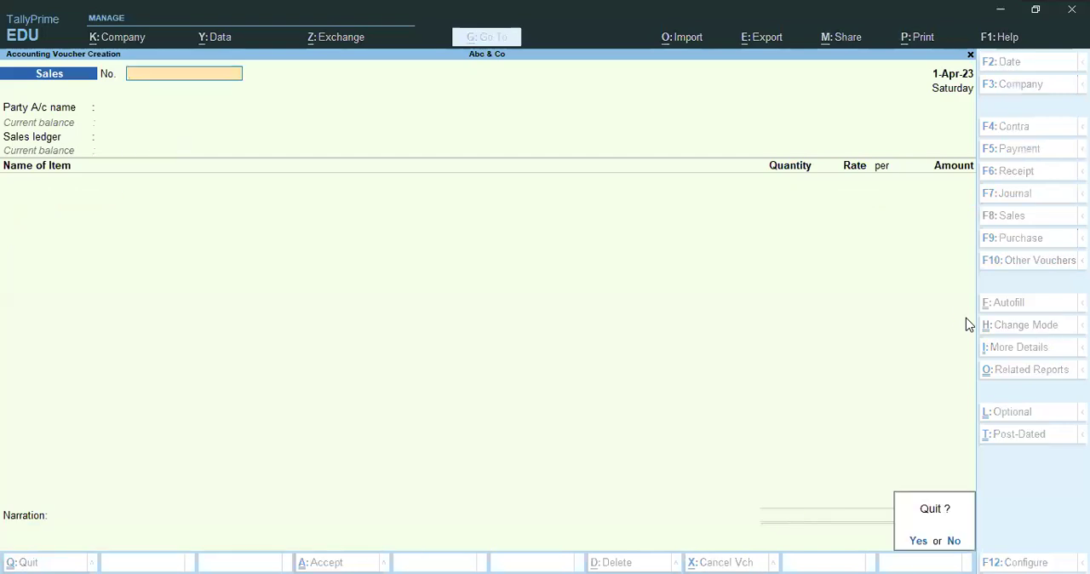
key(Return)
key(d)
key(a)
key(l)
key(Escape)
key(Escape)
key(Escape)
key(Escape)
key(Escape)
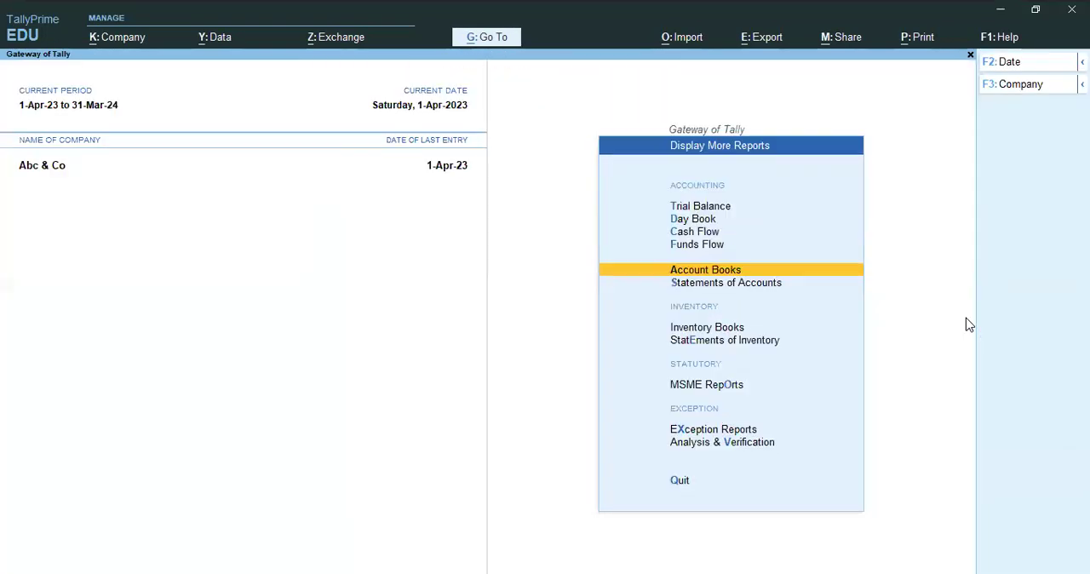
Examine the Profit & Loss A/c line in the Balance Sheet and return to the Gateway.
key(b)
key(Down)
key(Down)
key(Down)
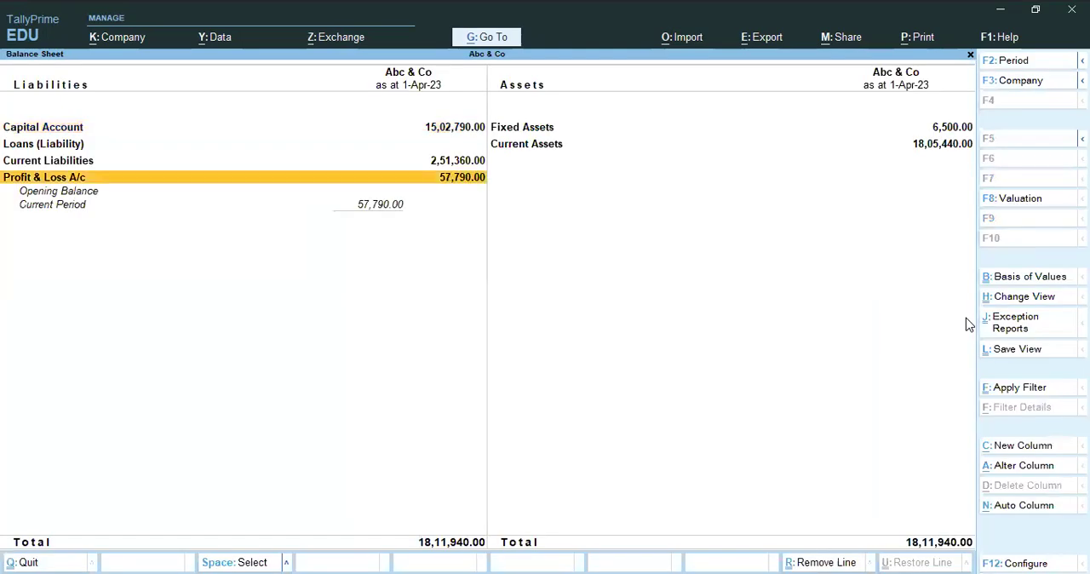
key(shift+Return)
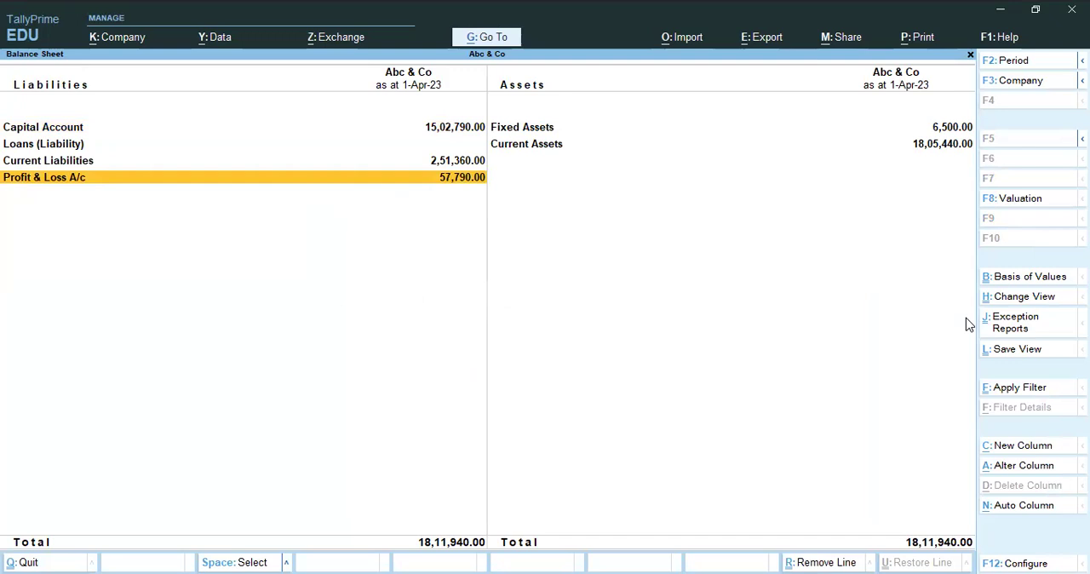
key(Escape)
key(Escape)
key(Escape)
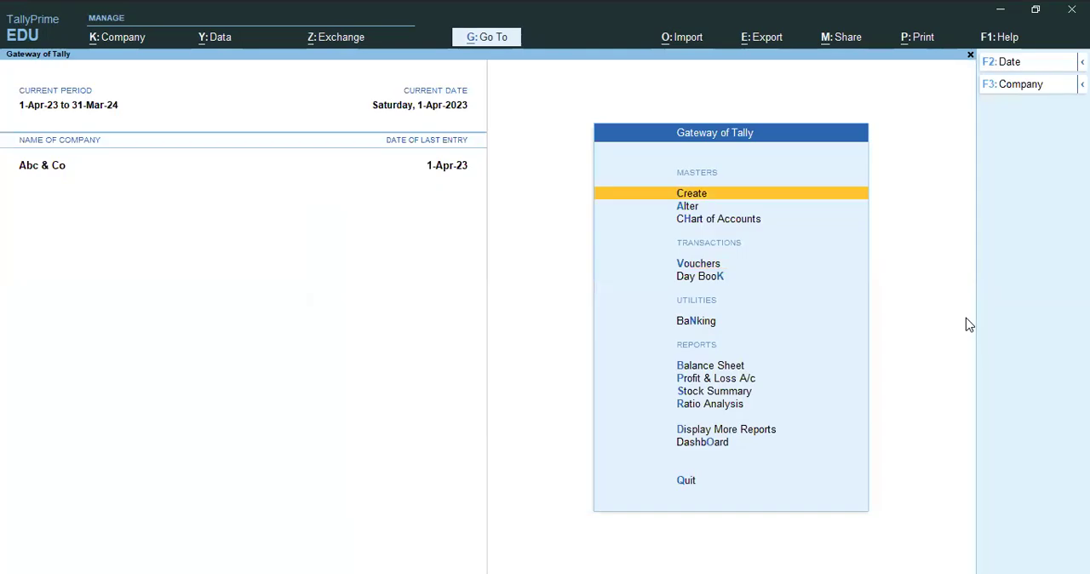
Check the nett profit in the Profit & Loss A/c report and return to the Gateway.
key(Down)
key(Down)
key(Down)
key(Down)
key(Down)
key(Down)
key(Down)
key(Return)
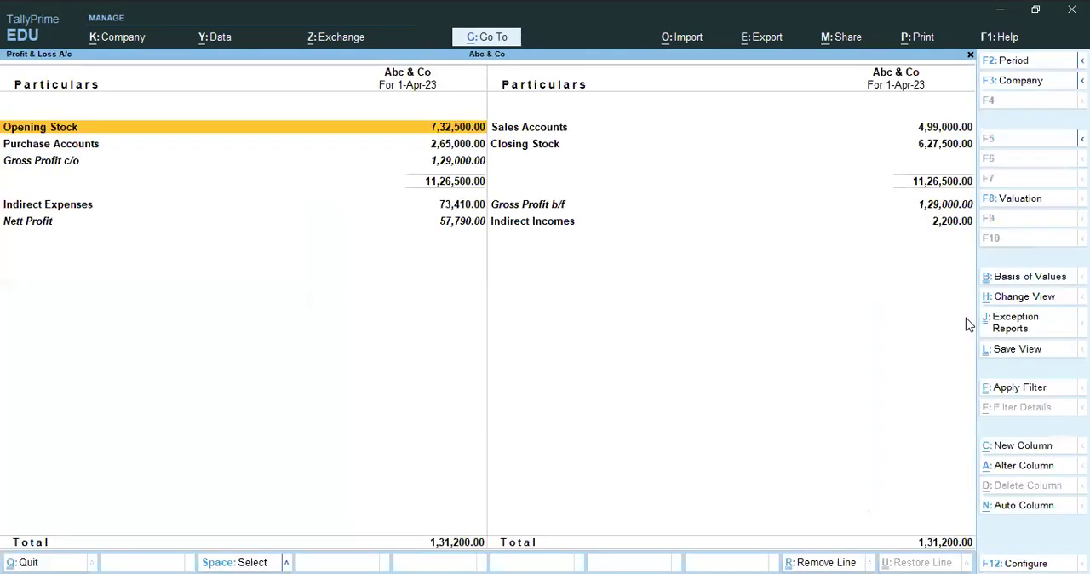
key(Up)
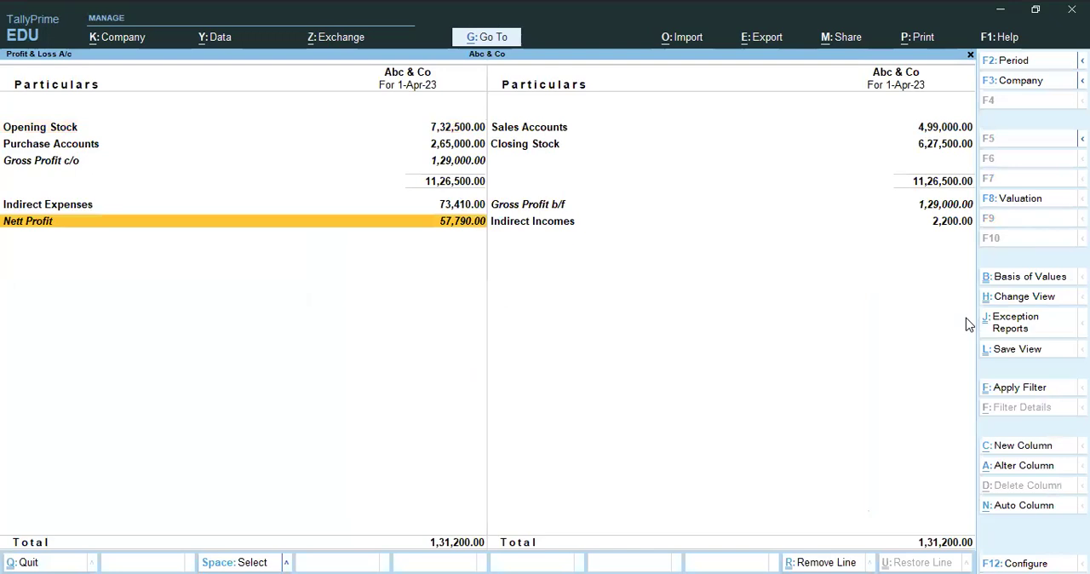
key(Escape)
key(Escape)
key(Escape)
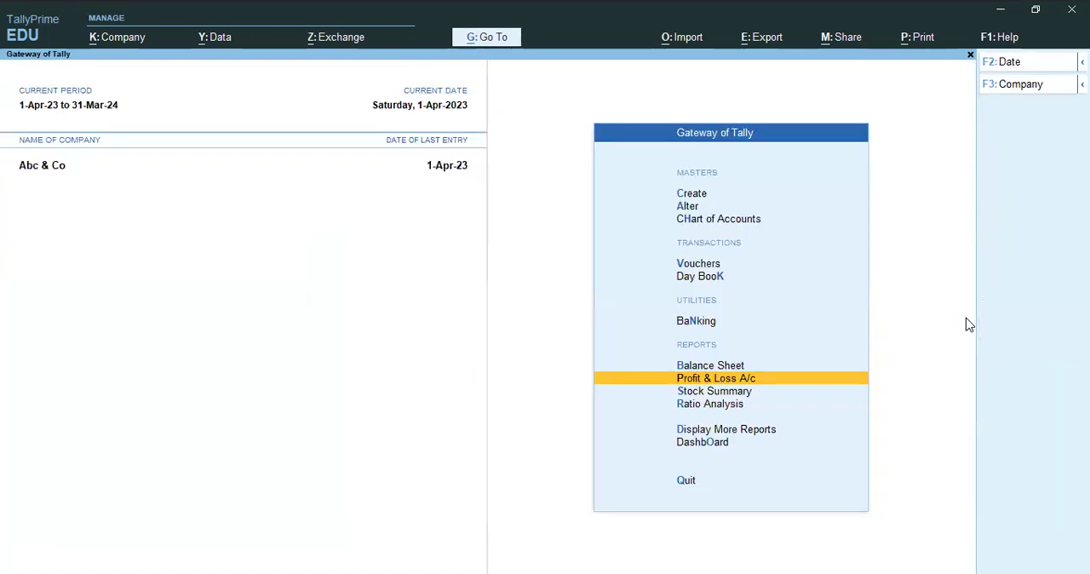
key(n)
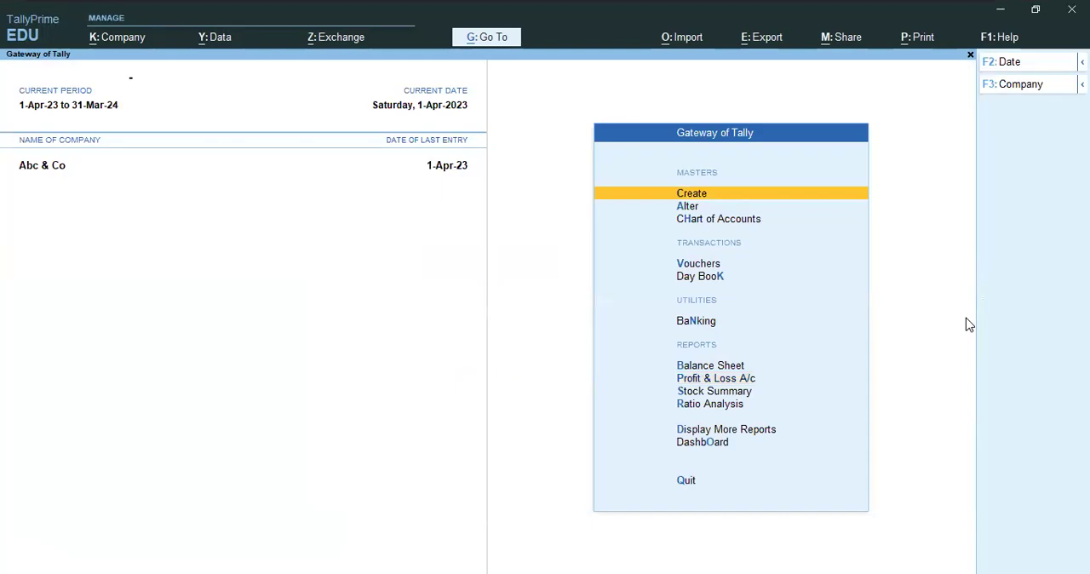
key(v)
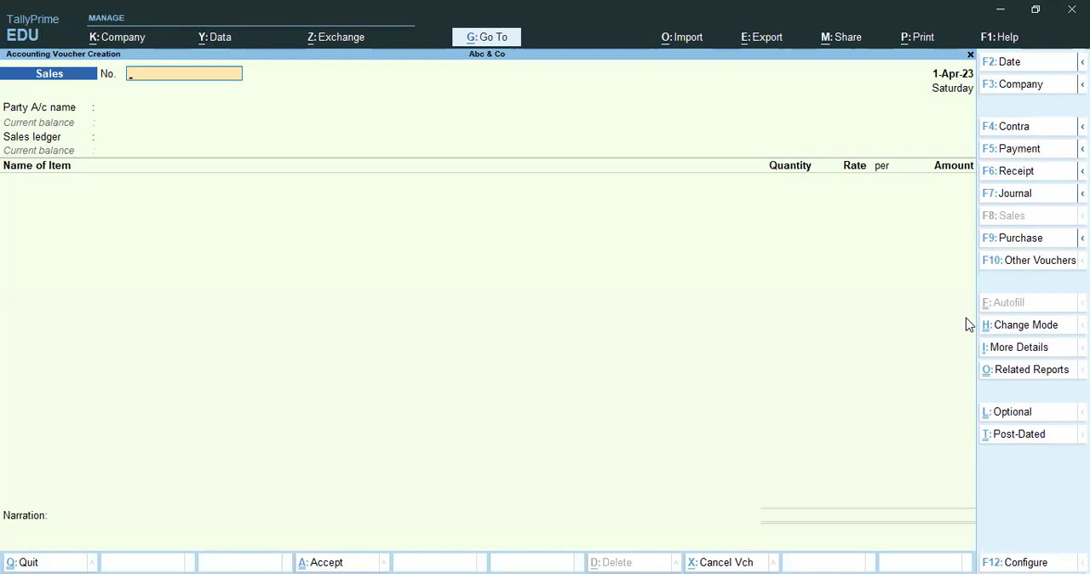
key(F7)
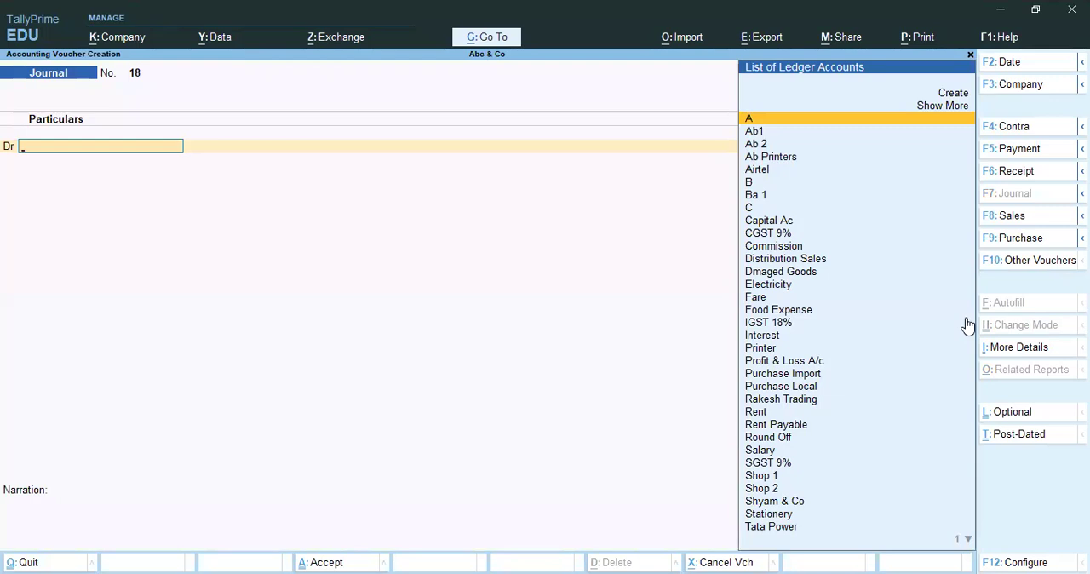
text(pro)
key(Return)
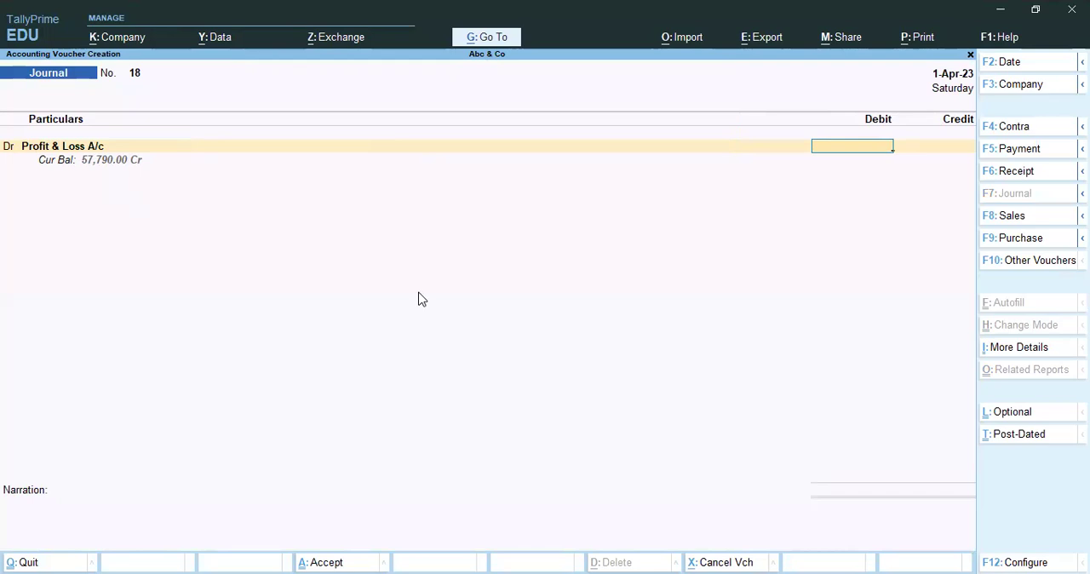
text(577901)
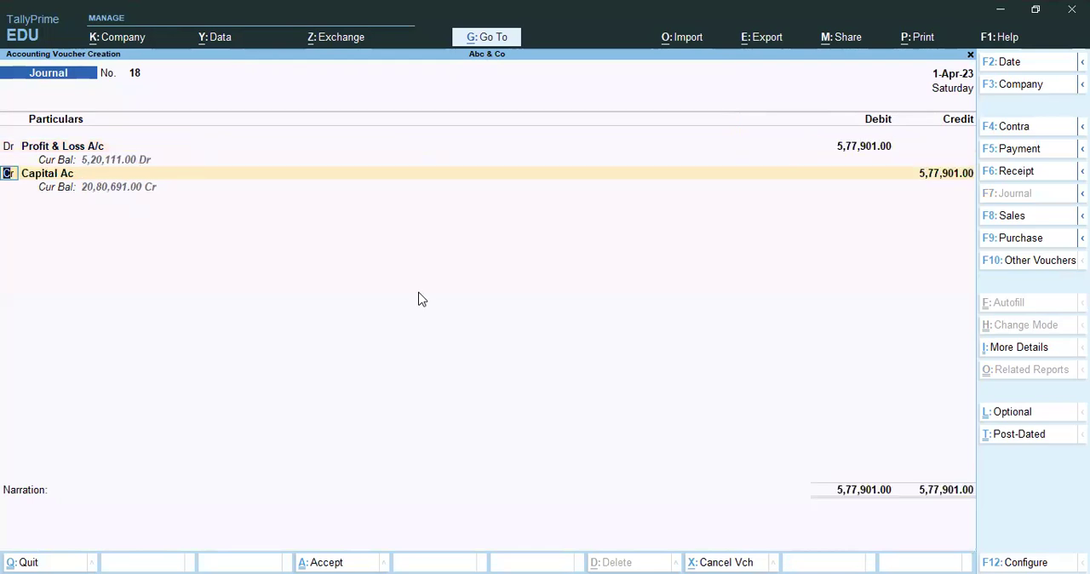
key(BackSpace)
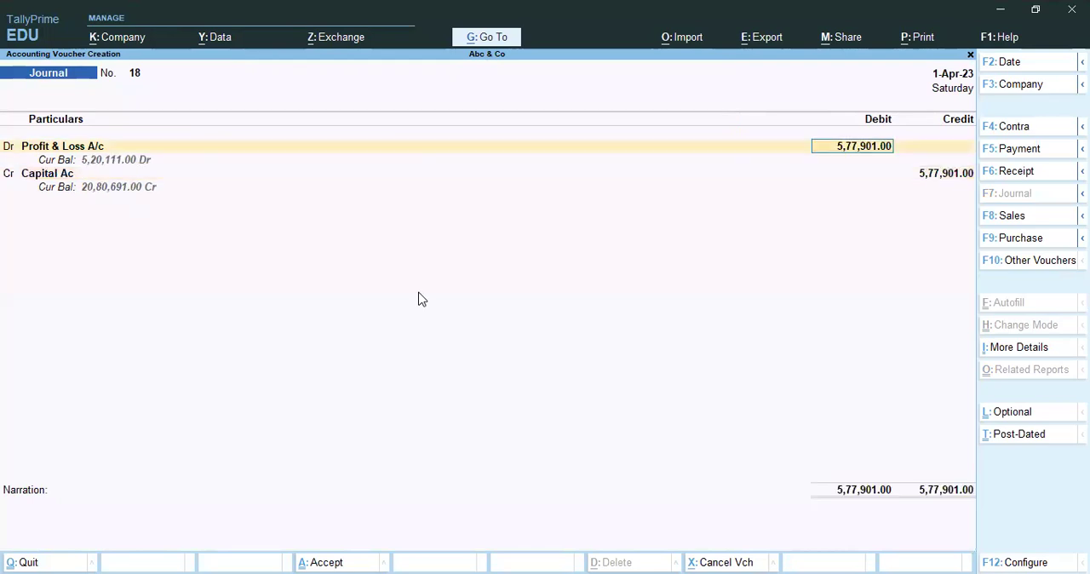
key(Escape)
key(Escape)
key(Return)
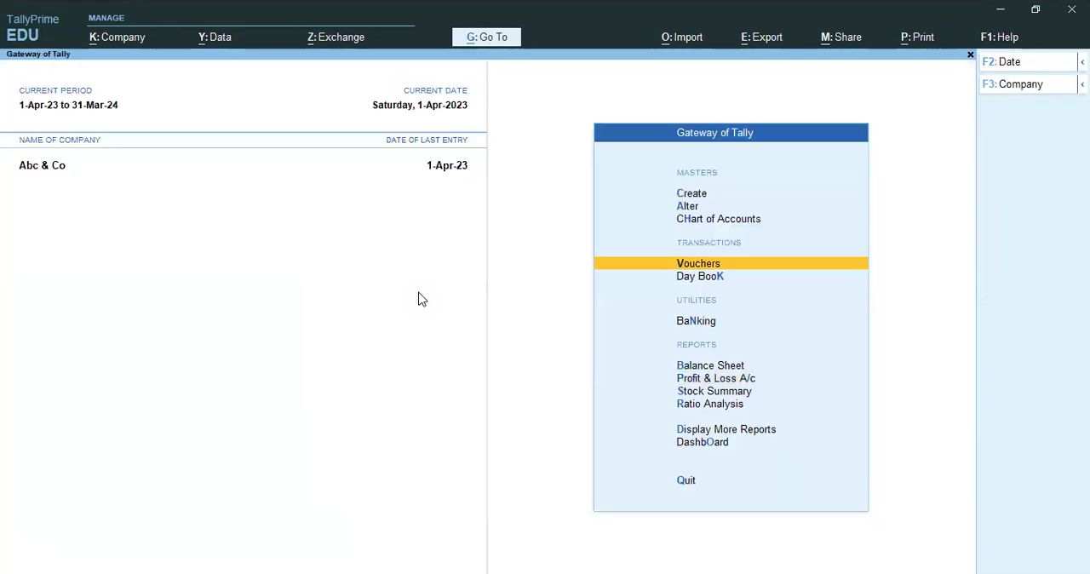
Start a journal voucher debiting Profit & Loss A/c and crediting Capital Ac with 57,790.
key(Return)
text(Pro)
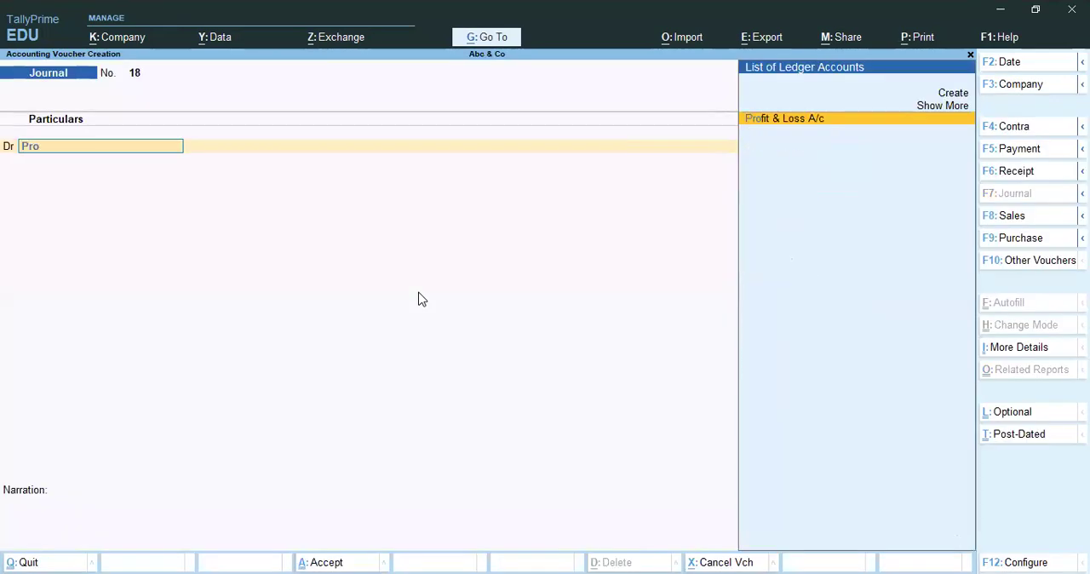
key(Return)
text(57790)
key(Return)
key(Return)
key(Return)
key(Return)
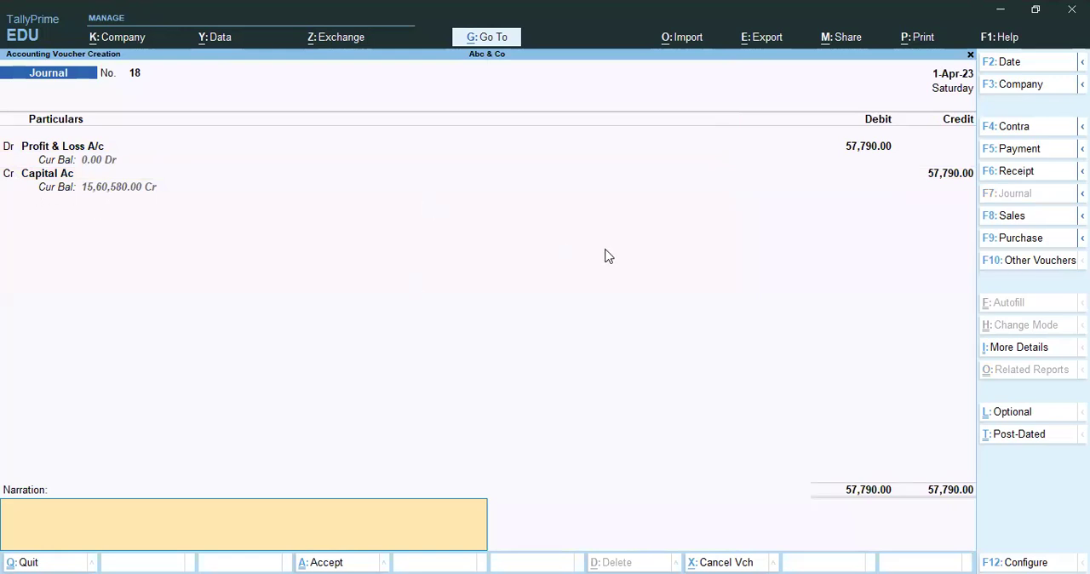
Enter the narration "Being profit transfered", save the journal voucher, and return to the Gateway.
text(Being profit transfered)
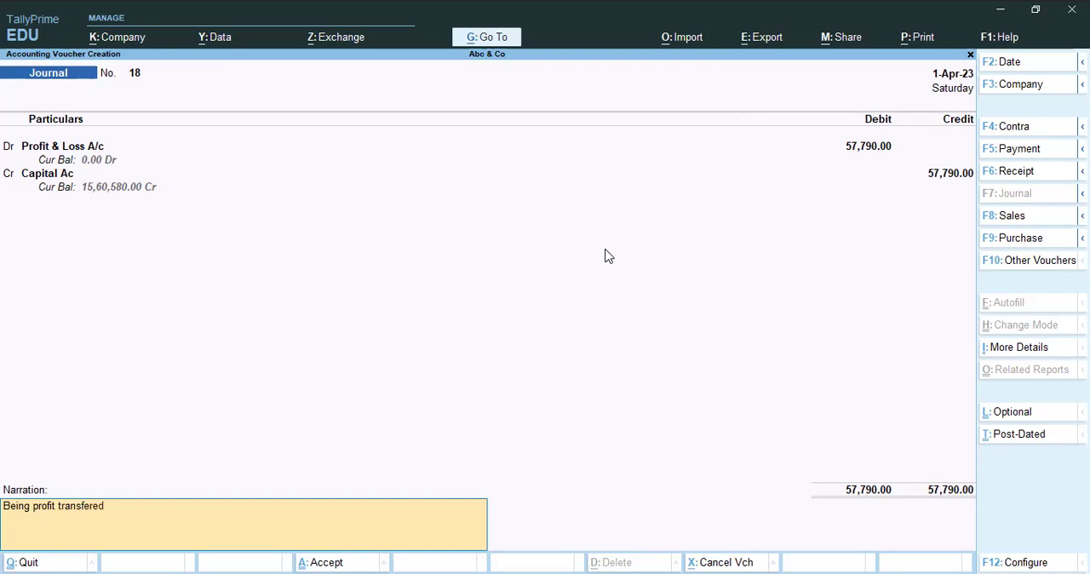
key(Return)
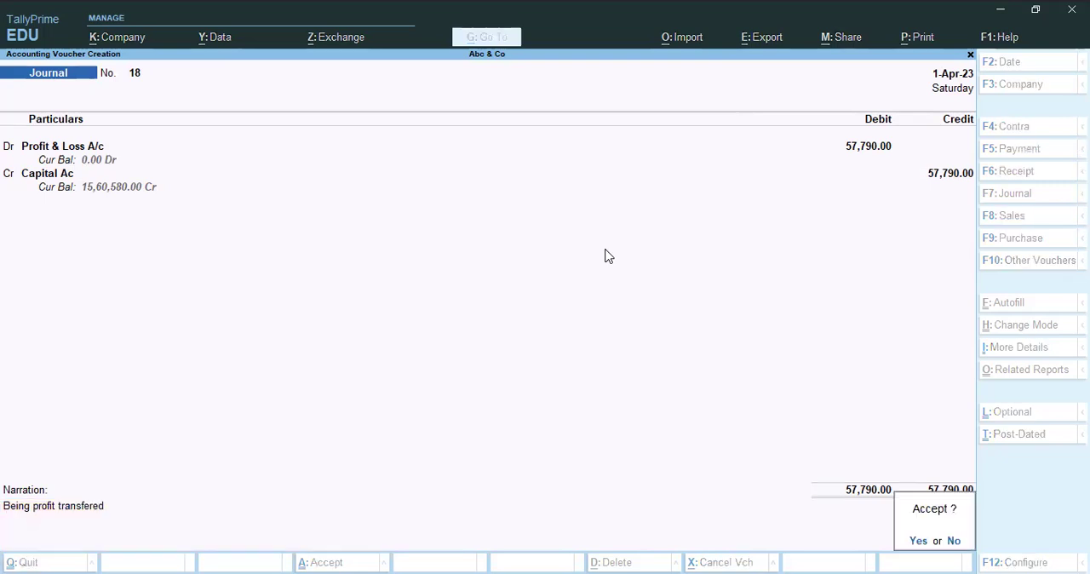
key(Return)
key(Escape)
key(Return)
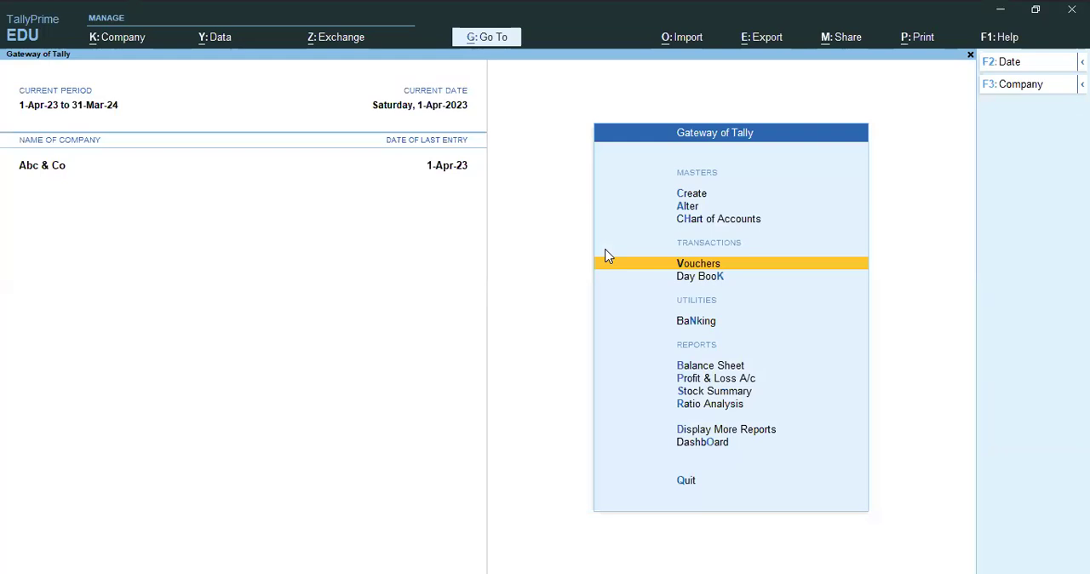
Review the nett profit in the Profit & Loss A/c report and open the Balance Sheet.
key(p)
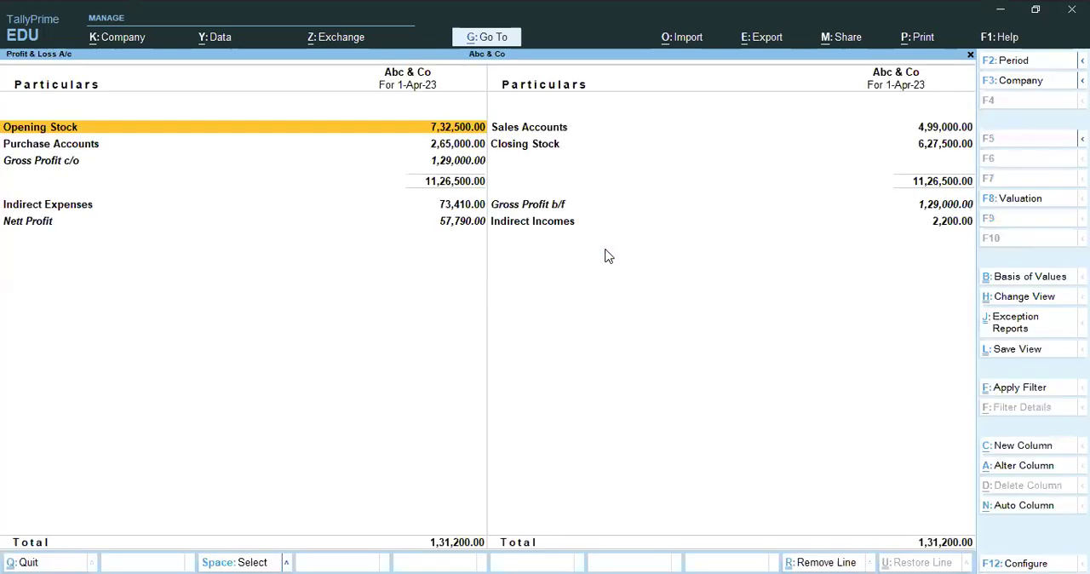
key(Down)
key(Down)
key(Down)
key(Down)
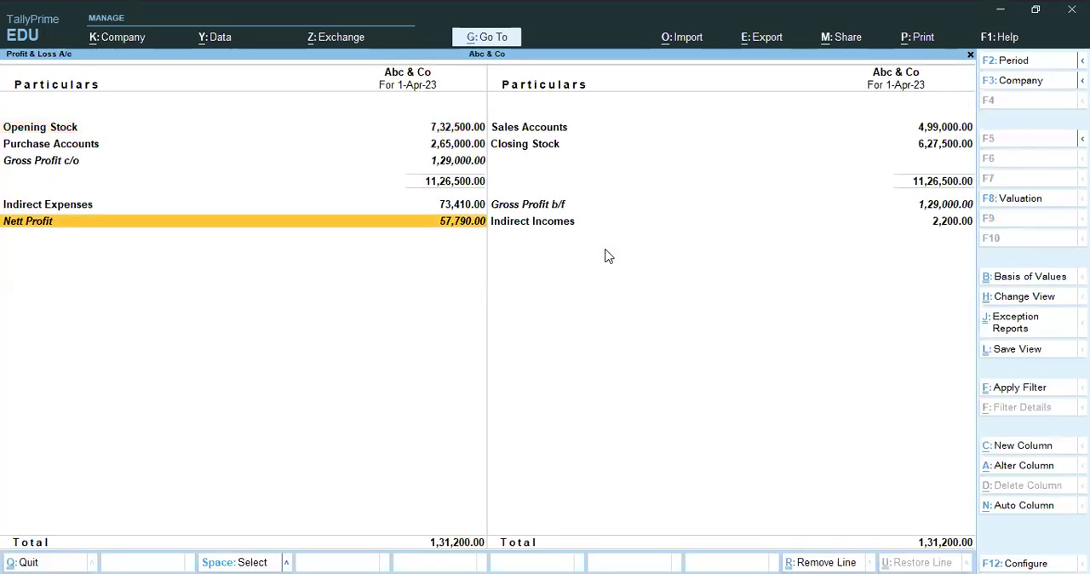
key(Right)
key(Left)
key(Escape)
key(p)
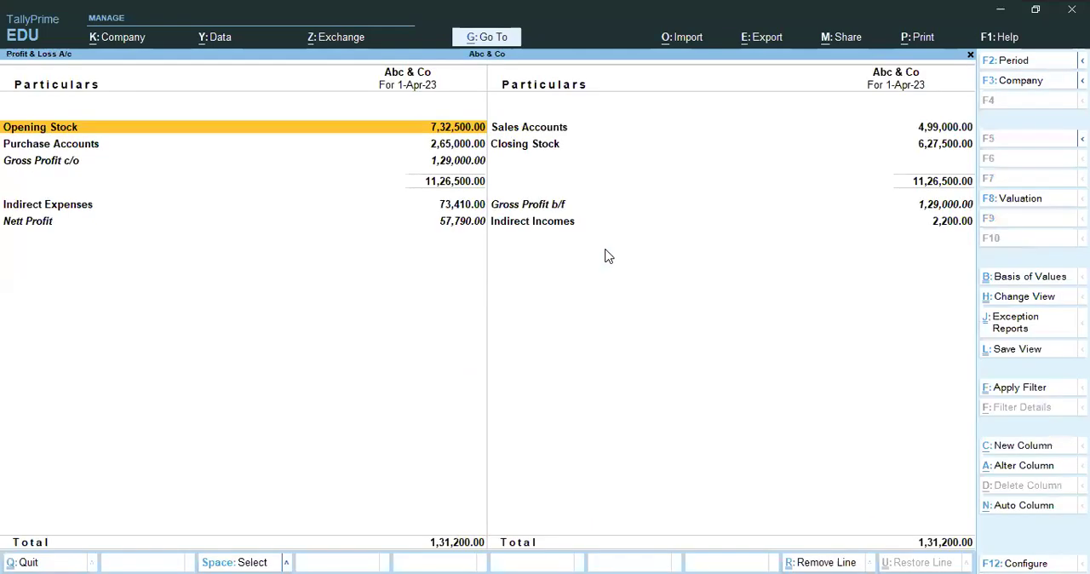
key(Escape)
key(b)
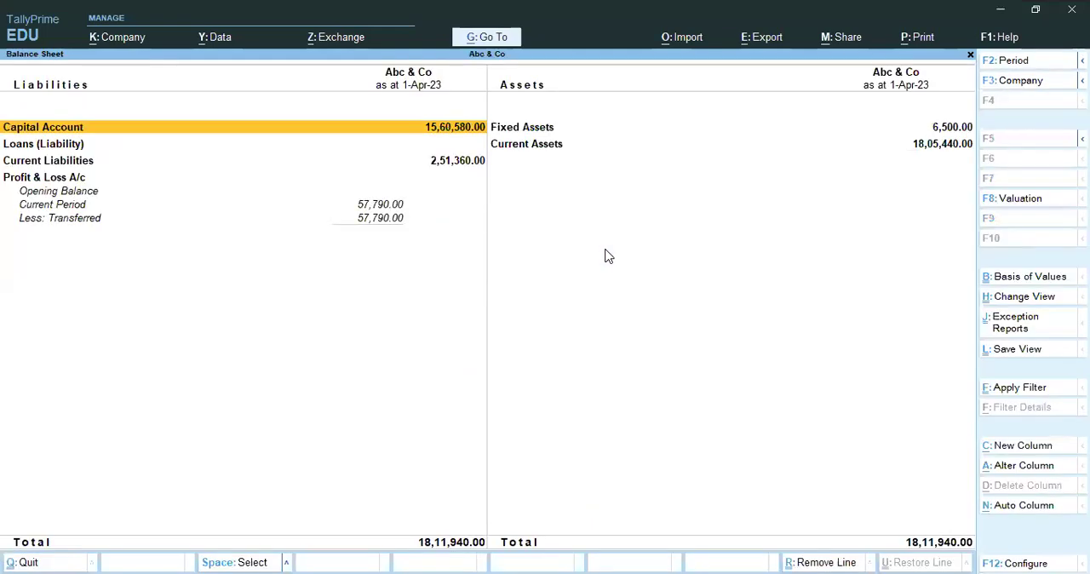
Examine the Profit & Loss A/c transfer details on the liabilities side of the Balance Sheet and collapse them.
key(Down)
key(Down)
key(Down)
key(Up)
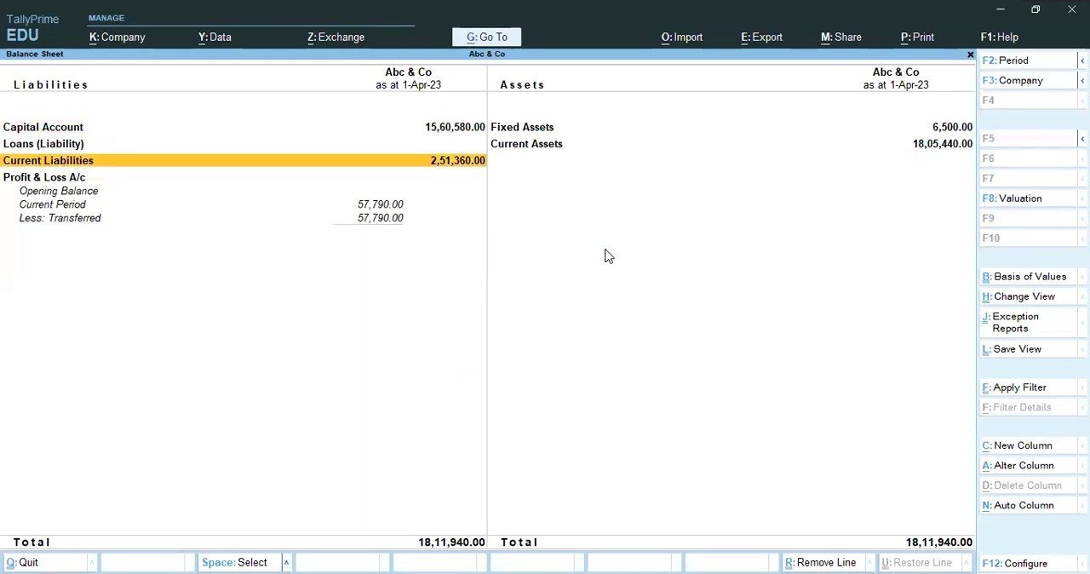
key(Down)
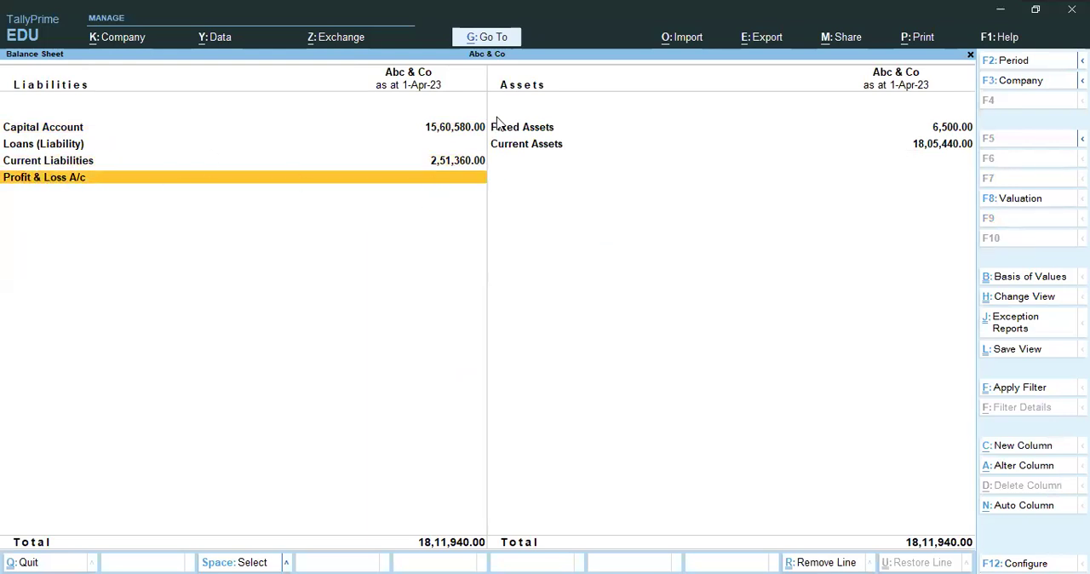
Leave the Balance Sheet and check the Nett Profit line in the Profit & Loss A/c report.
key(Escape)
key(Down)
key(Return)
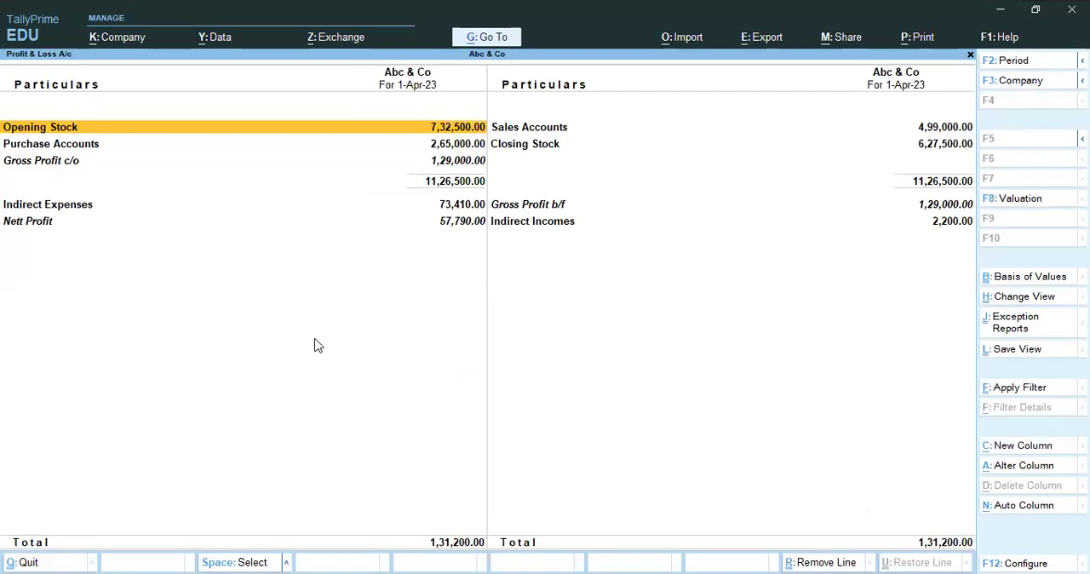
key(End)
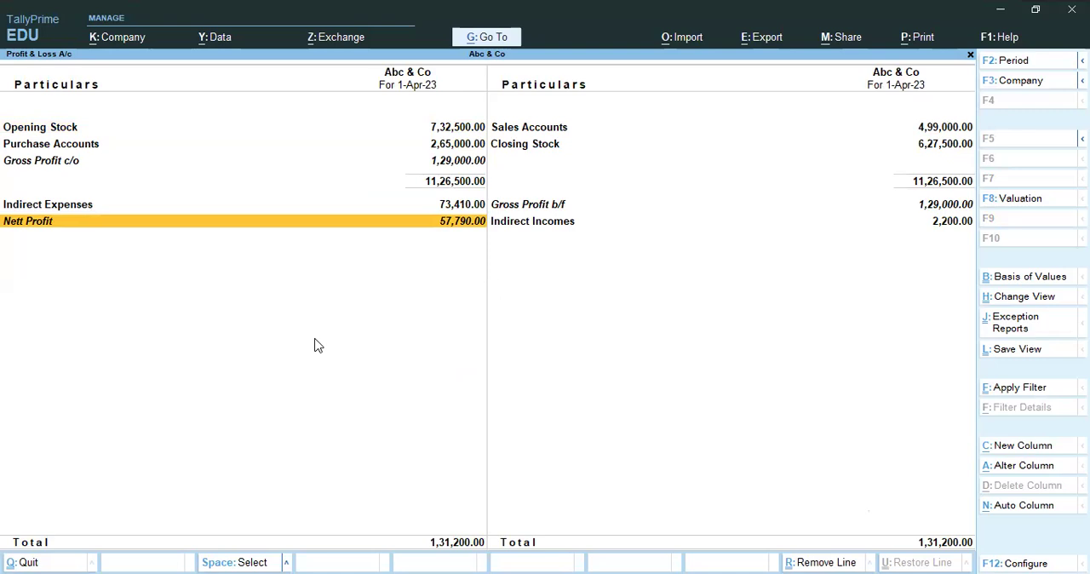
Reopen the Balance Sheet, collapse the Profit & Loss A/c details, and review the Capital Account line.
key(Escape)
key(b)
key(Down)
key(Down)
key(Down)
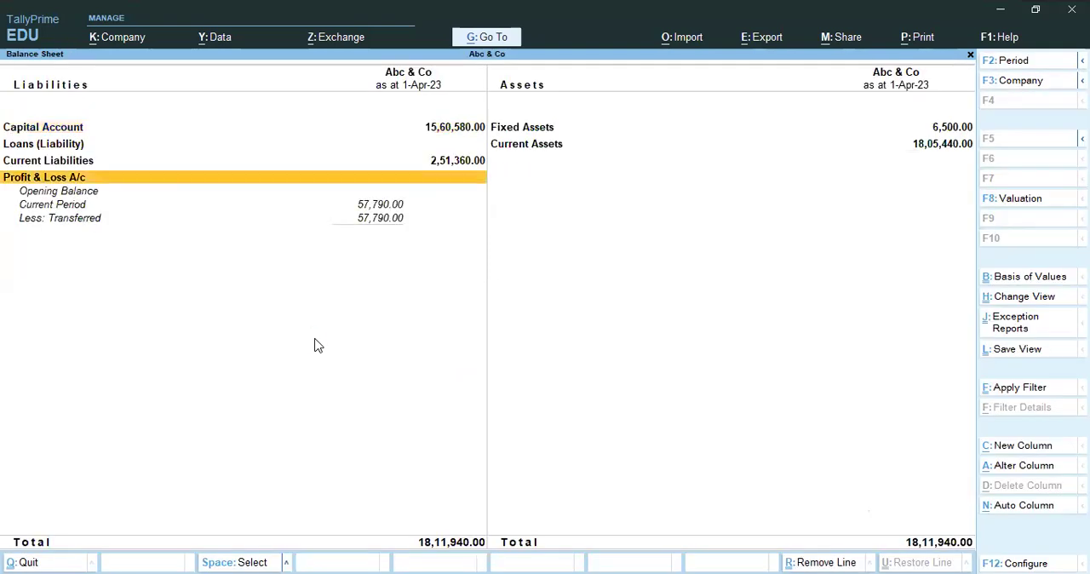
key(shift+Return)
key(Up)
key(Up)
key(Up)
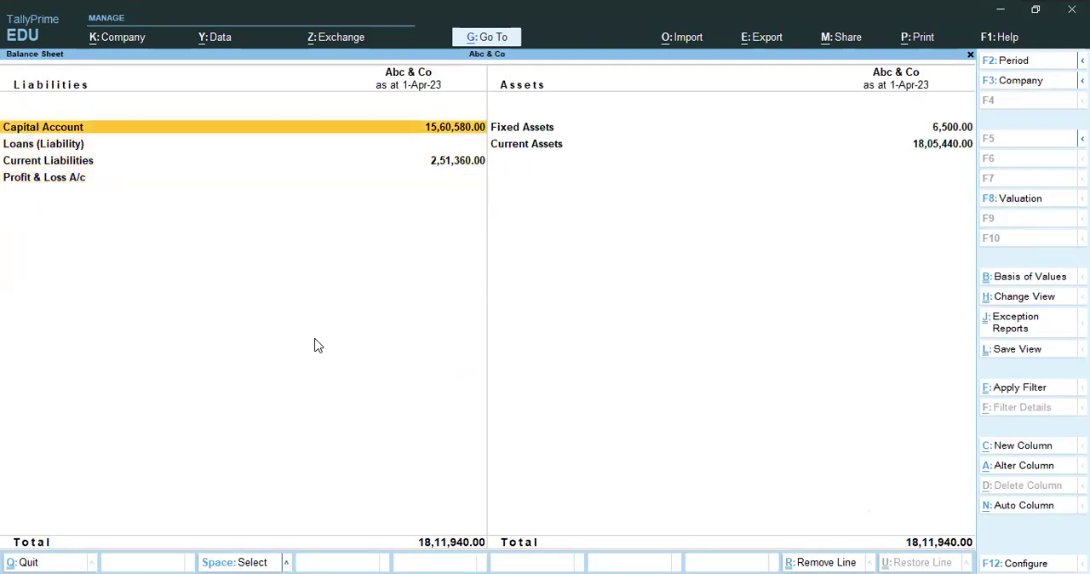
Display the Profit & Loss A/c ledger, inspect its Capital Ac journal voucher, and close it without changes.
key(Escape)
key(Escape)
key(Escape)
text(dalPro)
key(Return)
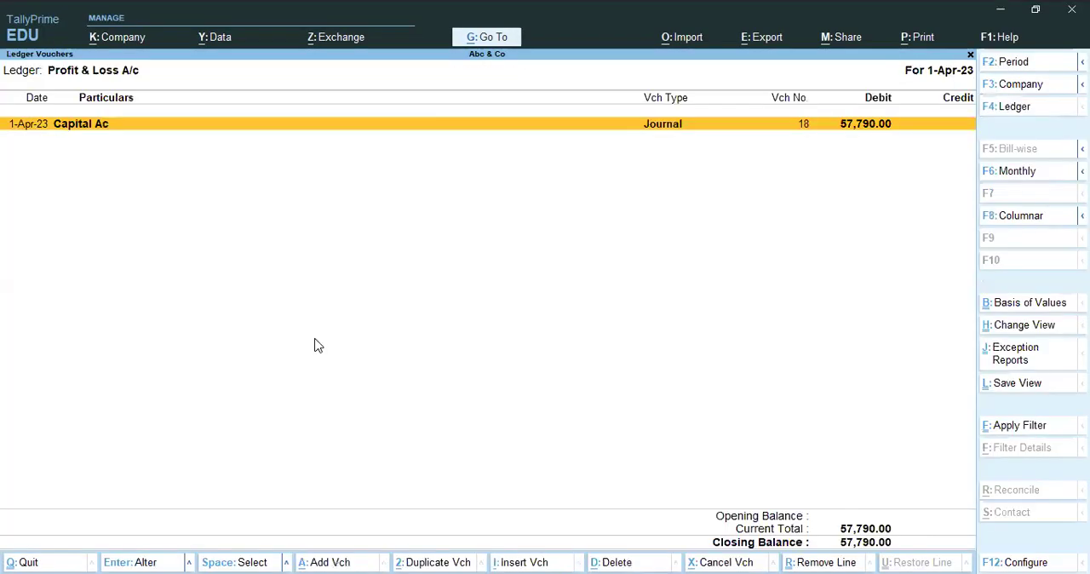
key(Return)
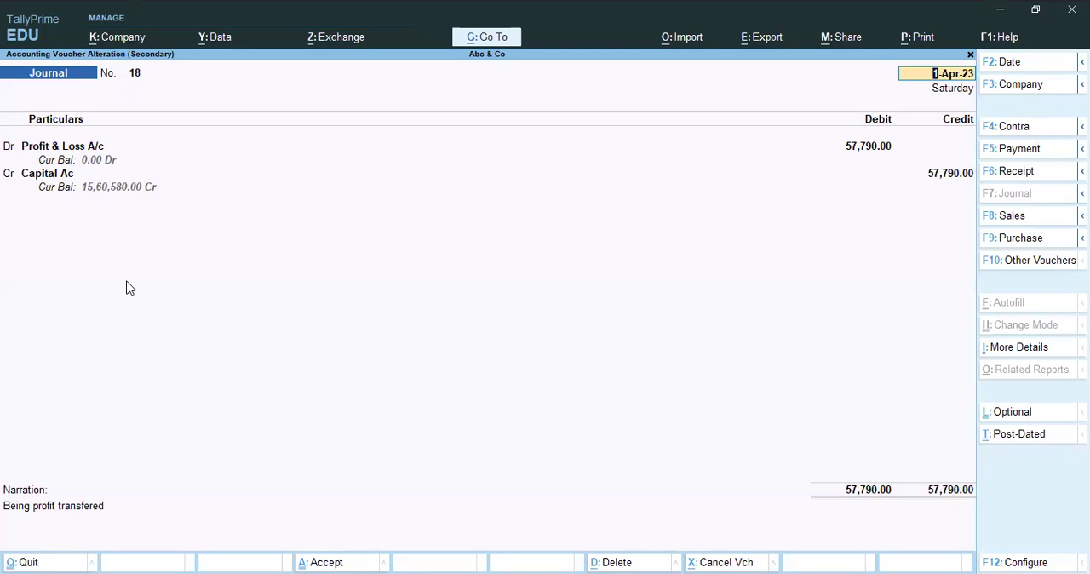
key(Escape)
key(y)
key(Escape)
key(Escape)
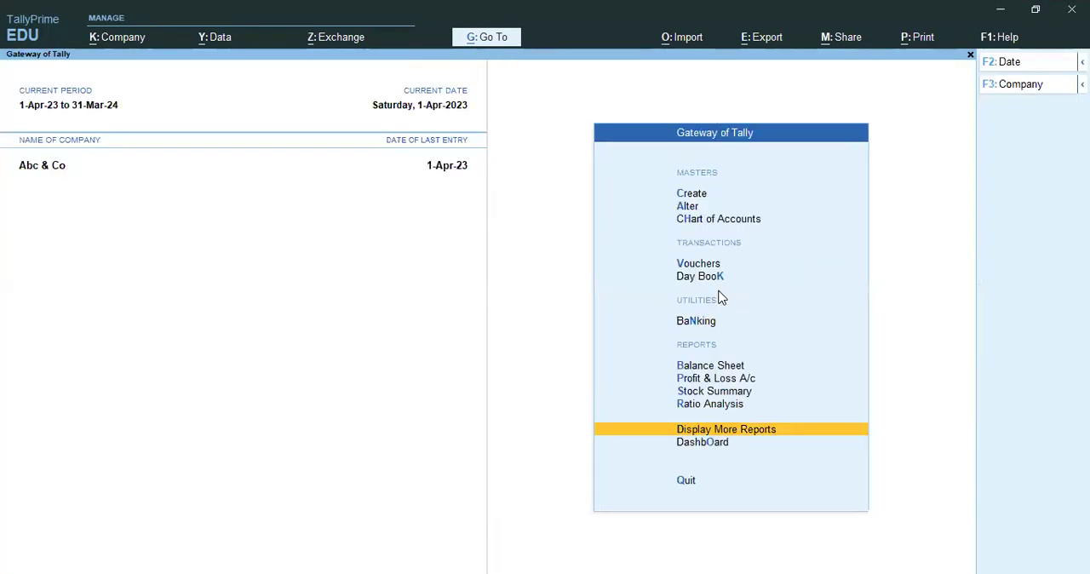
key(Escape)
key(Escape)
Display the Stationery ledger from the account books and open its payment voucher no. 17.
key(d)
key(a)
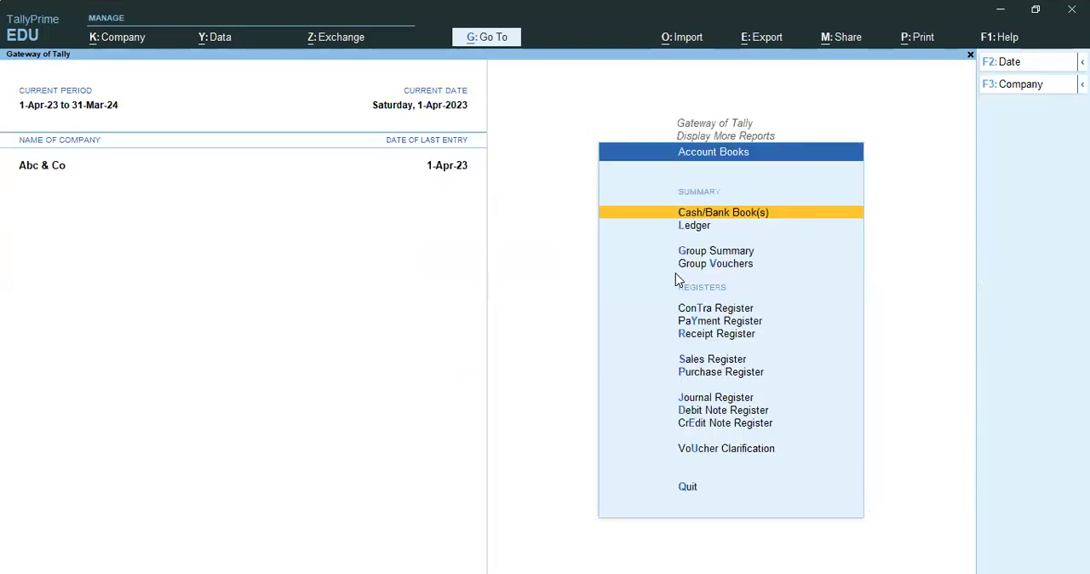
text(lstat)
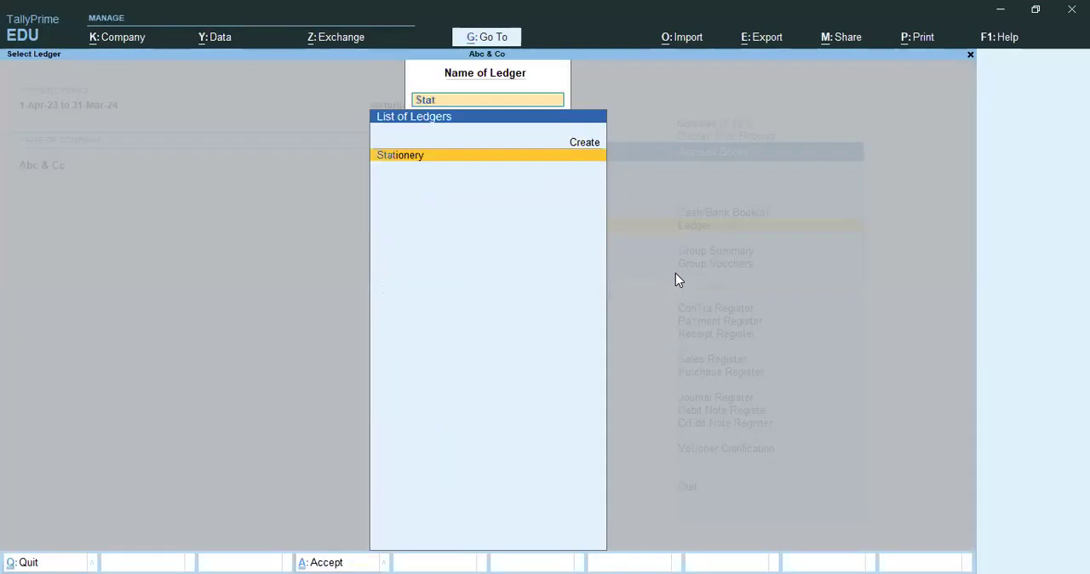
key(Return)
key(Down)
key(Return)
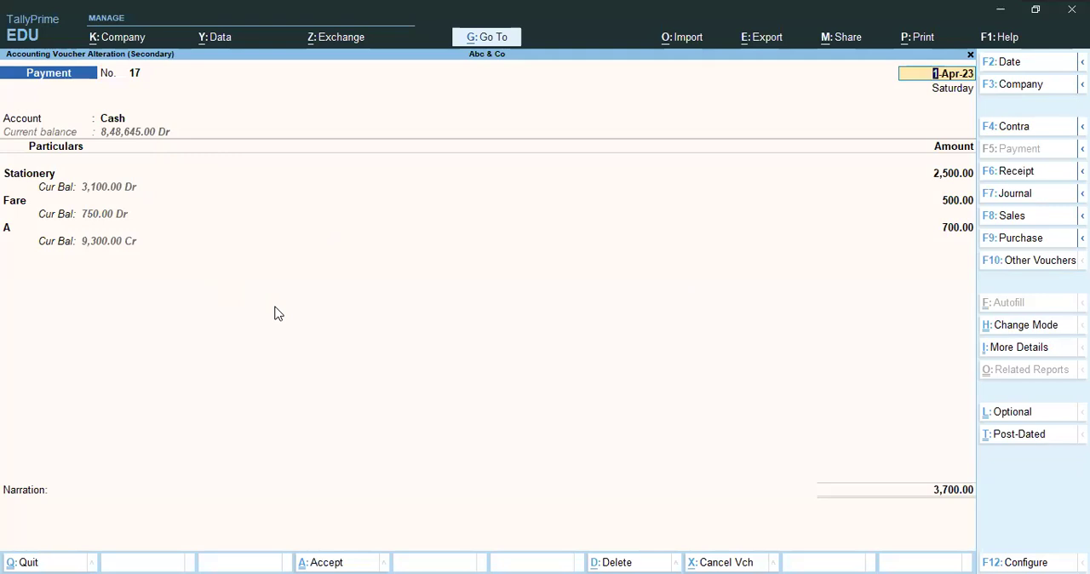
Close payment voucher no. 17, reopen it to review its Stationery, Fare and A entries, and quit it without changes.
key(Escape)
key(Escape)
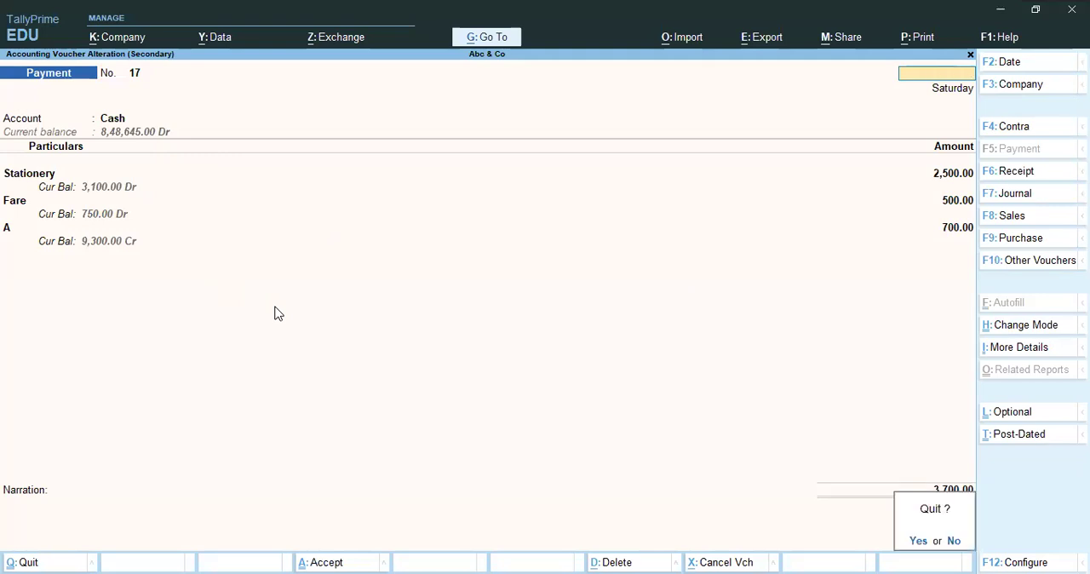
key(y)
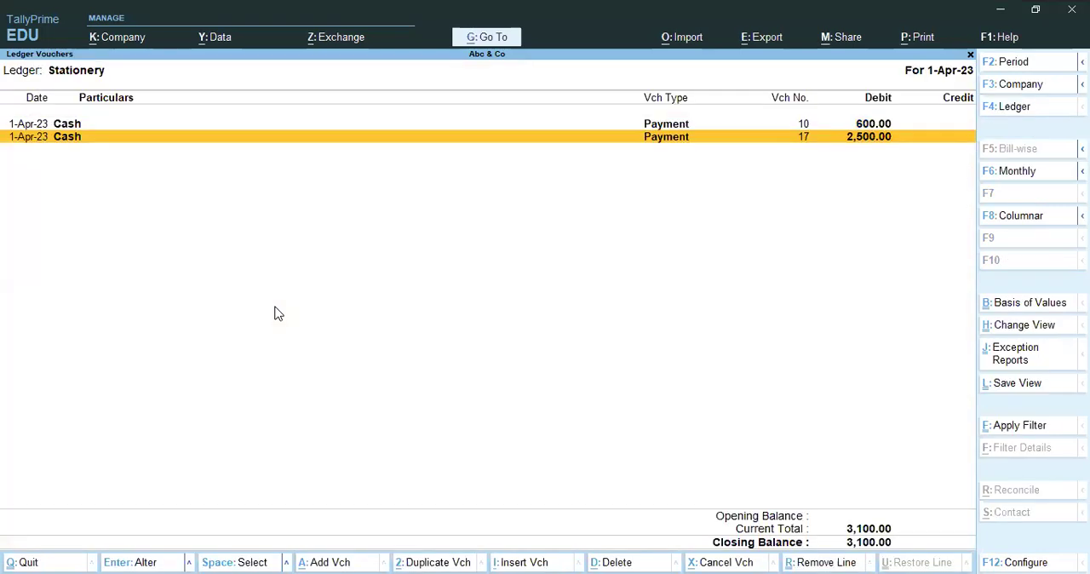
key(Return)
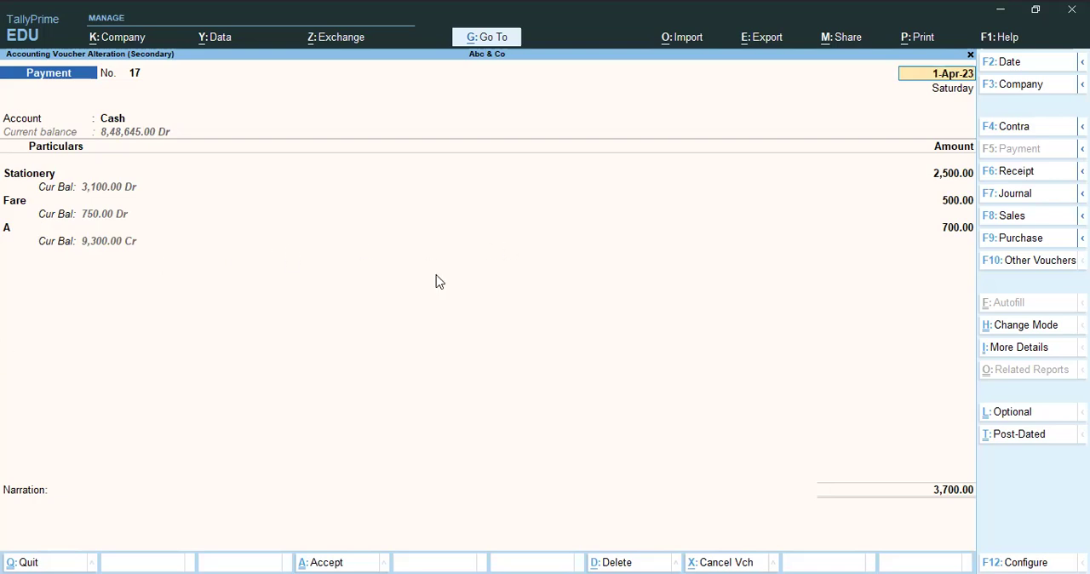
key(Escape)
key(y)
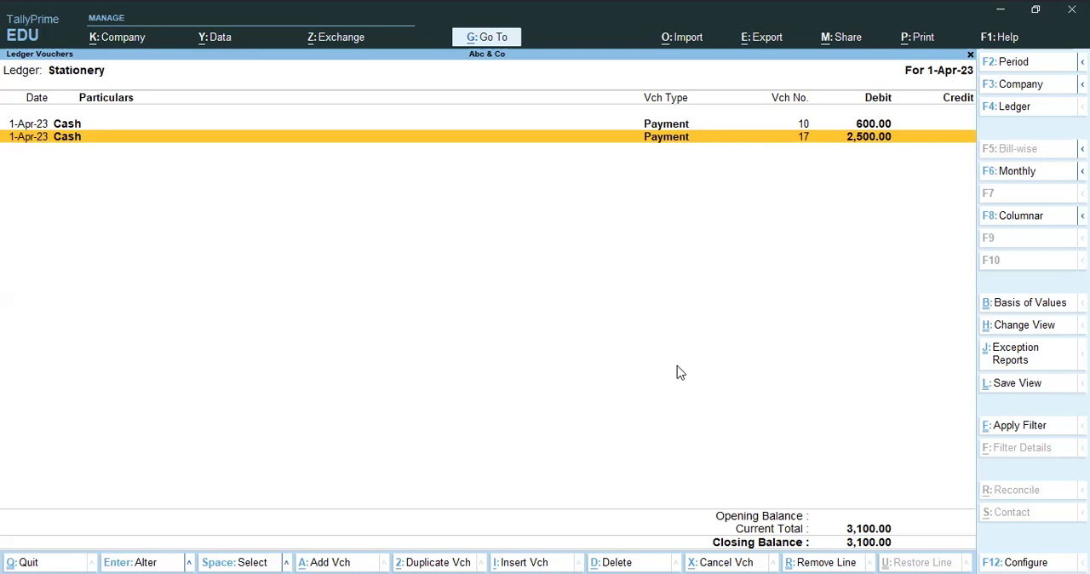
Leave the Stationery ledger report and back out of the report menus.
key(Up)
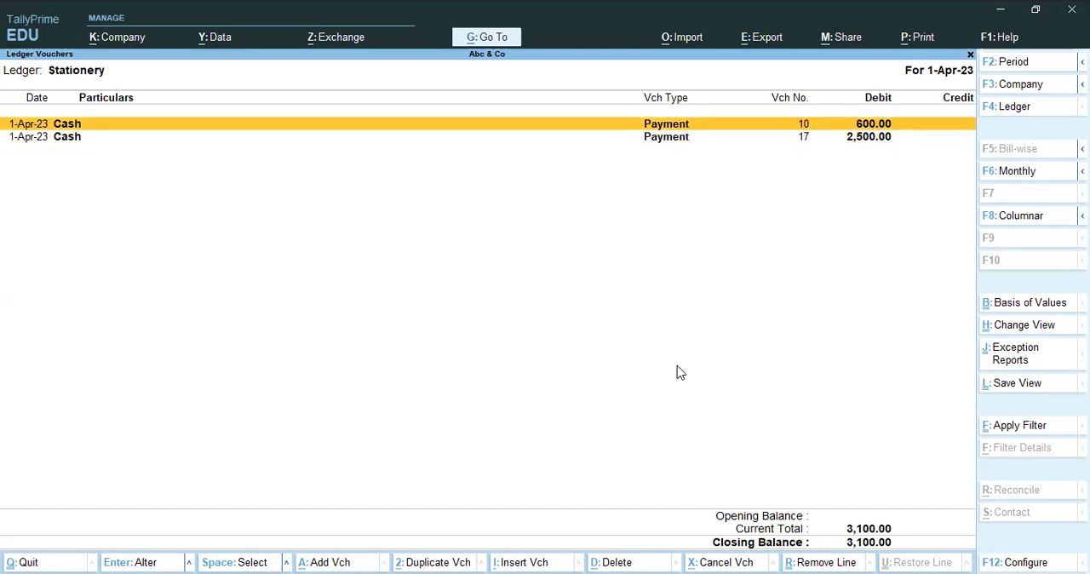
key(Escape)
key(Escape)
key(Escape)
key(Escape)
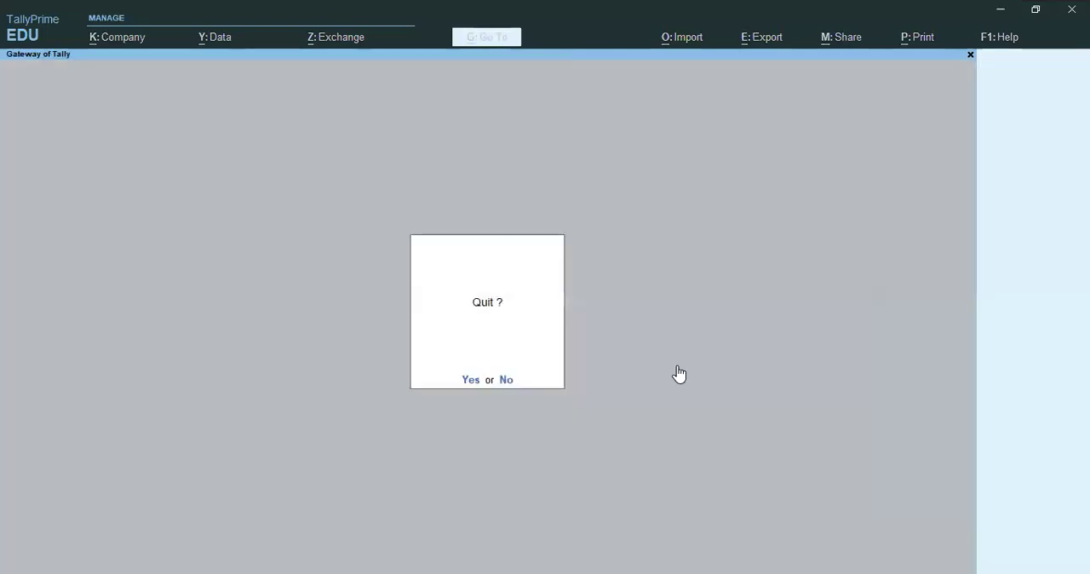